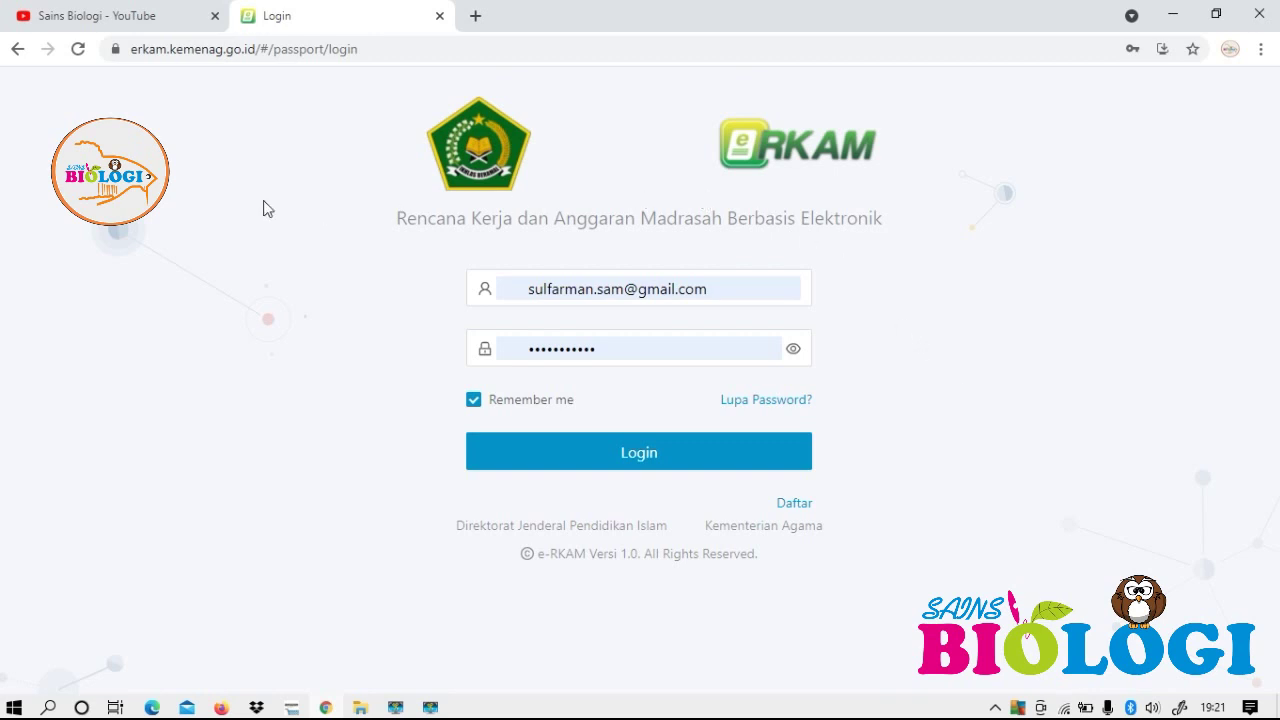
# Switch to the YouTube page and browse the uploaded videos on the Sains Biologi channel.
pyautogui.click(116, 22)
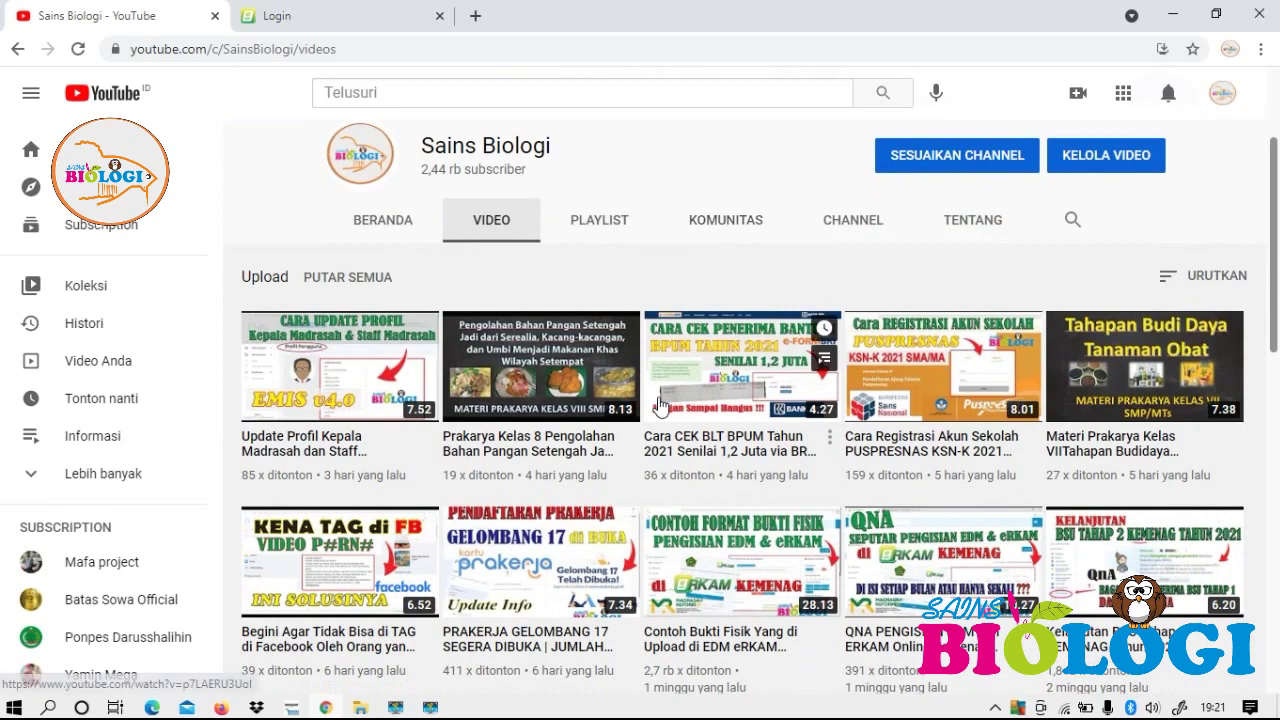
pyautogui.scroll(-1, 660, 403)
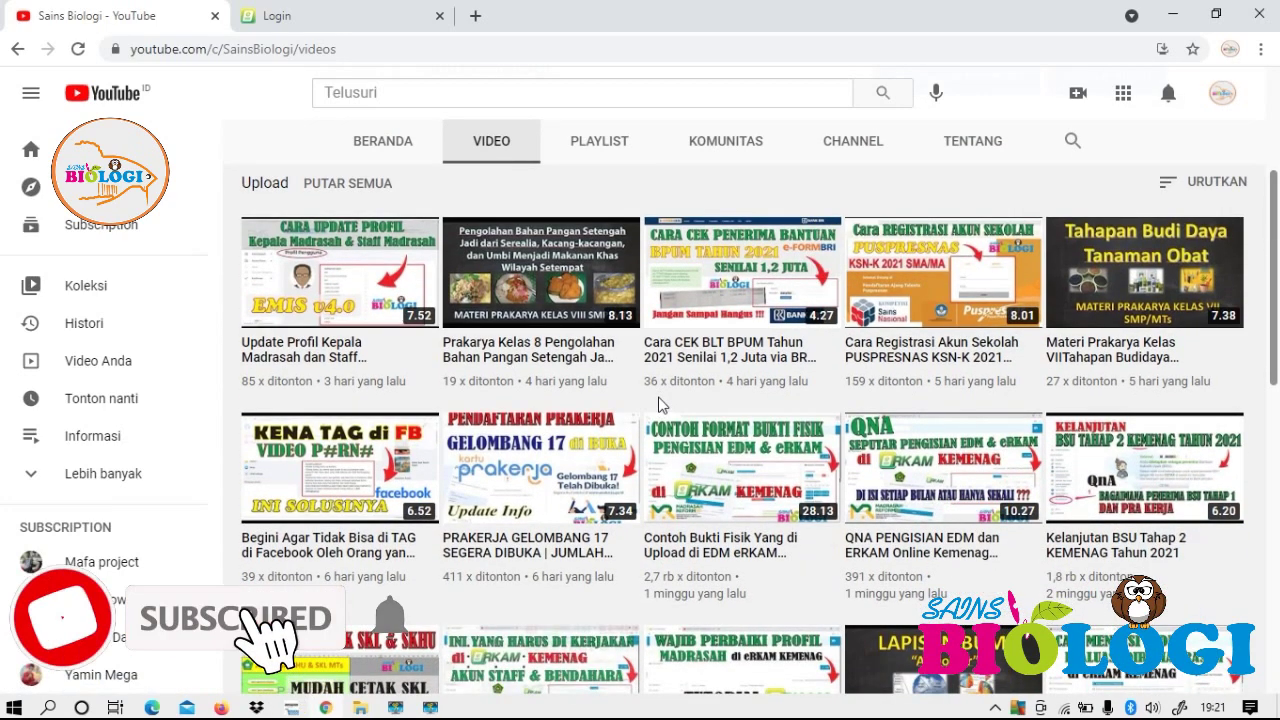
pyautogui.scroll(-3, 660, 403)
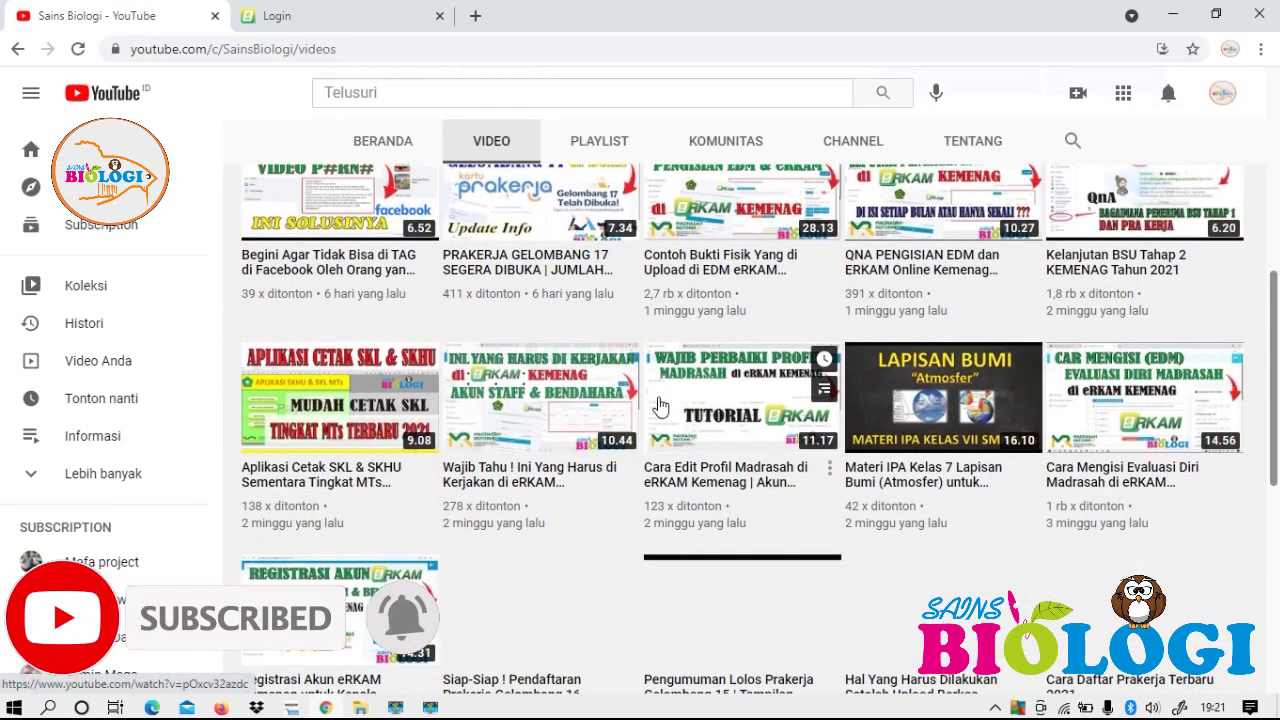
pyautogui.scroll(-4, 660, 405)
pyautogui.scroll(-2, 660, 405)
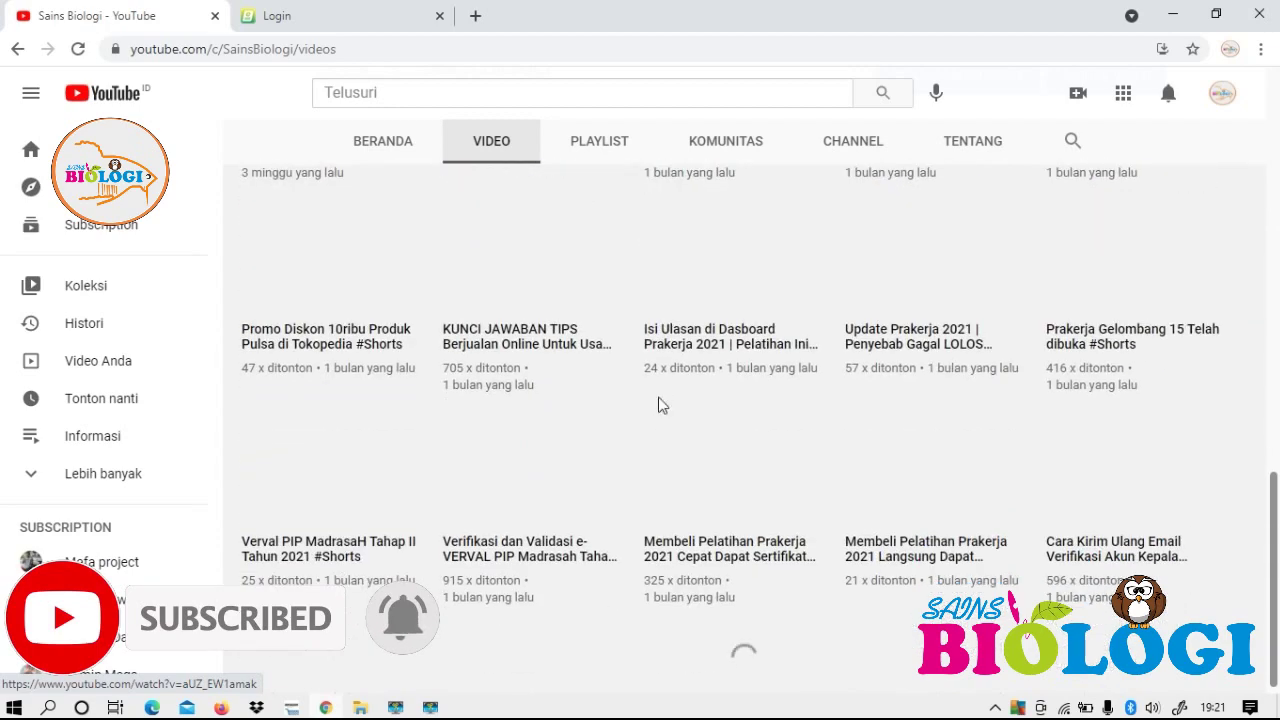
pyautogui.scroll(9, 660, 405)
pyautogui.scroll(2, 660, 405)
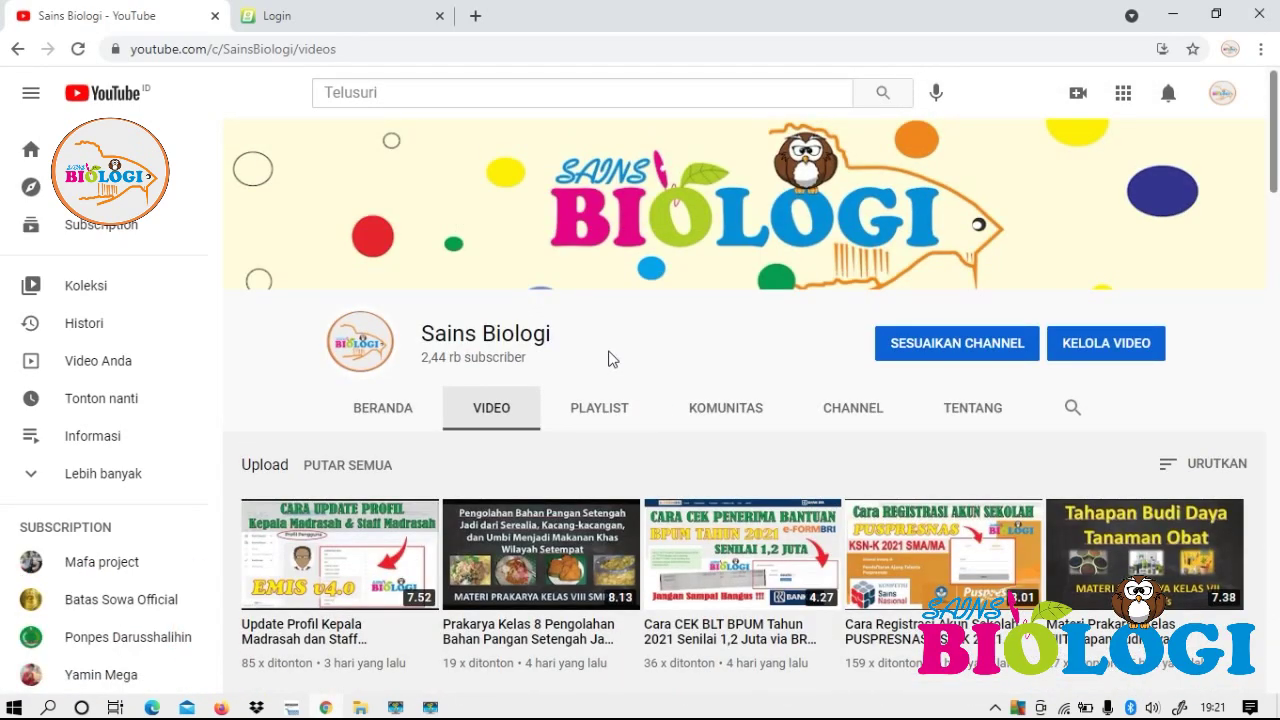
pyautogui.scroll(-3, 612, 360)
pyautogui.scroll(-3, 614, 373)
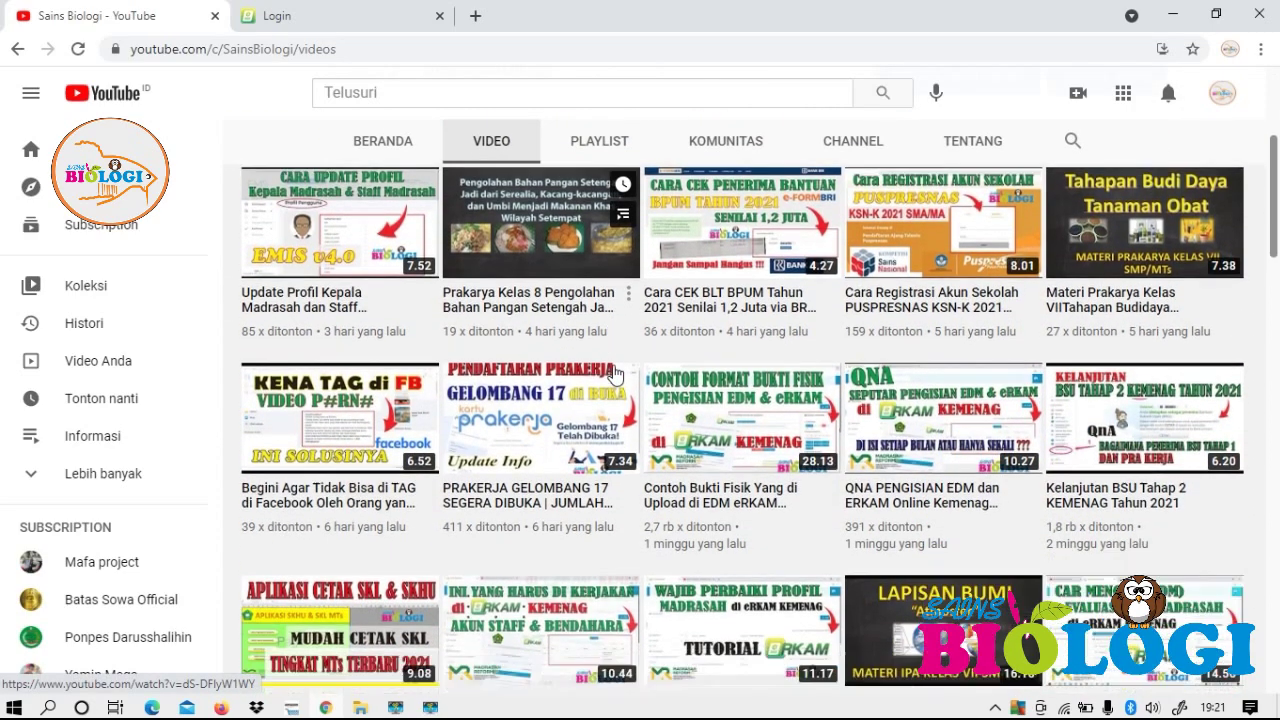
pyautogui.scroll(6, 614, 373)
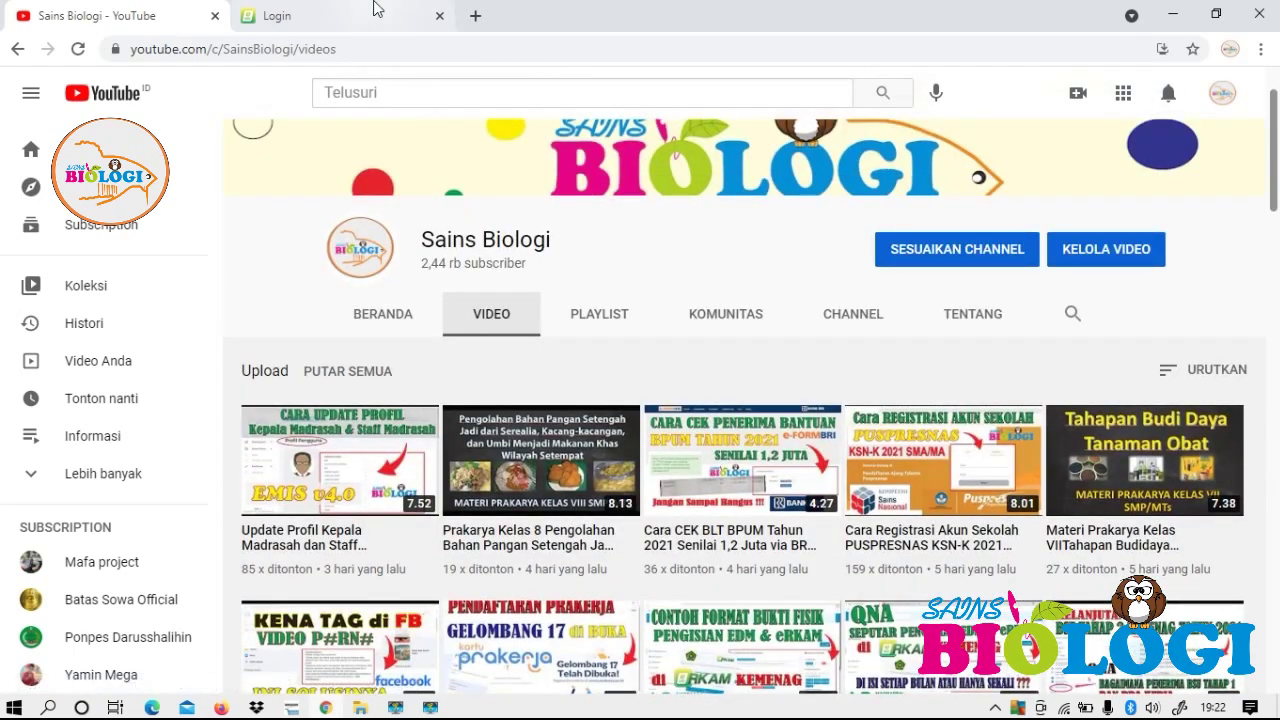
# Return to the e-RKAM login page, log in with the prefilled account and open the EDM instrument list from Evaluasi Diri Madrasah.
pyautogui.click(377, 8)
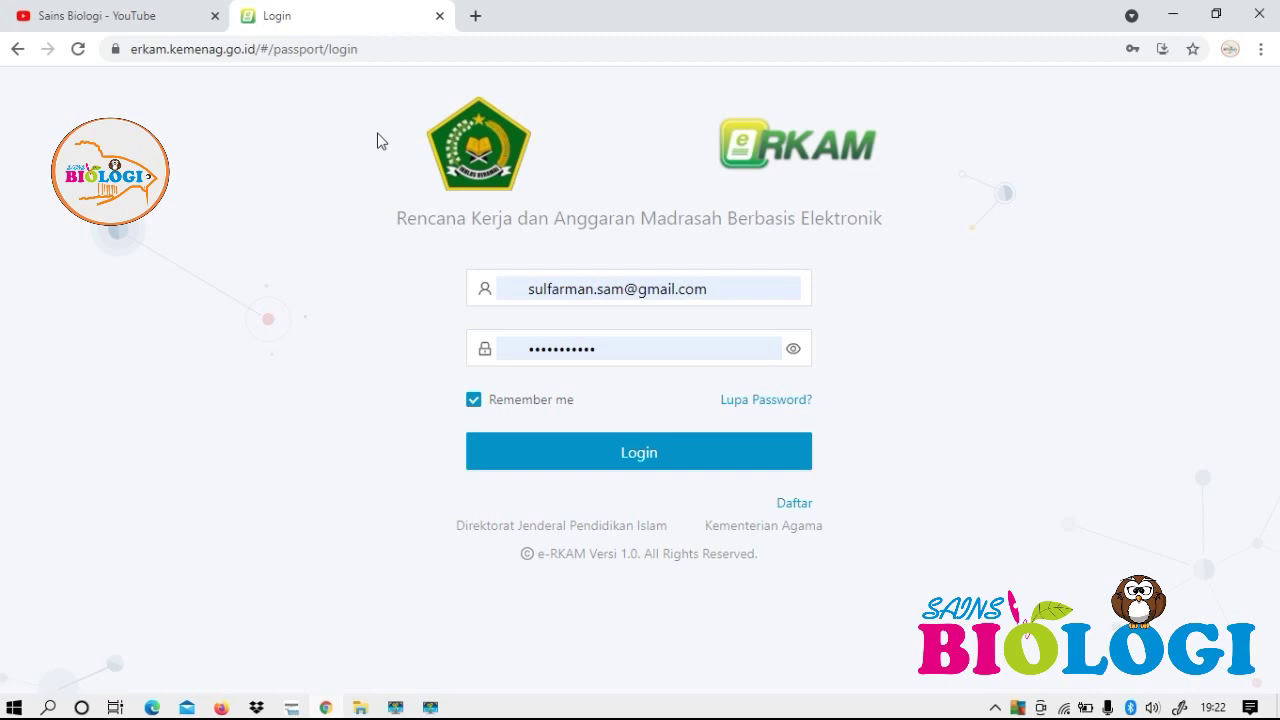
pyautogui.click(694, 449)
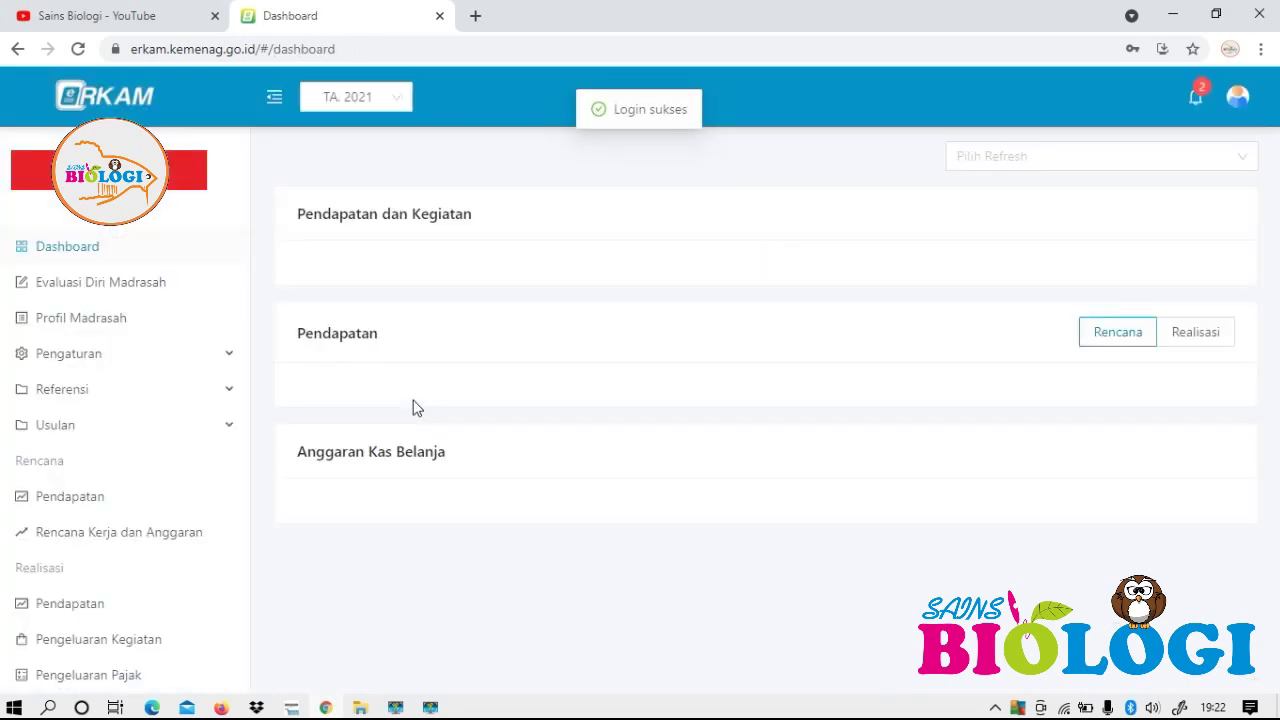
pyautogui.click(122, 290)
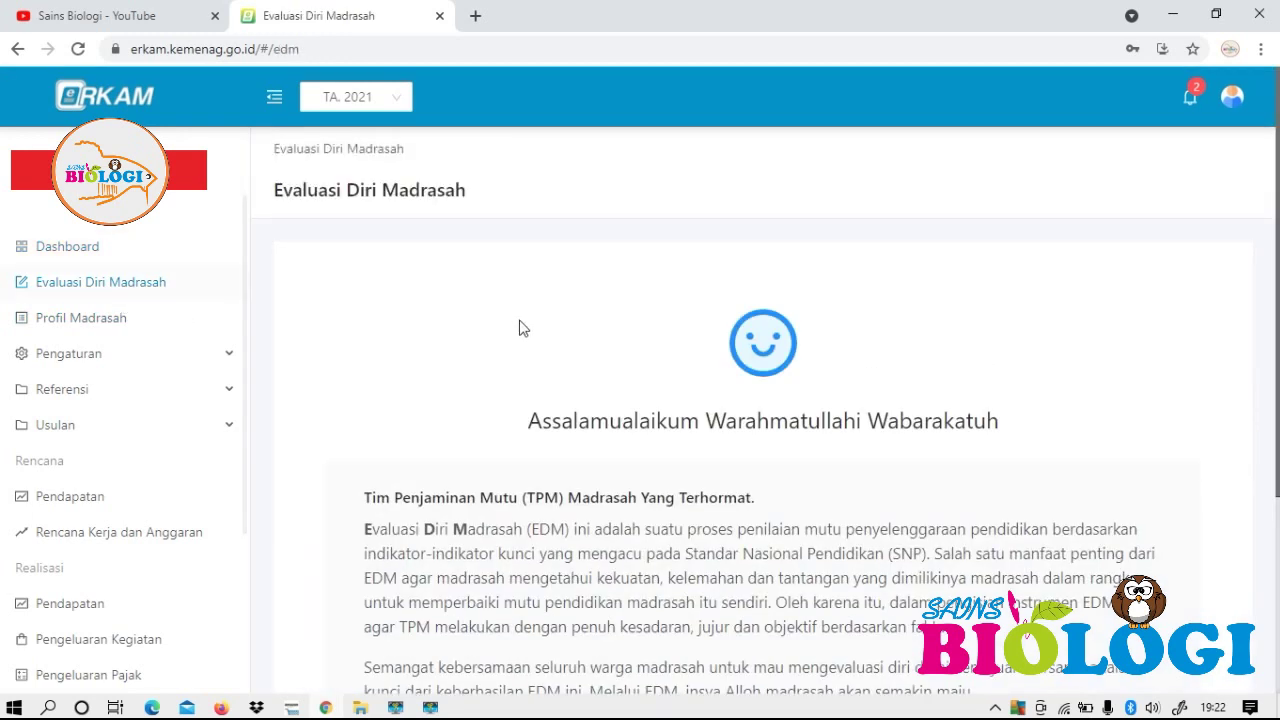
pyautogui.scroll(-3, 519, 328)
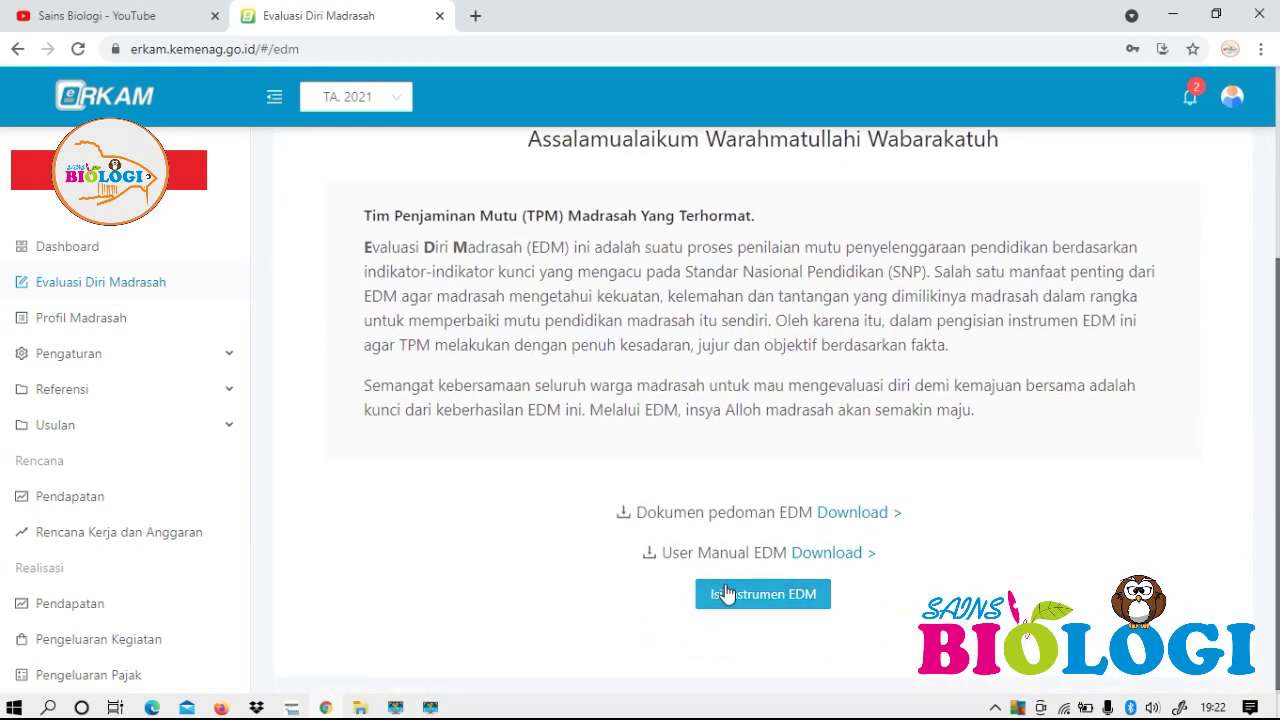
pyautogui.click(727, 594)
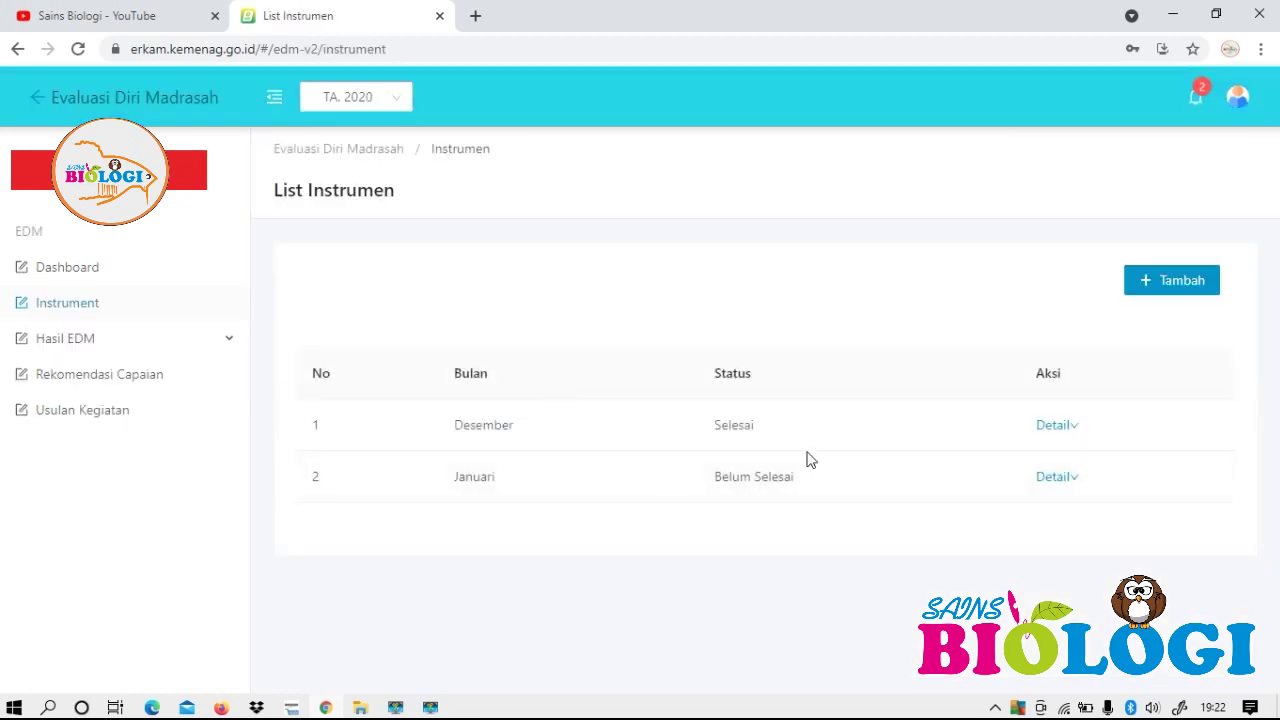
# Open the details of the Desember instrument and examine its question A.1, physical evidence and instrument navigation sections.
pyautogui.moveTo(1054, 428)
pyautogui.click(1070, 460)
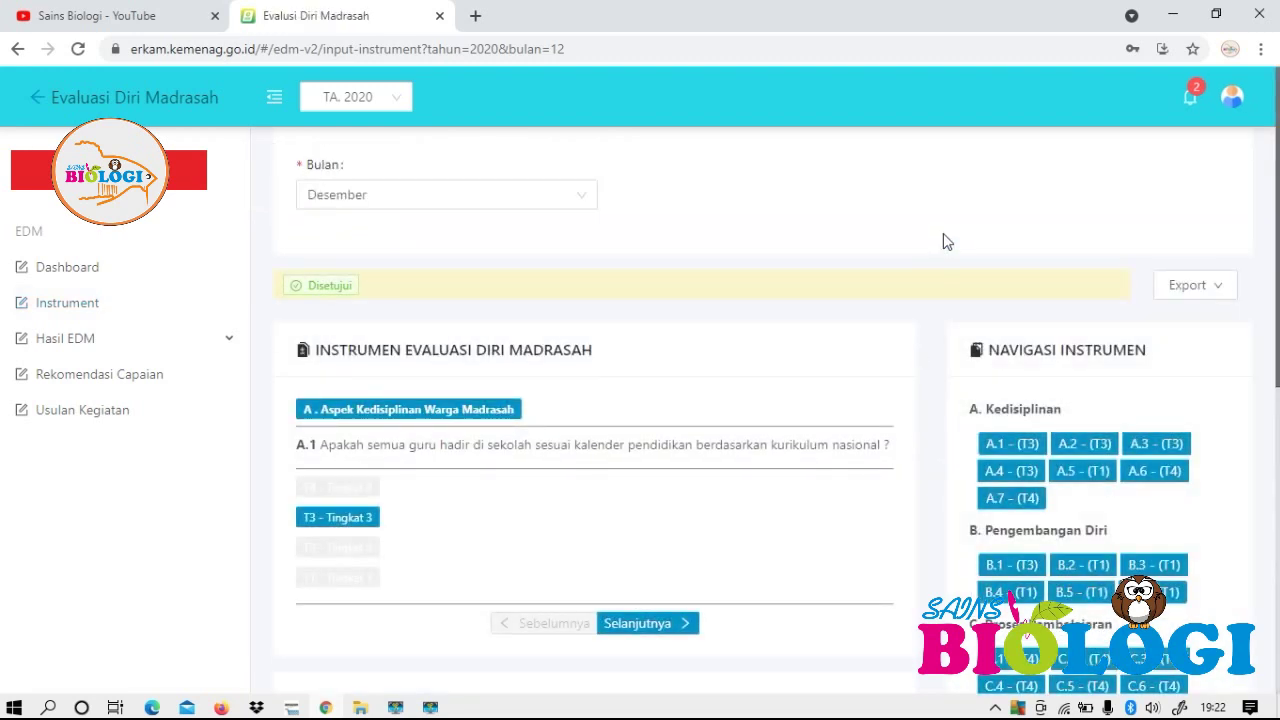
pyautogui.scroll(-1, 943, 240)
pyautogui.scroll(-5, 943, 240)
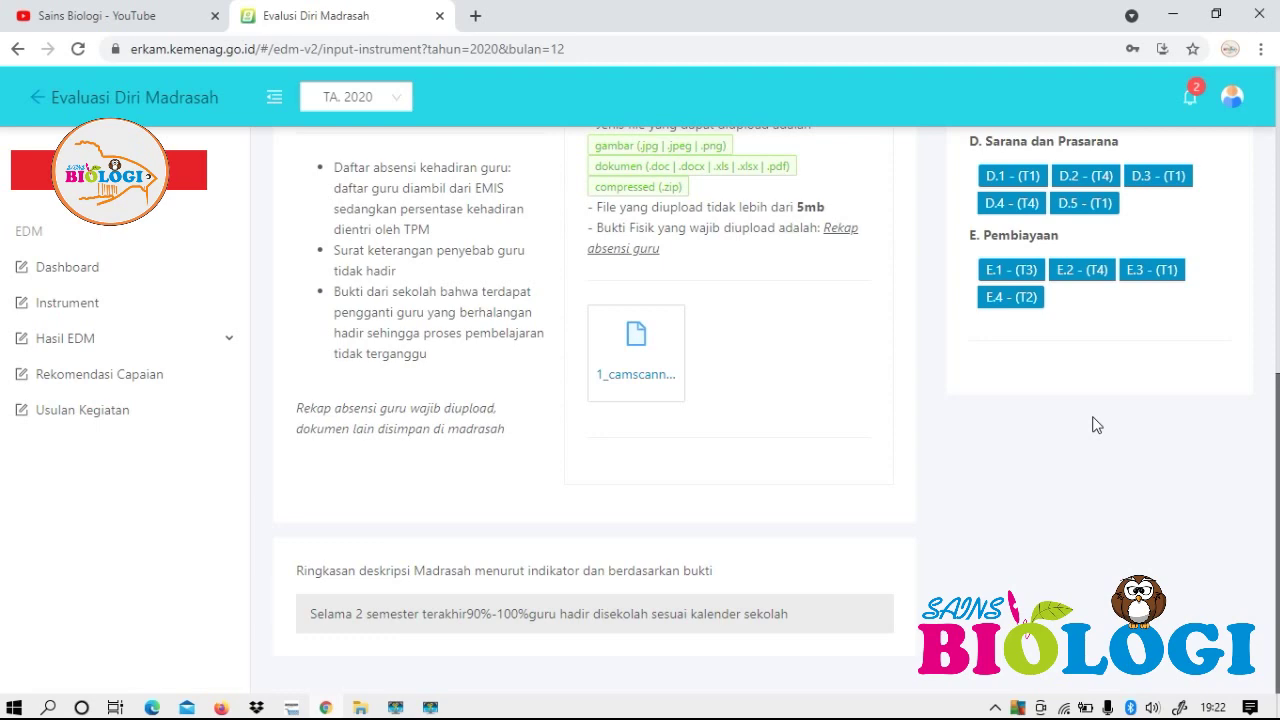
pyautogui.scroll(6, 600, 295)
pyautogui.scroll(-4, 650, 289)
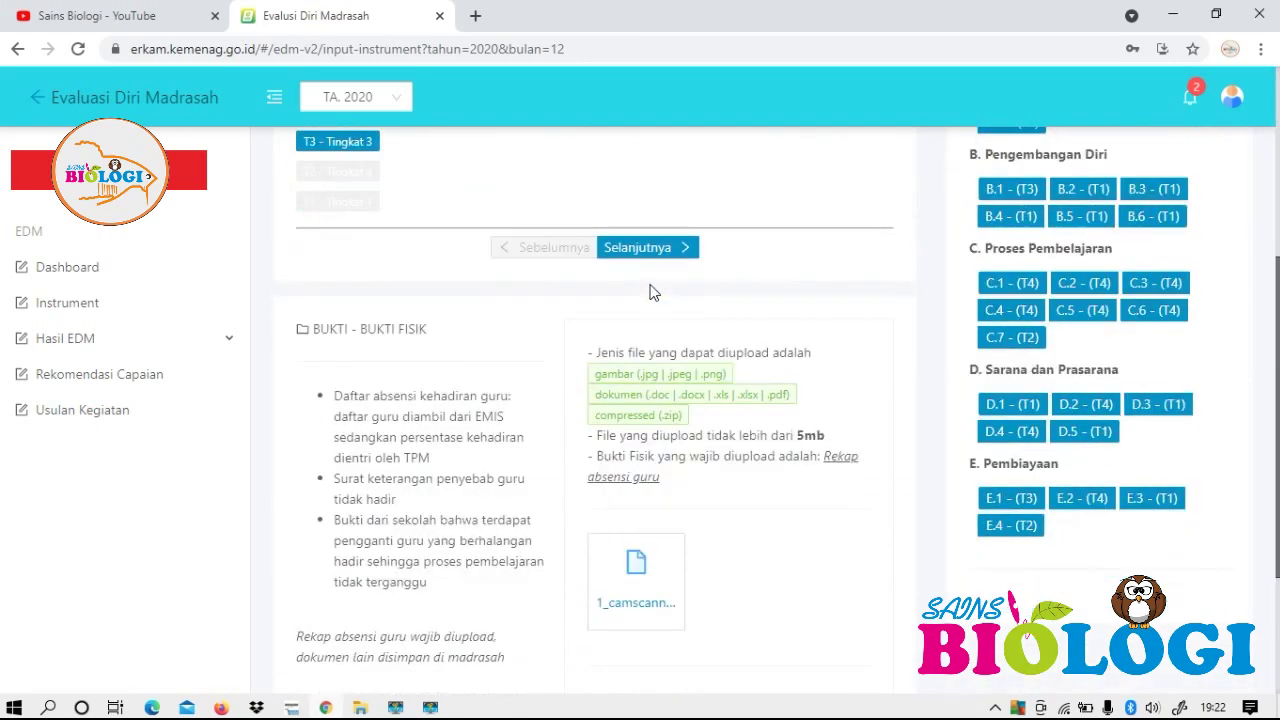
pyautogui.scroll(4, 650, 291)
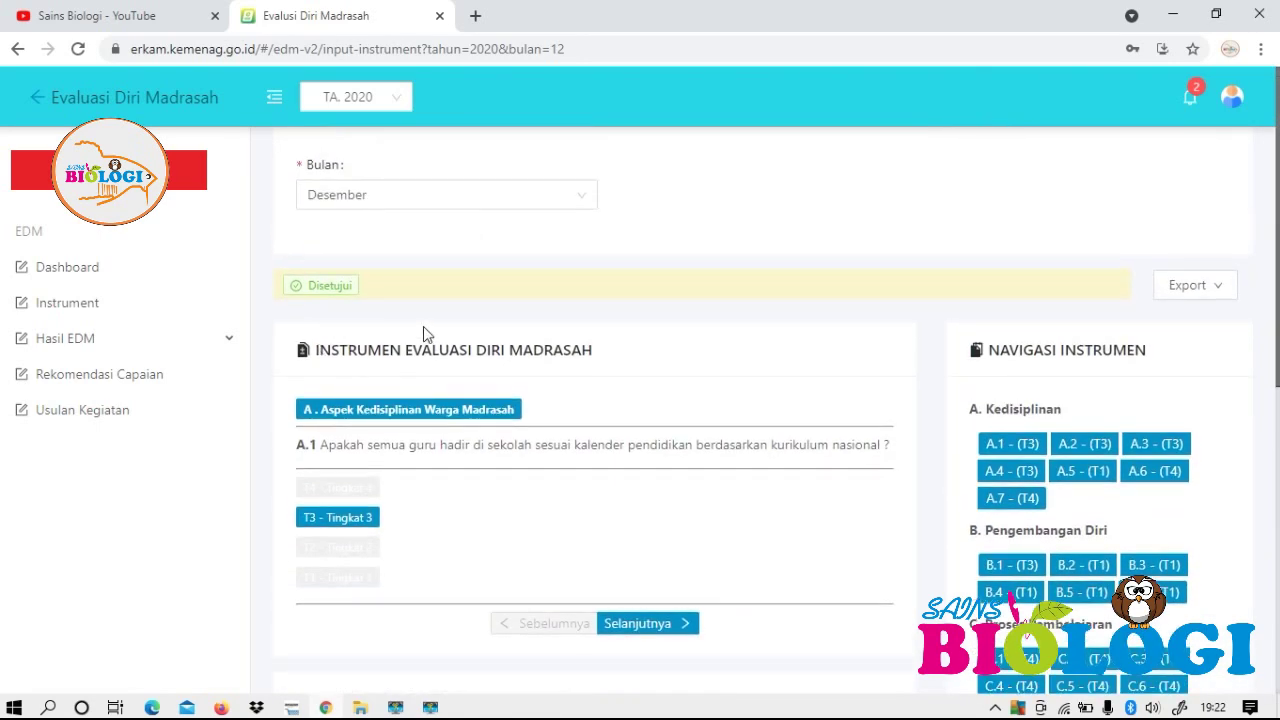
pyautogui.scroll(-3, 643, 305)
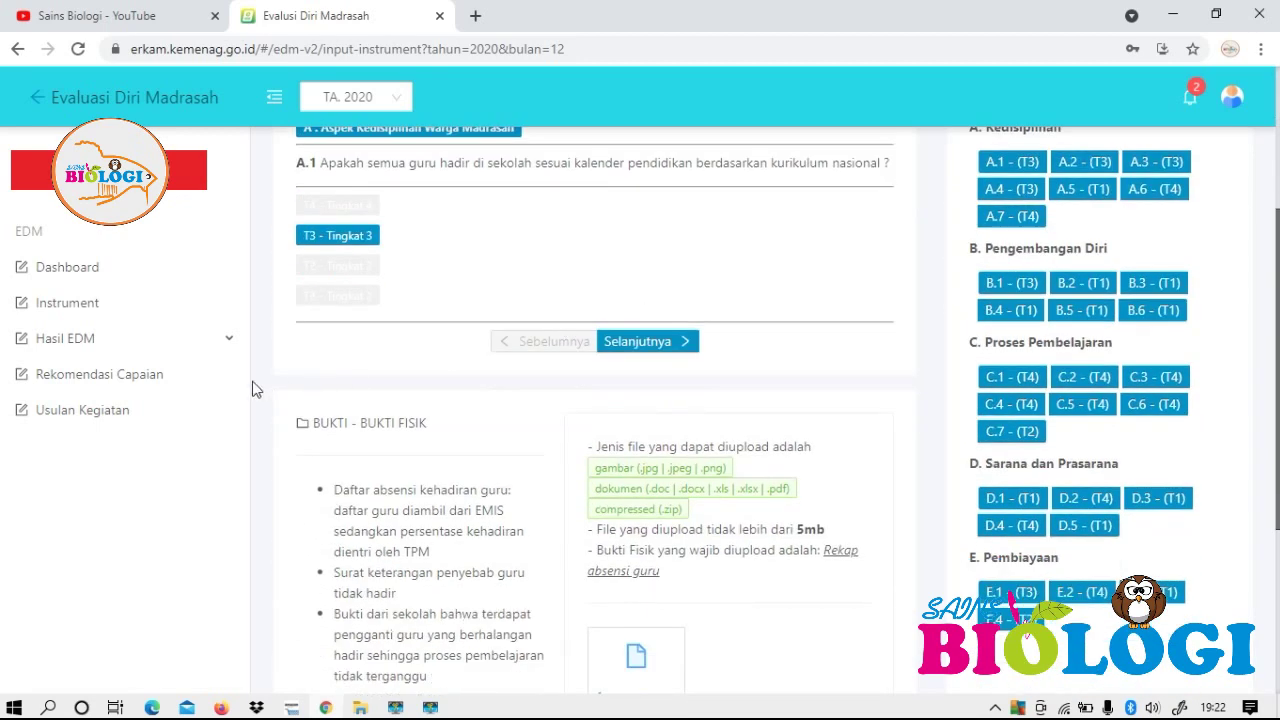
# Open Usulan Kegiatan for Desember and review the ticked activities from standard 1 through standard 8.
pyautogui.click(126, 418)
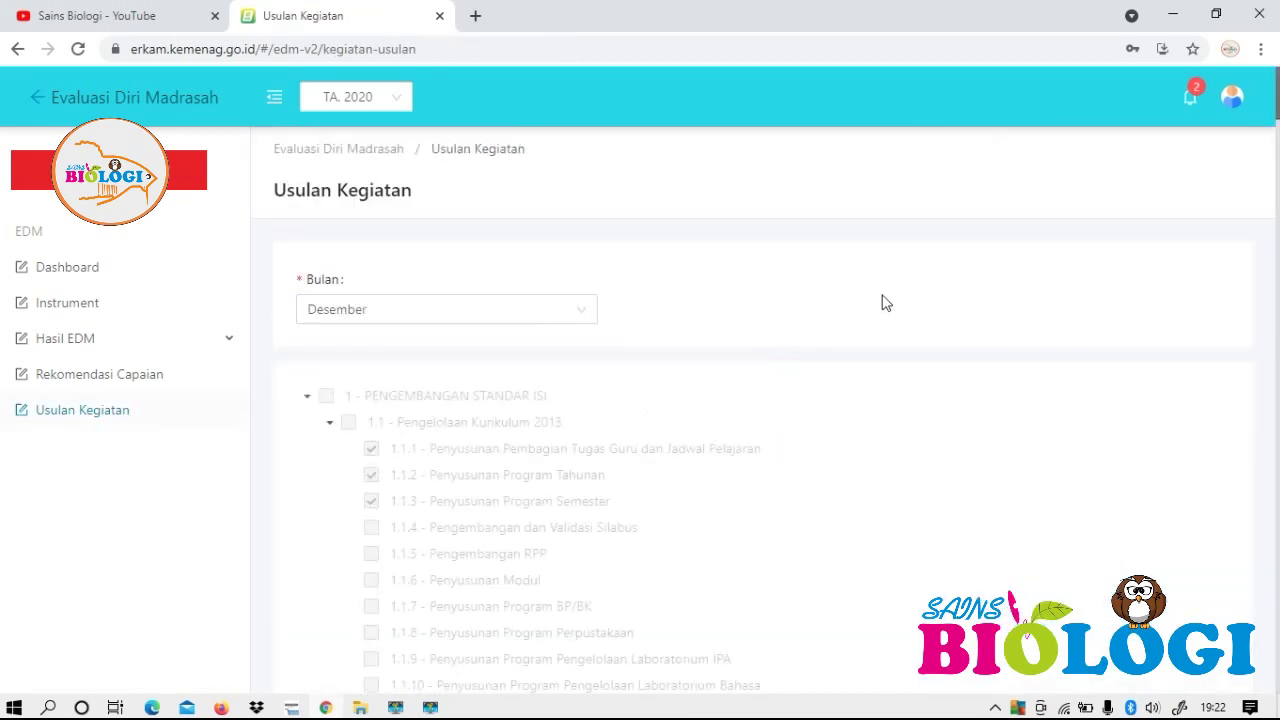
pyautogui.scroll(-1, 703, 380)
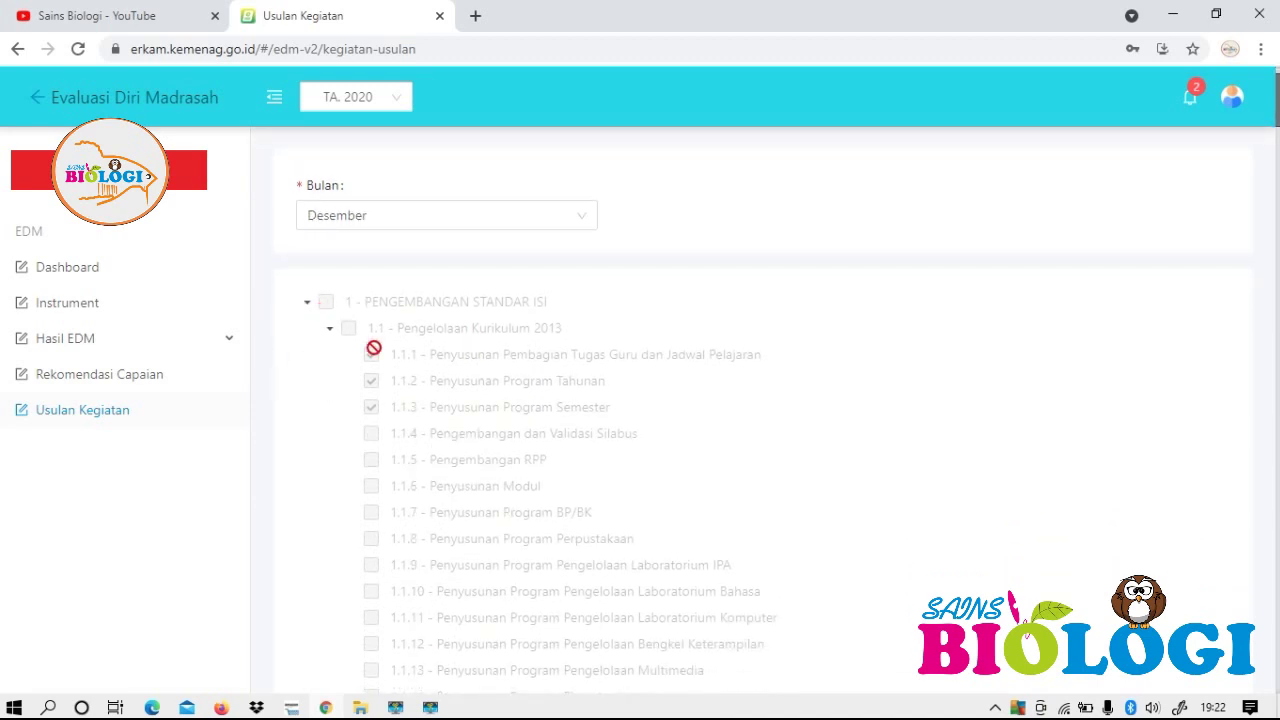
pyautogui.scroll(-1, 532, 373)
pyautogui.scroll(2, 532, 373)
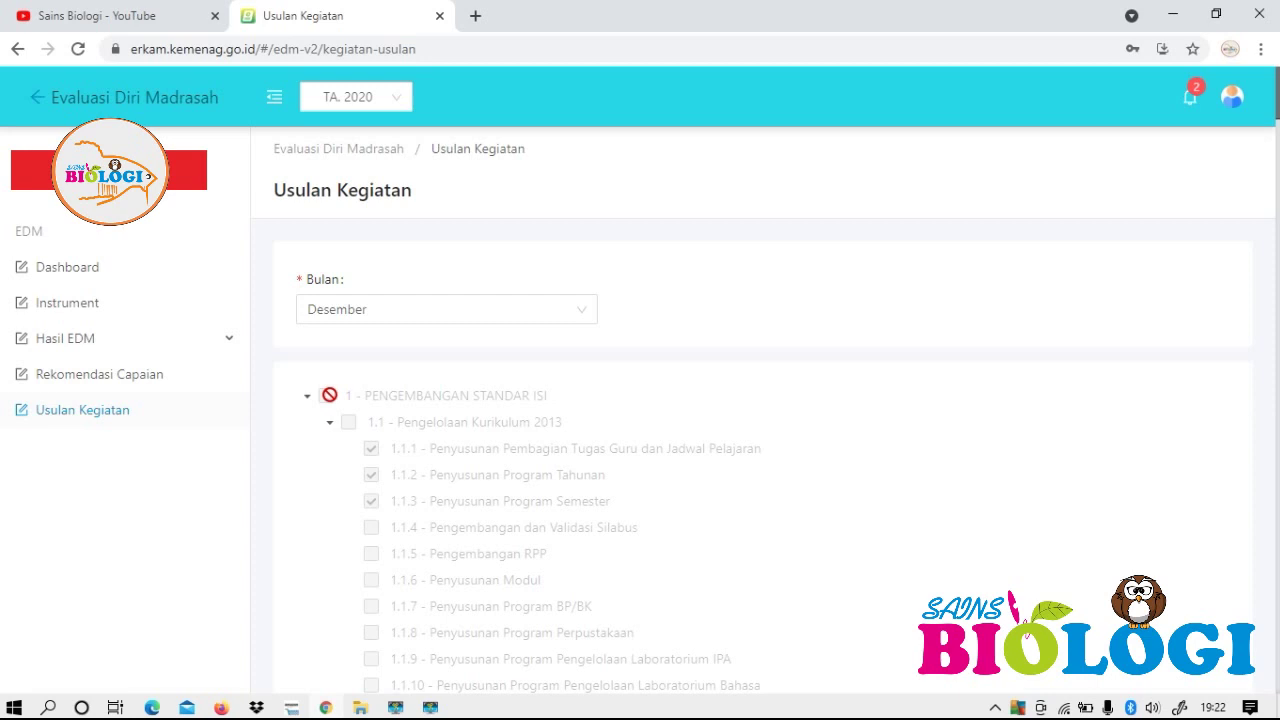
pyautogui.scroll(-4, 340, 403)
pyautogui.scroll(-6, 340, 403)
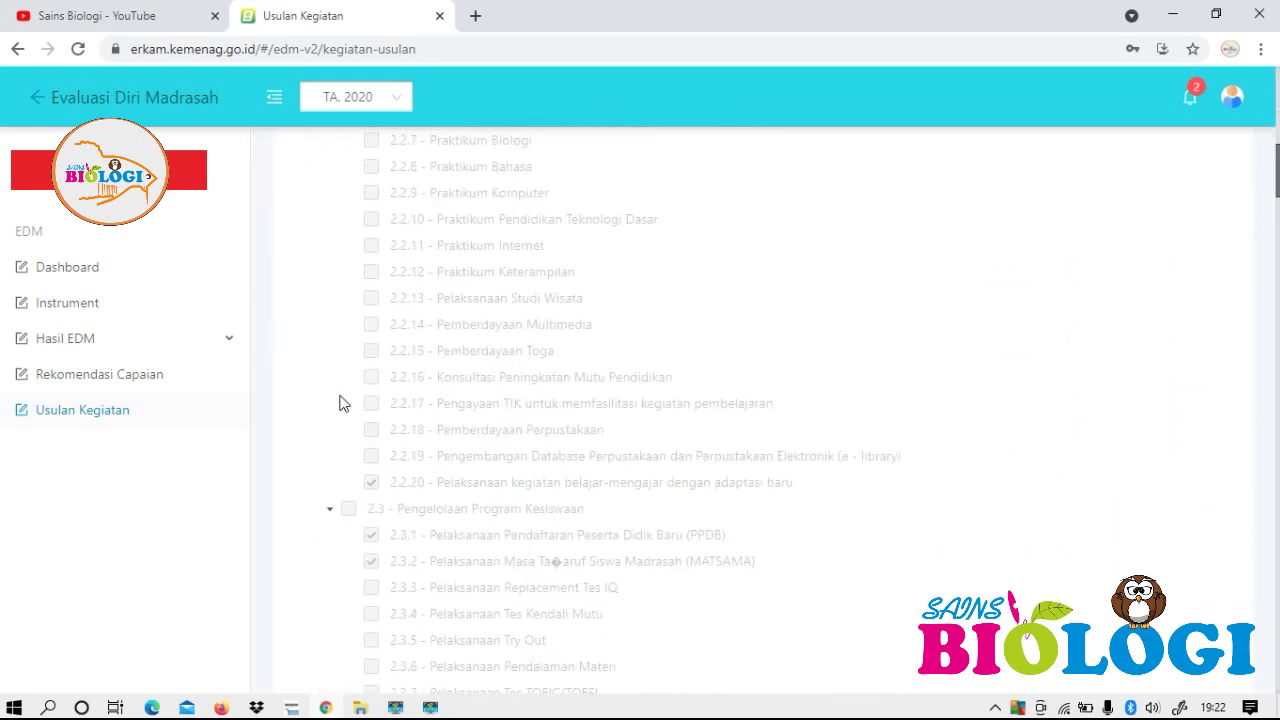
pyautogui.scroll(-2, 396, 392)
pyautogui.scroll(-1, 396, 392)
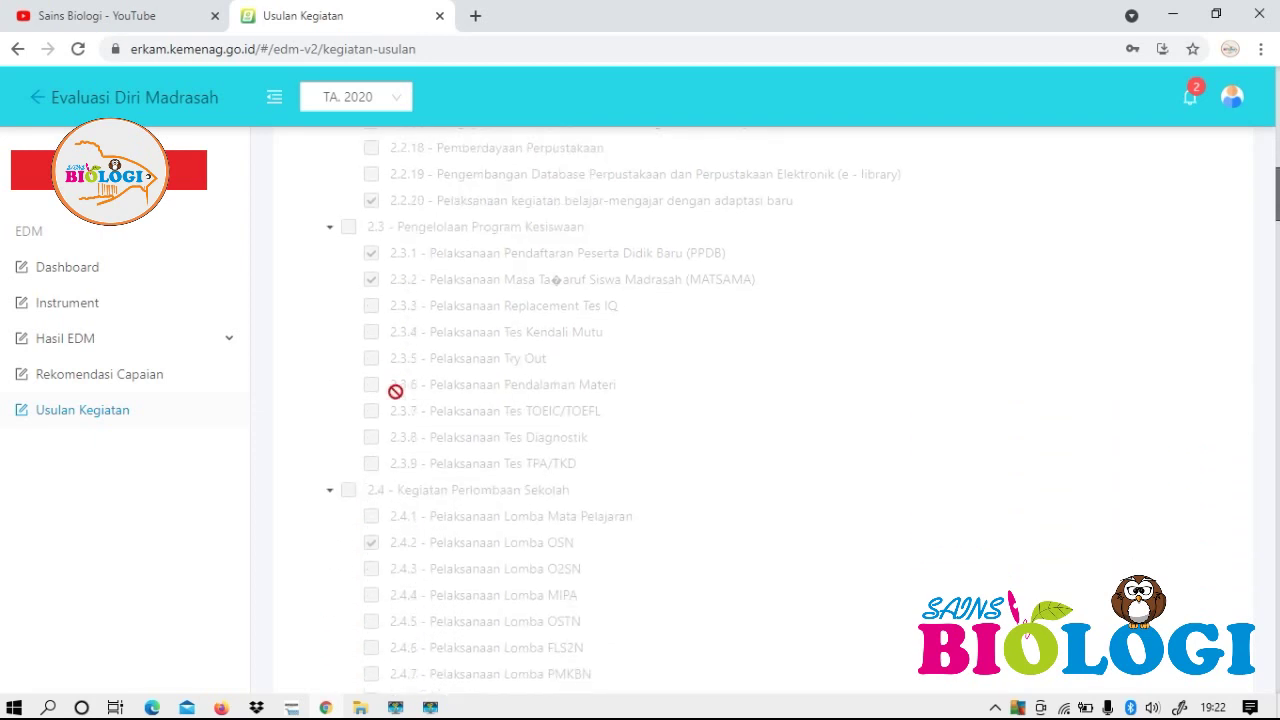
pyautogui.scroll(-7, 396, 392)
pyautogui.scroll(-14, 396, 392)
pyautogui.scroll(-18, 396, 392)
pyautogui.scroll(-5, 396, 392)
pyautogui.scroll(-1, 396, 392)
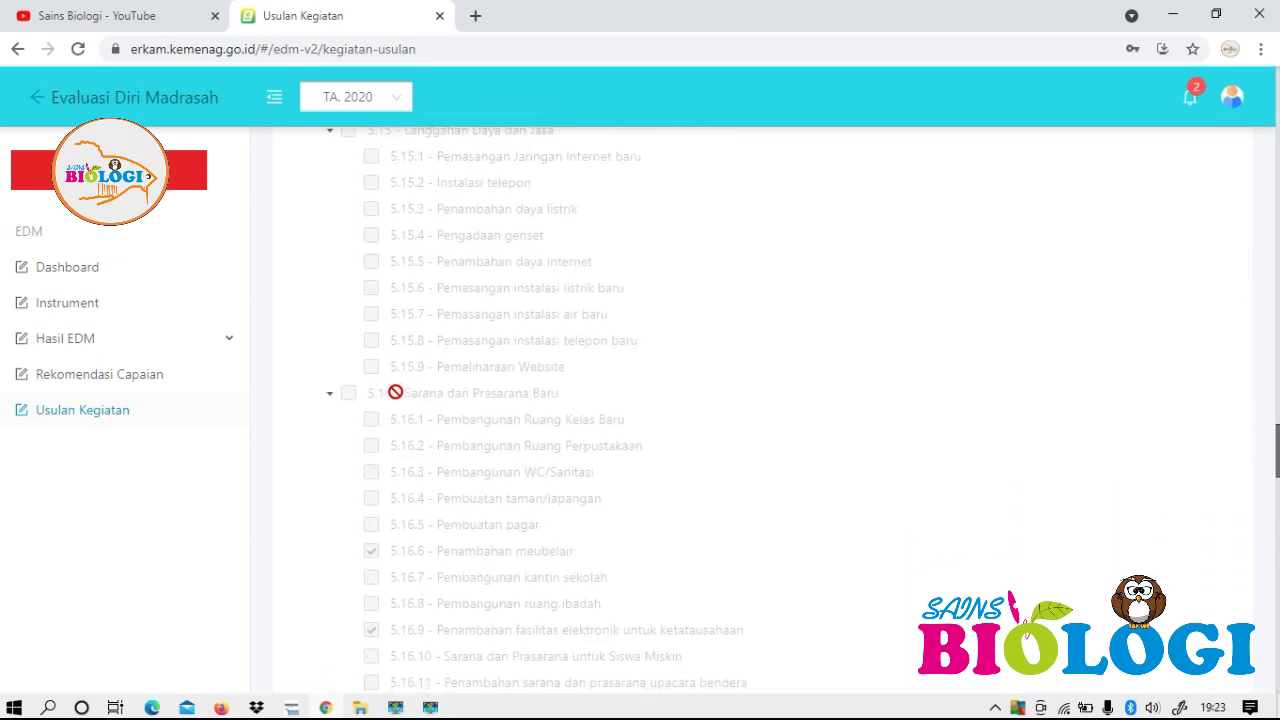
pyautogui.scroll(-4, 396, 391)
pyautogui.scroll(-5, 396, 400)
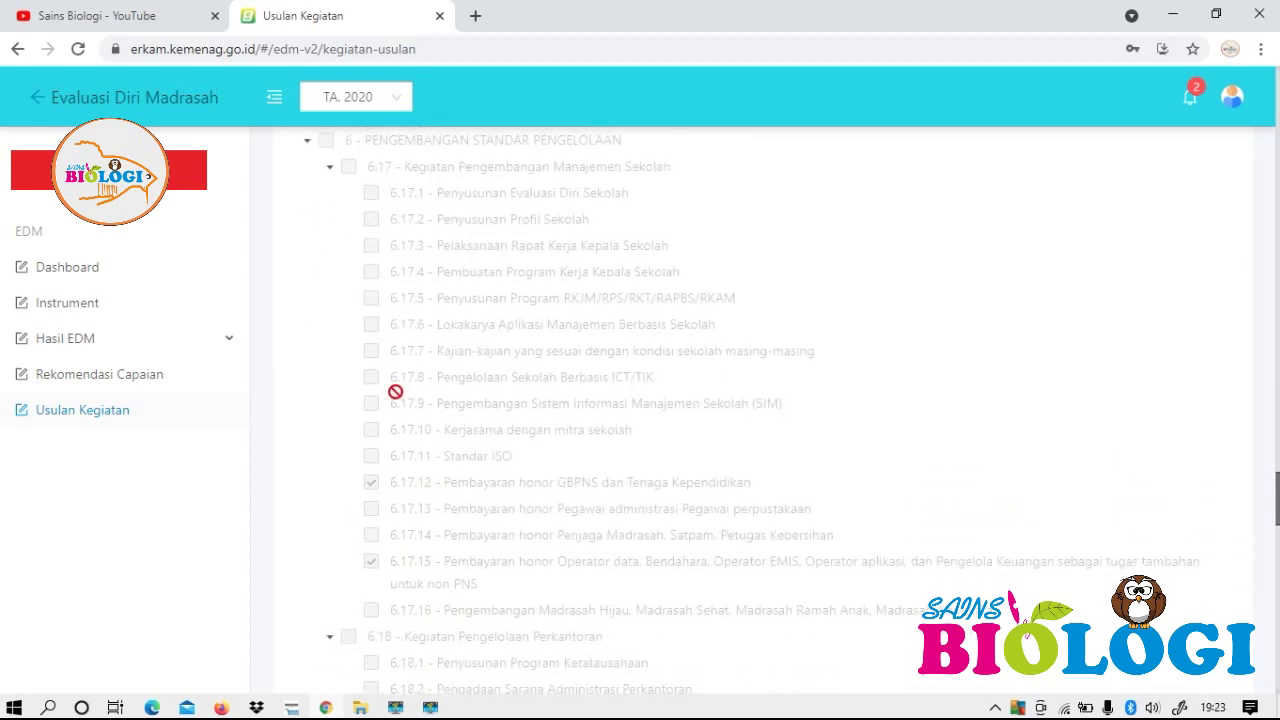
pyautogui.scroll(-2, 395, 391)
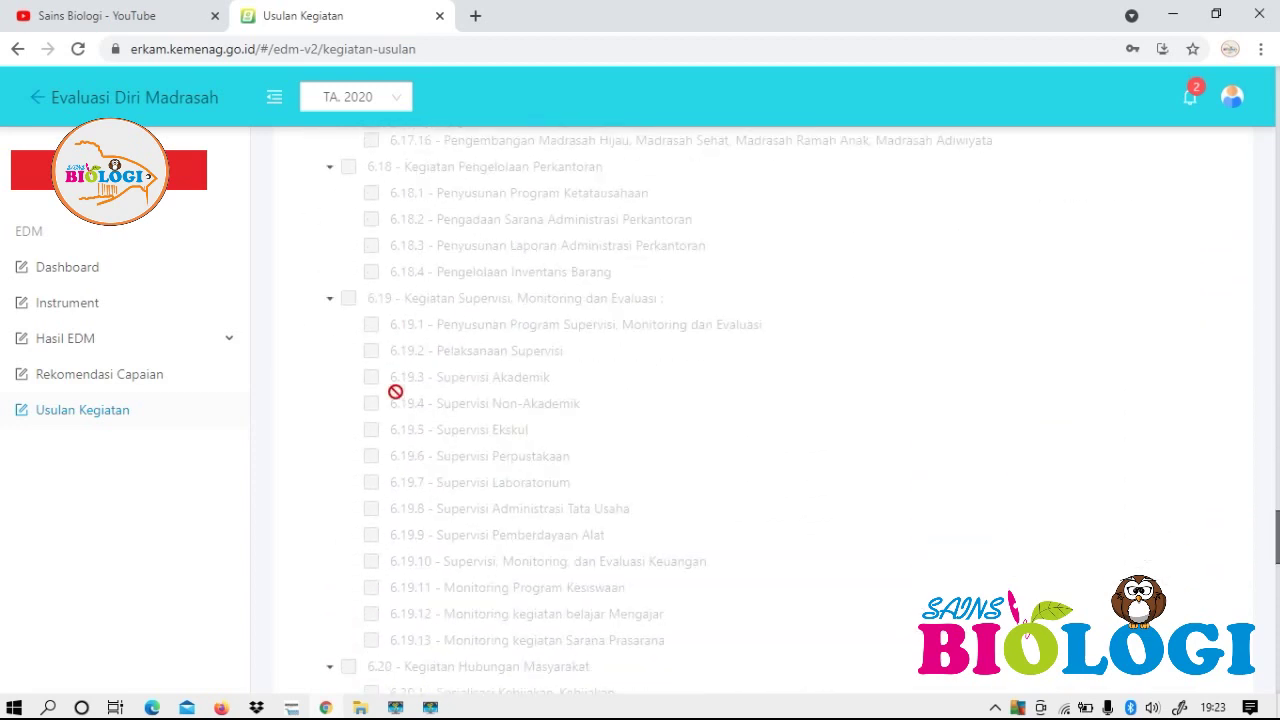
pyautogui.scroll(-15, 395, 391)
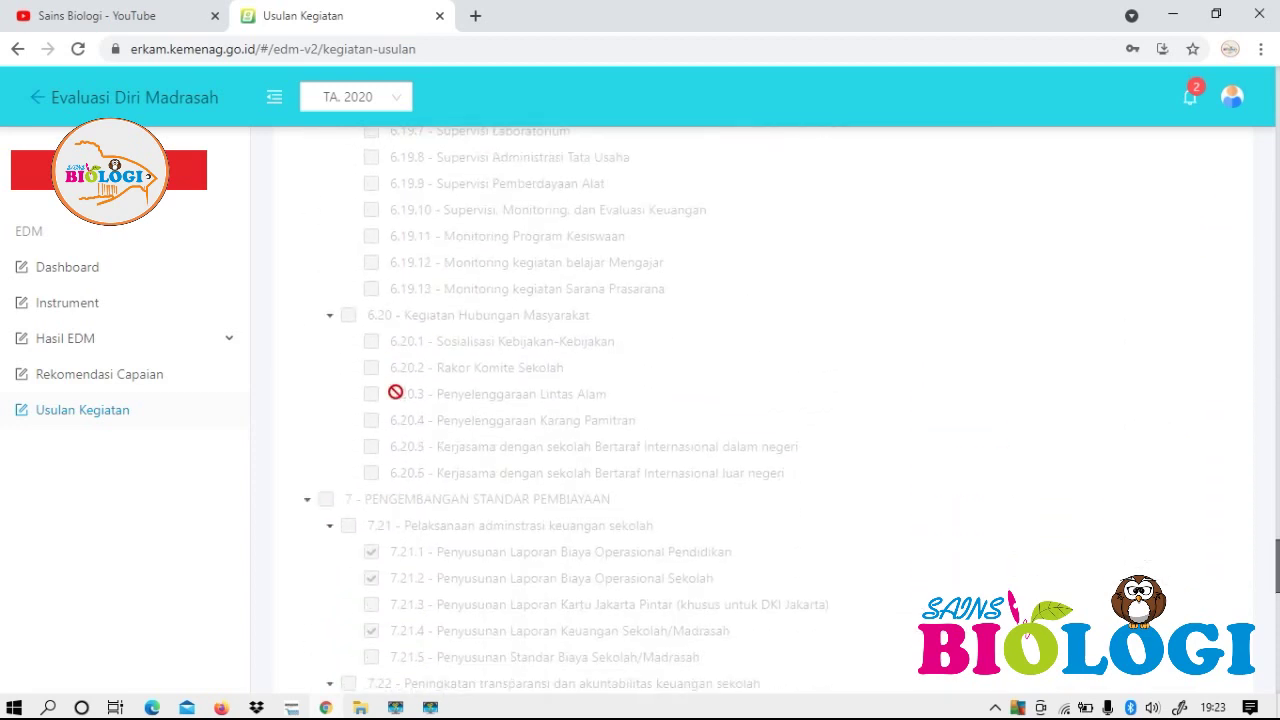
pyautogui.scroll(-8, 395, 391)
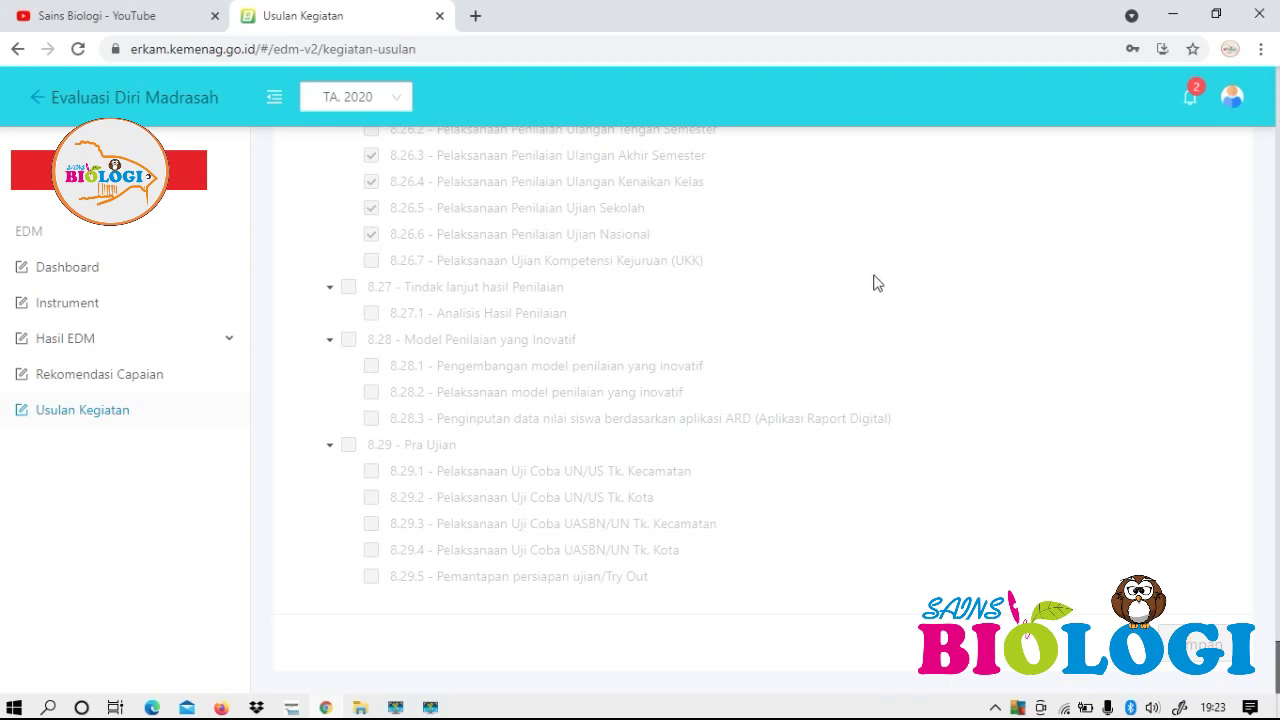
pyautogui.scroll(12, 1032, 321)
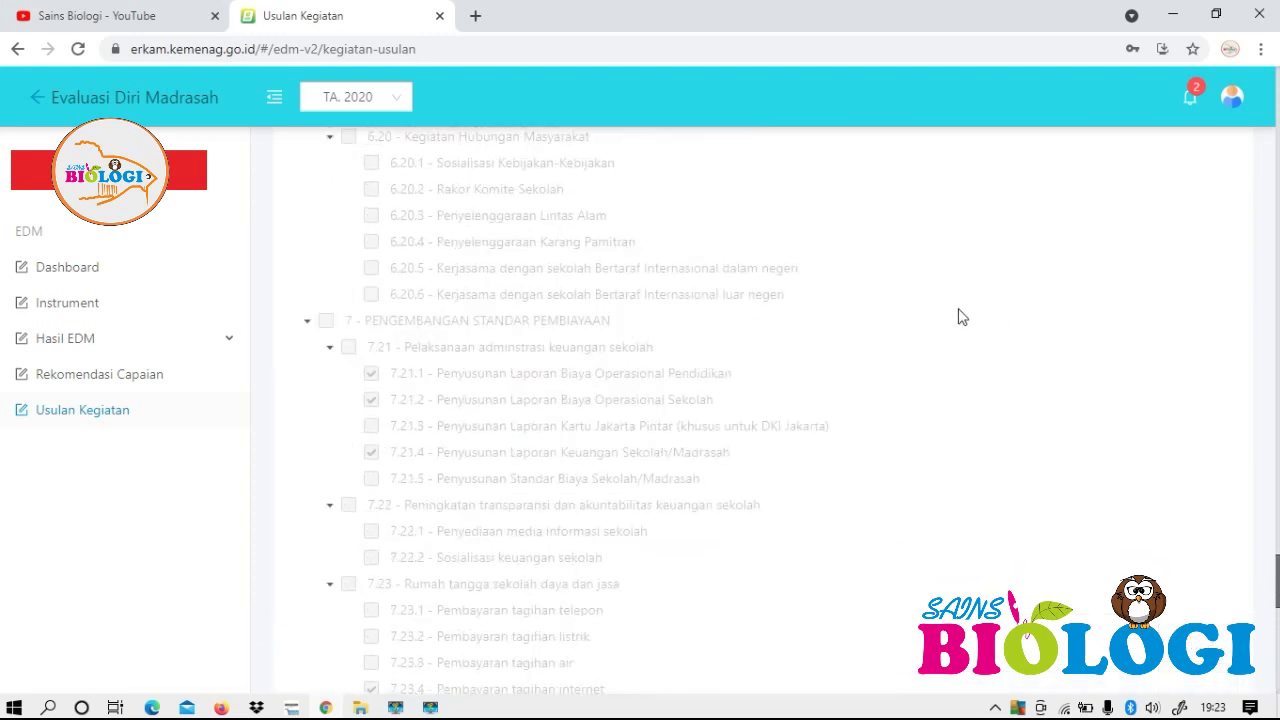
pyautogui.scroll(8, 958, 317)
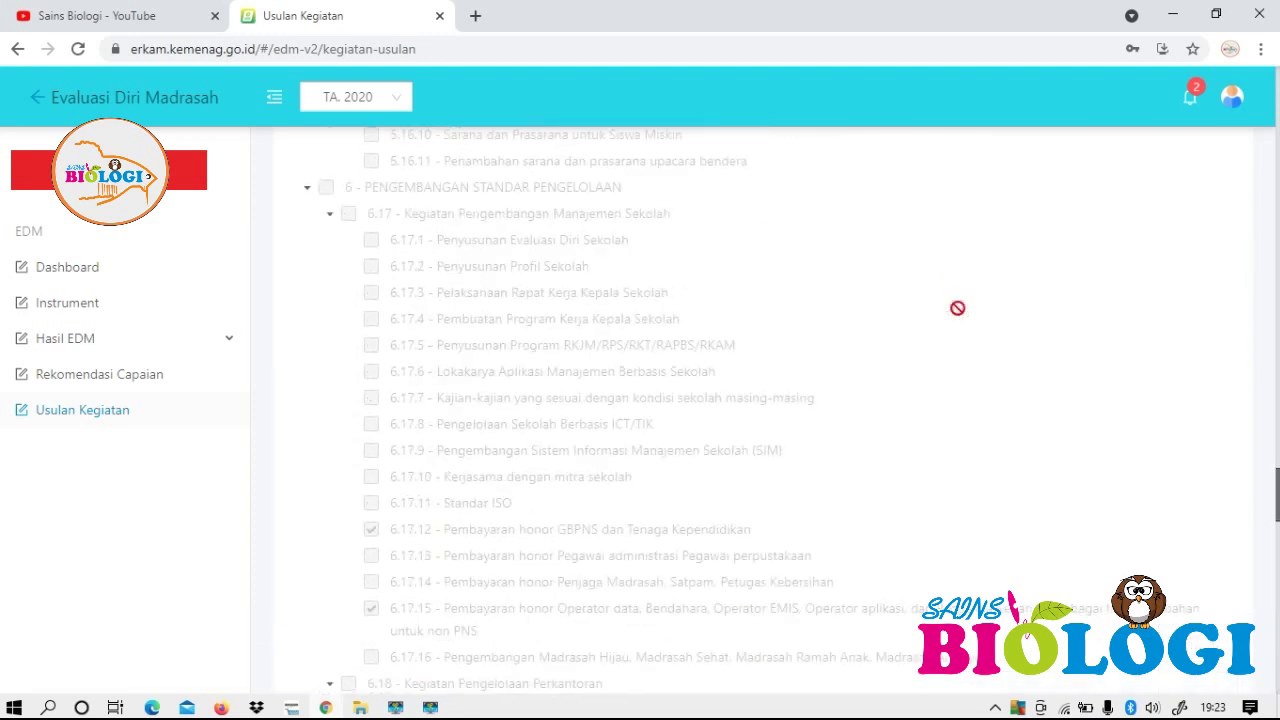
pyautogui.scroll(10, 870, 392)
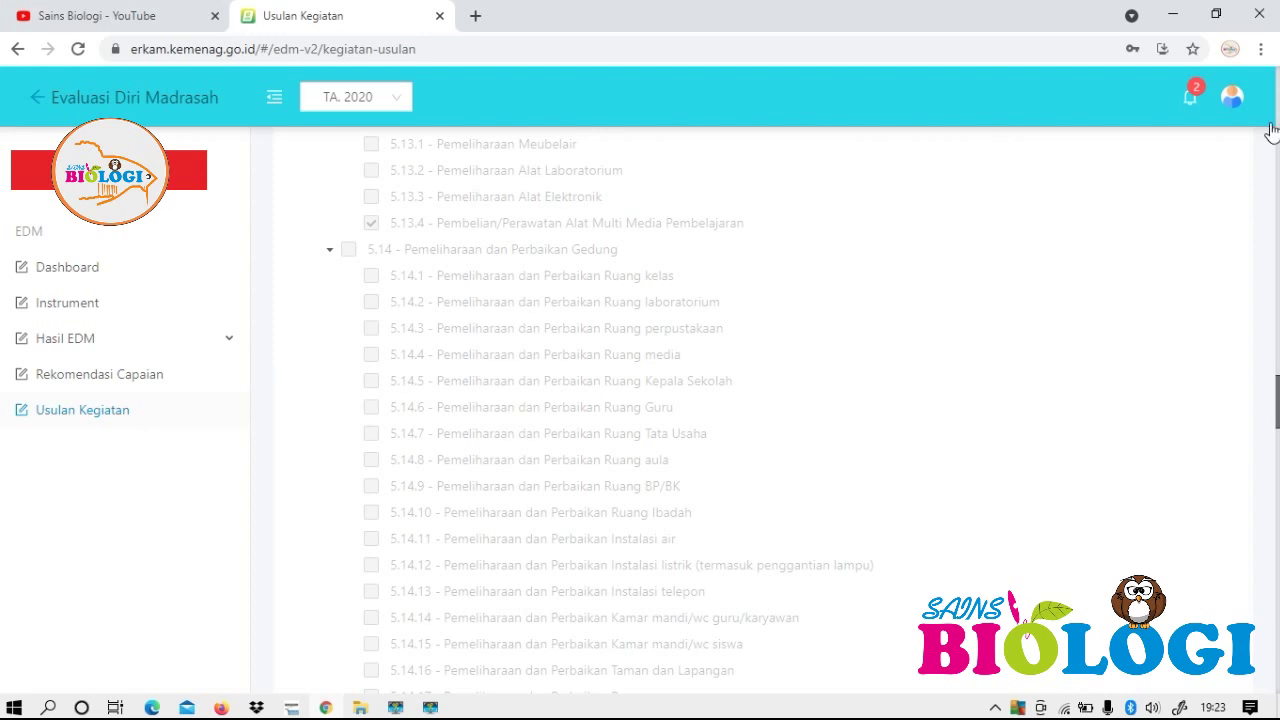
# Log out of the current account and log in with the other saved madrasah account.
pyautogui.click(1229, 104)
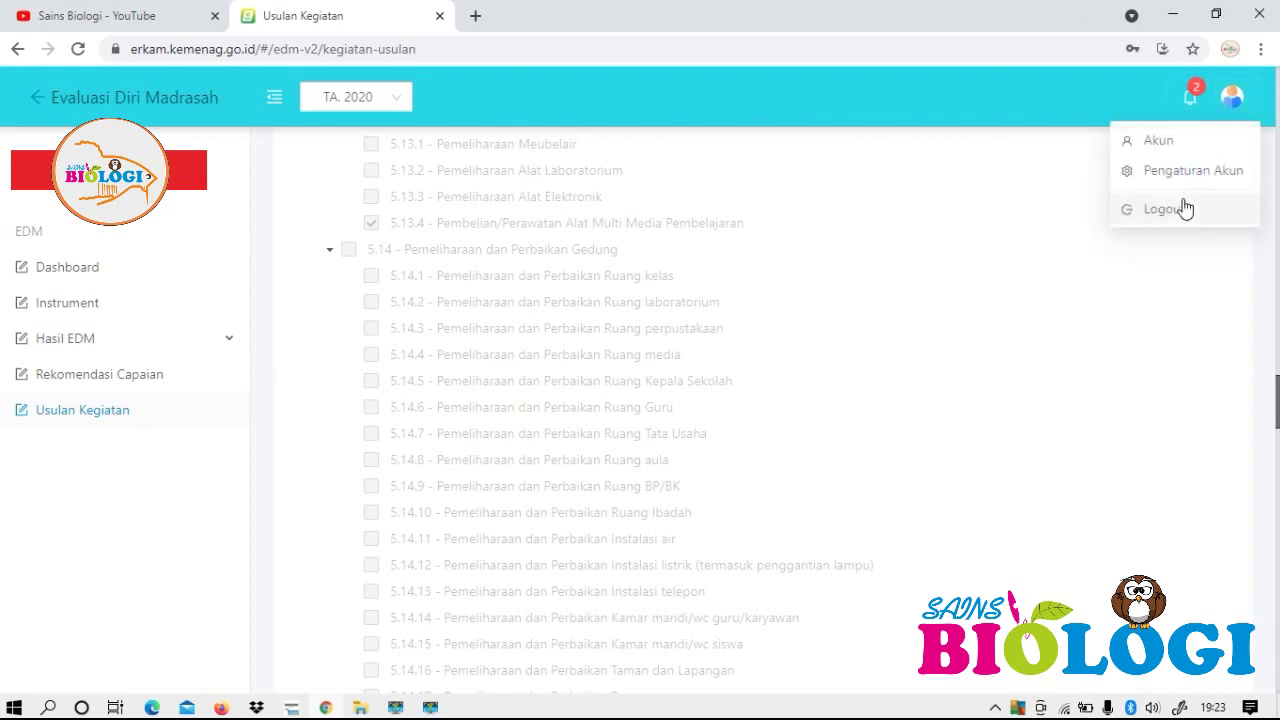
pyautogui.click(1183, 208)
pyautogui.click(652, 292)
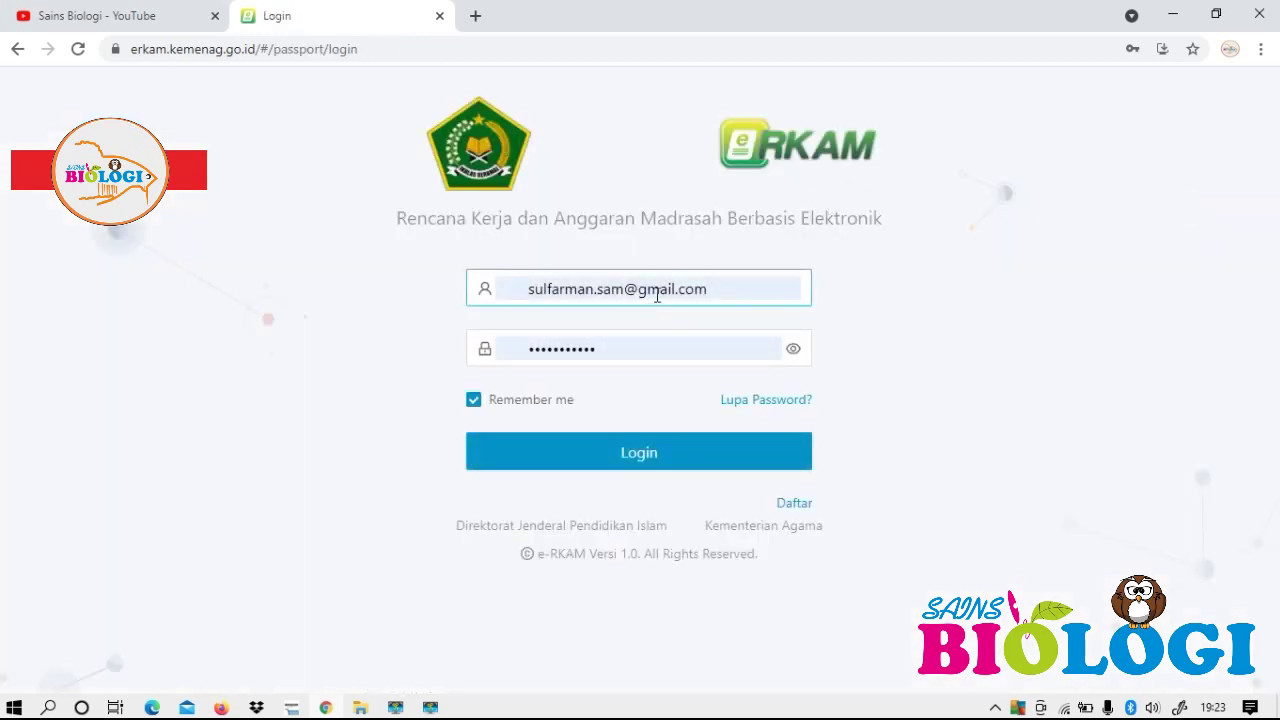
pyautogui.click(625, 398)
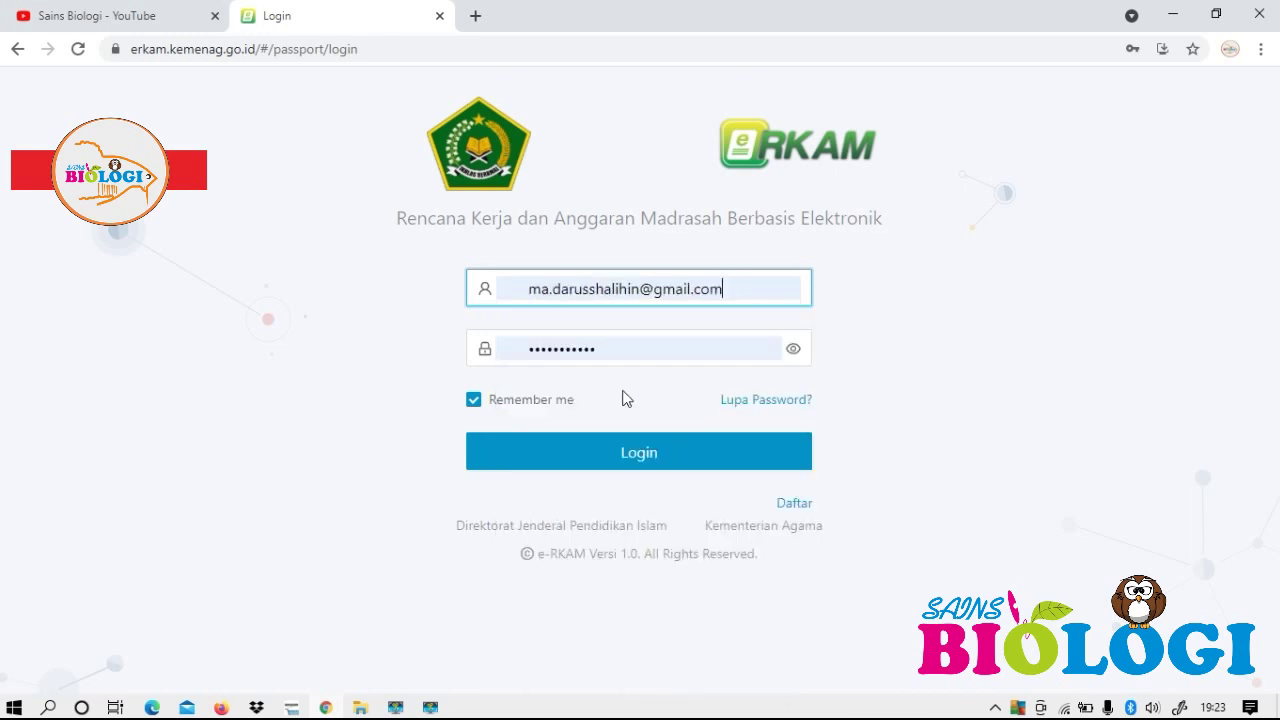
pyautogui.click(620, 457)
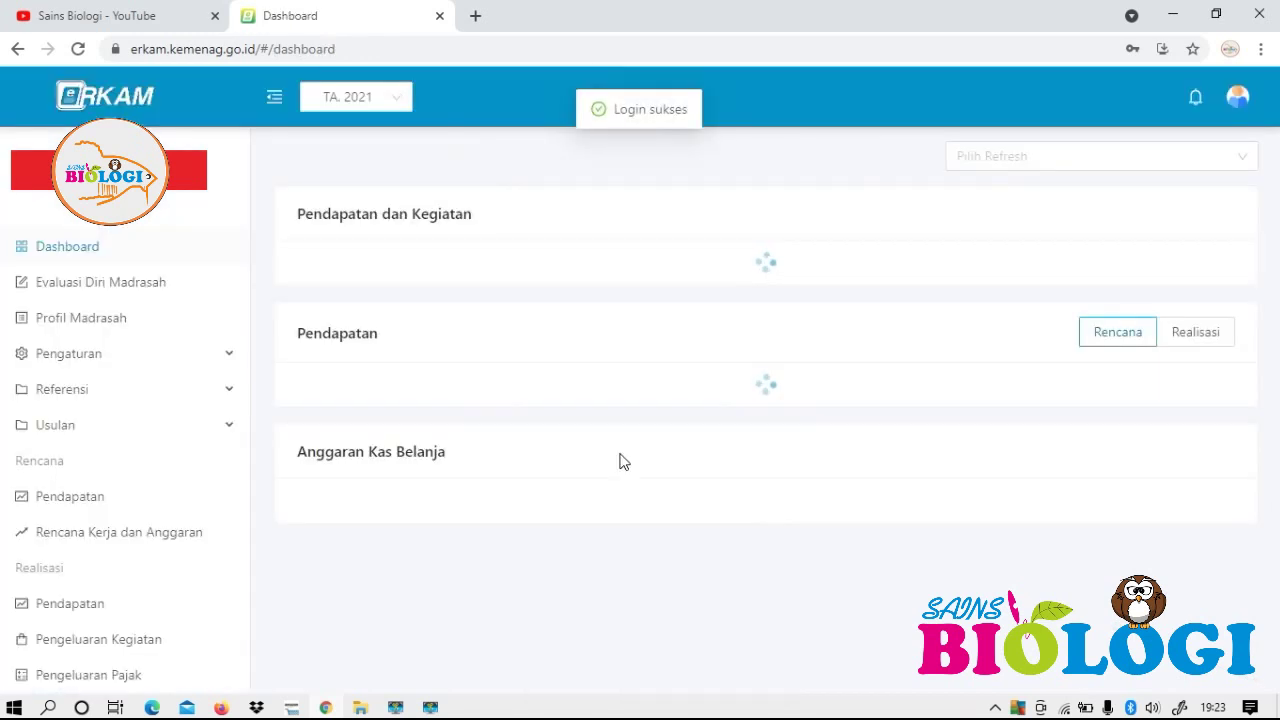
# Open the EDM instrument list from Evaluasi Diri Madrasah.
pyautogui.click(102, 290)
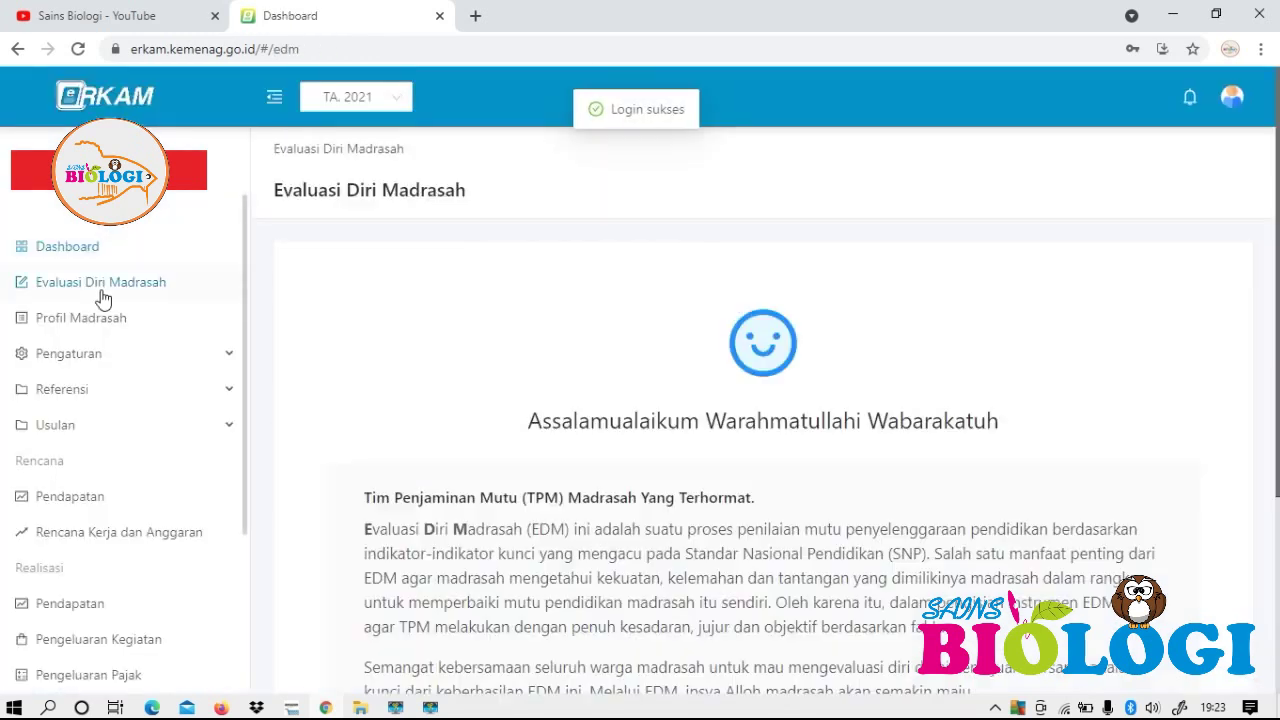
pyautogui.scroll(-3, 491, 380)
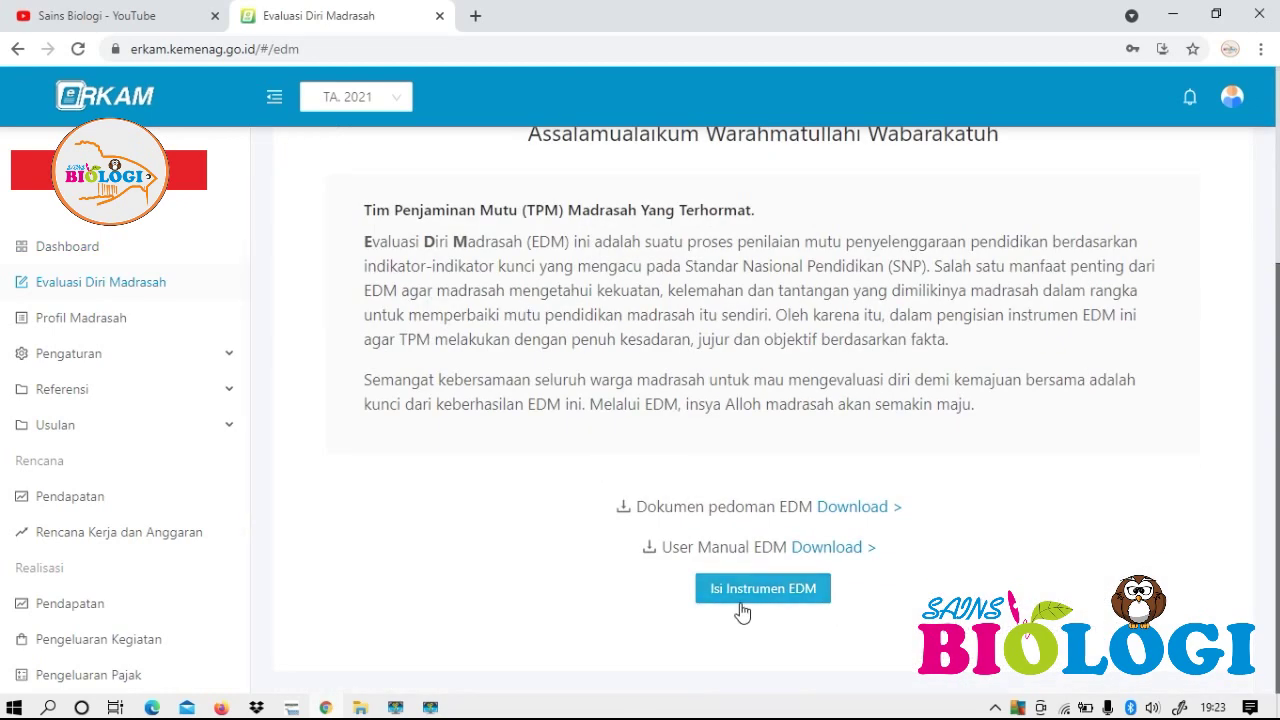
pyautogui.click(742, 612)
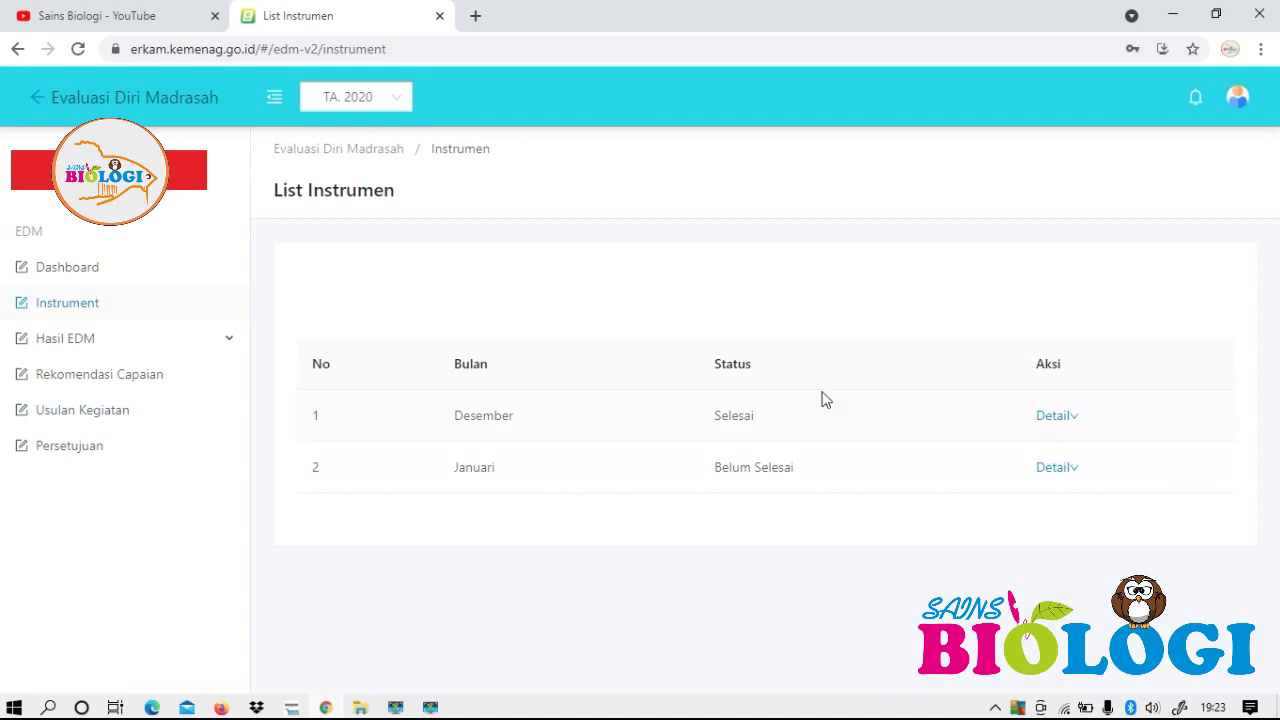
# Review the Desember aspect scores in Skor Kinerja Pencapaian Mutu under Hasil EDM, and check Rekomendasi Capaian.
pyautogui.click(71, 346)
pyautogui.click(108, 414)
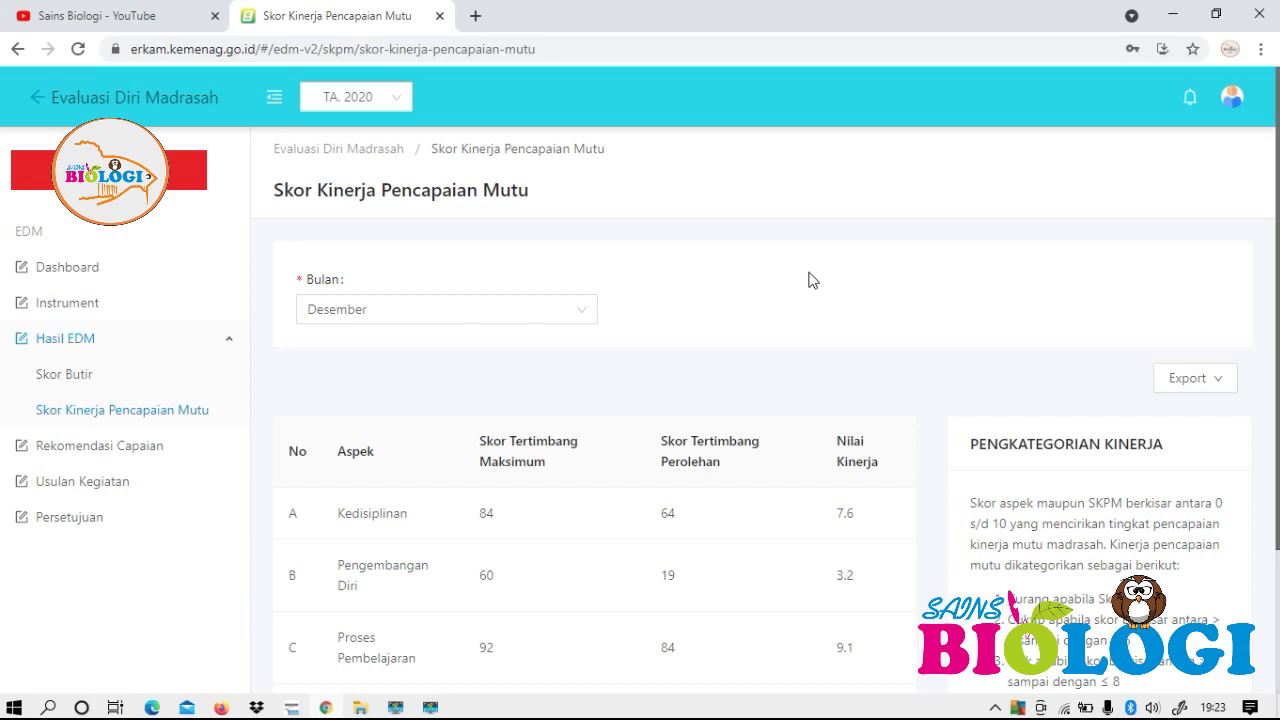
pyautogui.scroll(-2, 777, 480)
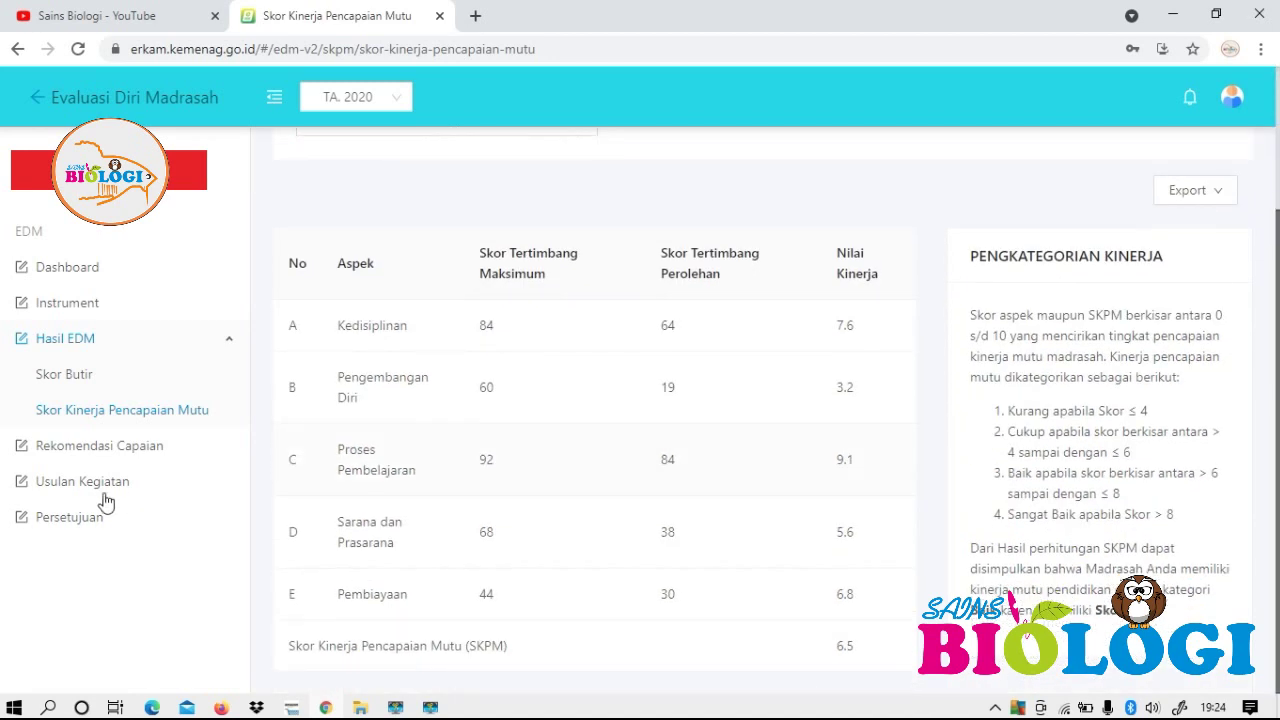
pyautogui.click(80, 445)
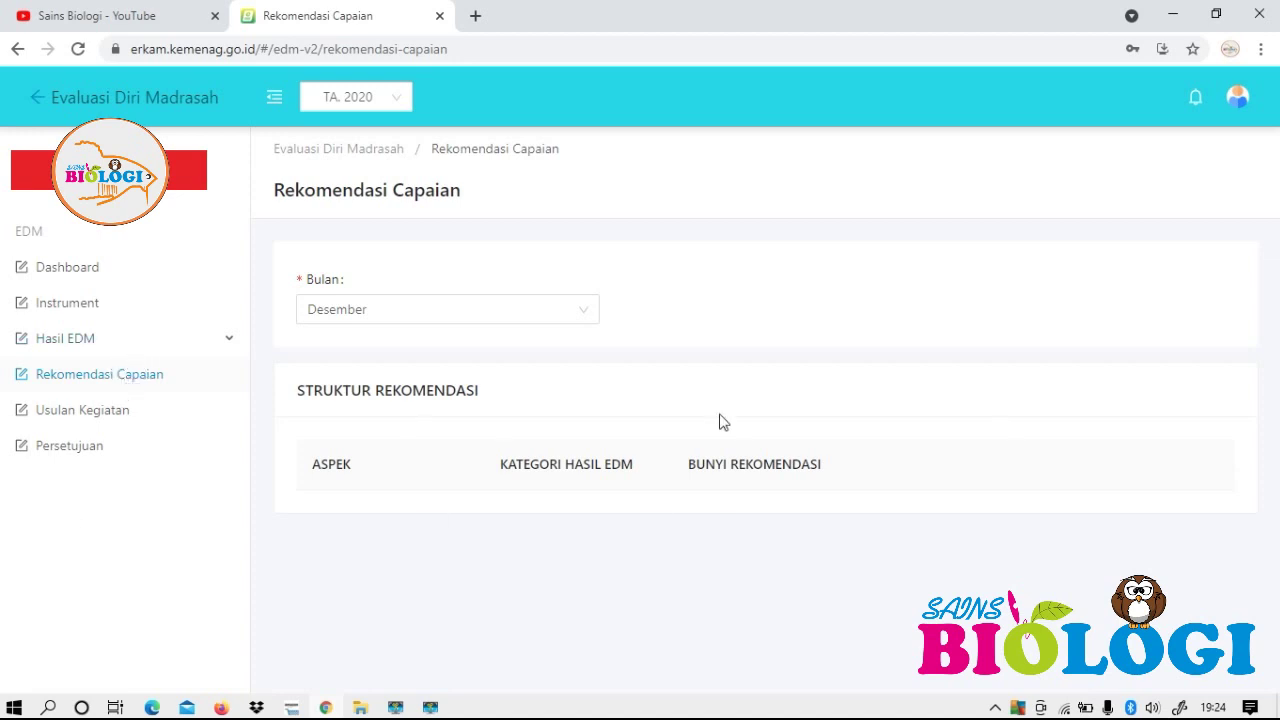
# Open the Desember approval from Persetujuan and review its proposed activities in Usulan Kegiatan from standard 1 through standard 8.
pyautogui.click(86, 446)
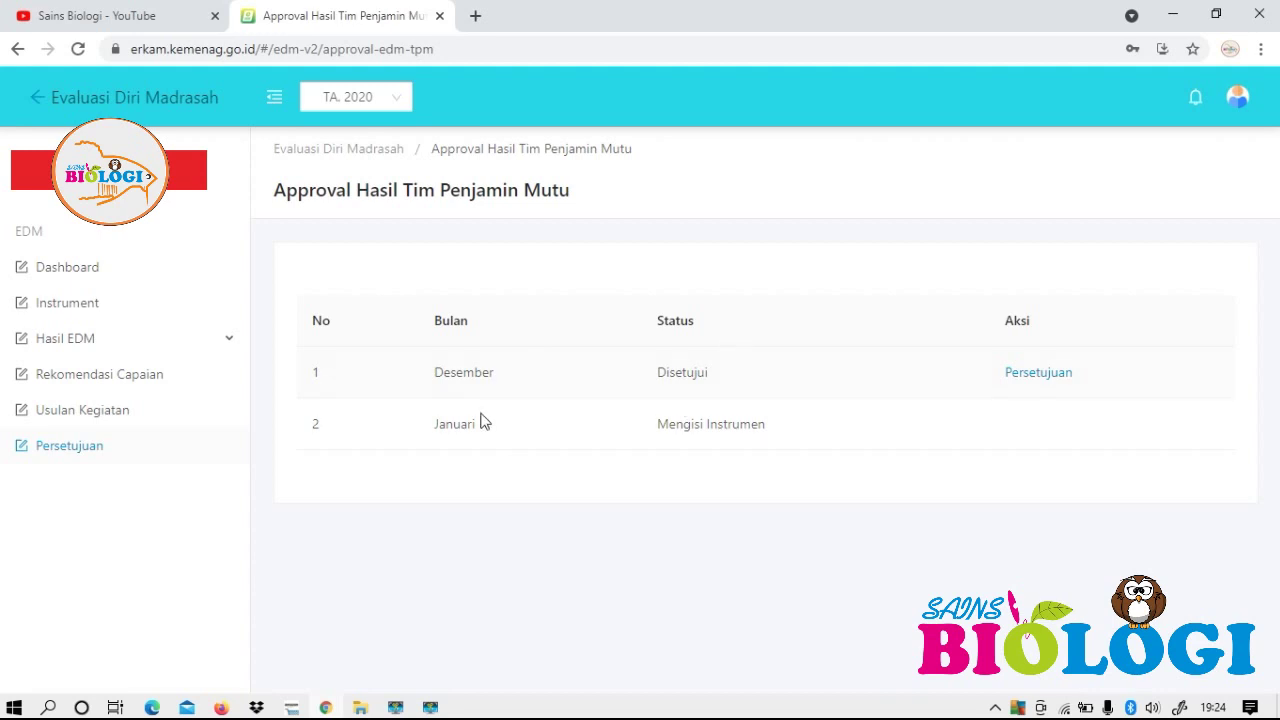
pyautogui.click(1038, 374)
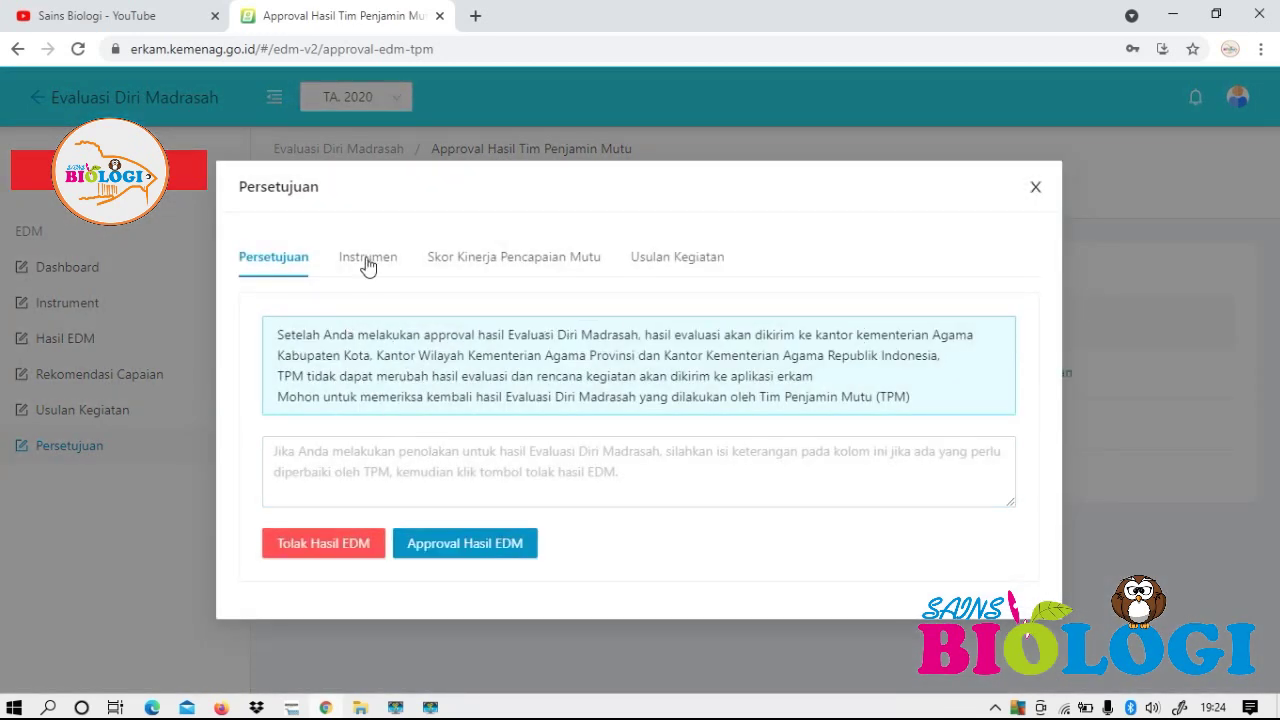
pyautogui.click(676, 264)
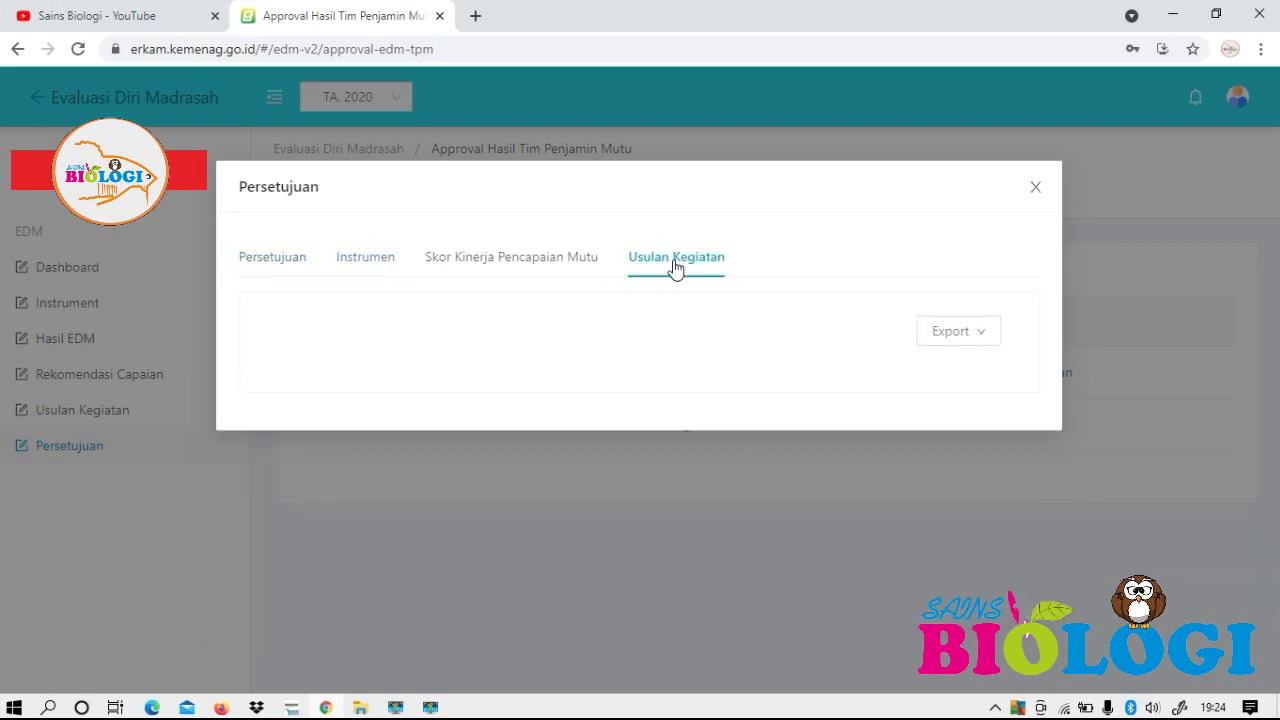
pyautogui.scroll(-4, 665, 358)
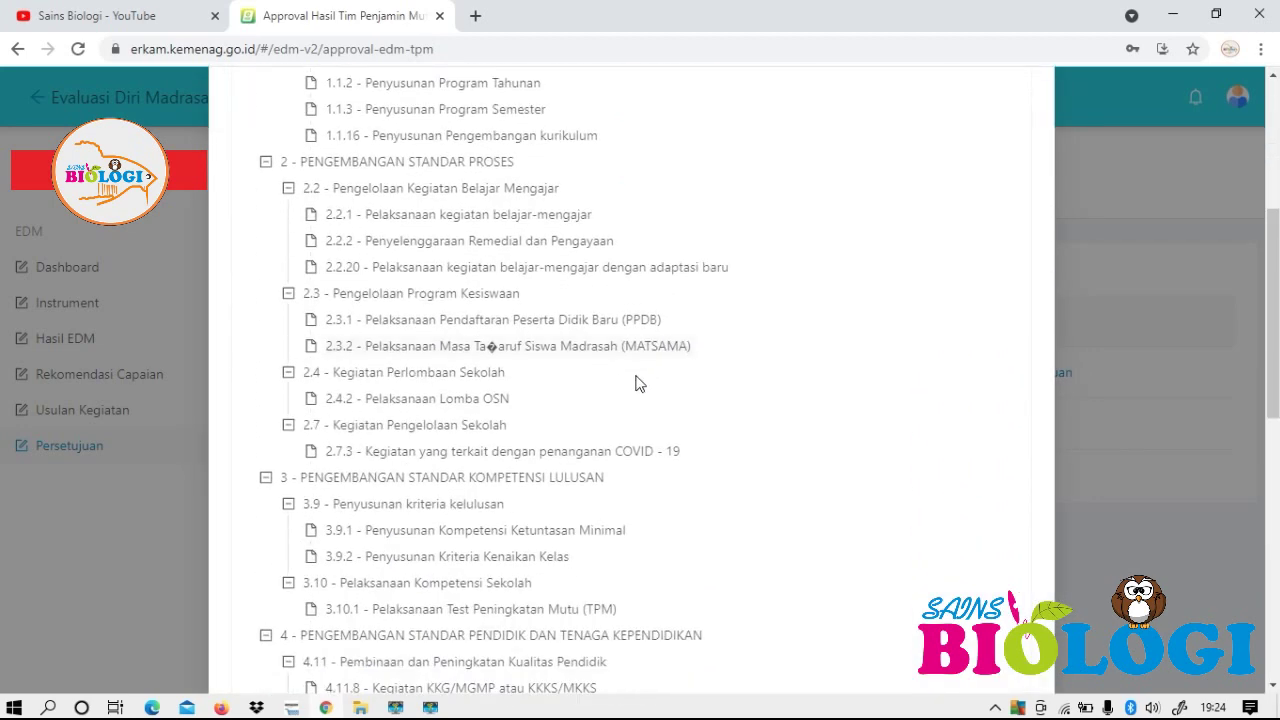
pyautogui.scroll(-7, 640, 383)
pyautogui.scroll(4, 609, 466)
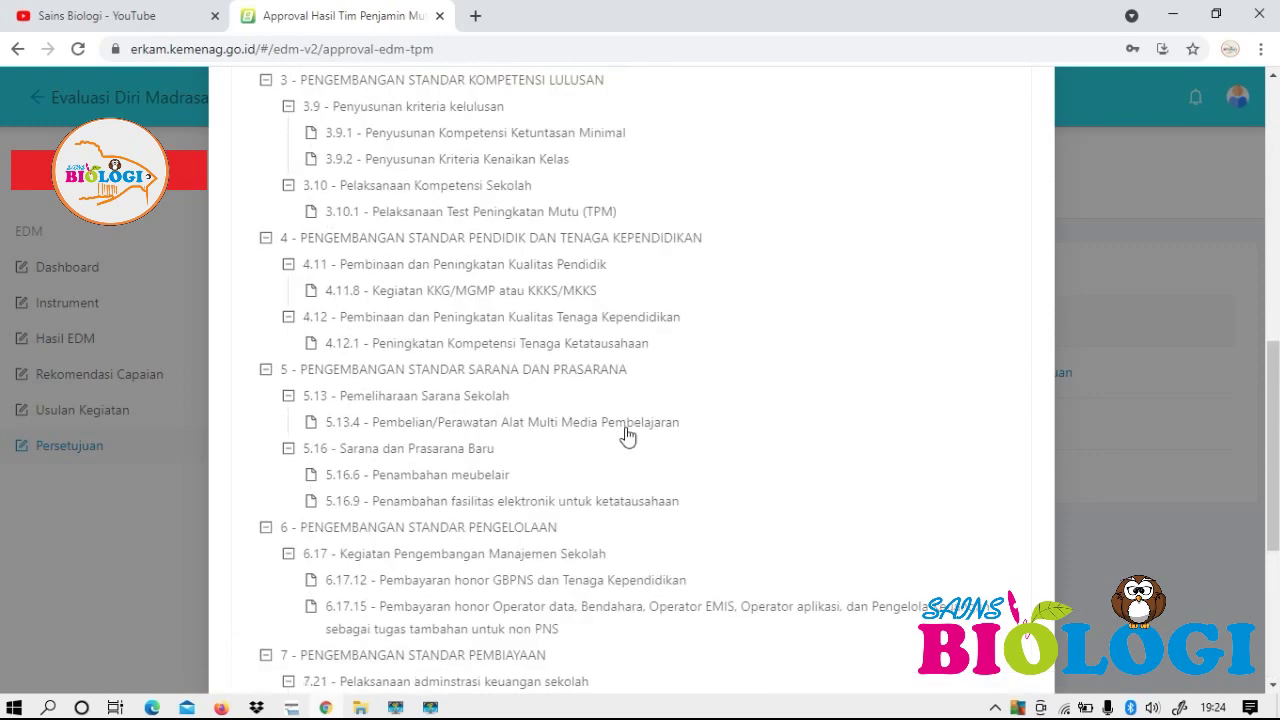
pyautogui.scroll(7, 383, 289)
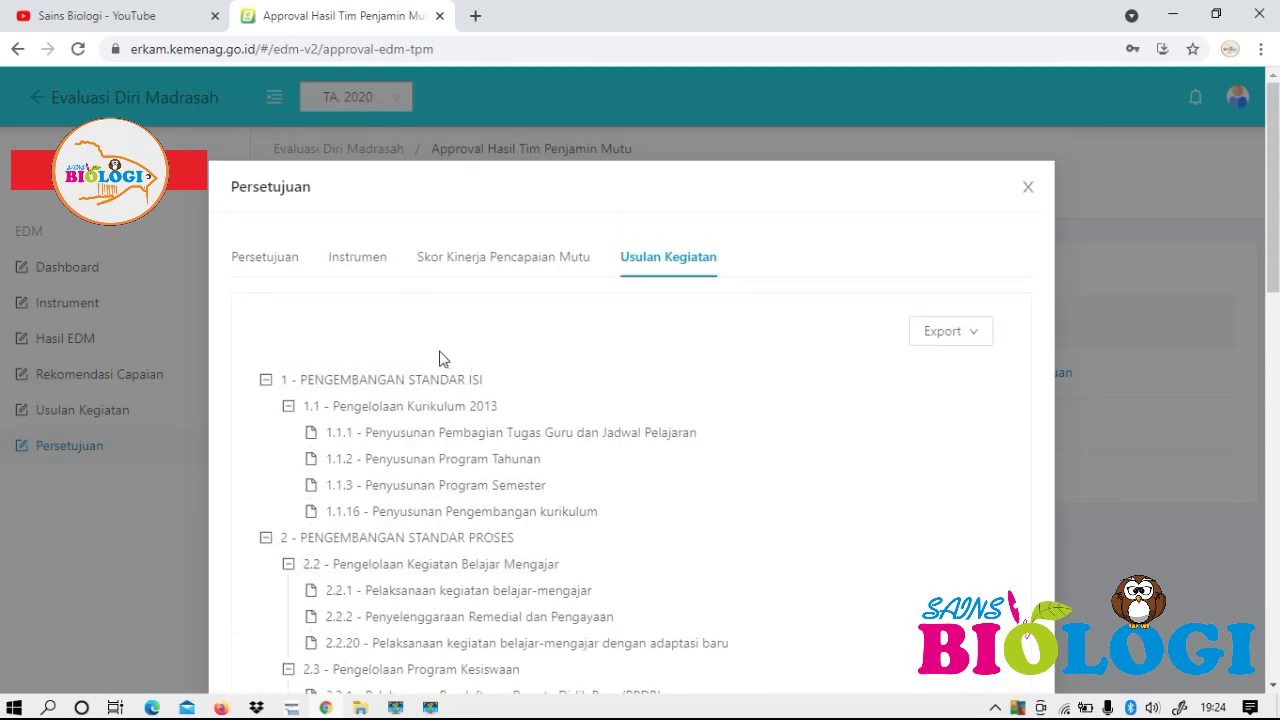
pyautogui.scroll(-4, 443, 359)
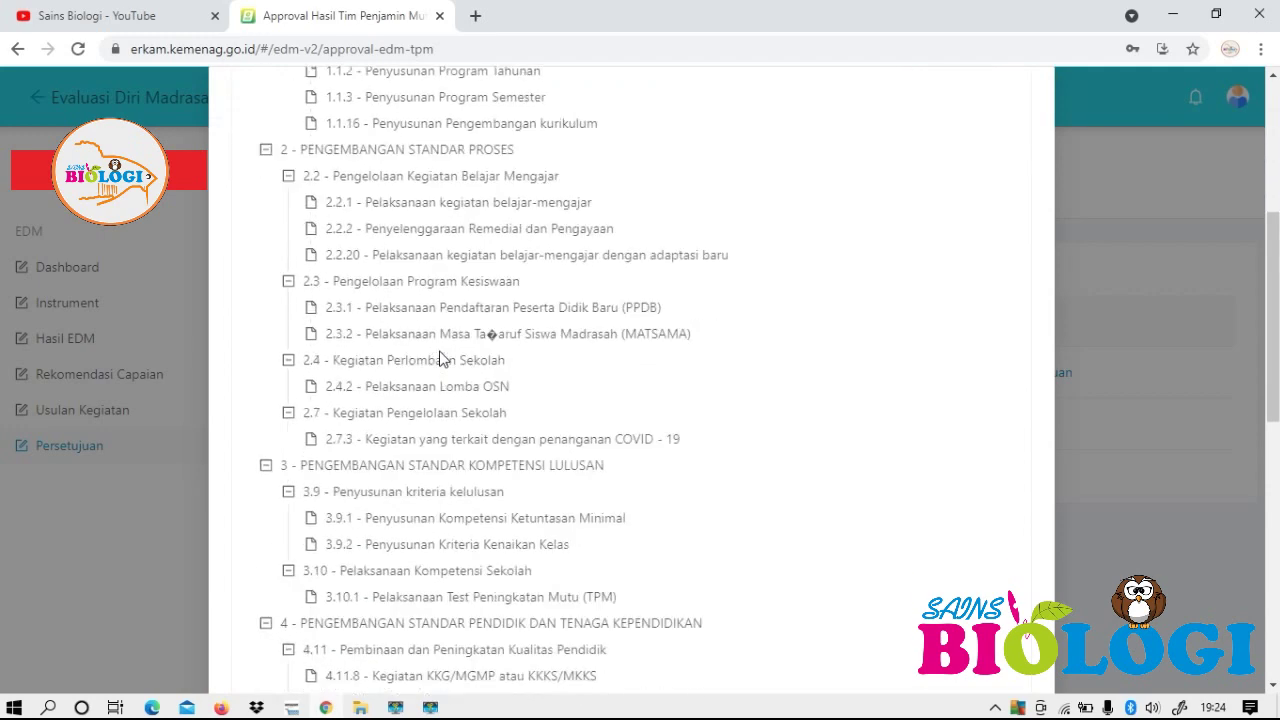
pyautogui.scroll(-5, 443, 359)
pyautogui.scroll(-2, 441, 361)
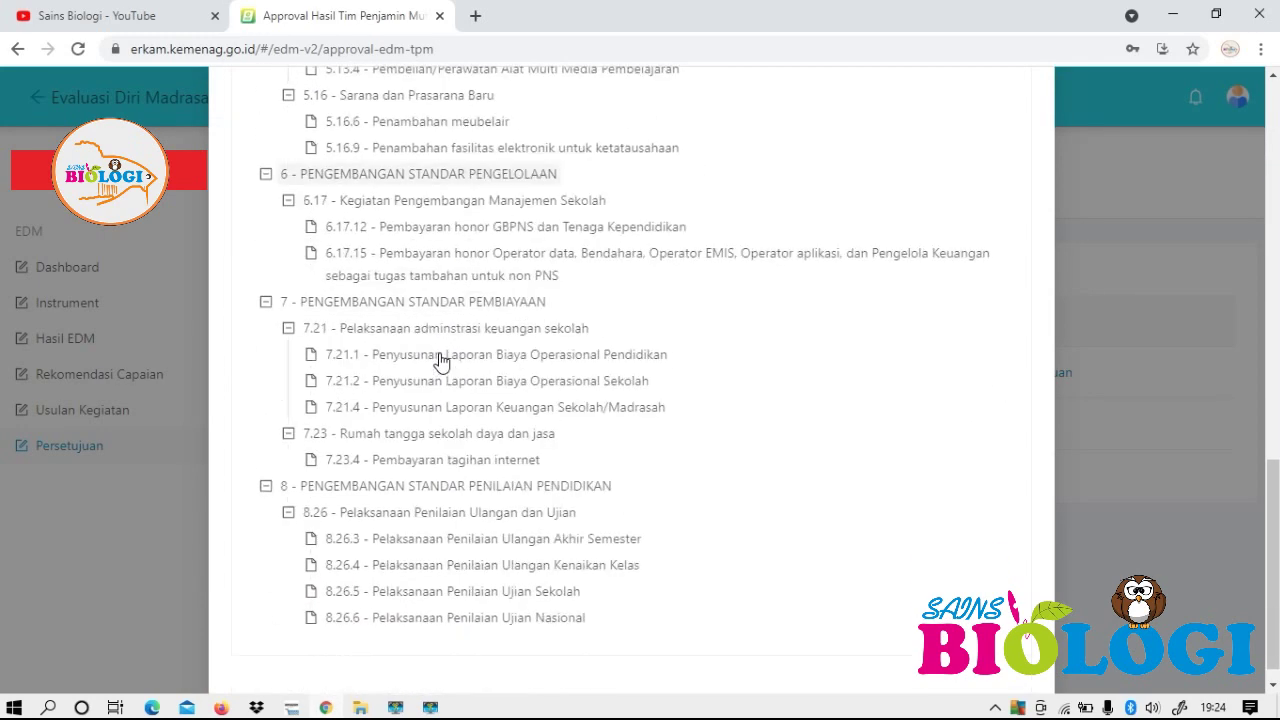
pyautogui.scroll(5, 674, 343)
pyautogui.scroll(8, 679, 343)
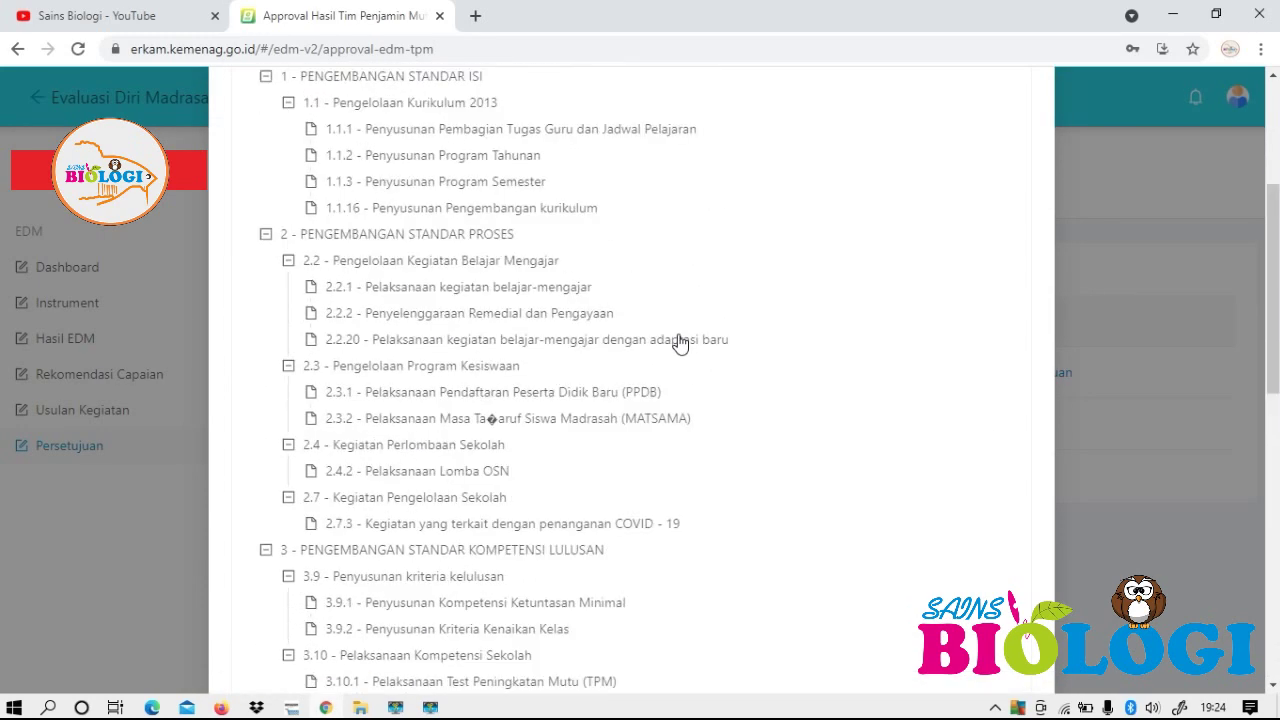
# Examine the approval options and the Instrumen section of the Desember Persetujuan dialog, and close the dialog.
pyautogui.click(279, 260)
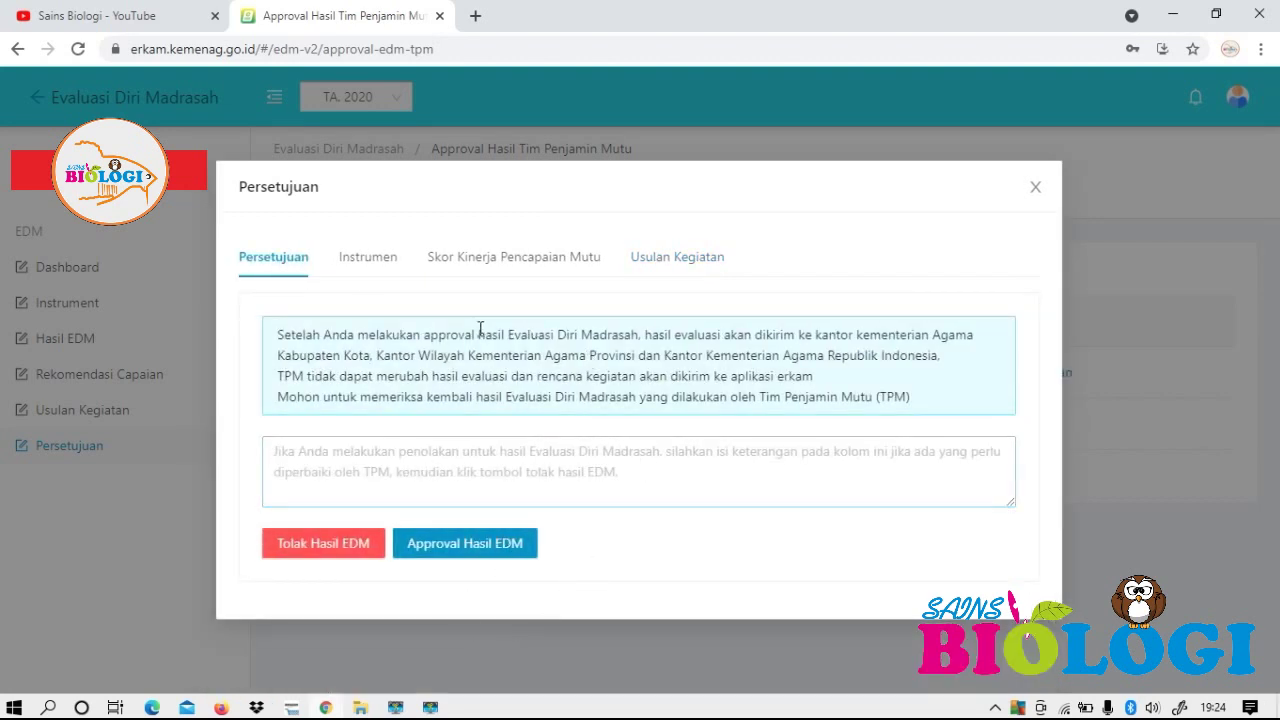
pyautogui.click(386, 265)
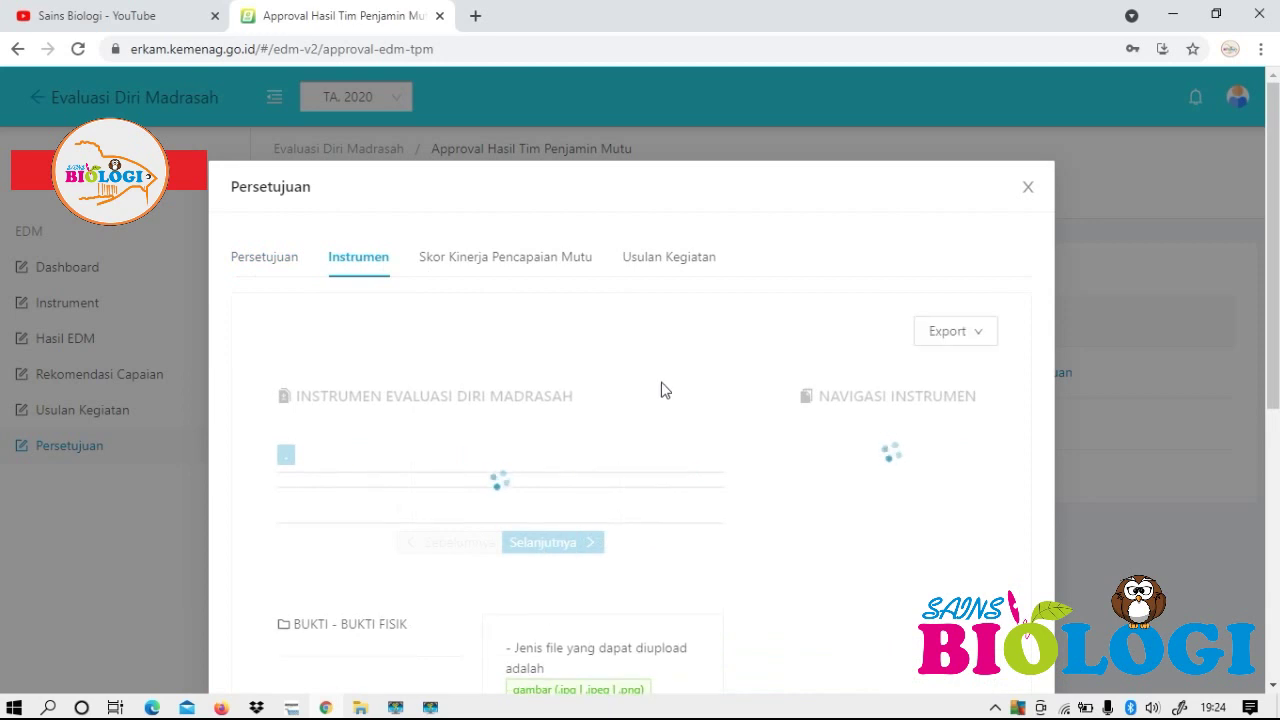
pyautogui.click(266, 166)
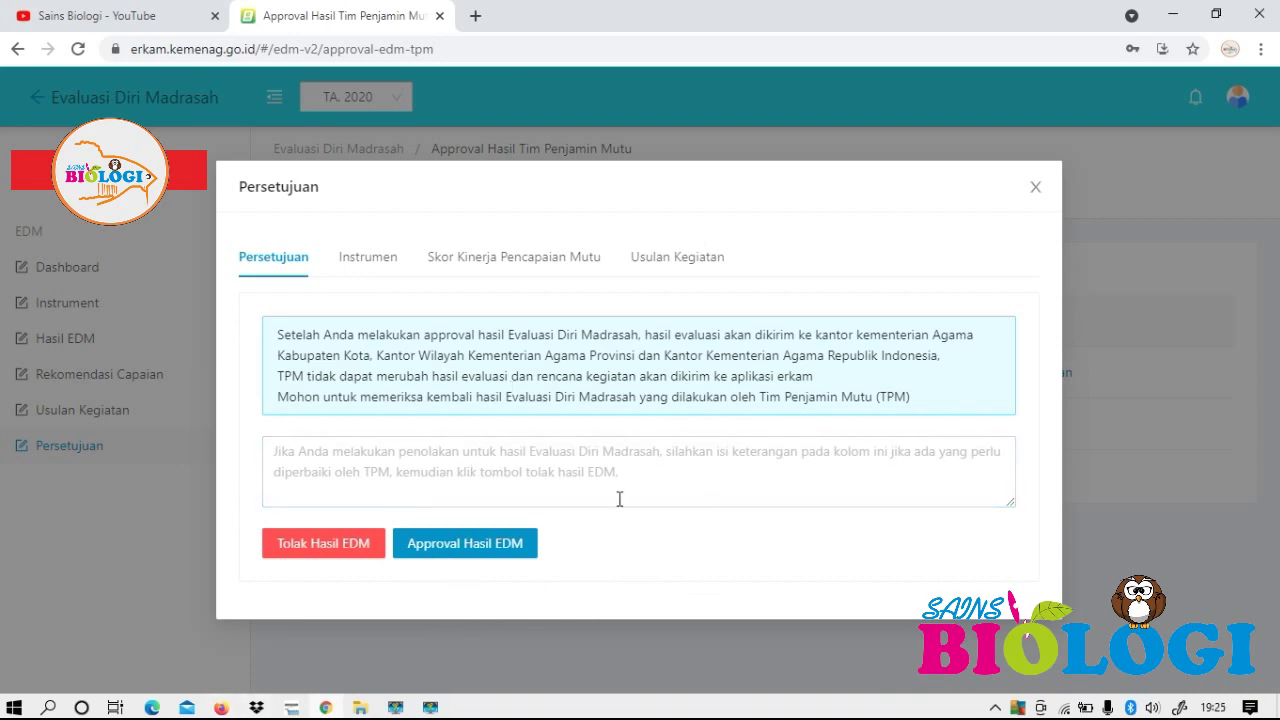
pyautogui.click(1036, 188)
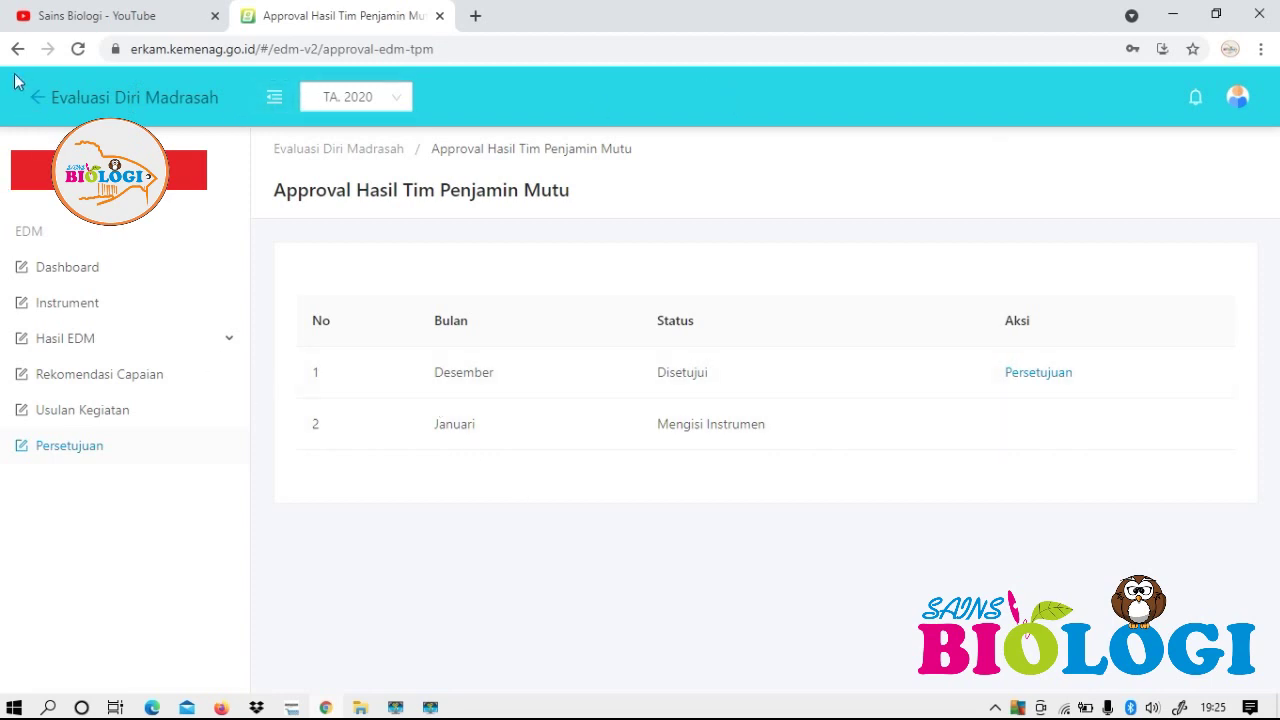
# Go back from the EDM pages to the e-RKAM dashboard and open the Rencana Pendapatan list.
pyautogui.click(17, 49)
pyautogui.click(17, 49)
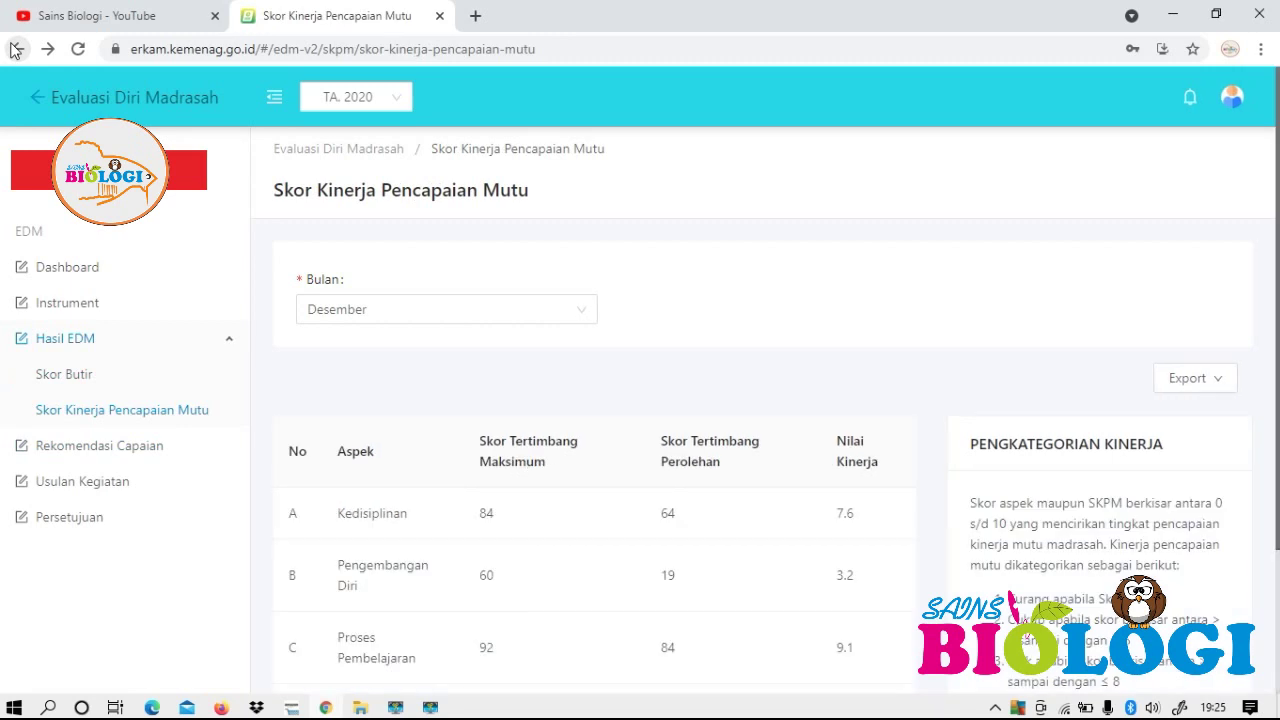
pyautogui.click(17, 49)
pyautogui.click(17, 49)
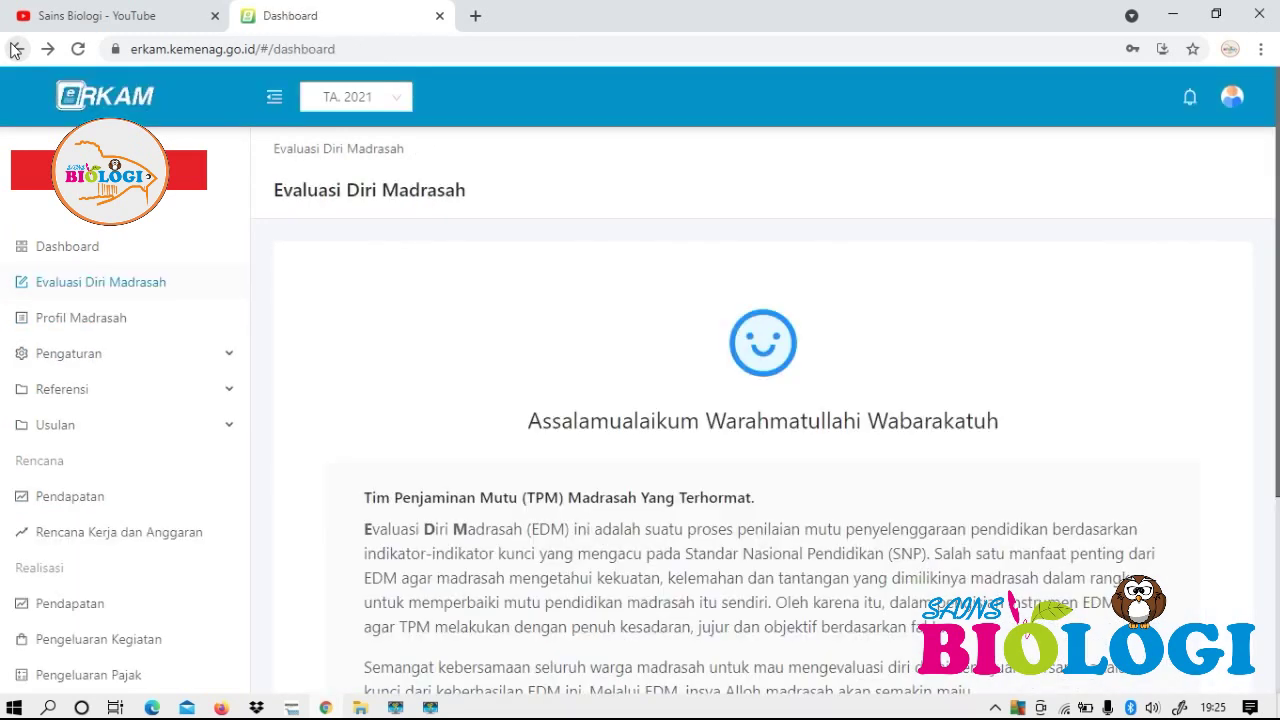
pyautogui.click(17, 49)
pyautogui.click(70, 498)
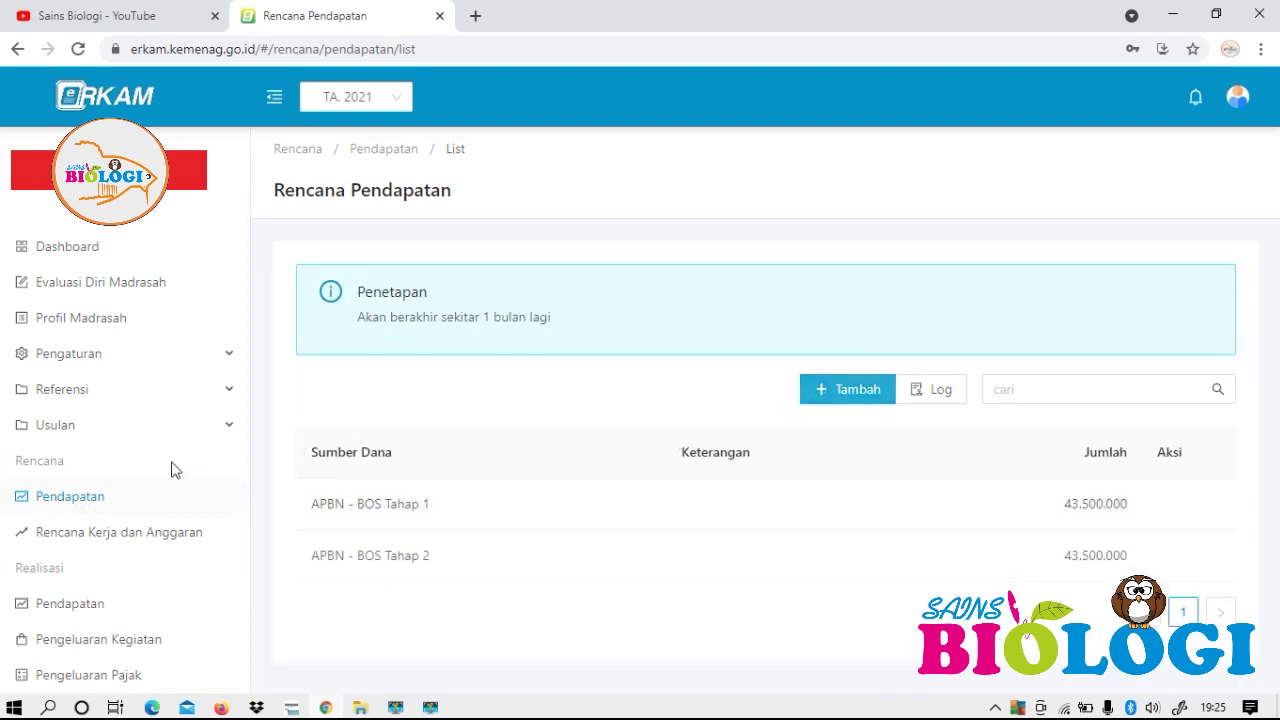
# Open the form for adding planned income, examine its Sumber Dana options and other fields, and close it without saving.
pyautogui.click(842, 392)
pyautogui.click(586, 250)
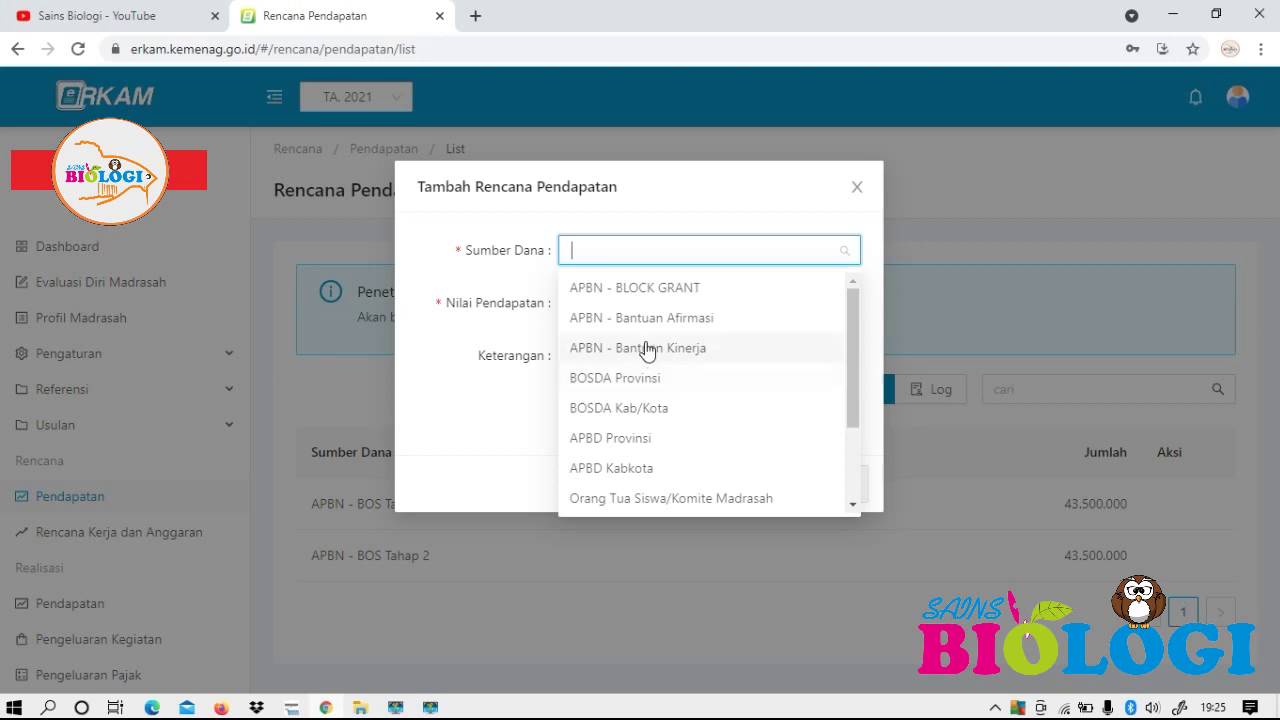
pyautogui.scroll(-3, 700, 400)
pyautogui.click(470, 355)
pyautogui.click(616, 307)
pyautogui.click(466, 360)
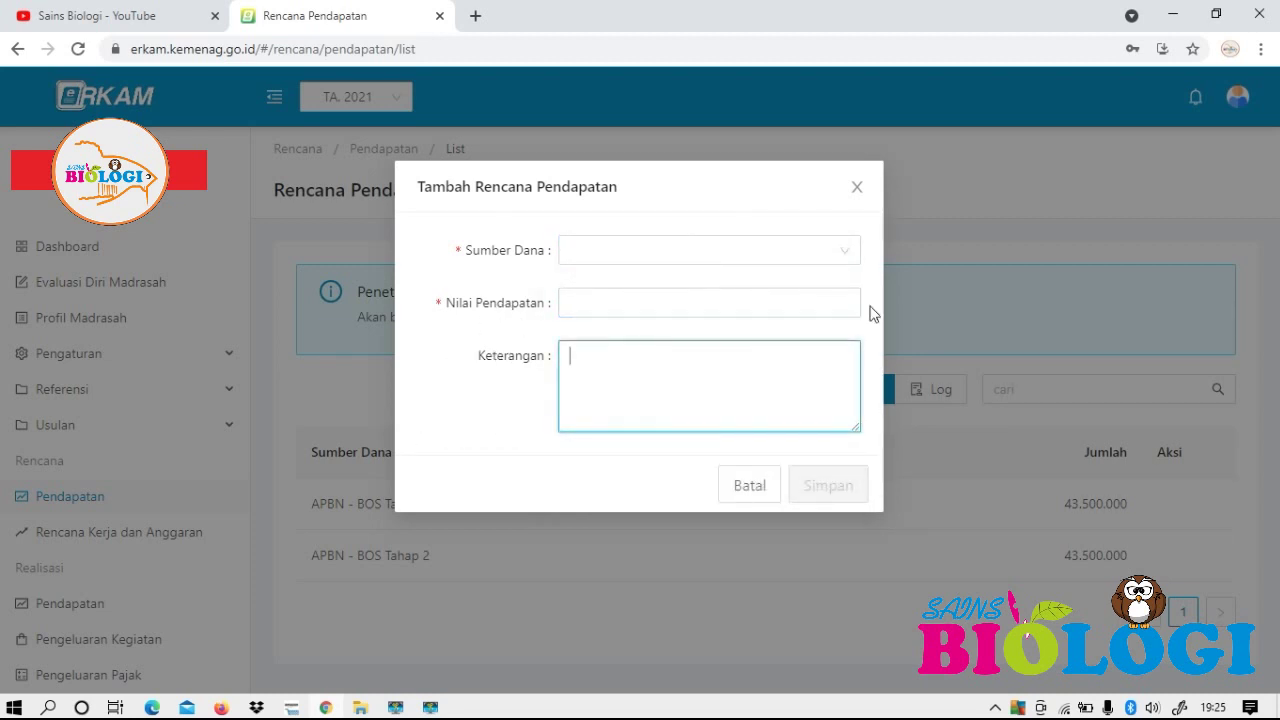
pyautogui.click(855, 188)
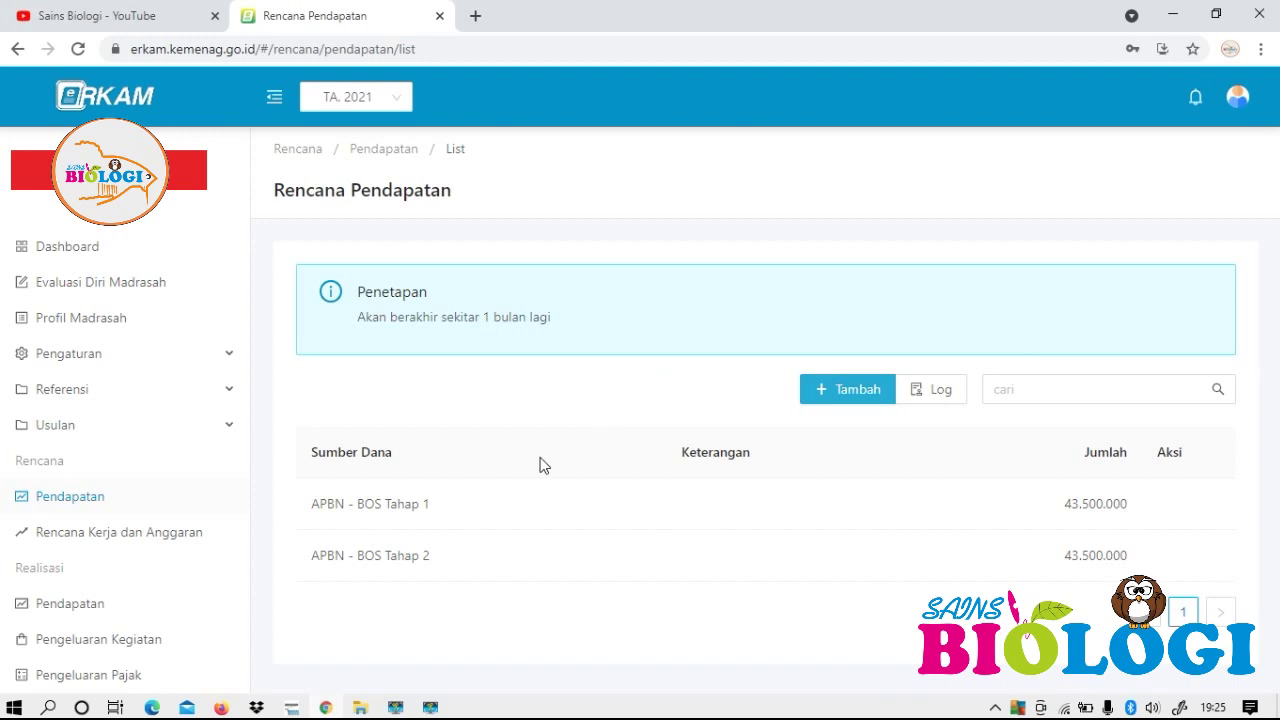
# Revisit the Dashboard and Rencana Pendapatan, and examine the planned activities listed in Rencana Kerja dan Anggaran.
pyautogui.click(90, 247)
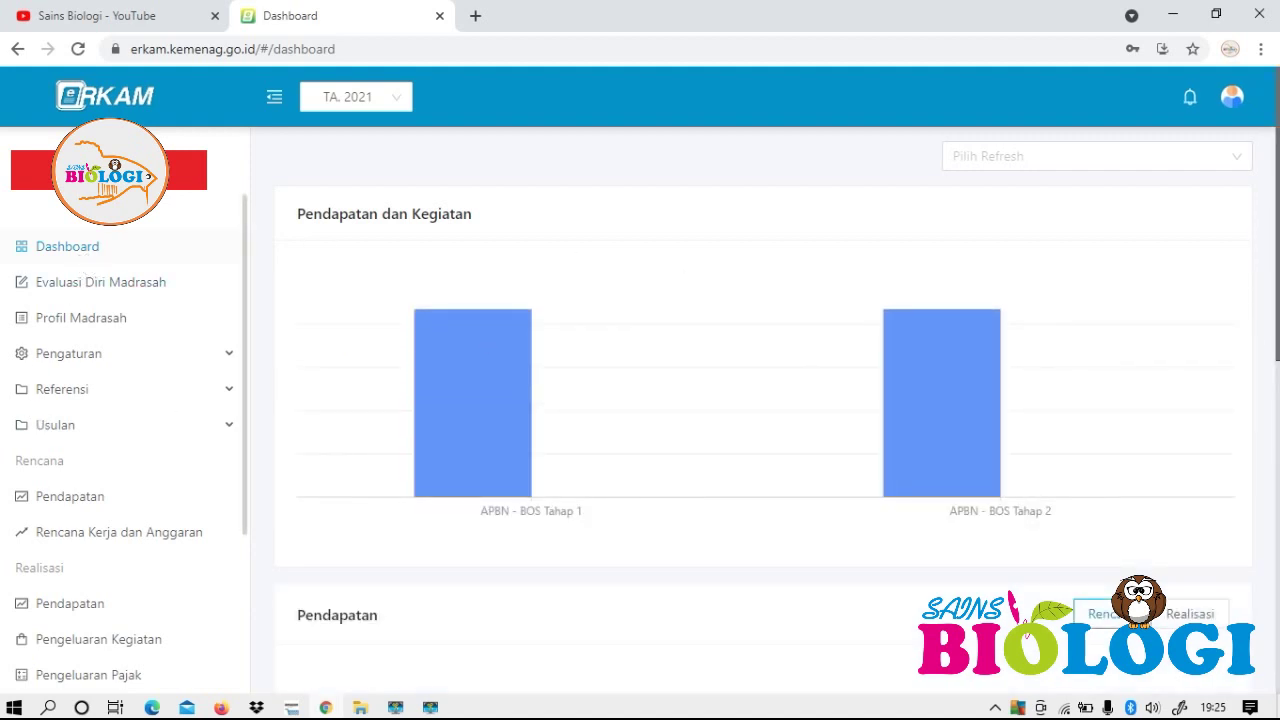
pyautogui.click(127, 503)
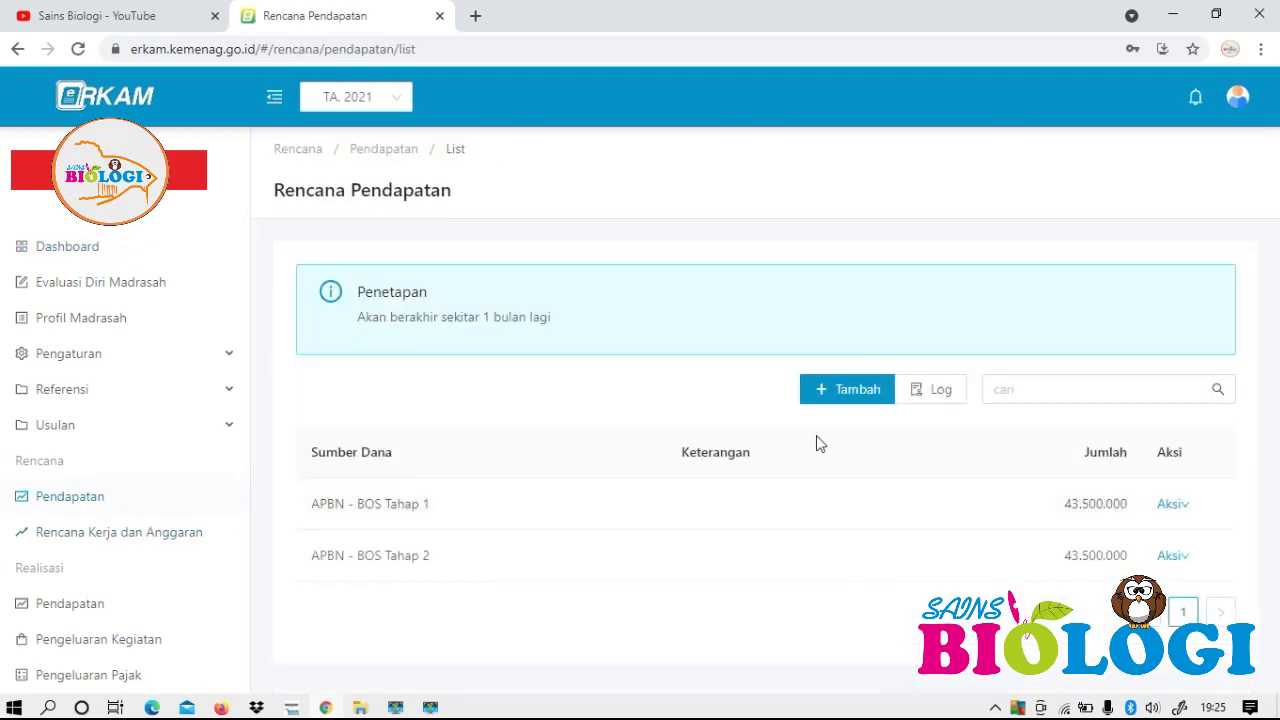
pyautogui.click(154, 543)
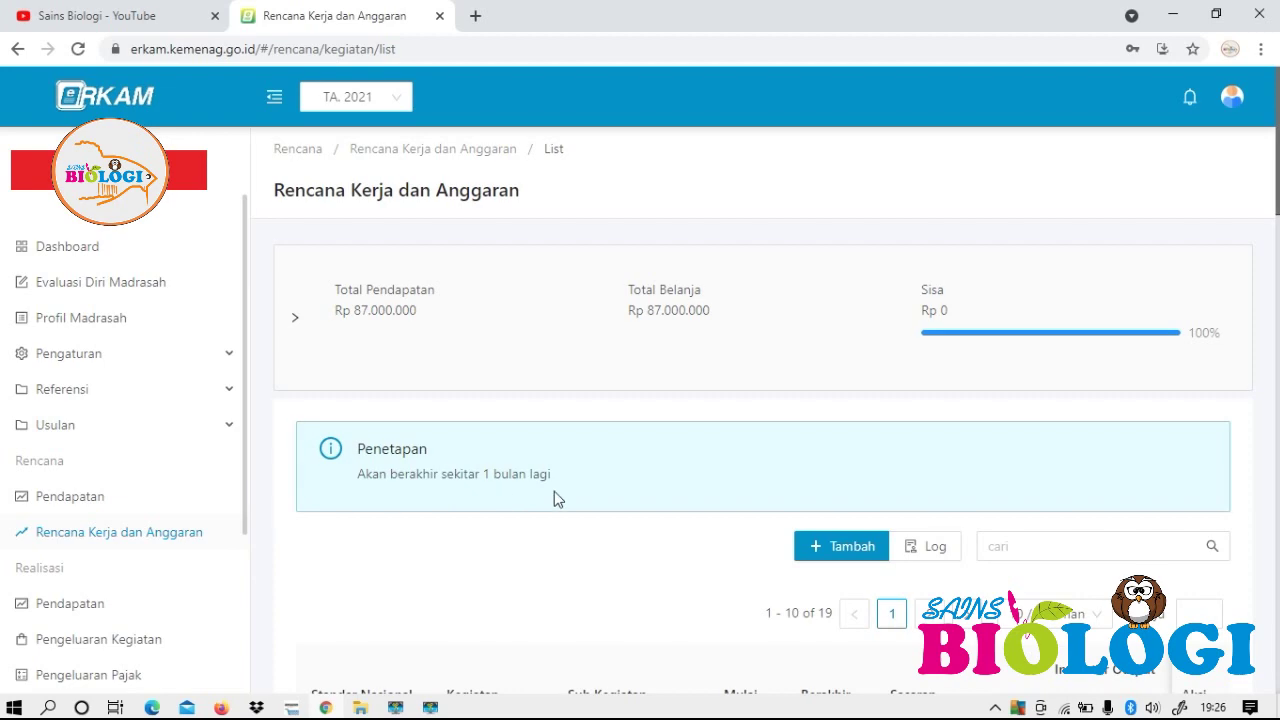
pyautogui.scroll(-5, 554, 500)
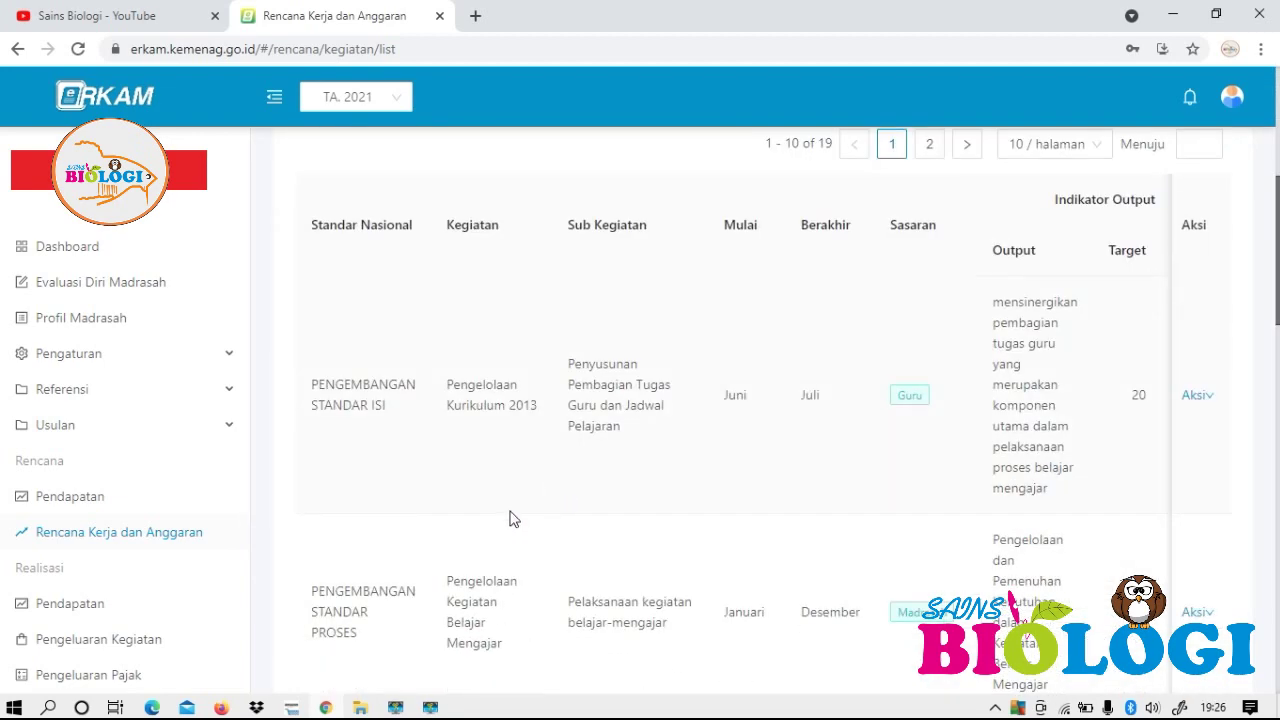
pyautogui.scroll(3, 512, 518)
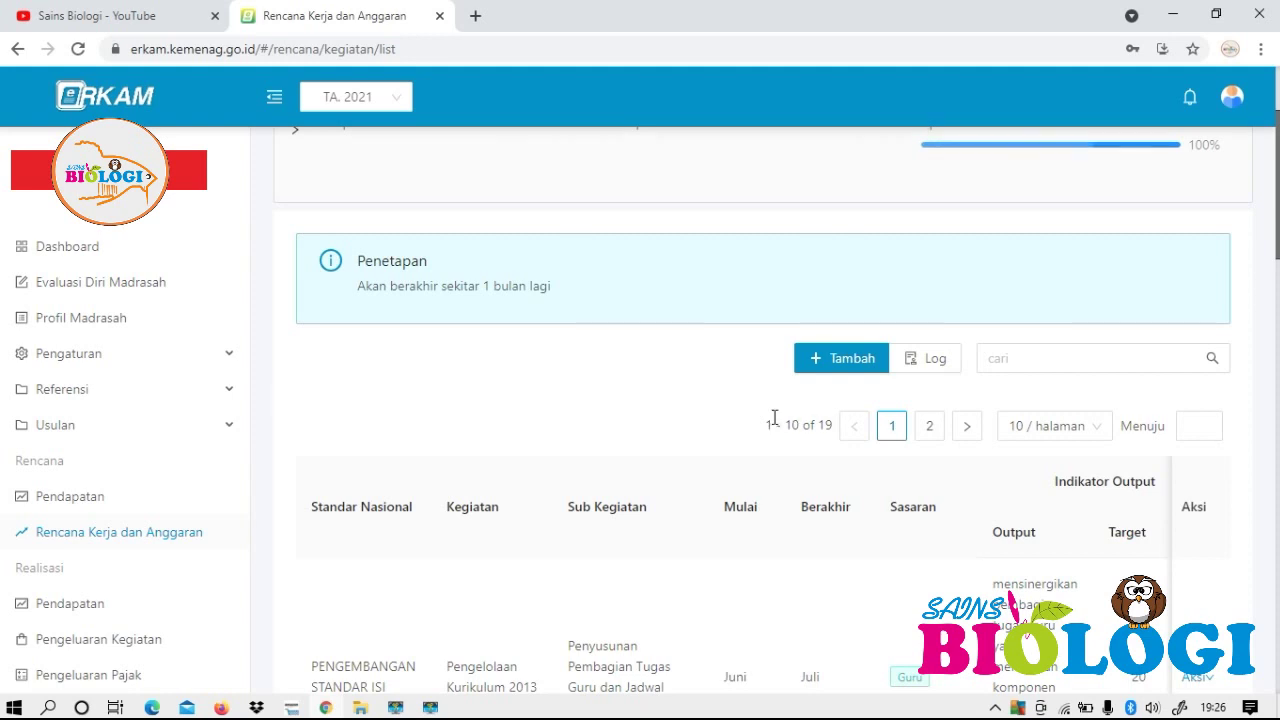
pyautogui.scroll(-3, 772, 421)
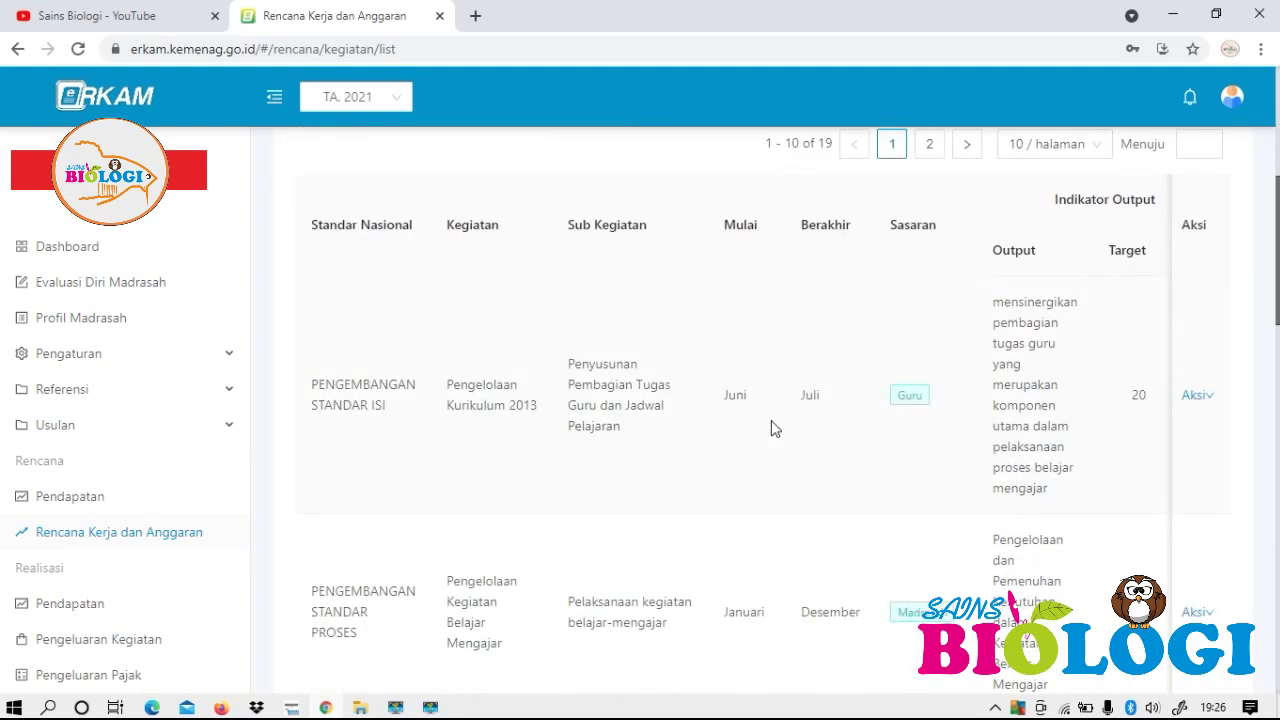
pyautogui.scroll(-12, 772, 430)
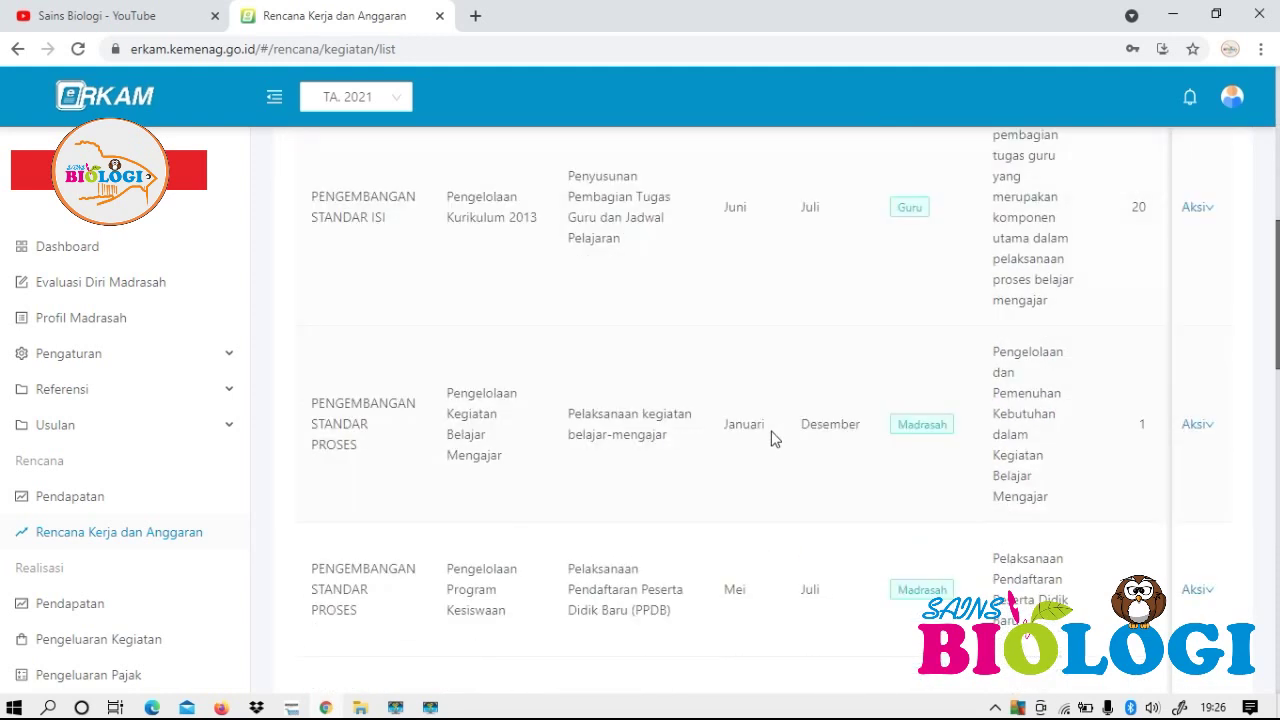
pyautogui.scroll(6, 772, 440)
pyautogui.scroll(9, 775, 443)
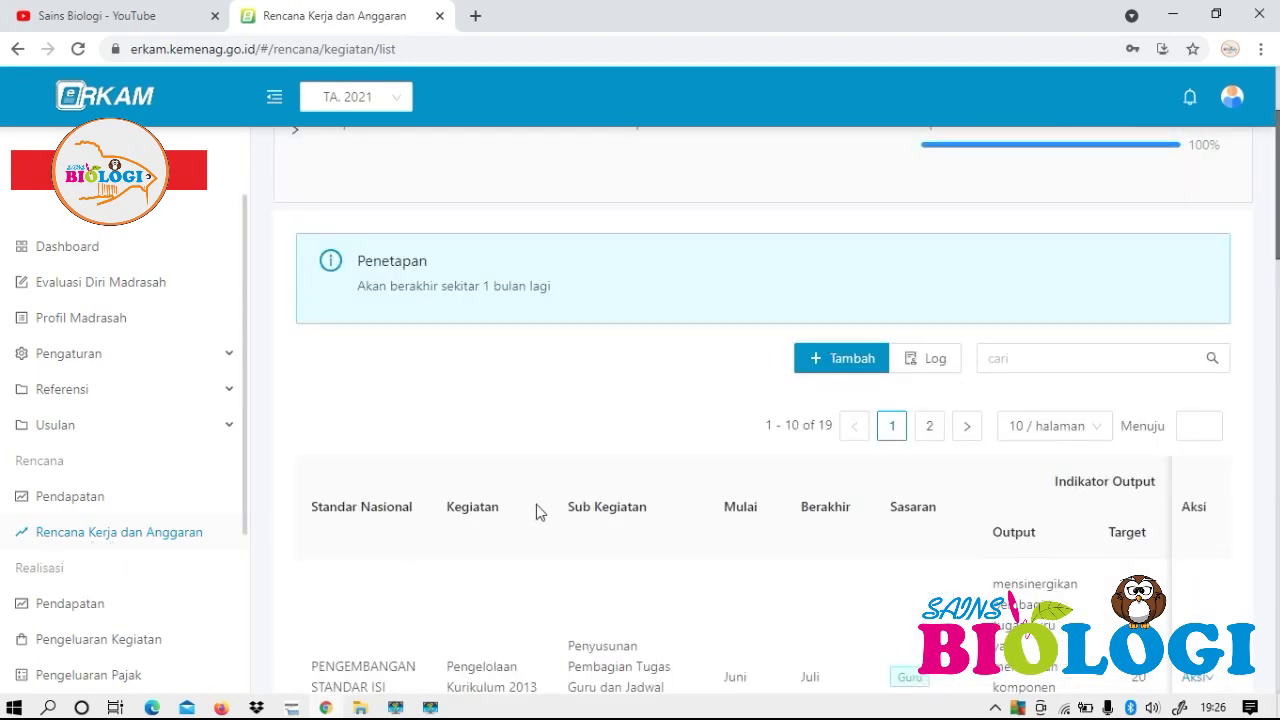
# Start a new activity plan from Rekomendasi Evaluasi Diri Madrasah with standard 1 PENGEMBANGAN STANDAR ISI and activity 1 Pengelolaan Kurikulum 2013.
pyautogui.click(851, 366)
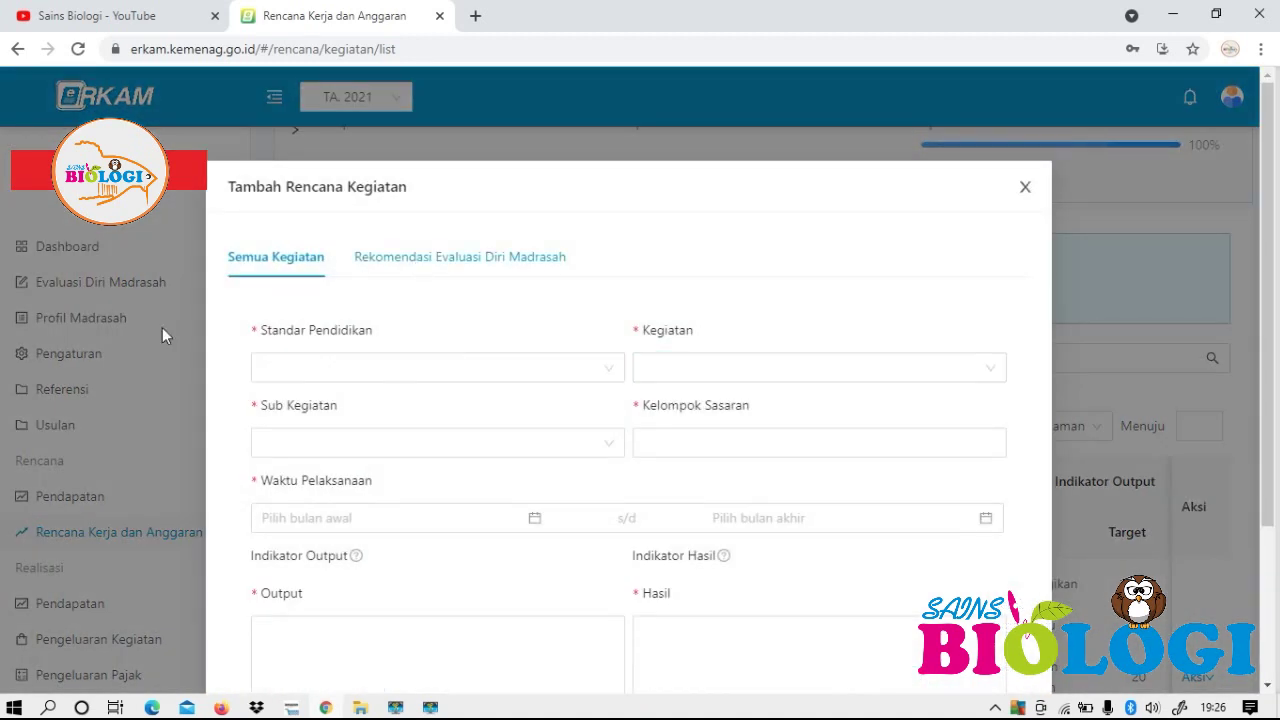
pyautogui.click(440, 257)
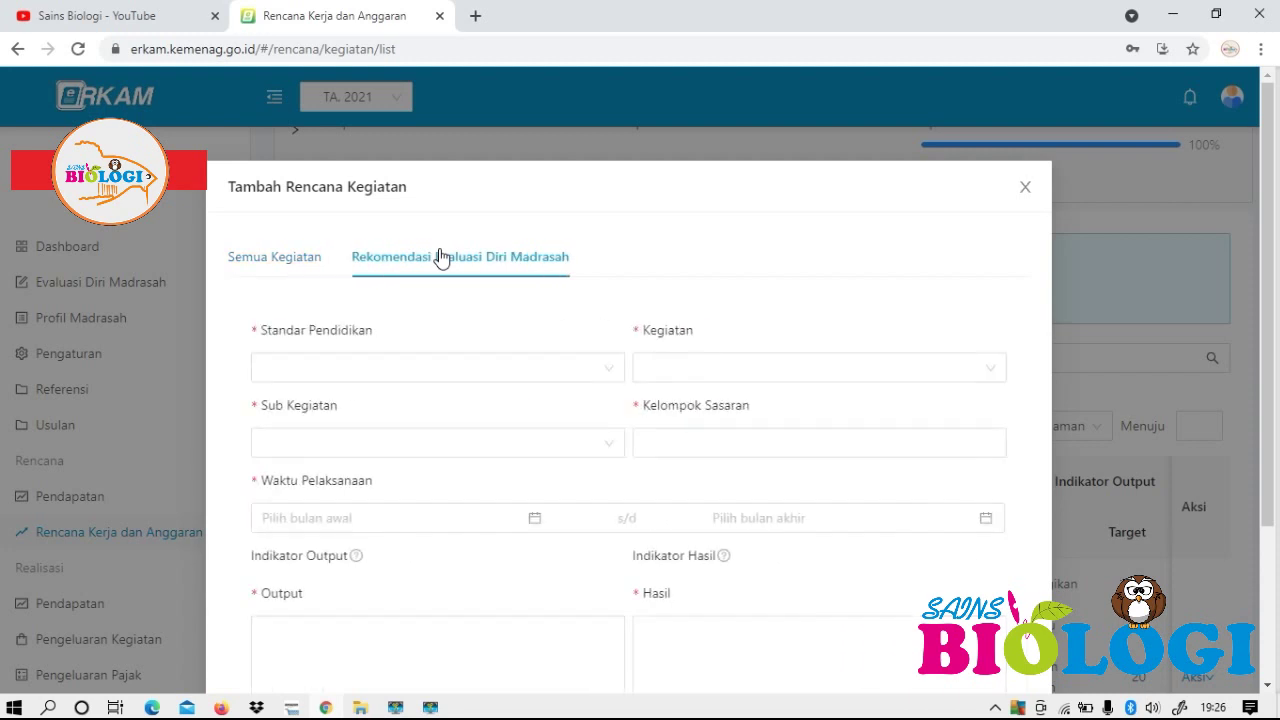
pyautogui.click(540, 366)
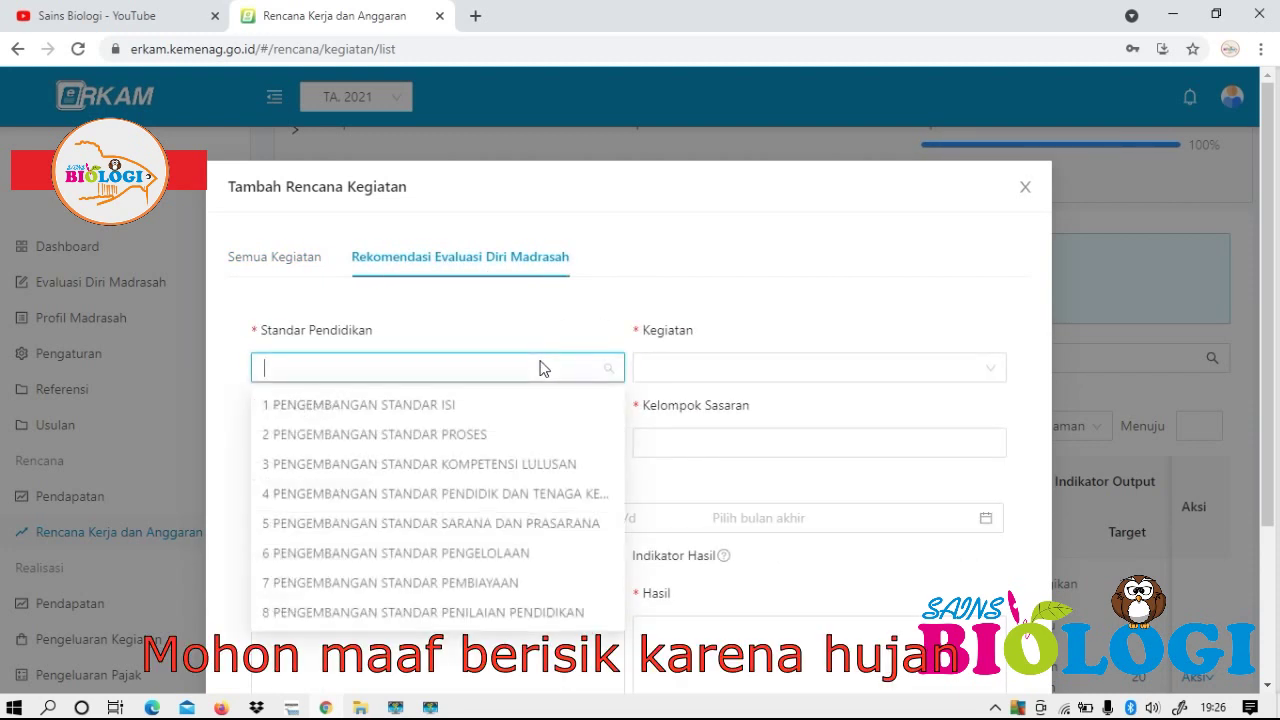
pyautogui.click(429, 405)
pyautogui.click(821, 368)
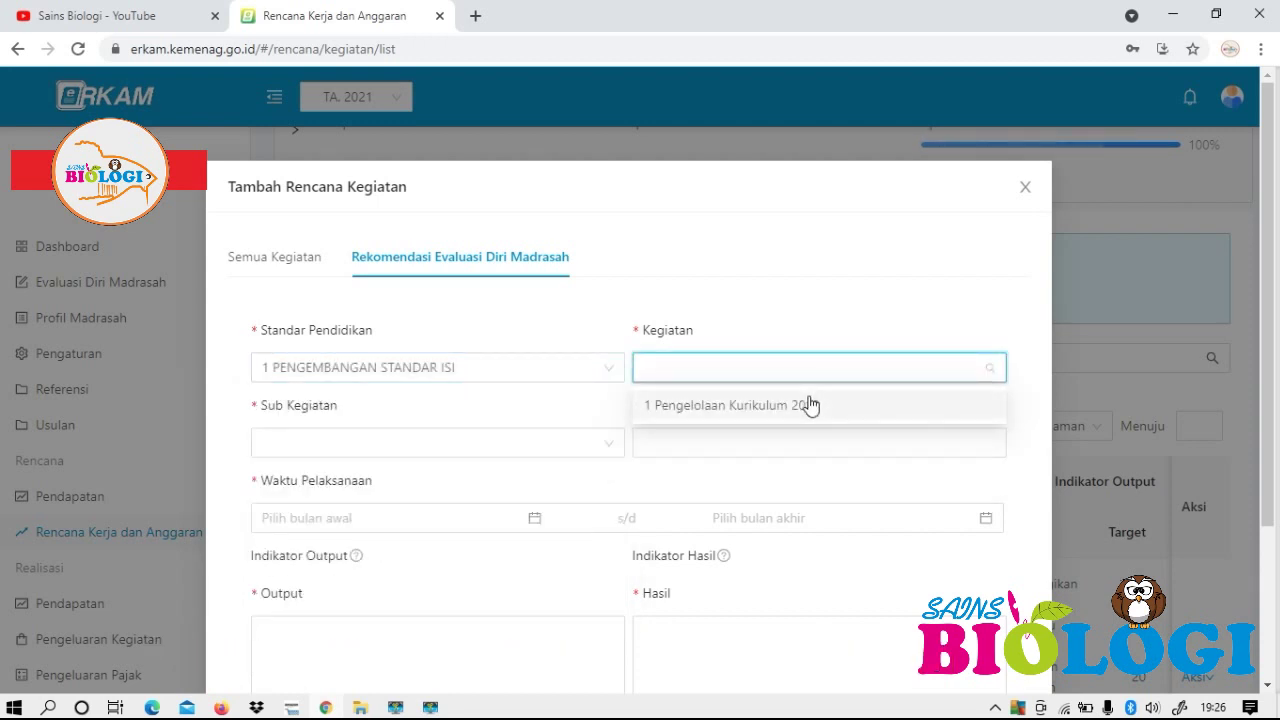
pyautogui.click(810, 404)
# Set Sub Kegiatan to 1.1.3 Penyusunan Program Semester and Kelompok Sasaran to Madrasah.
pyautogui.click(747, 429)
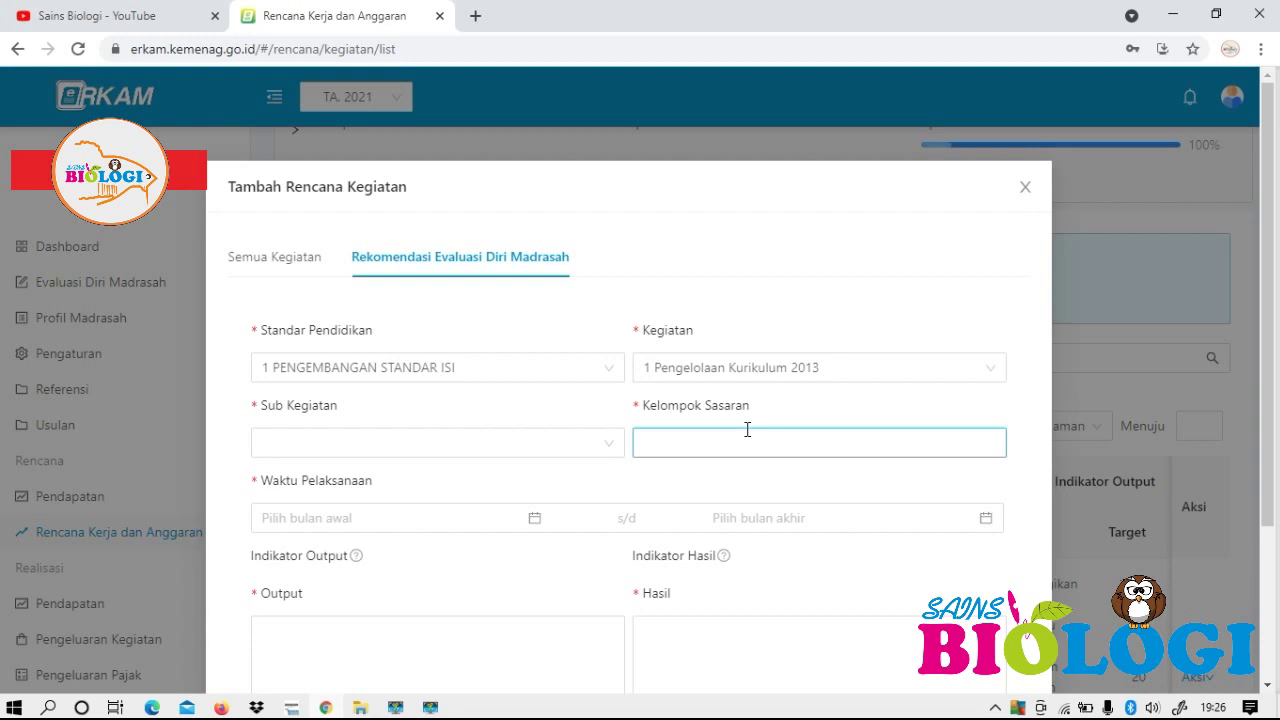
pyautogui.click(565, 456)
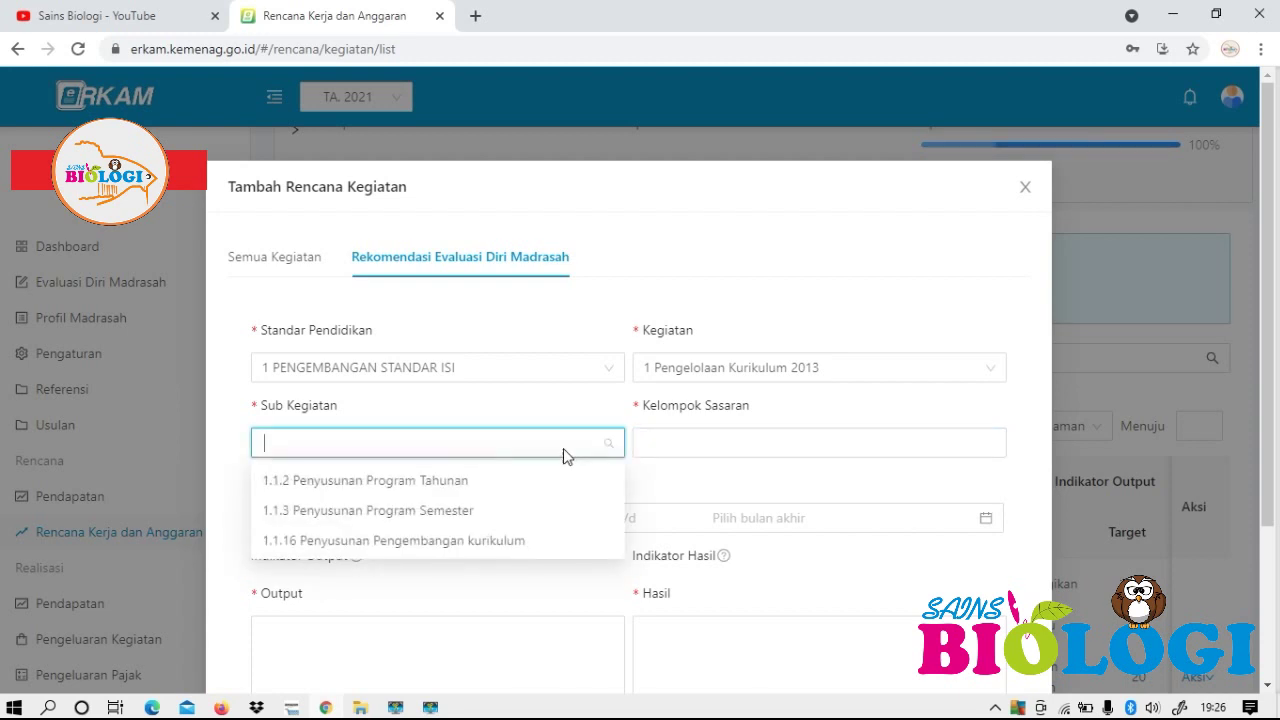
pyautogui.click(463, 511)
pyautogui.click(720, 449)
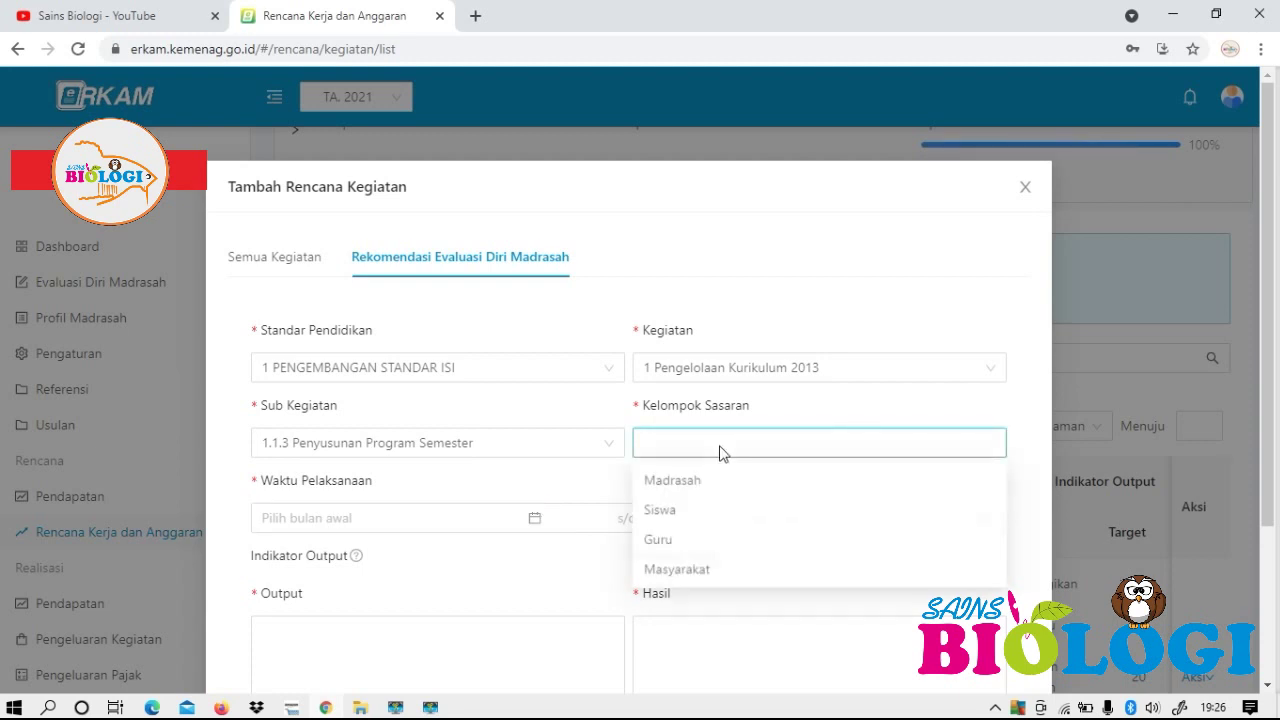
pyautogui.click(711, 481)
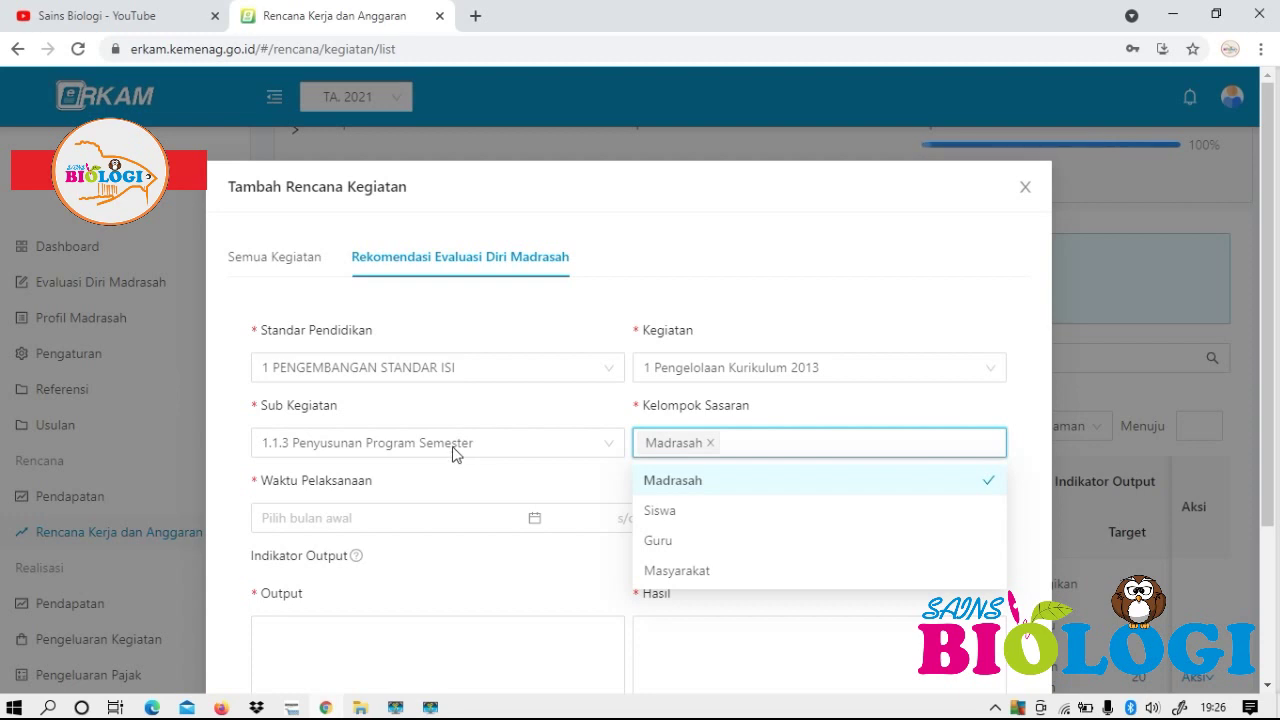
# Set the activity's Waktu Pelaksanaan from January 2021 to December 2021.
pyautogui.click(347, 520)
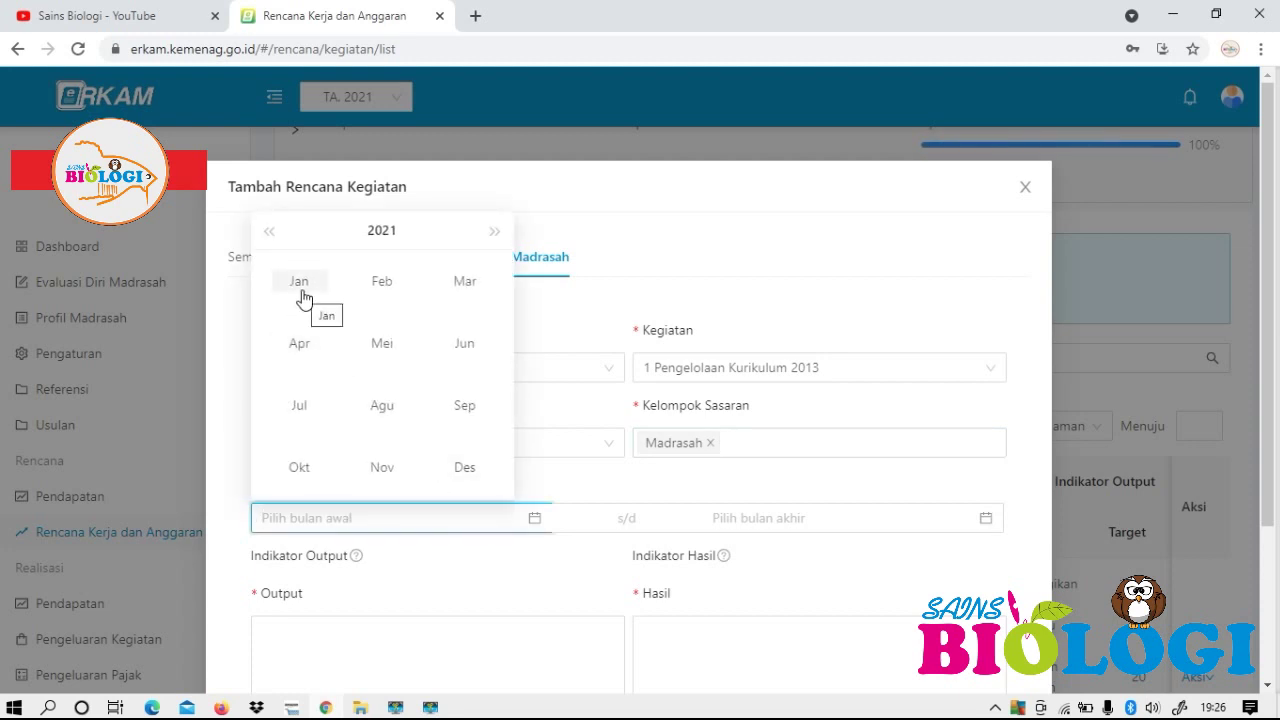
pyautogui.click(303, 298)
pyautogui.click(888, 472)
# Enter "Rapat Penyusunan Program Semester" as the activity's Output indicator.
pyautogui.scroll(-2, 543, 506)
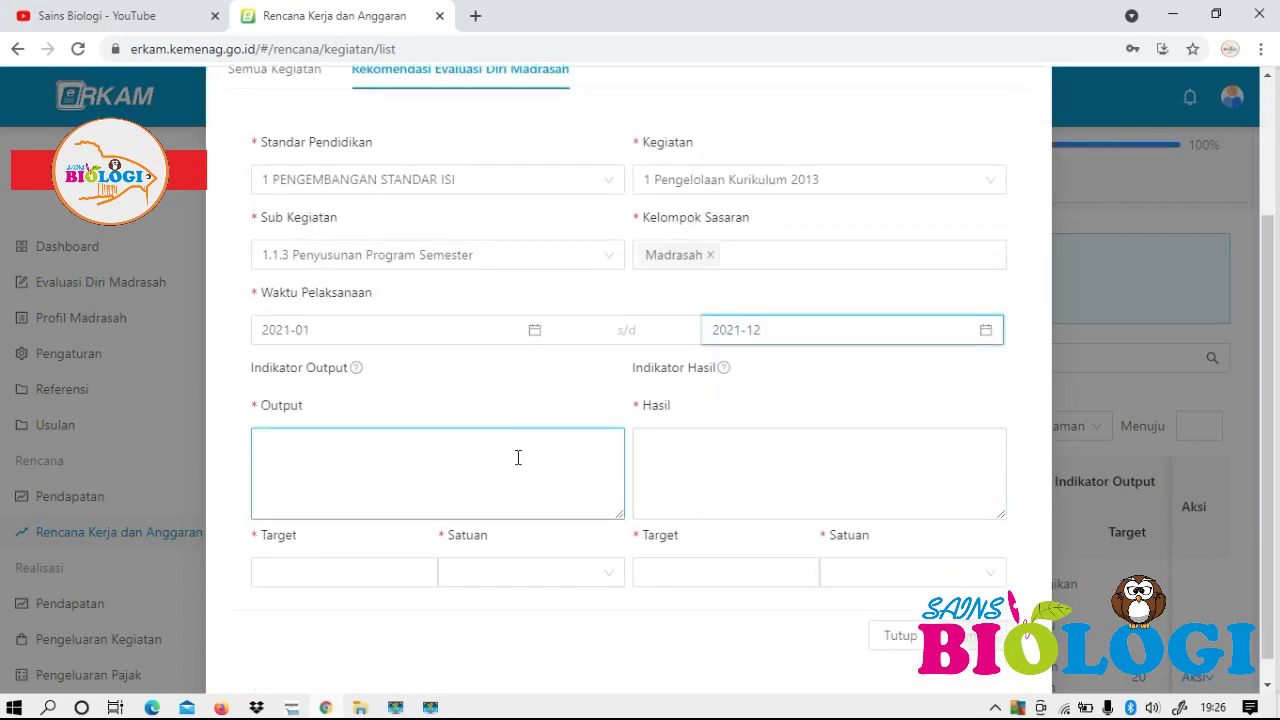
pyautogui.click(456, 456)
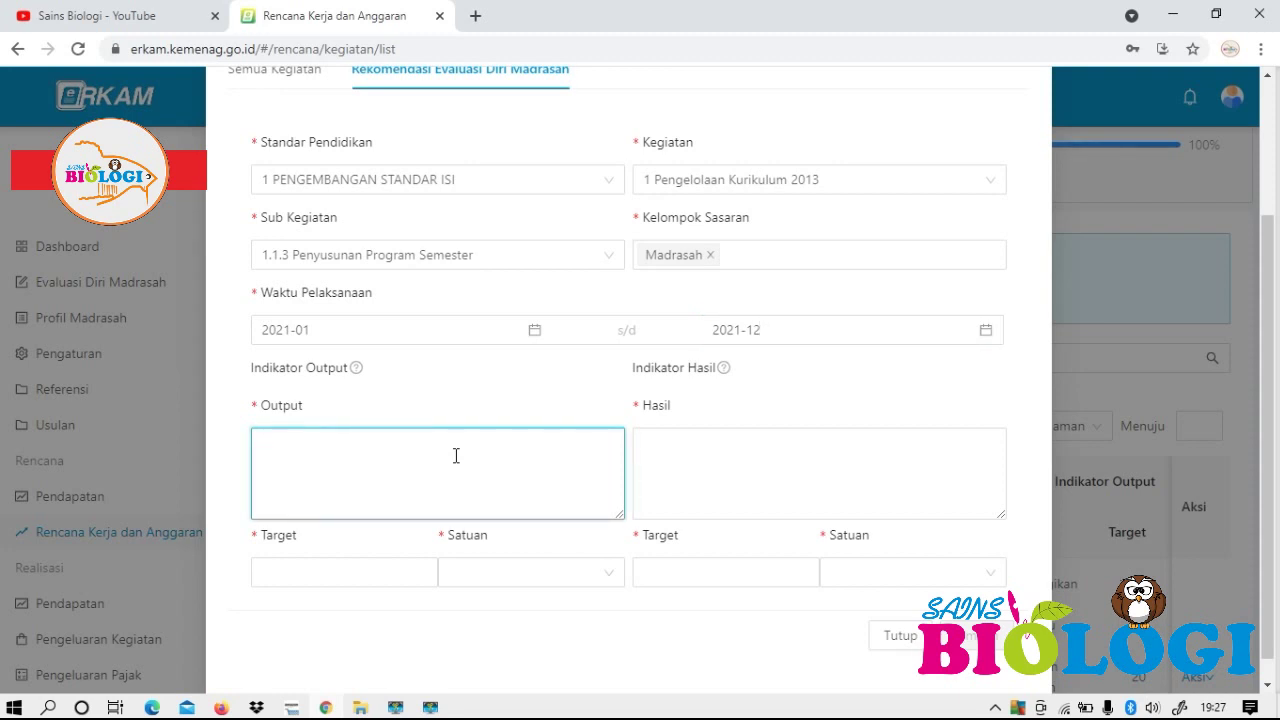
pyautogui.press('capslock')
pyautogui.write('pENY')
pyautogui.press('BackSpace')
pyautogui.write('R')
pyautogui.press('capslock')
pyautogui.write('apat Peny')
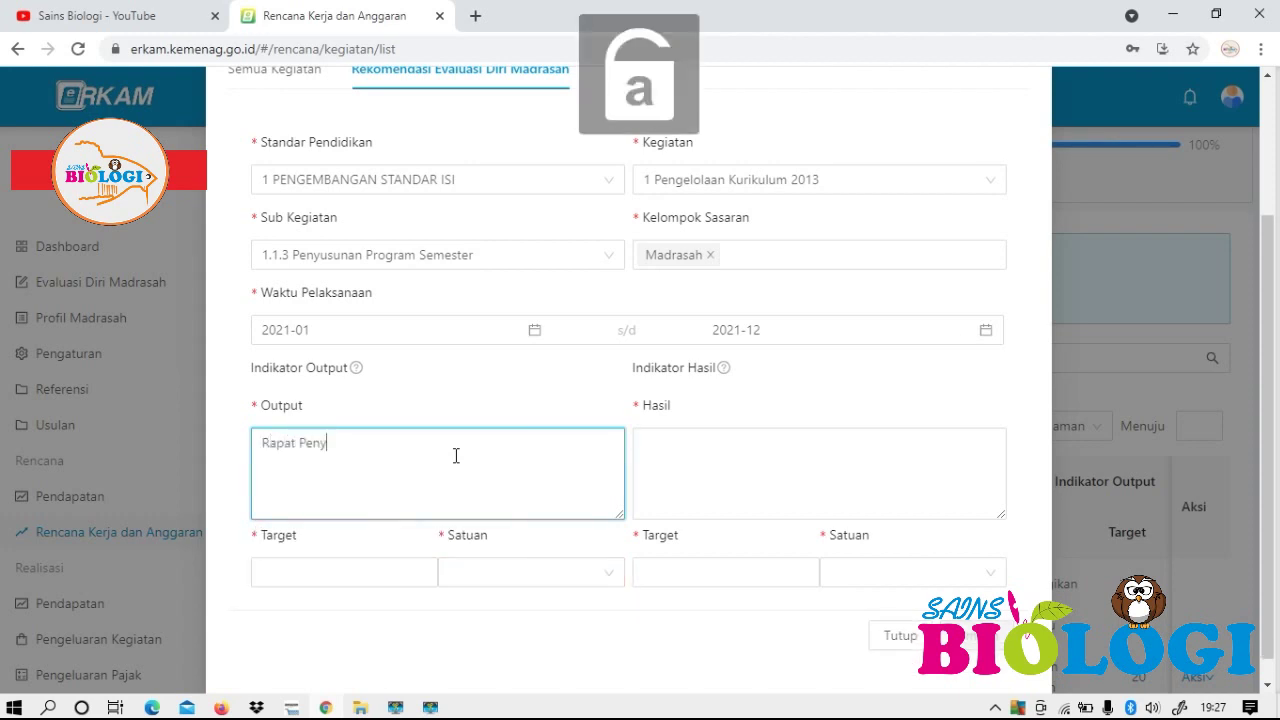
pyautogui.write('usunan')
pyautogui.press('capslock')
pyautogui.write('P')
pyautogui.press('capslock')
pyautogui.write('rogrm')
pyautogui.write('m')
pyautogui.press('capslock')
pyautogui.write('S')
pyautogui.press('capslock')
pyautogui.write('emester')
pyautogui.click(690, 487)
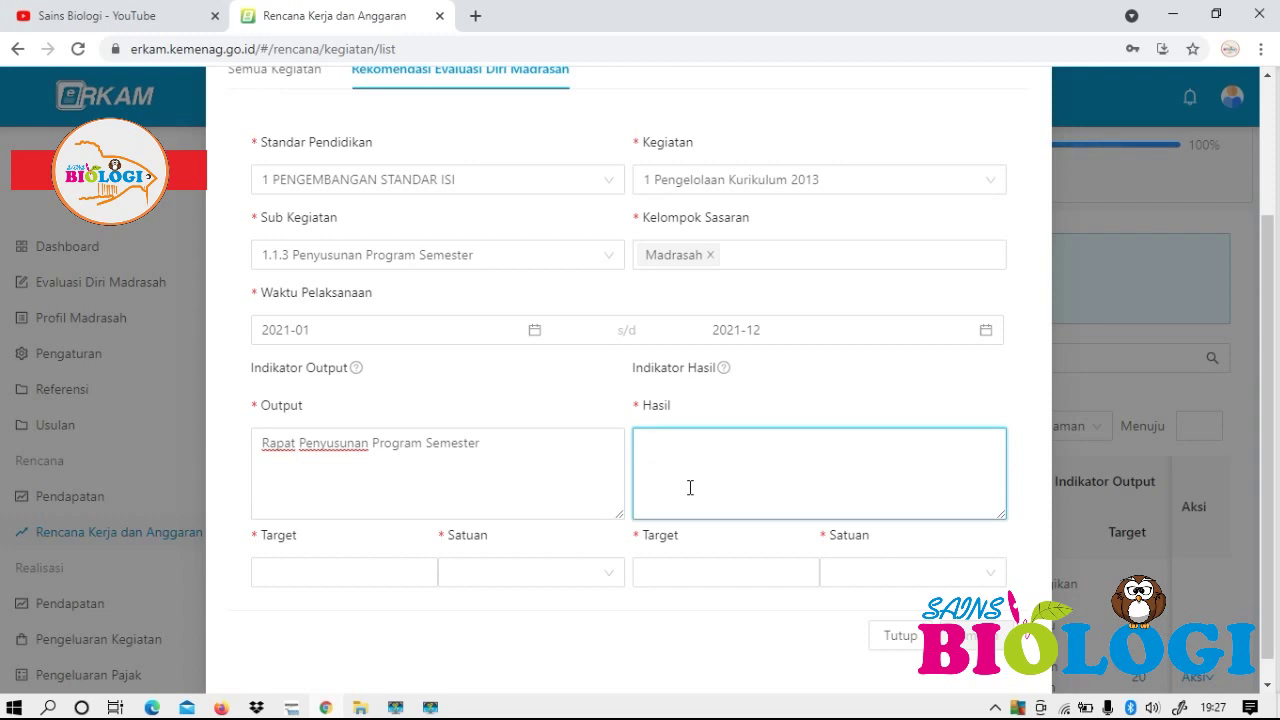
pyautogui.click(465, 450)
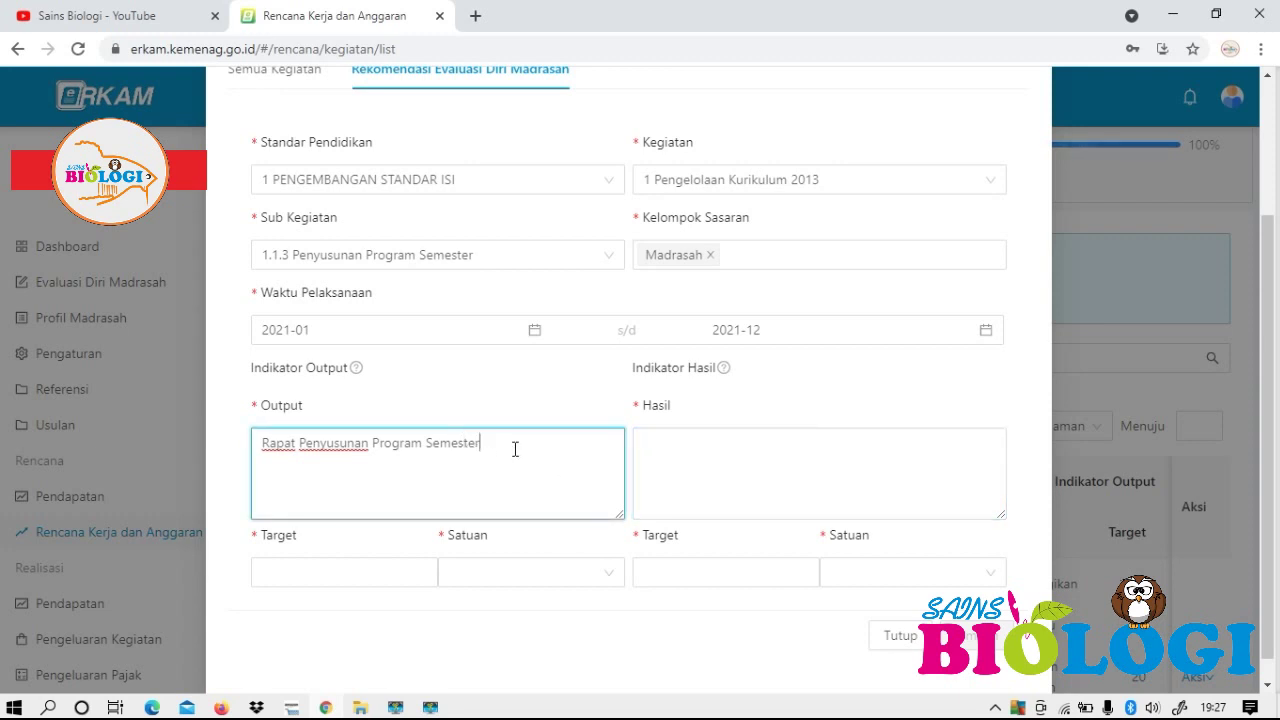
# Enter "Tersedianya Program Semester di Madrasah" as the activity's Hasil indicator.
pyautogui.click(654, 456)
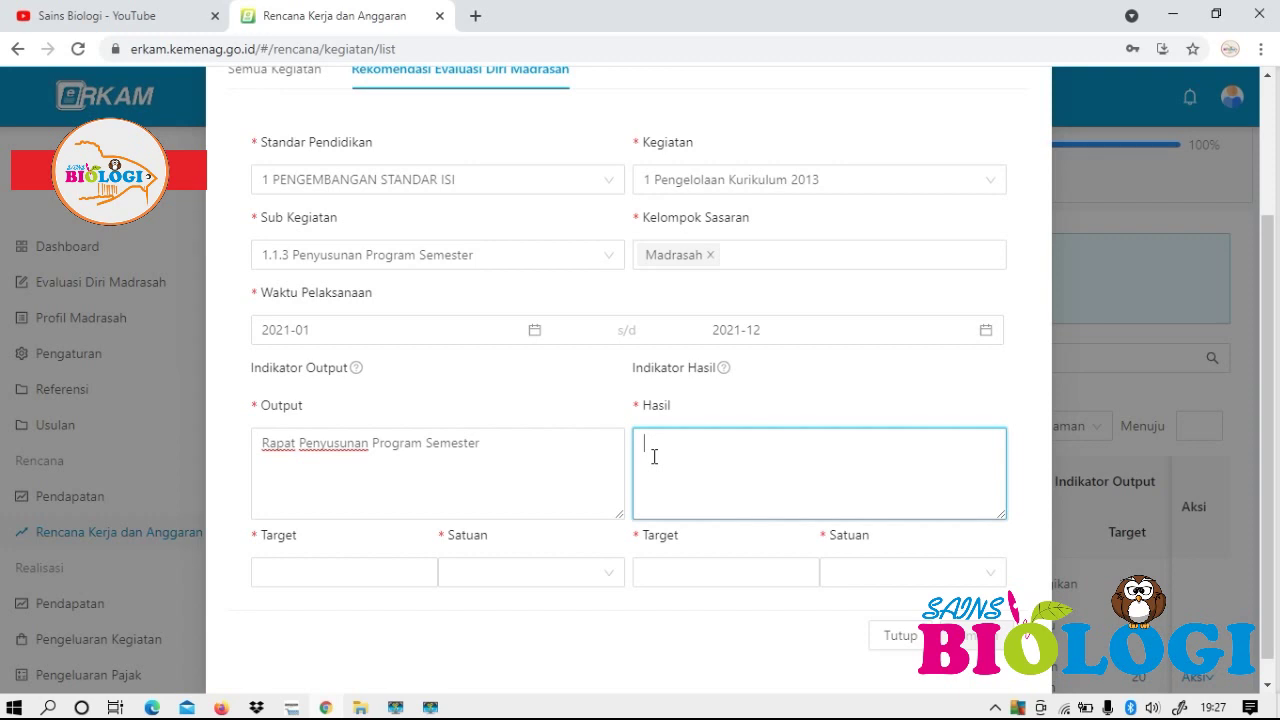
pyautogui.press('capslock')
pyautogui.write('T')
pyautogui.press('capslock')
pyautogui.write('ers')
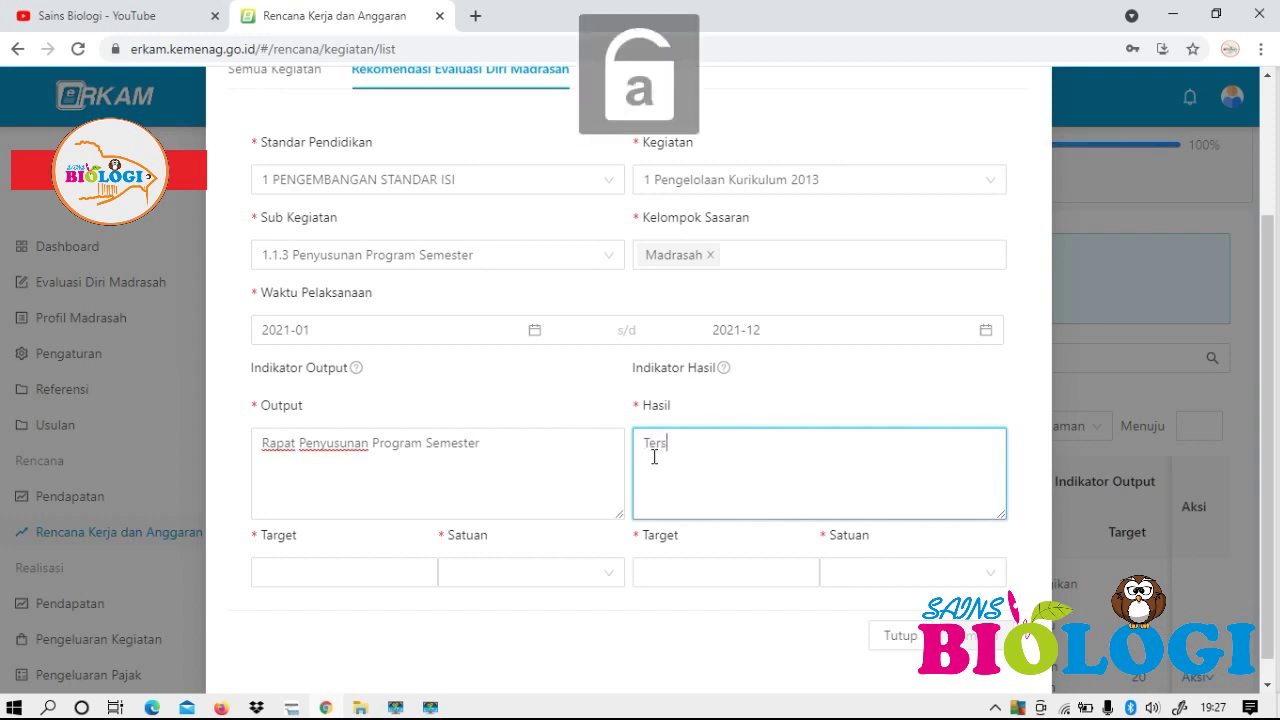
pyautogui.write('edianya')
pyautogui.press('capslock')
pyautogui.write('P')
pyautogui.press('capslock')
pyautogui.write('rogram')
pyautogui.press('capslock')
pyautogui.write('S')
pyautogui.press('capslock')
pyautogui.write('em')
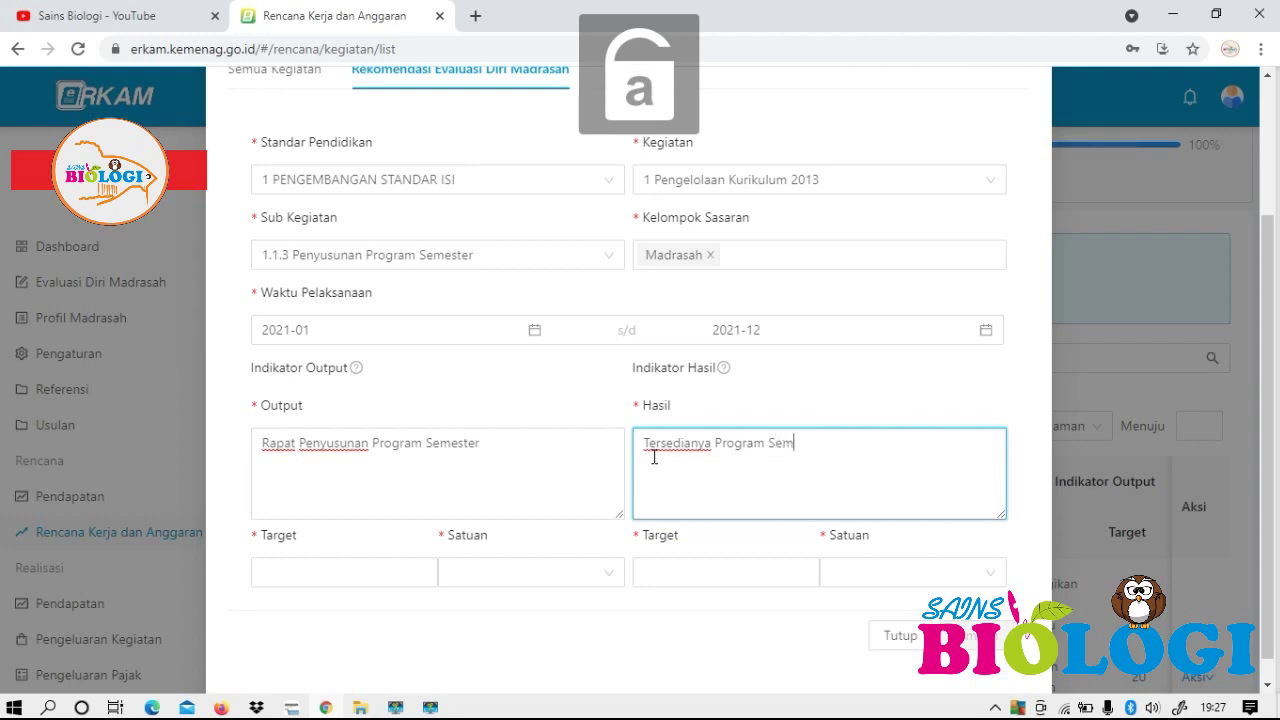
pyautogui.write('ester di')
pyautogui.press('capslock')
pyautogui.write('M')
pyautogui.press('capslock')
pyautogui.write('adrasah')
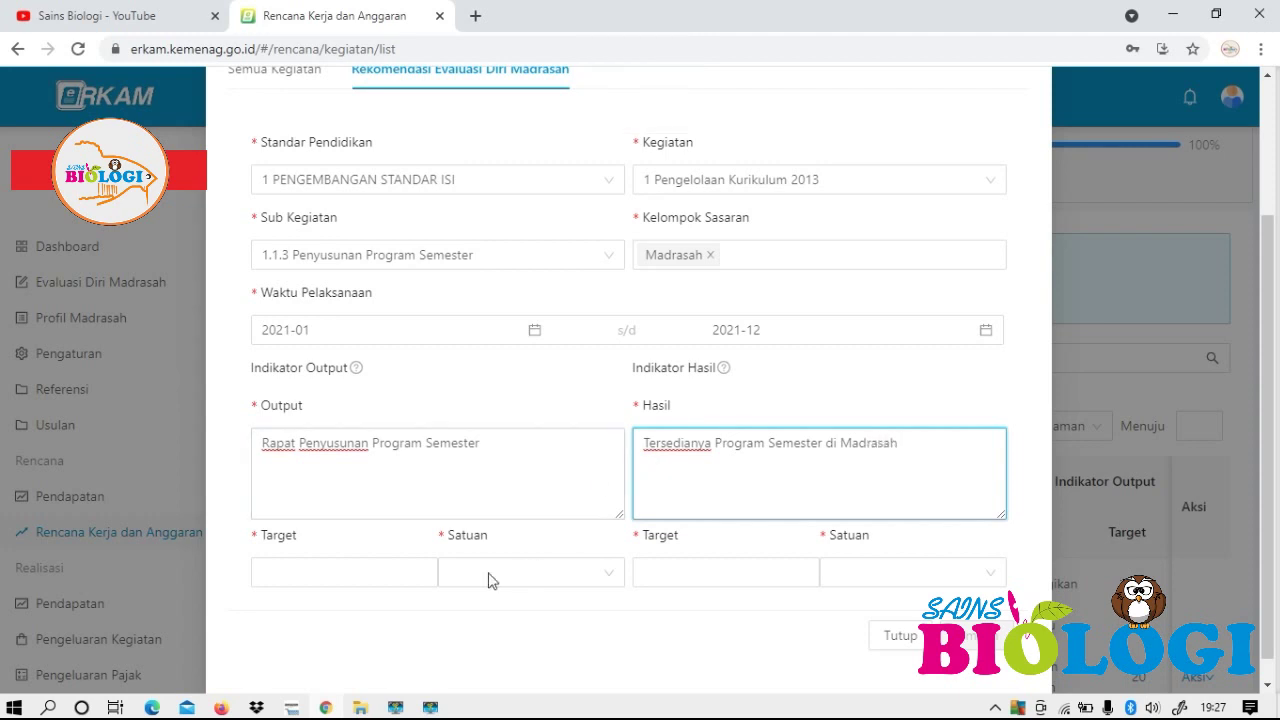
# Set the target to 1 and the unit to kegiatan for both the Output and Hasil indicators.
pyautogui.click(397, 583)
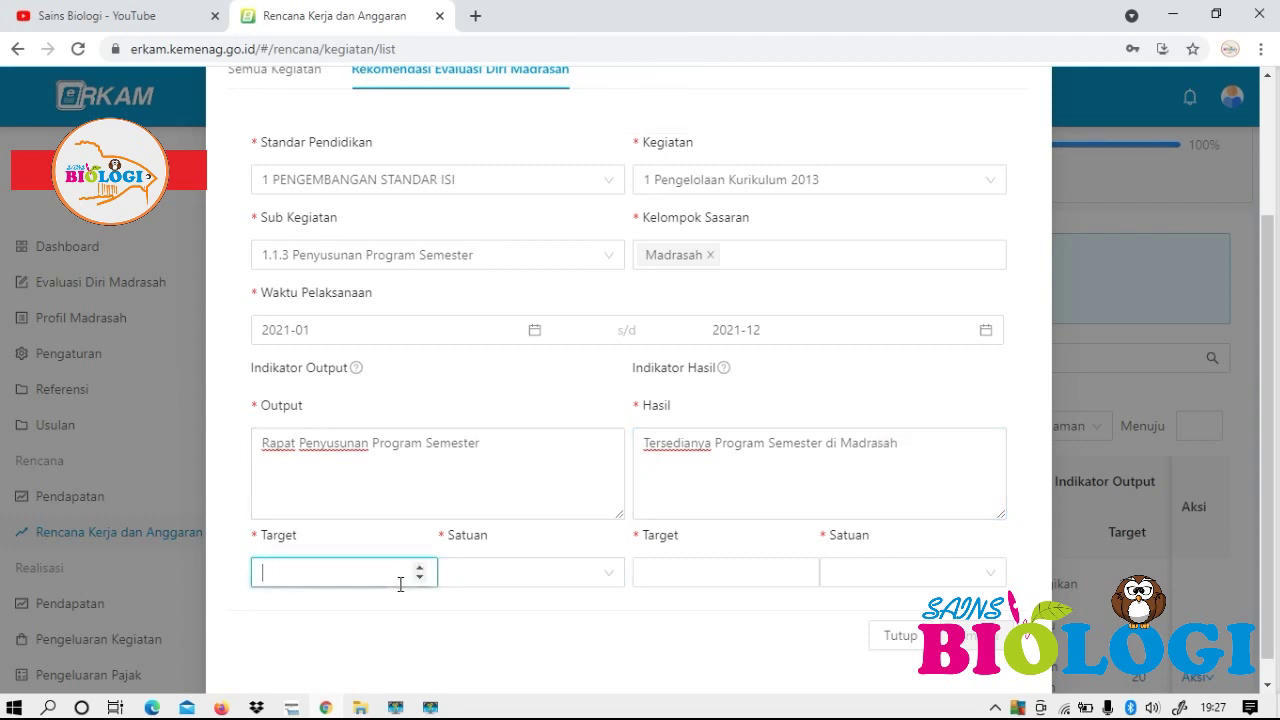
pyautogui.click(499, 585)
pyautogui.write('keg')
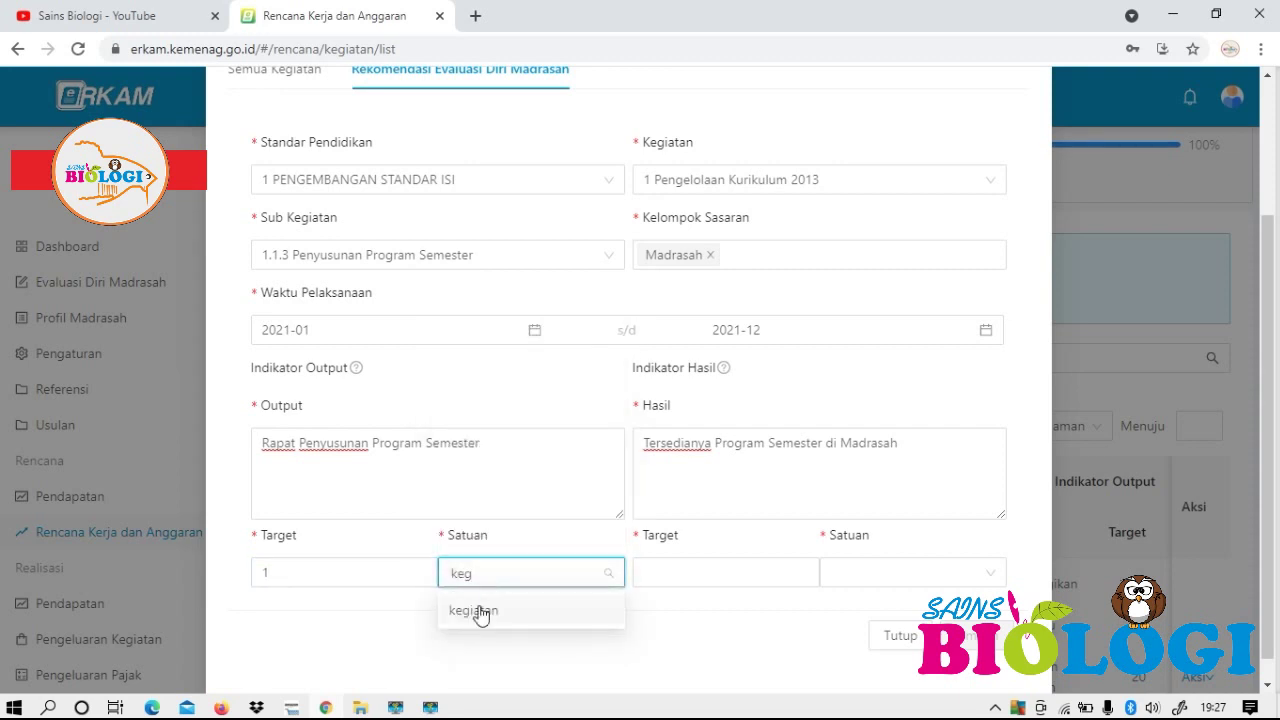
pyautogui.click(480, 609)
pyautogui.click(690, 583)
pyautogui.write('1')
pyautogui.click(903, 574)
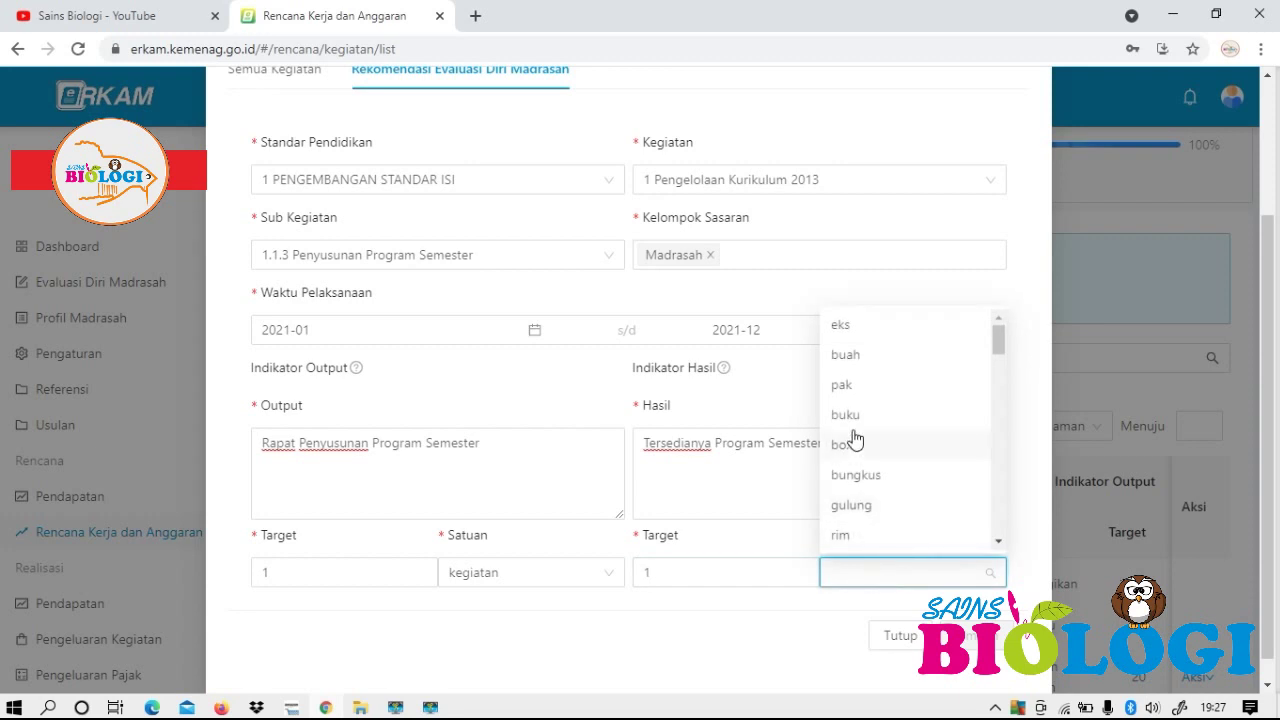
pyautogui.scroll(-1, 896, 518)
pyautogui.write('keg')
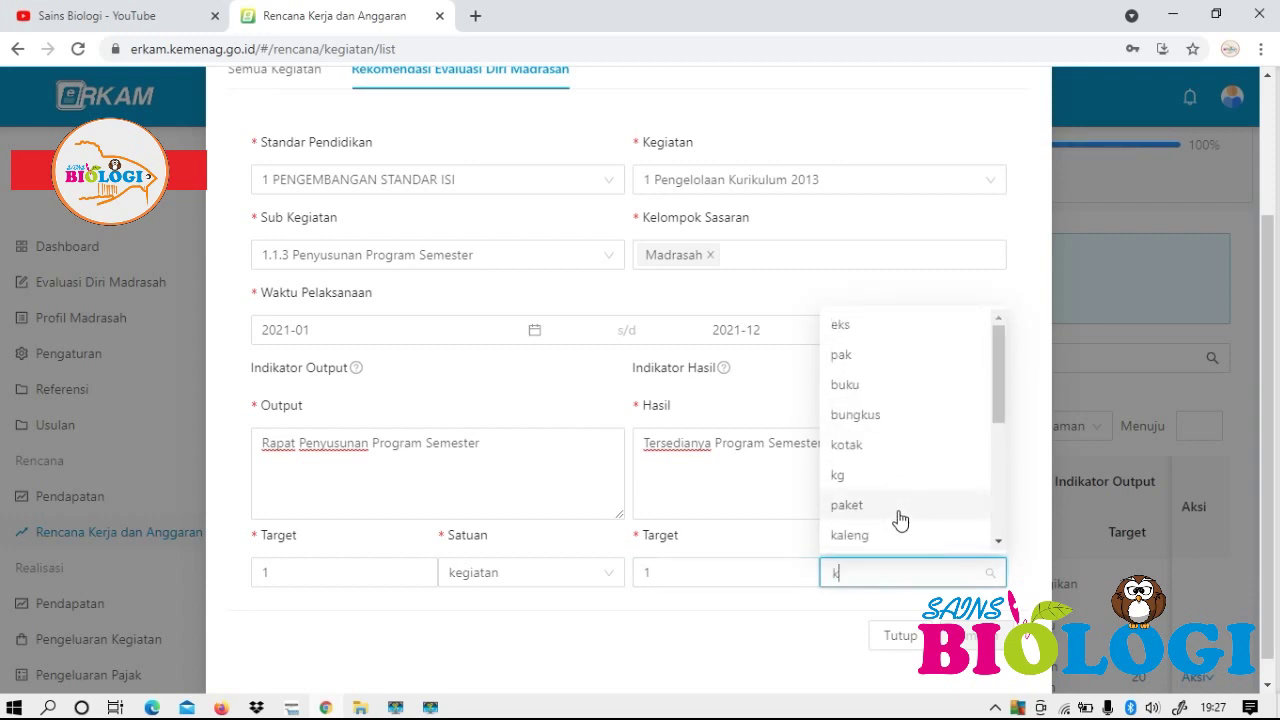
pyautogui.click(857, 612)
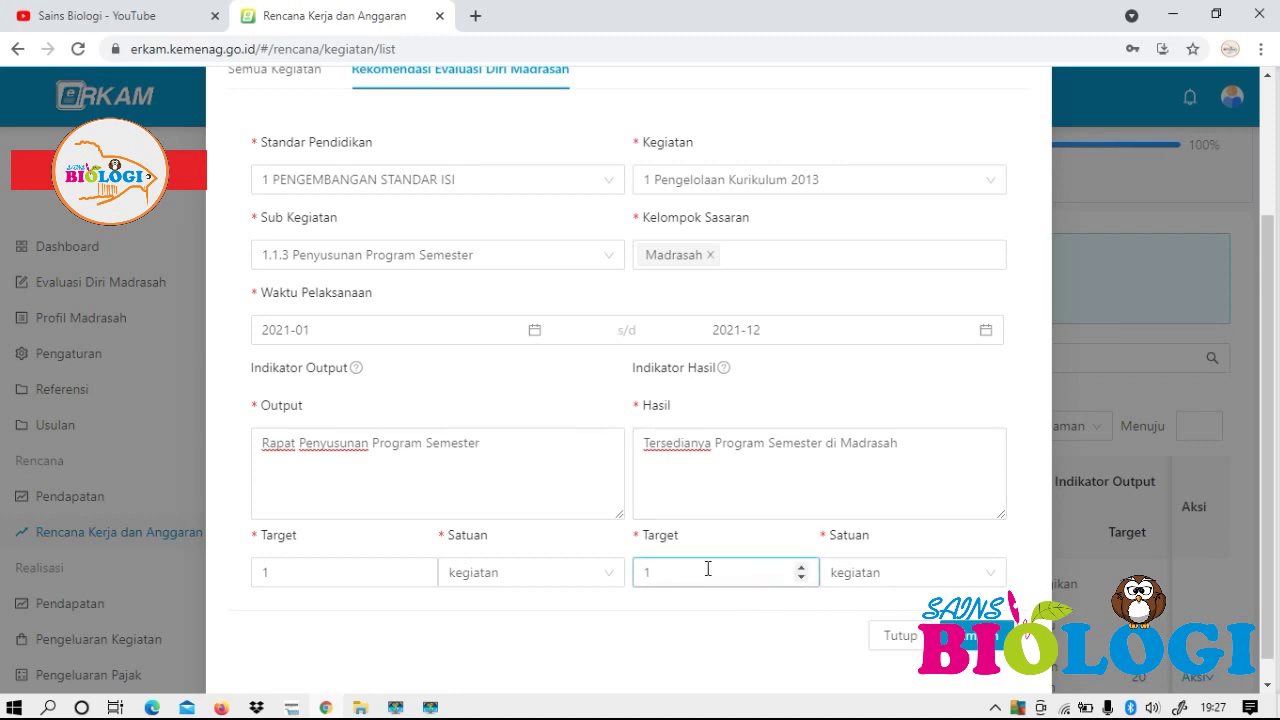
# Check the completed Tambah Rencana Kegiatan form and save the new activity.
pyautogui.scroll(2, 557, 297)
pyautogui.scroll(-2, 576, 346)
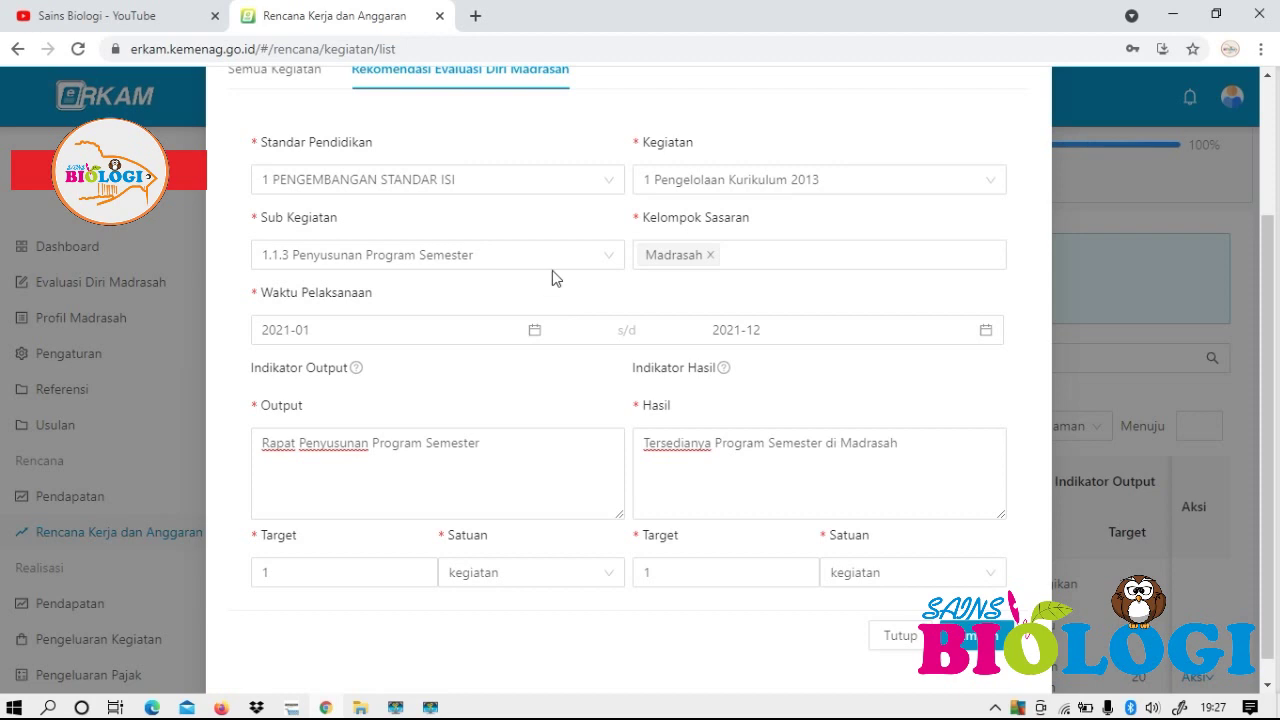
pyautogui.scroll(2, 555, 272)
pyautogui.scroll(-2, 780, 300)
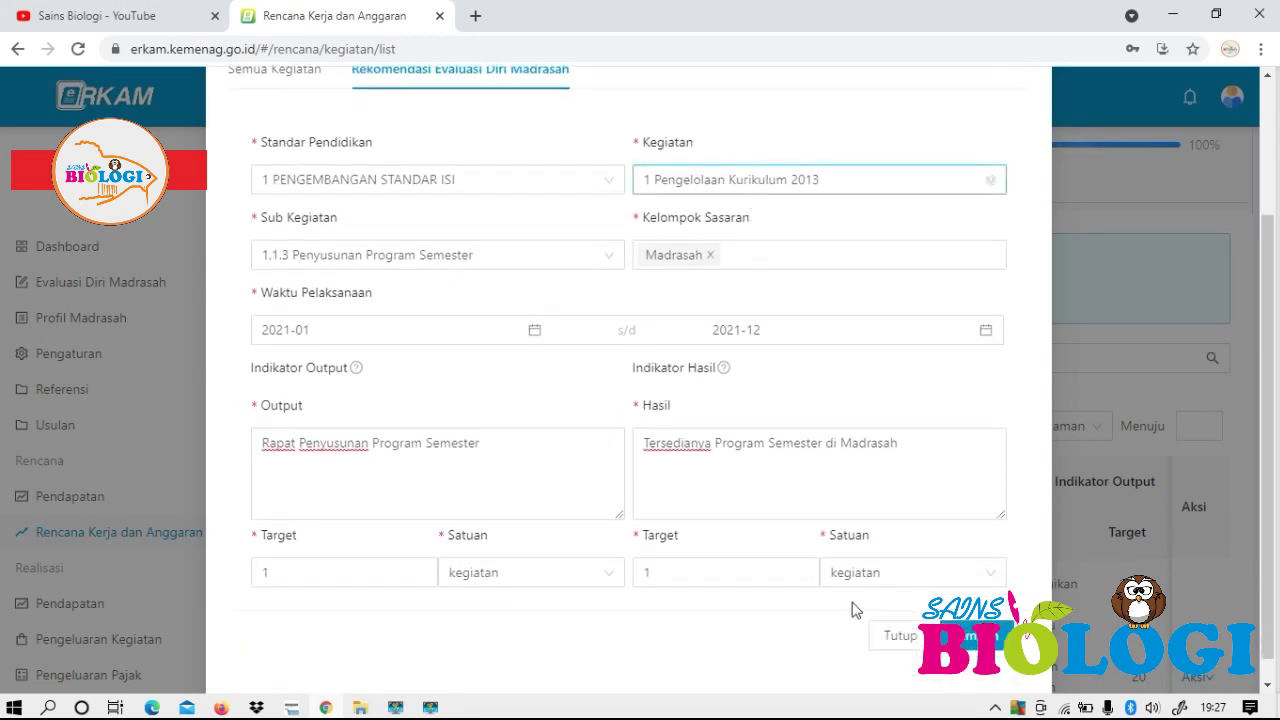
pyautogui.click(966, 640)
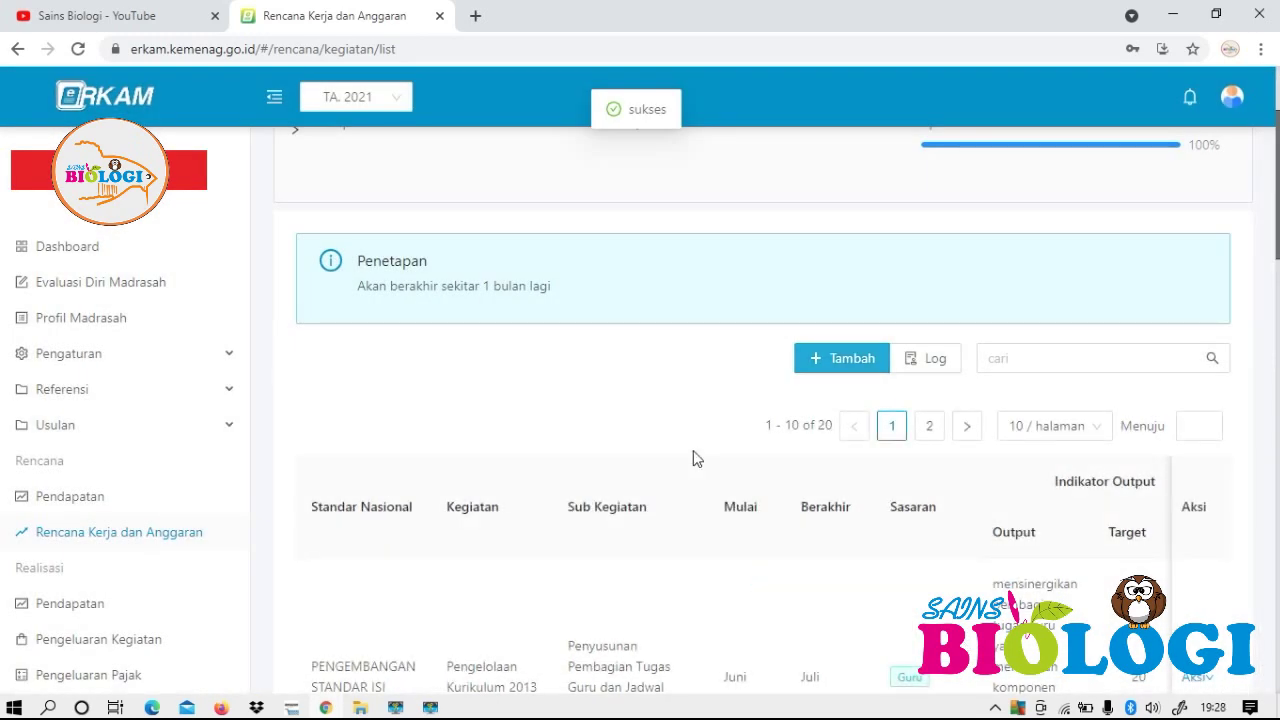
# Examine the planned activities on the first page of the Rencana Kerja dan Anggaran list.
pyautogui.scroll(-4, 697, 458)
pyautogui.scroll(-15, 443, 389)
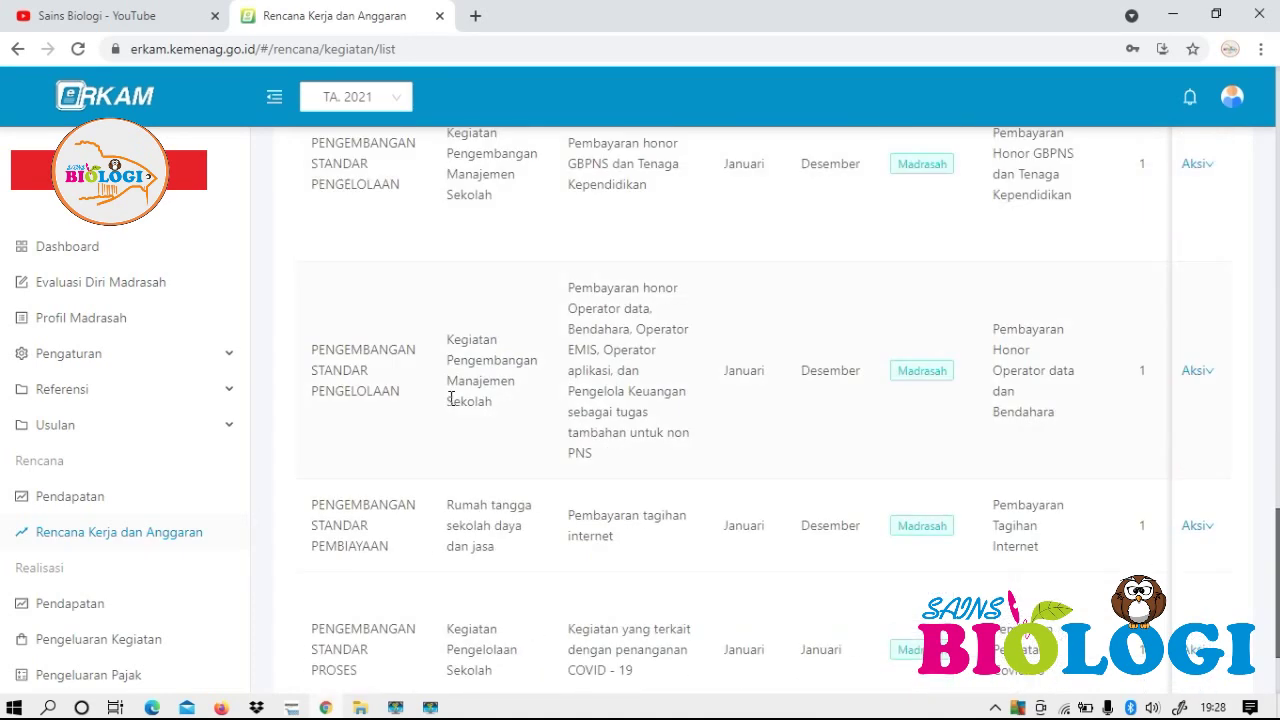
pyautogui.scroll(-2, 451, 398)
pyautogui.scroll(15, 545, 483)
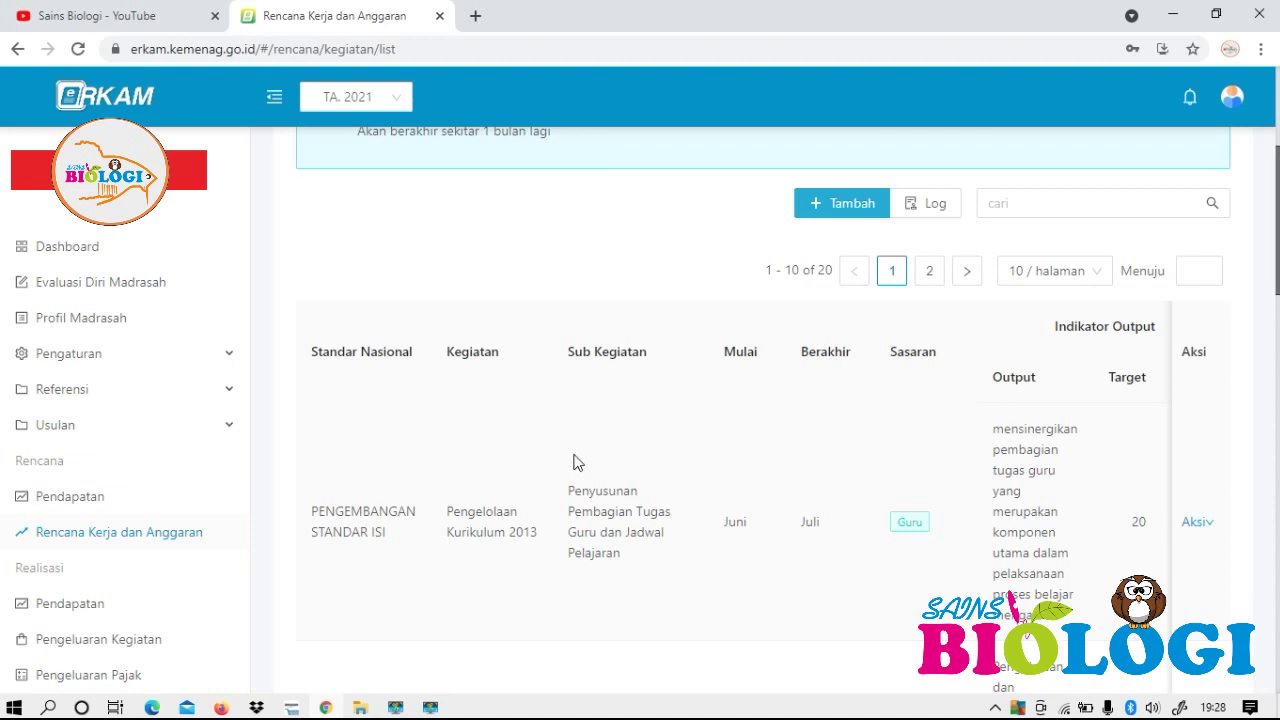
pyautogui.scroll(-15, 575, 462)
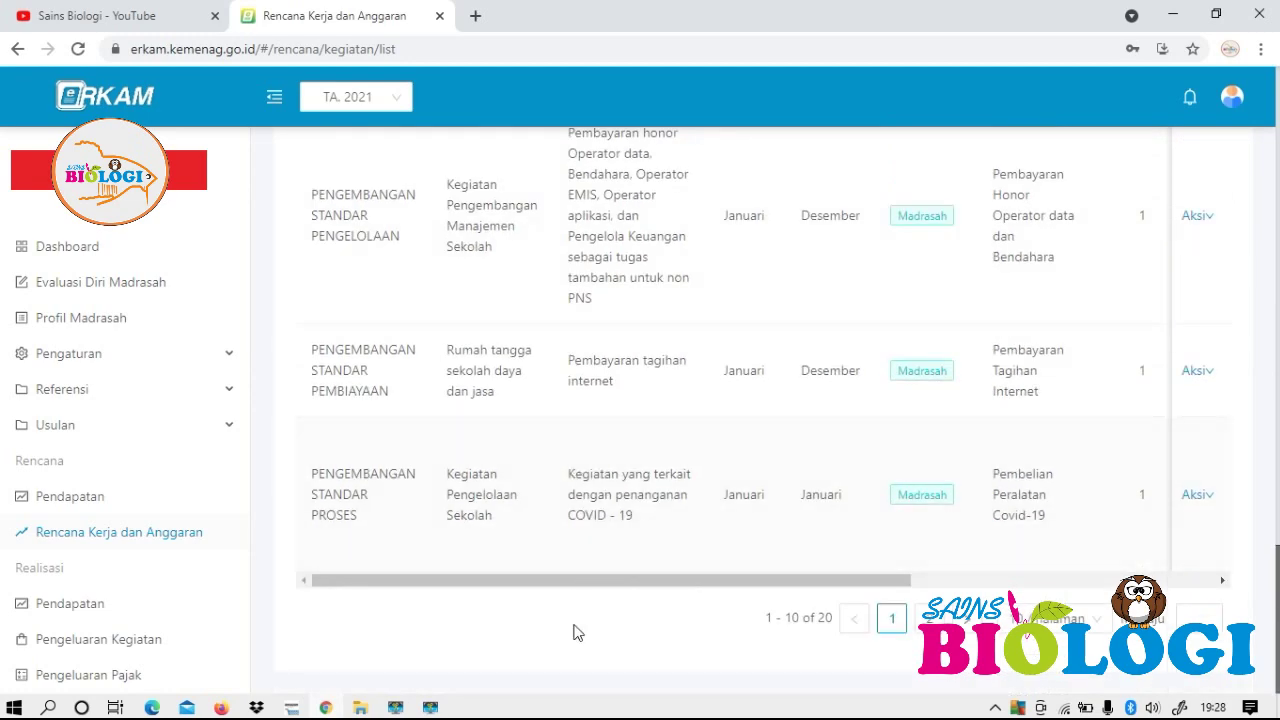
pyautogui.moveTo(586, 586); pyautogui.dragTo(640, 428)
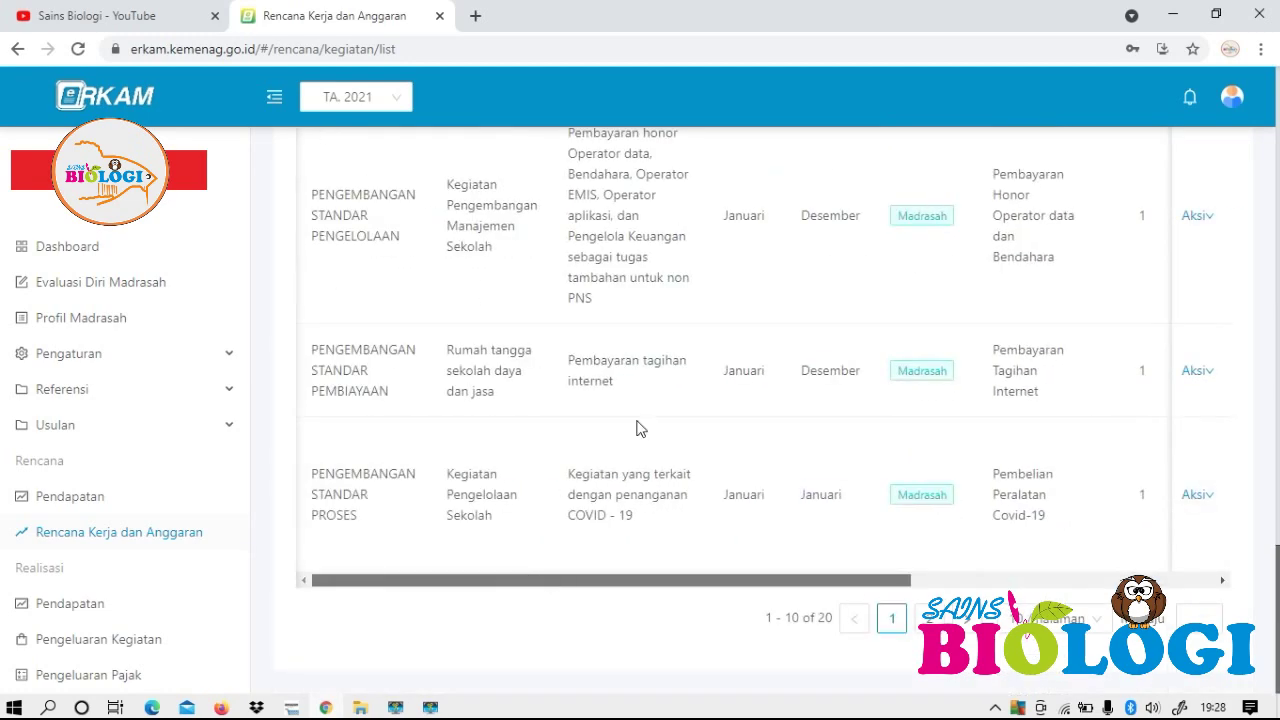
pyautogui.scroll(15, 677, 403)
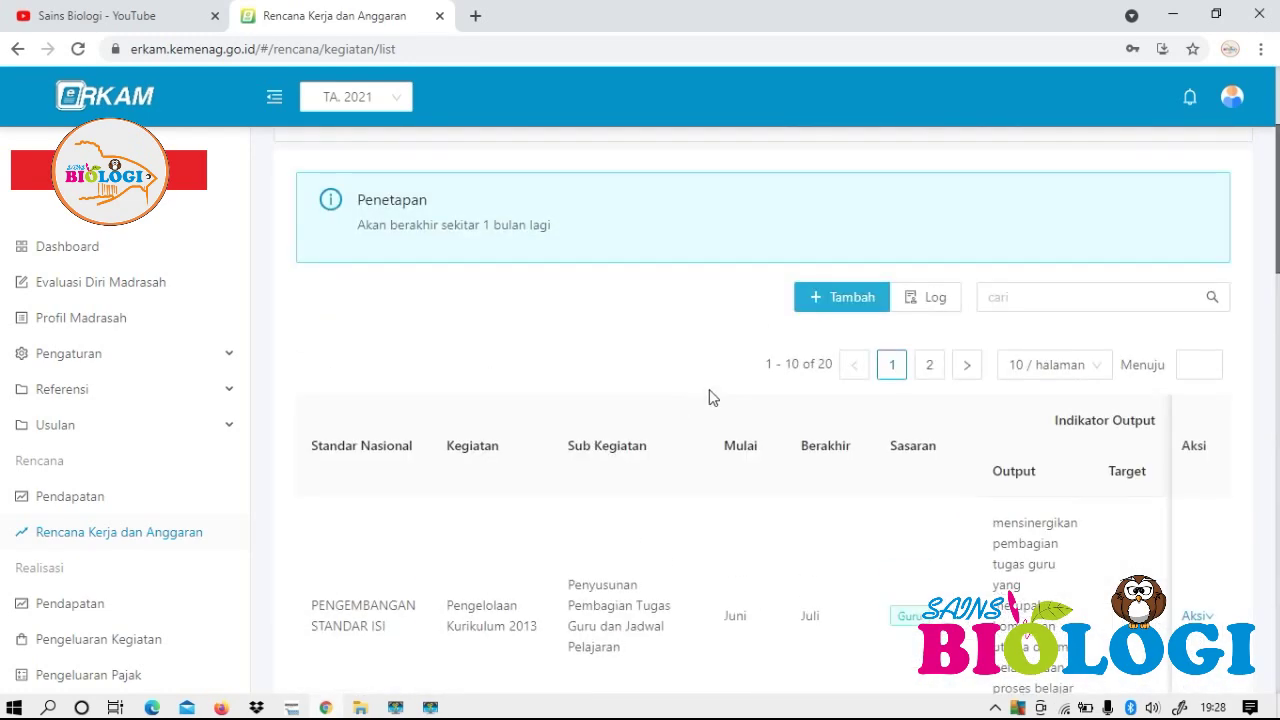
# Log out of the current account and log in with another account's saved e-mail and password.
pyautogui.click(1231, 96)
pyautogui.moveTo(1231, 96)
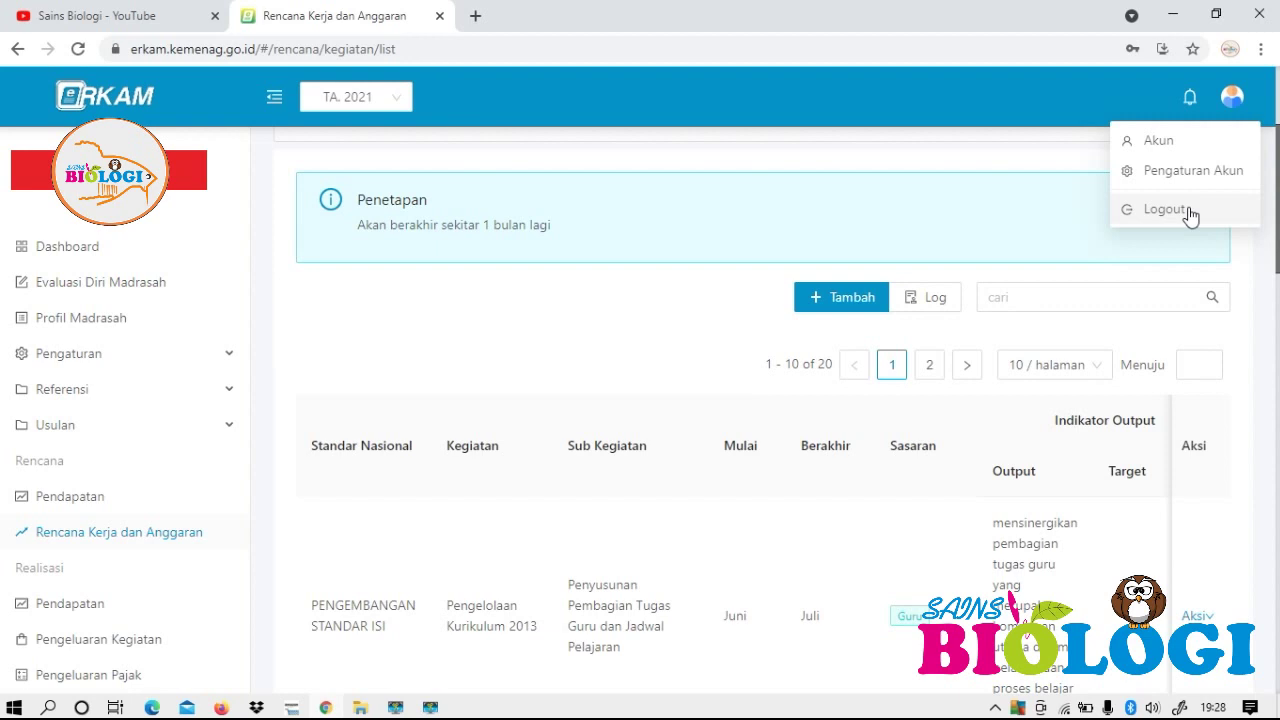
pyautogui.click(1165, 209)
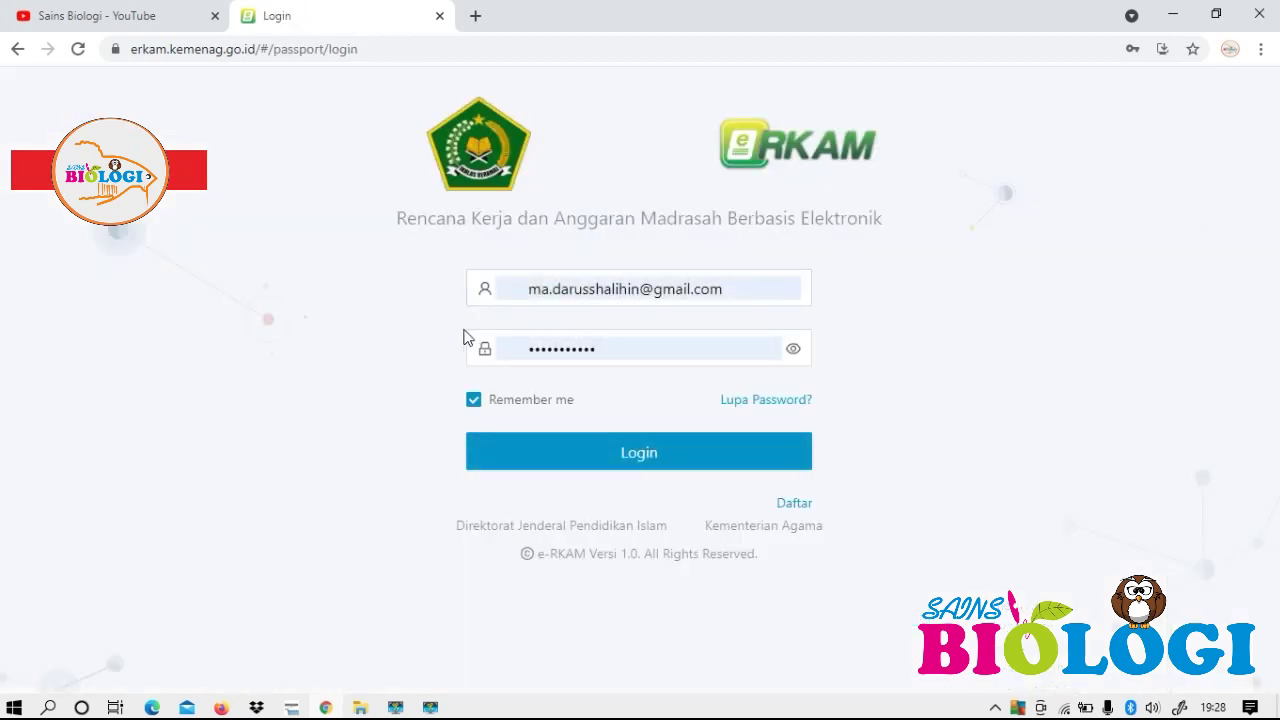
pyautogui.click(582, 288)
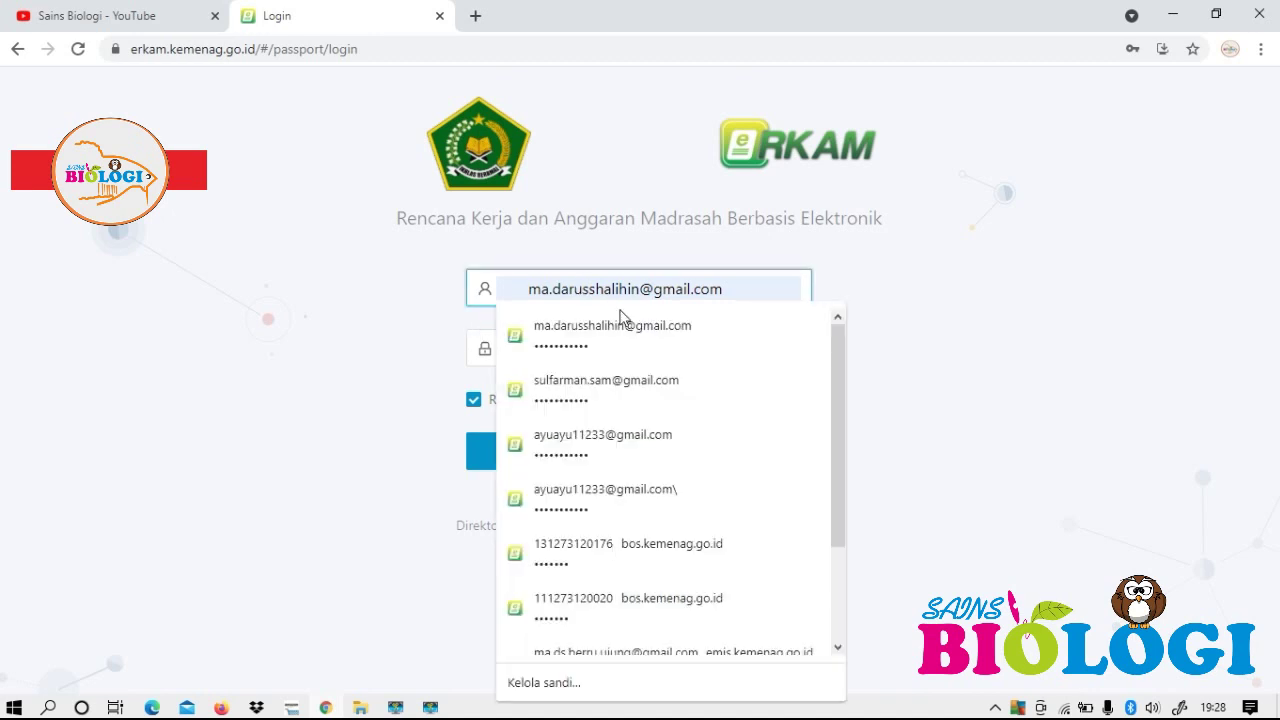
pyautogui.click(651, 398)
pyautogui.click(626, 451)
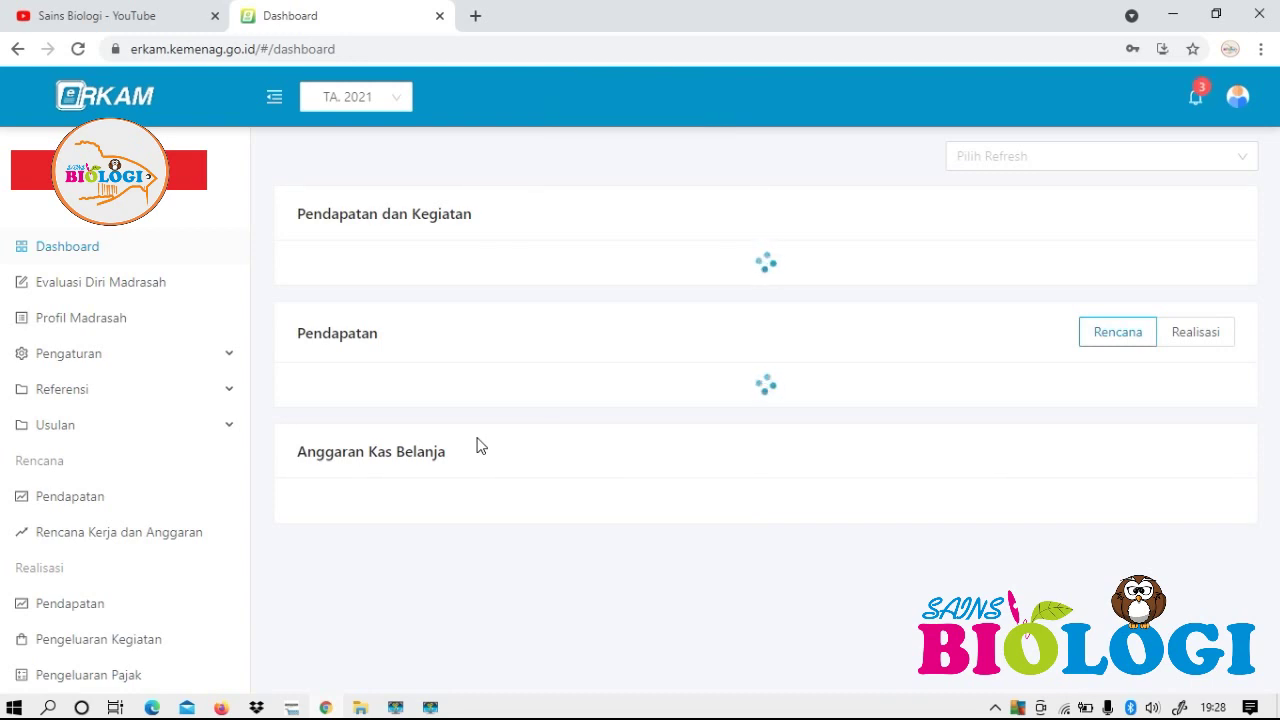
# Open Rencana Kerja dan Anggaran and check the Total Pendapatan, Total Belanja and Sisa figures.
pyautogui.click(164, 537)
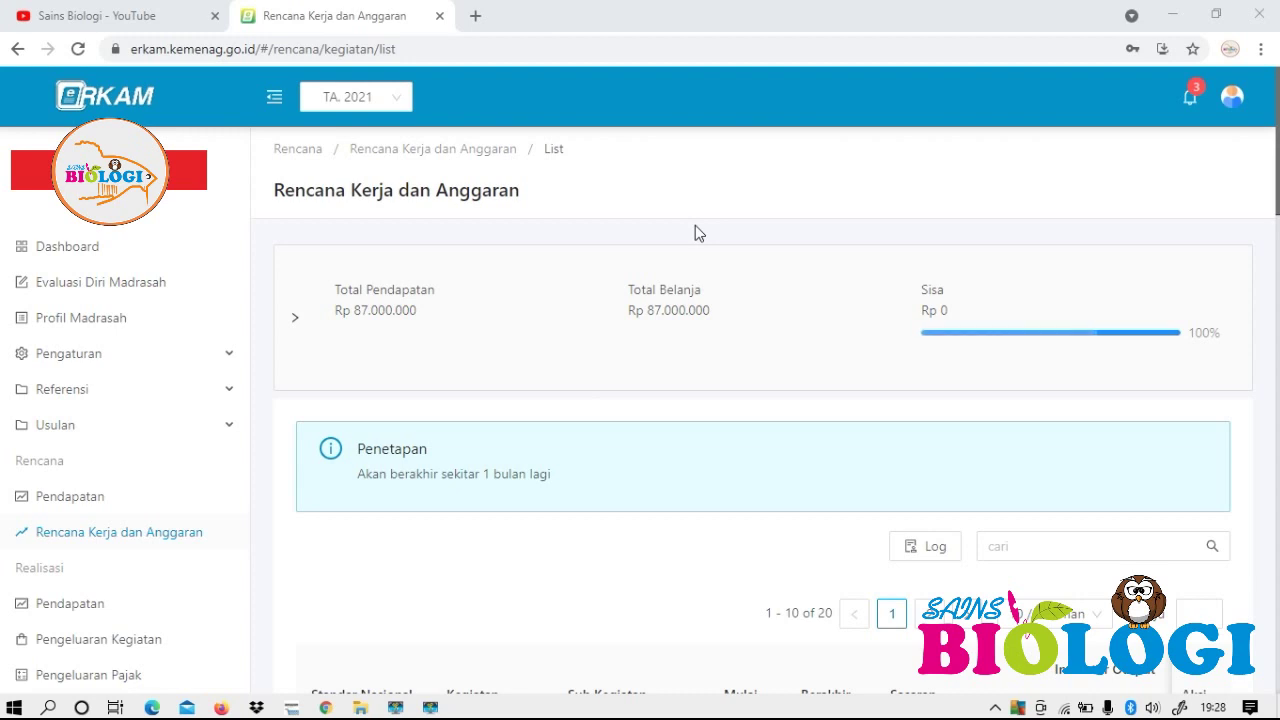
pyautogui.scroll(-2, 695, 225)
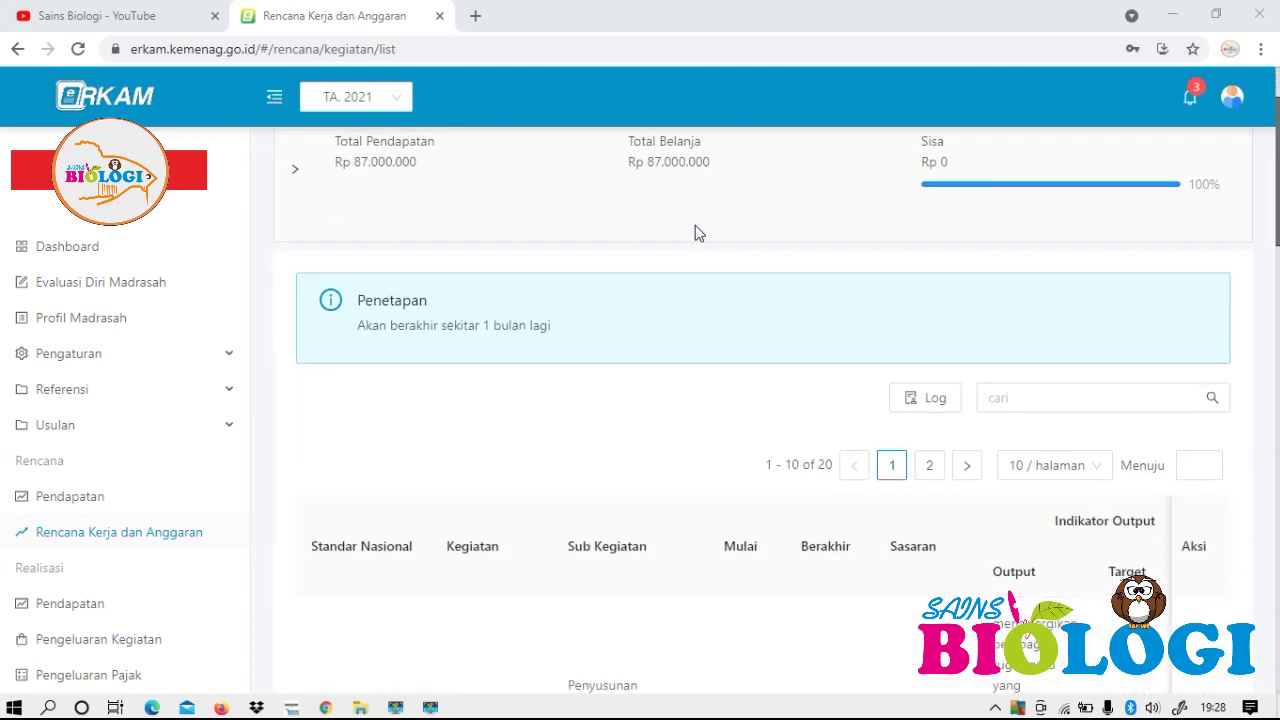
pyautogui.scroll(-2, 697, 233)
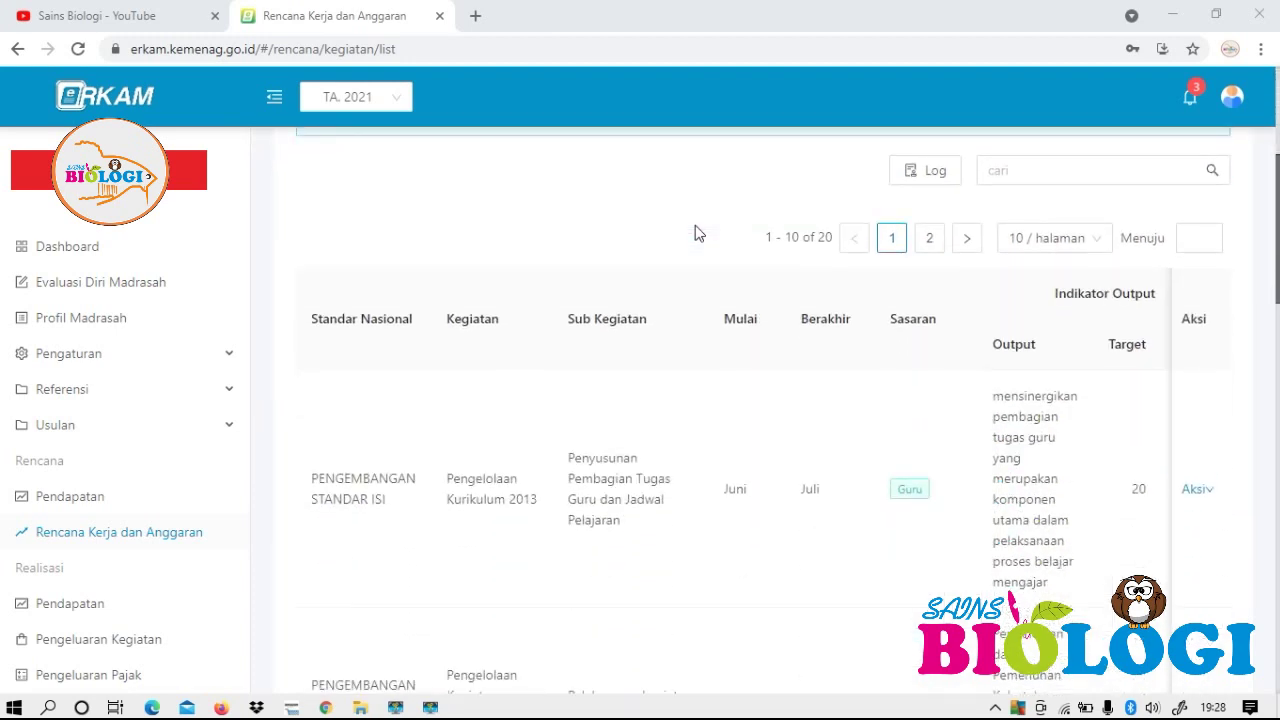
pyautogui.scroll(4, 695, 225)
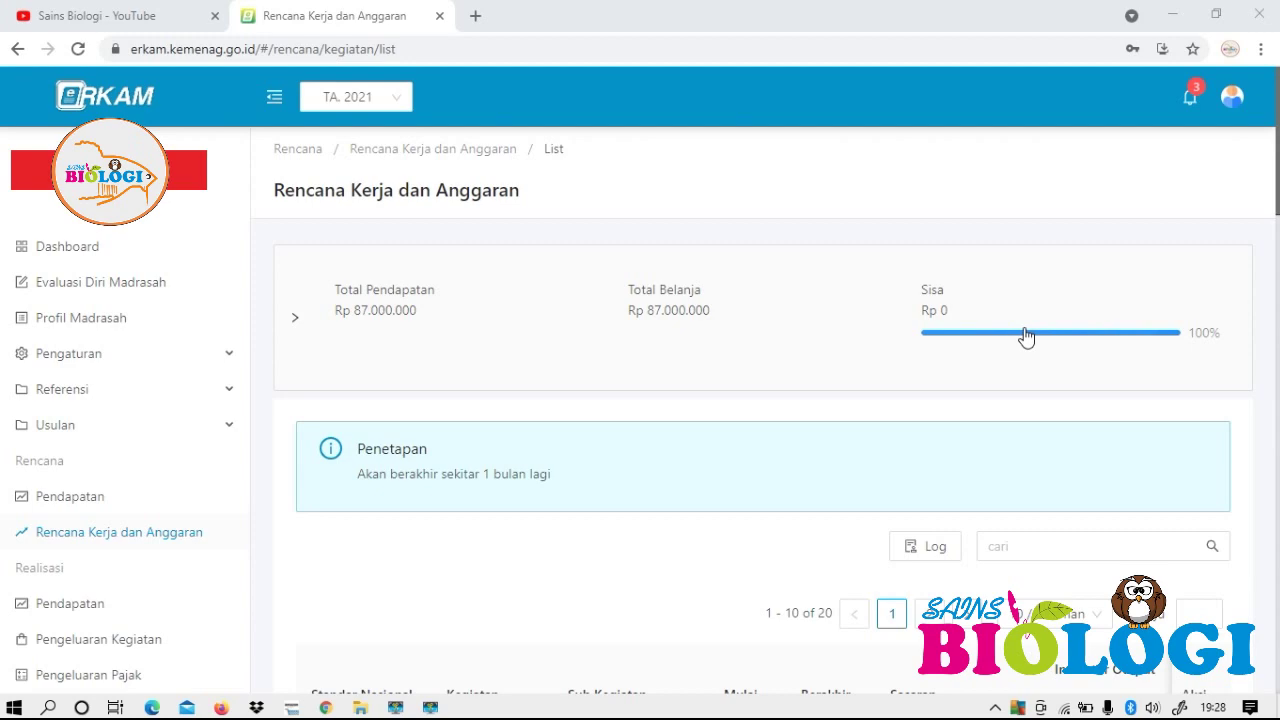
pyautogui.scroll(-4, 1026, 335)
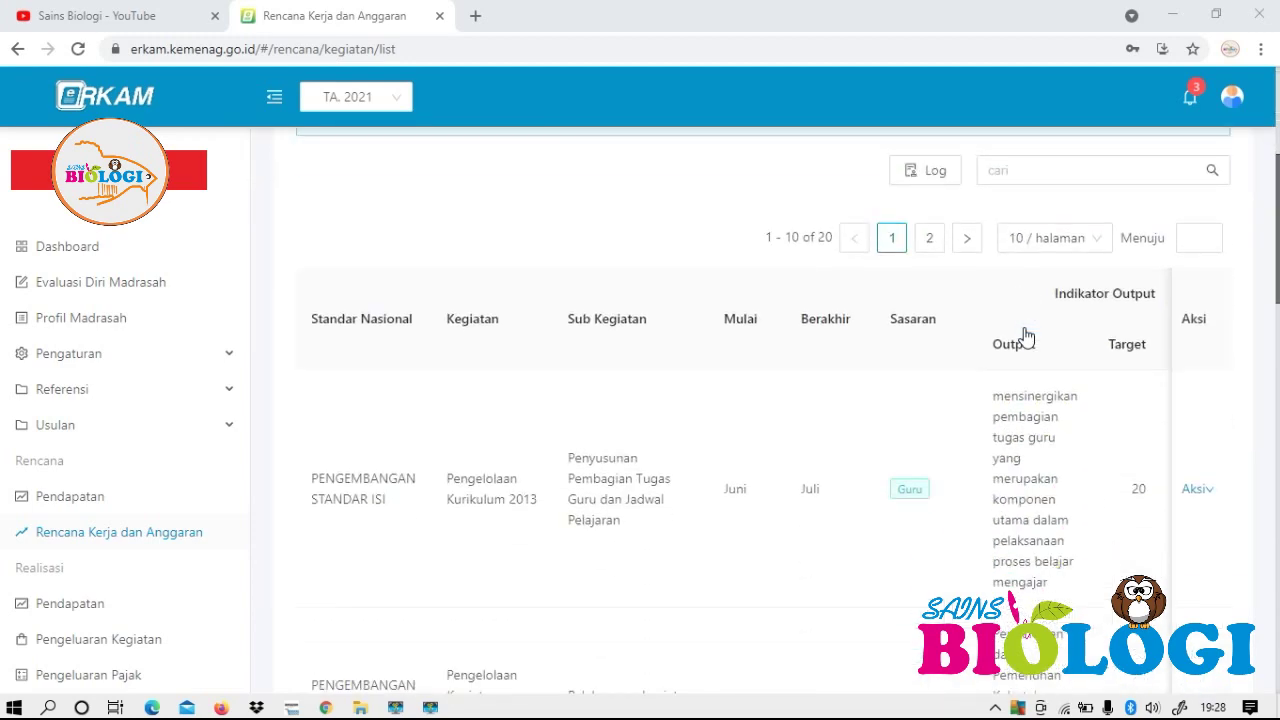
# Examine the first page of planned activities, including their output and result indicators, Total Rincian and Total Disetujui.
pyautogui.scroll(-15, 886, 434)
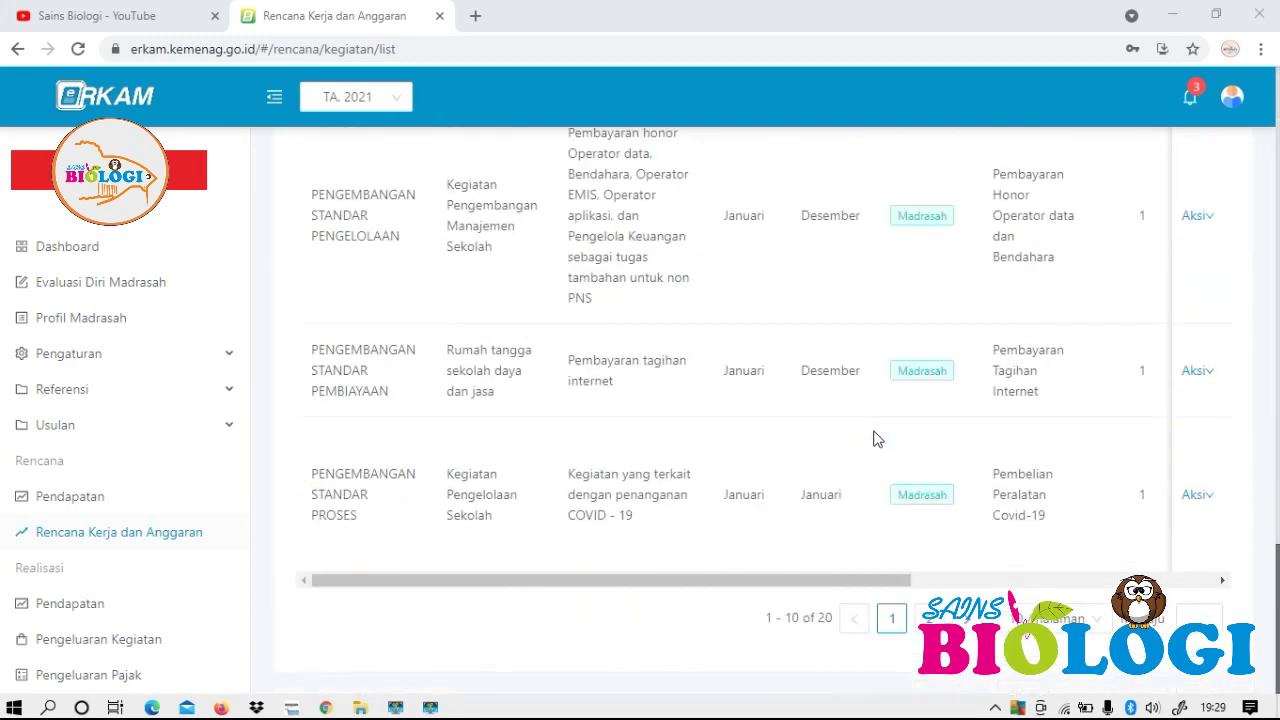
pyautogui.moveTo(803, 582); pyautogui.dragTo(1130, 481)
pyautogui.scroll(15, 1122, 437)
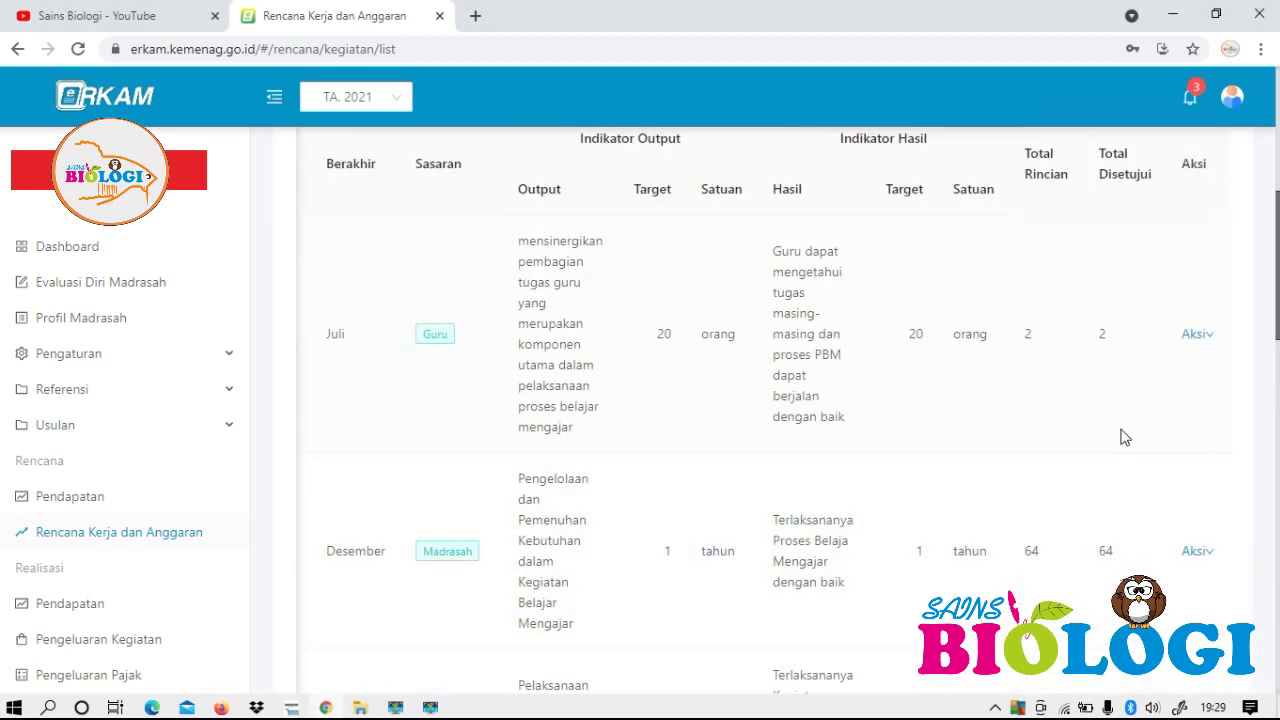
pyautogui.scroll(-15, 1122, 437)
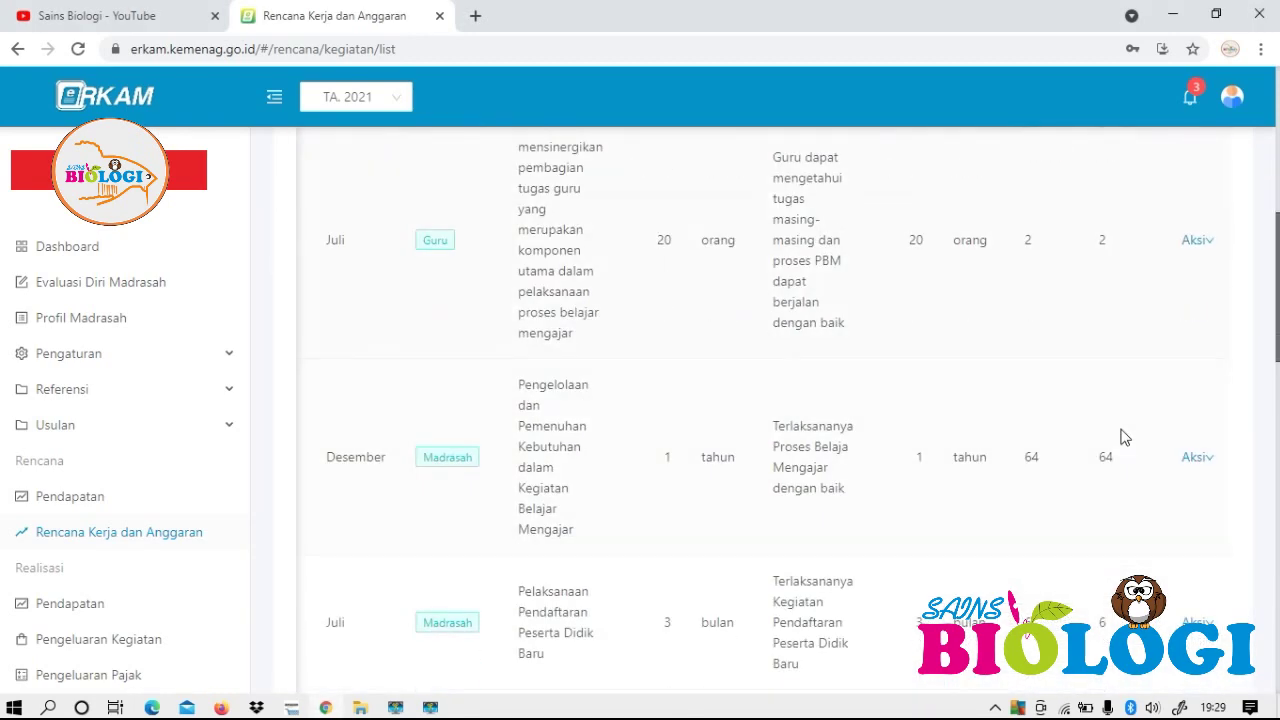
pyautogui.moveTo(865, 589); pyautogui.dragTo(394, 586)
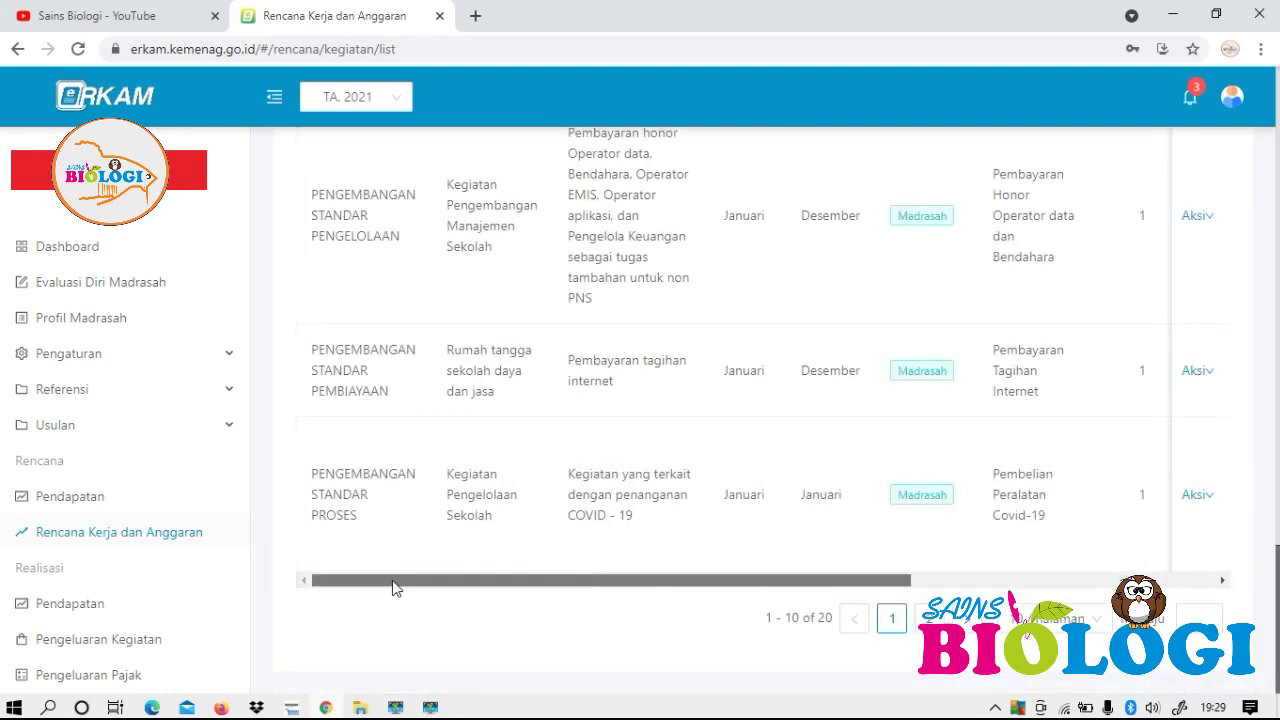
pyautogui.scroll(10, 586, 357)
pyautogui.scroll(6, 590, 352)
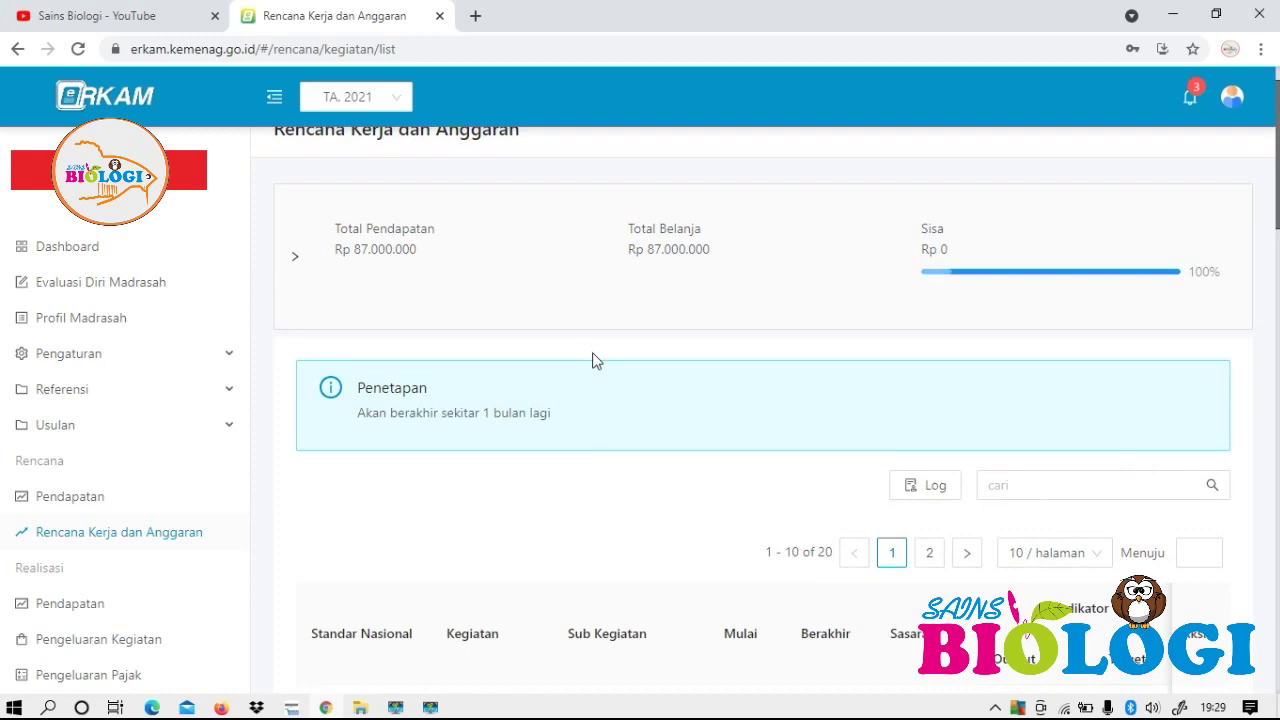
pyautogui.scroll(-7, 594, 360)
pyautogui.scroll(-10, 598, 360)
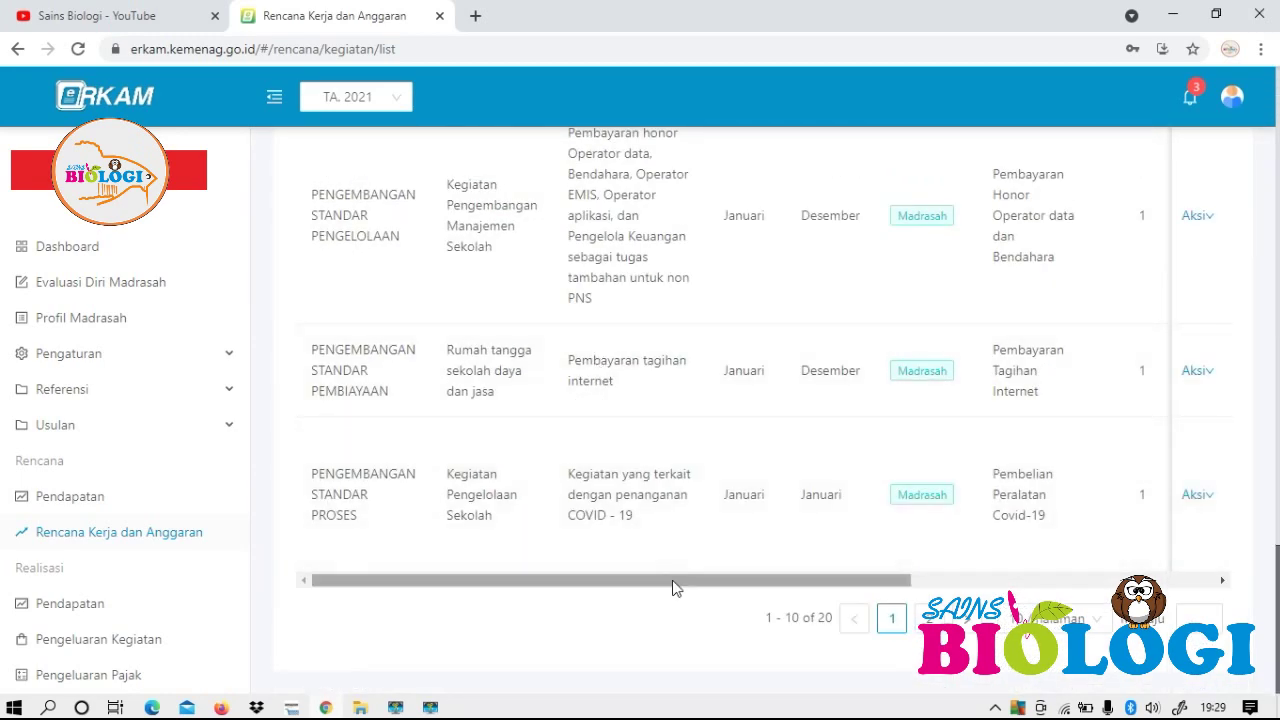
pyautogui.moveTo(674, 582); pyautogui.dragTo(1000, 580)
pyautogui.scroll(5, 1074, 437)
pyautogui.scroll(10, 1076, 433)
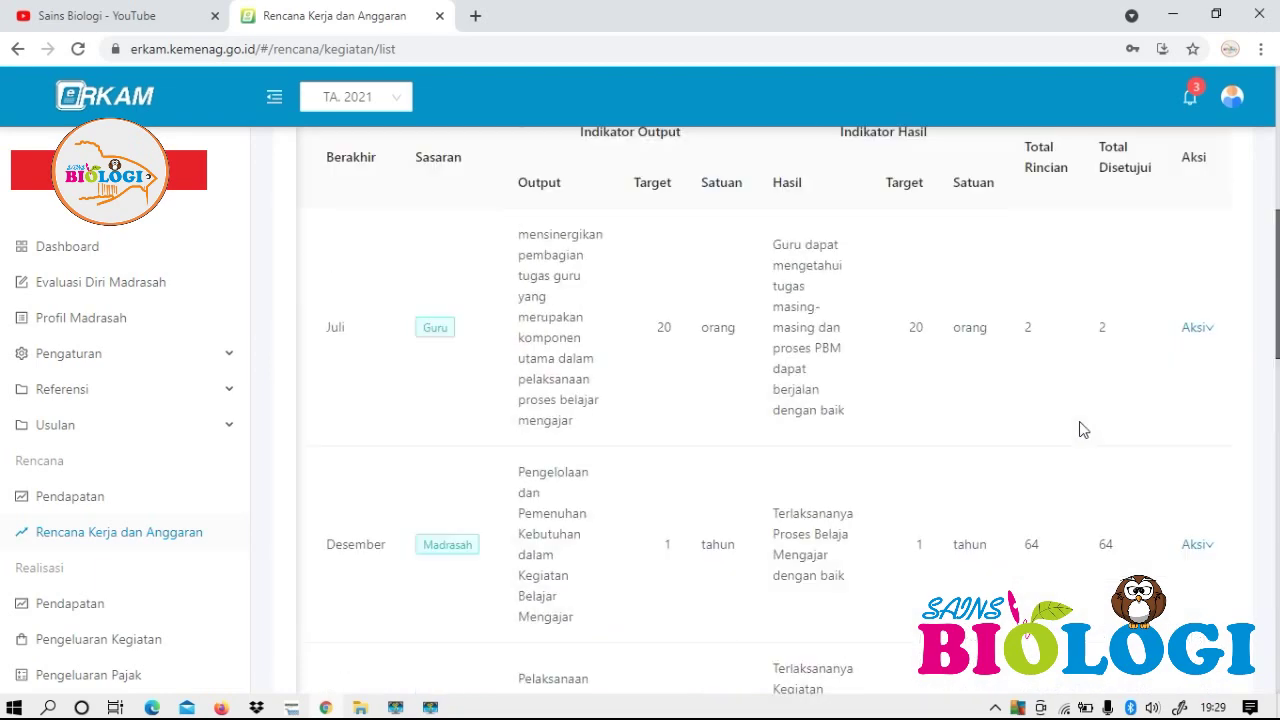
pyautogui.scroll(2, 1035, 380)
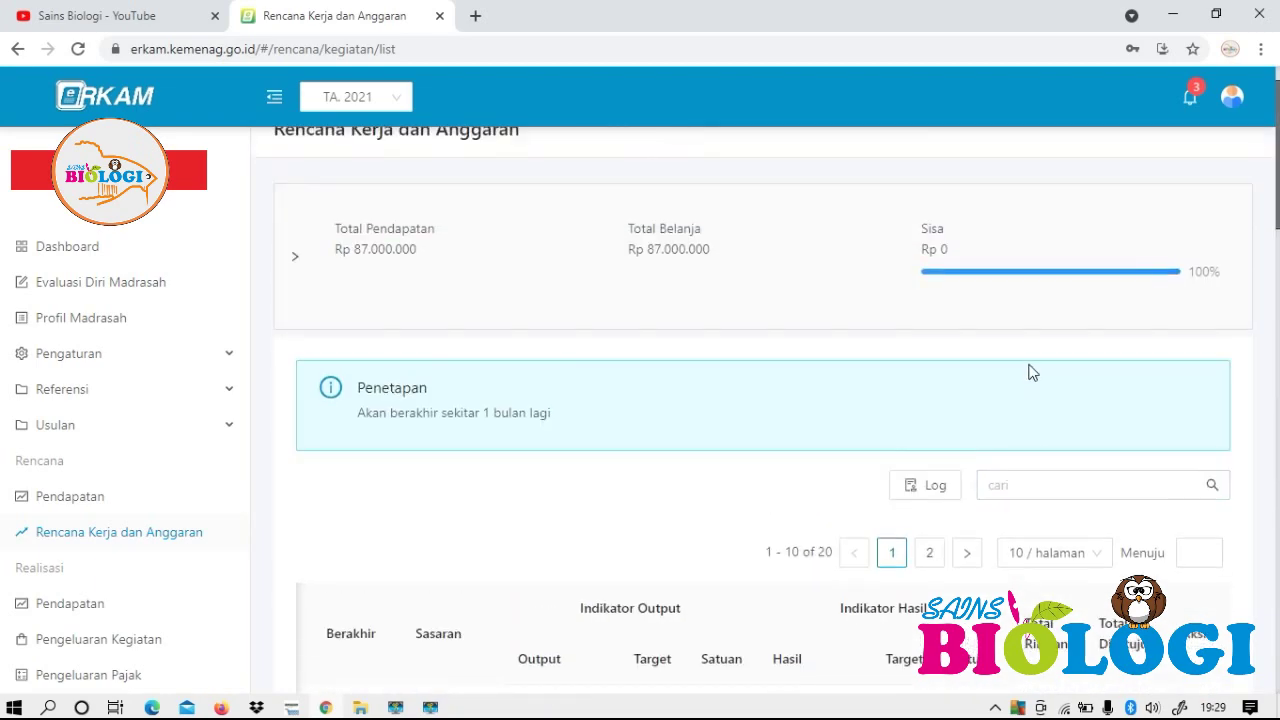
pyautogui.scroll(-2, 1029, 366)
pyautogui.scroll(2, 1000, 348)
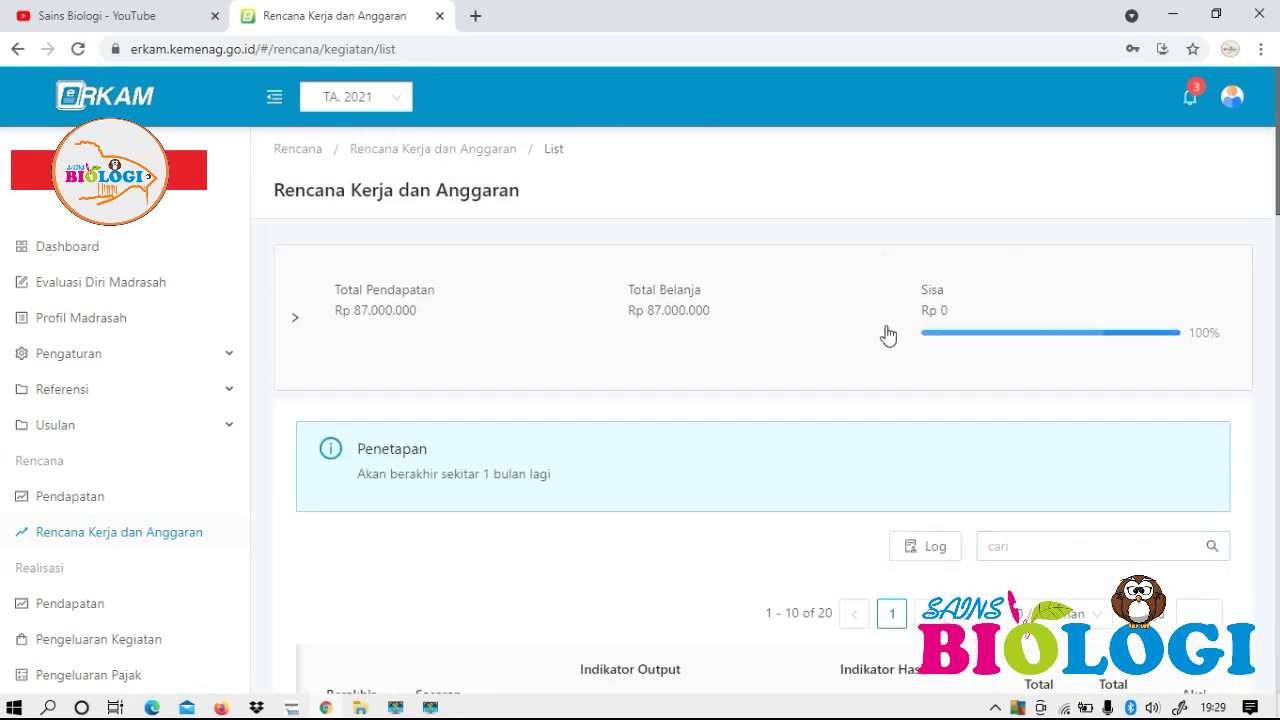
pyautogui.scroll(-7, 934, 292)
pyautogui.scroll(-10, 797, 397)
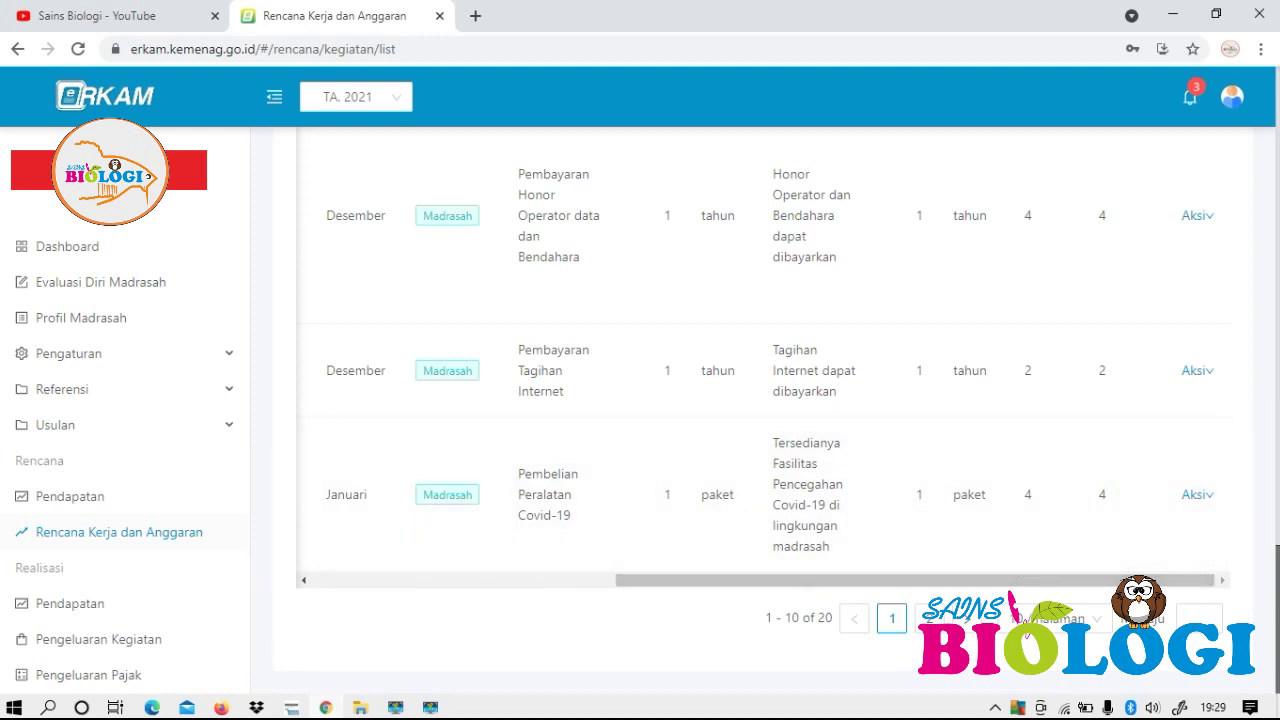
pyautogui.moveTo(714, 580); pyautogui.dragTo(410, 606)
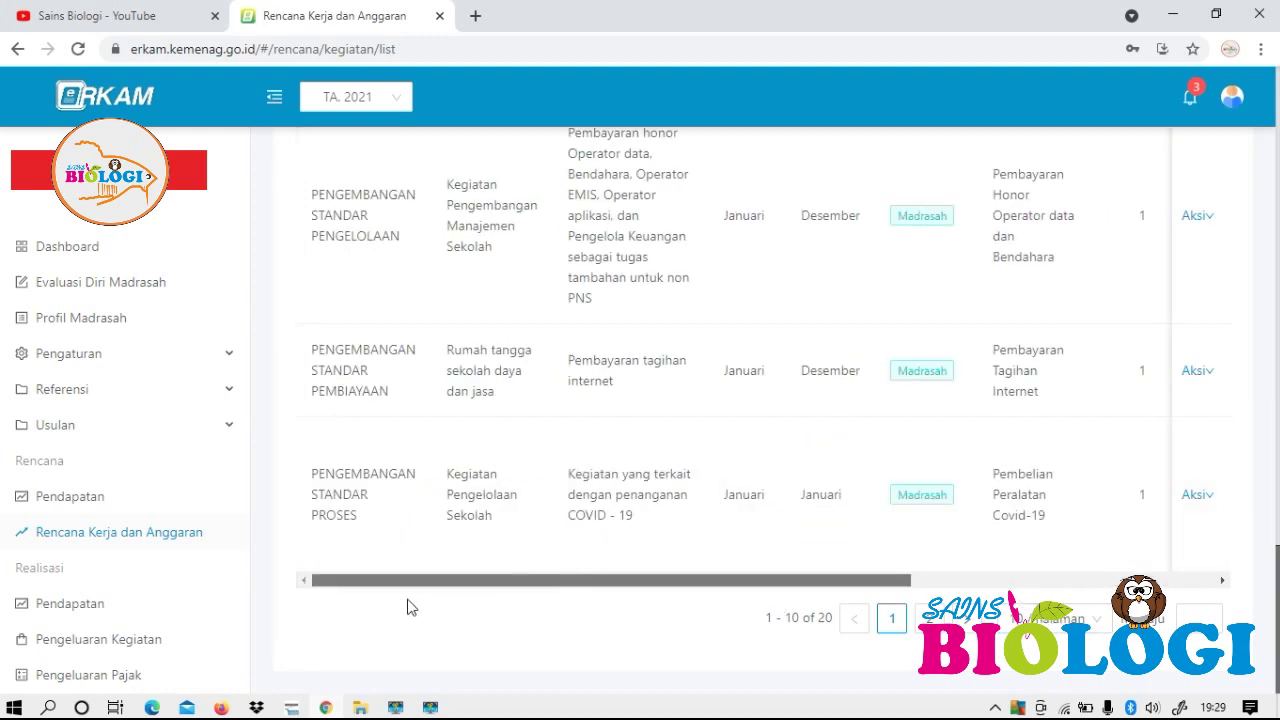
# Open the Rincian of the sub-activity "Kegiatan yang terkait dengan penanganan COVID - 19".
pyautogui.moveTo(511, 588); pyautogui.dragTo(1083, 560)
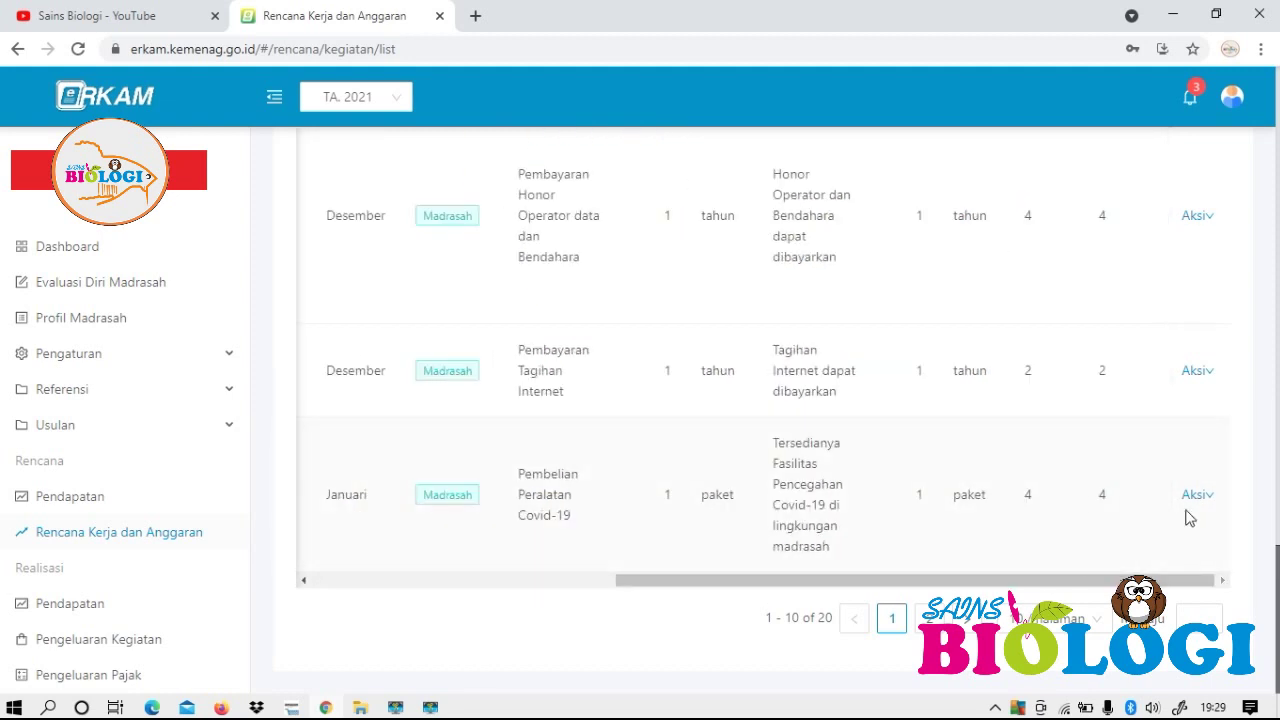
pyautogui.moveTo(1197, 500)
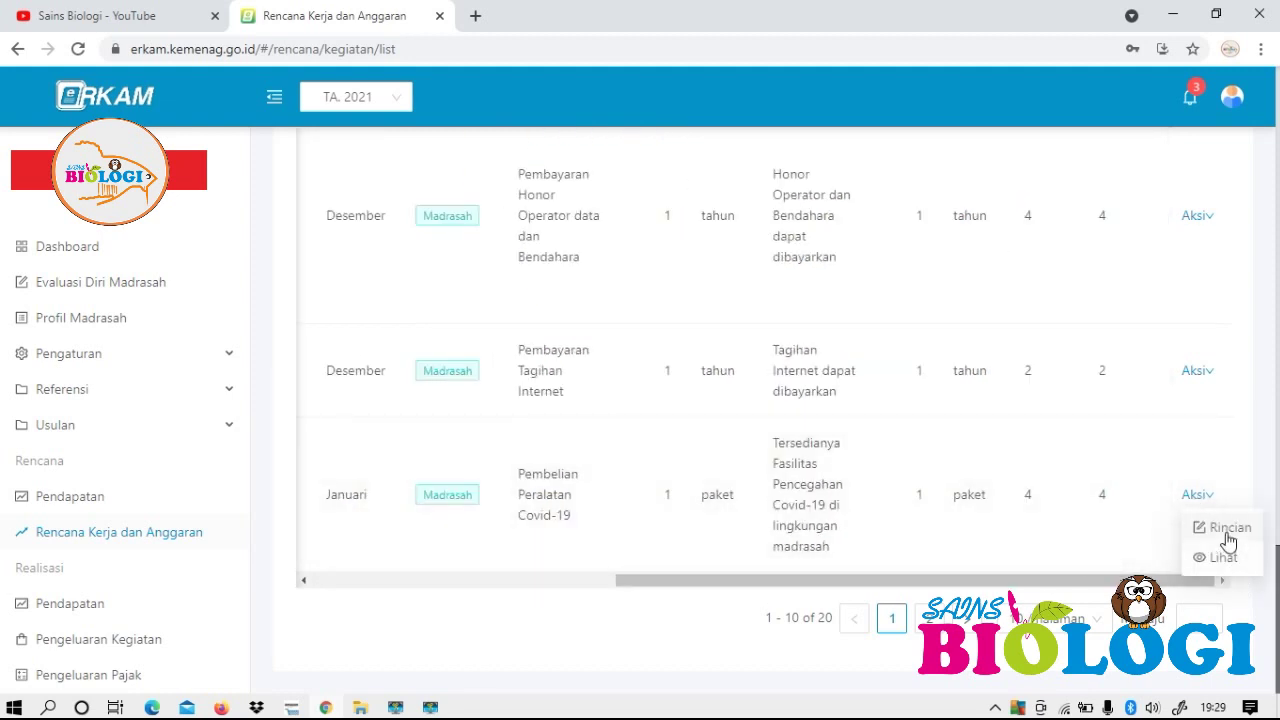
pyautogui.click(1226, 529)
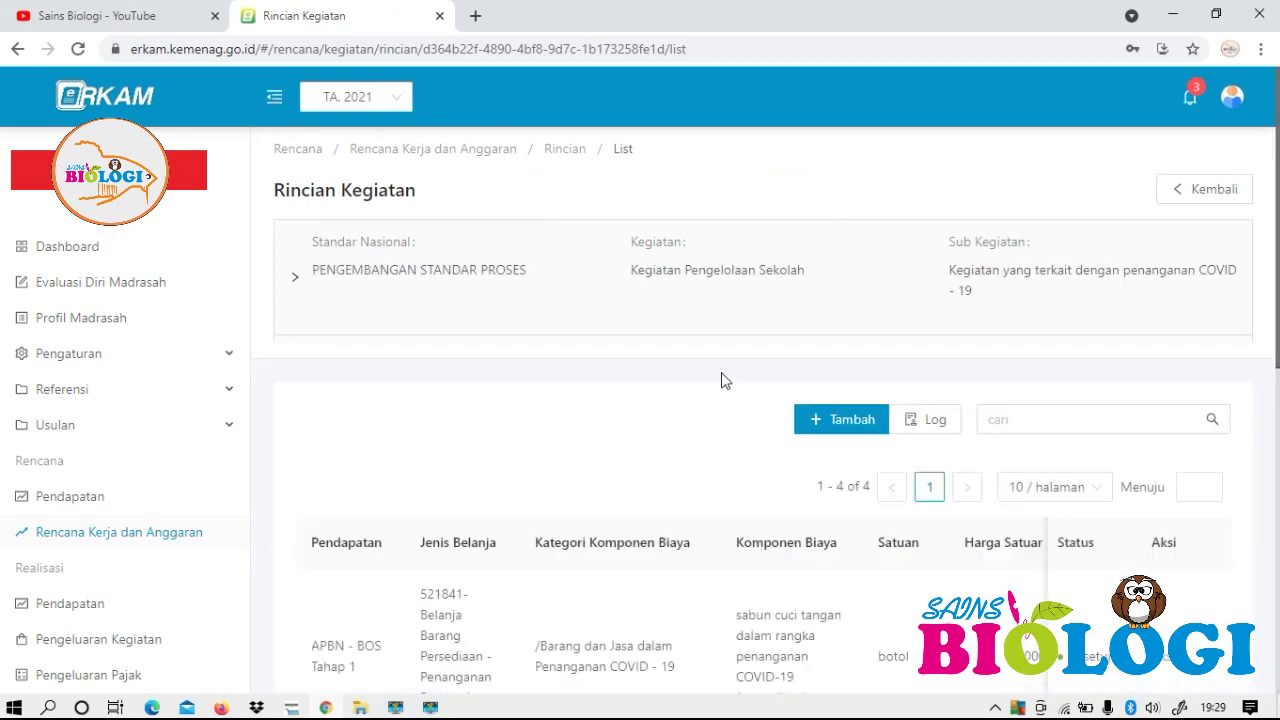
# Examine the COVID-19 activity's cost components, including spending type, unit price, quantity, total price and approval status.
pyautogui.scroll(-2, 721, 372)
pyautogui.scroll(1, 721, 372)
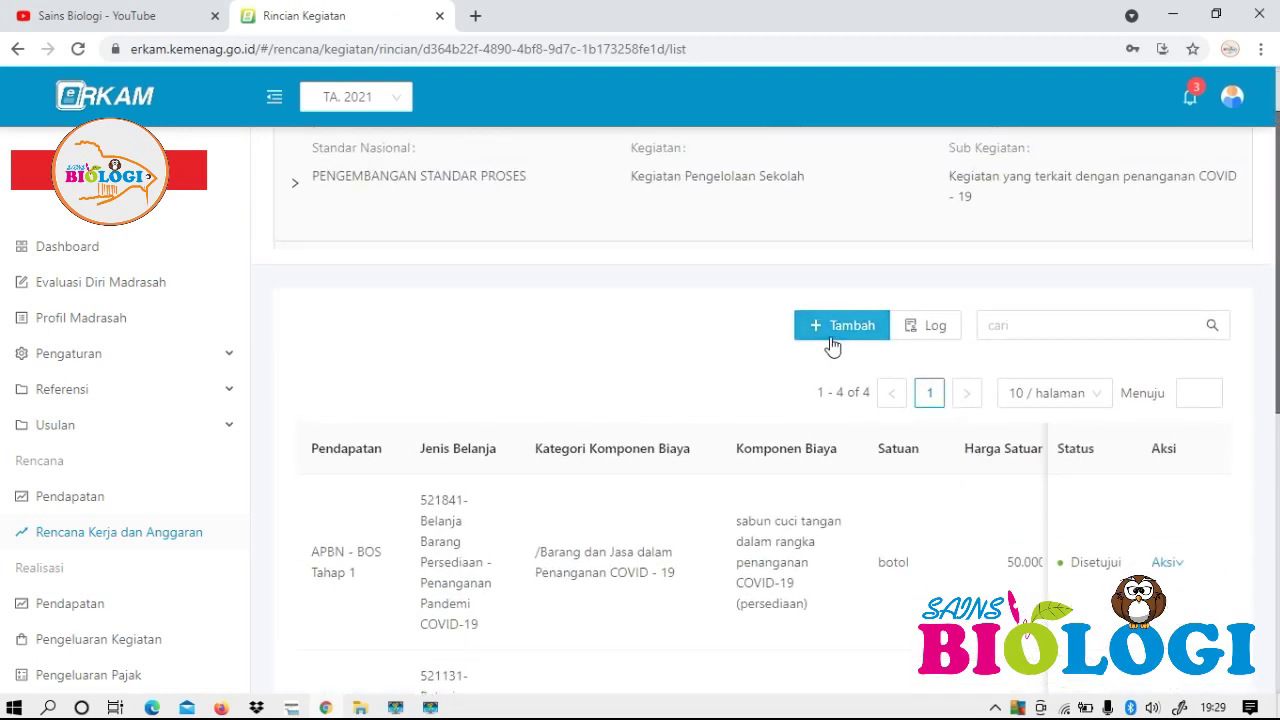
pyautogui.scroll(-2, 650, 465)
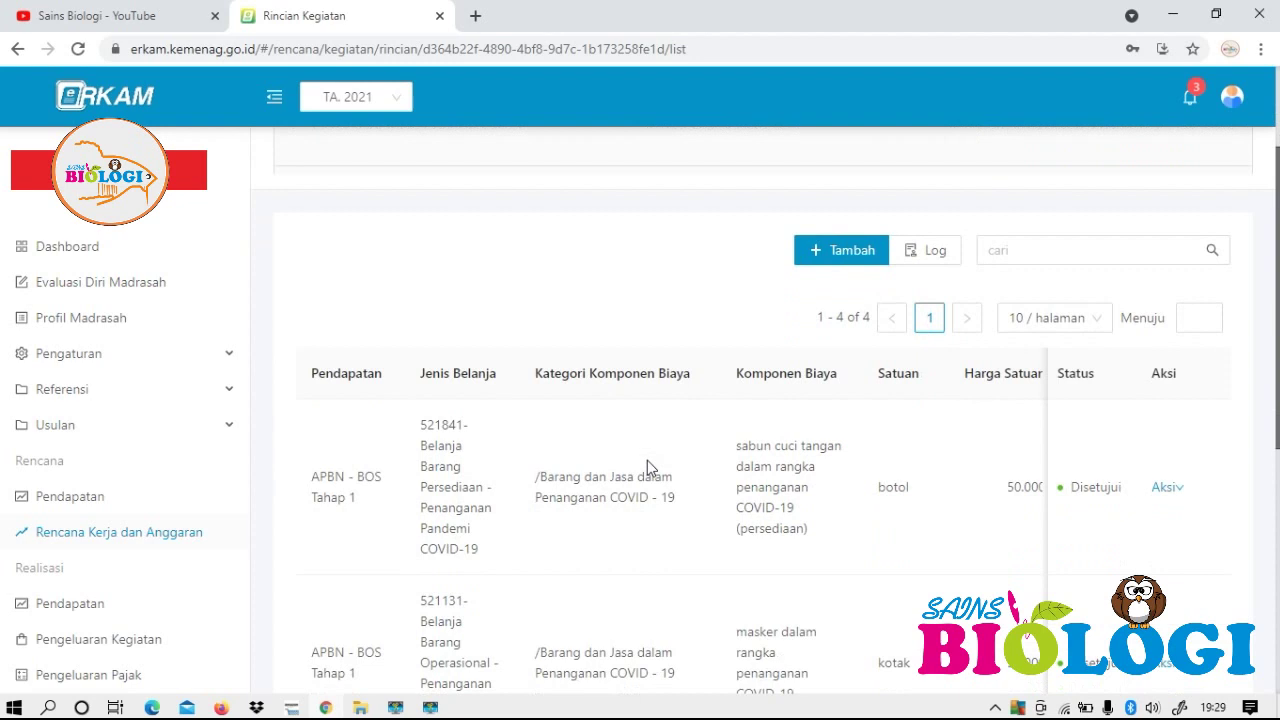
pyautogui.scroll(-5, 615, 520)
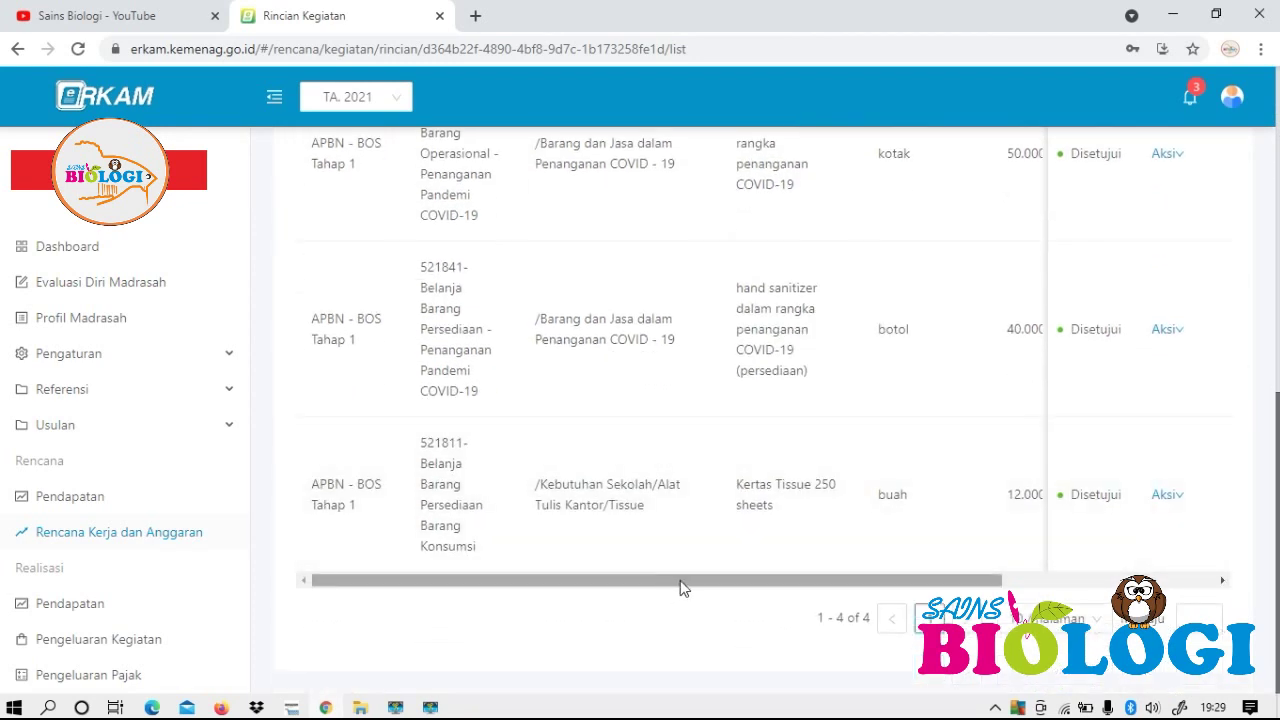
pyautogui.moveTo(680, 588); pyautogui.dragTo(1060, 549)
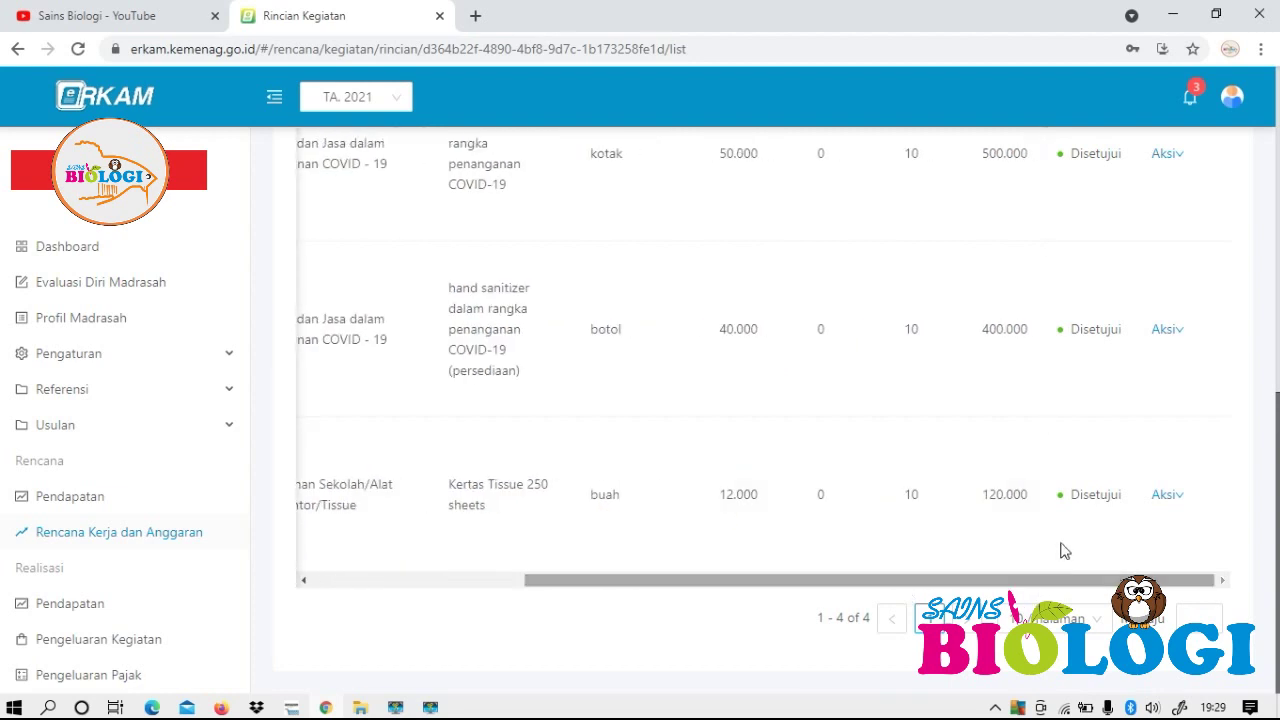
pyautogui.scroll(4, 1067, 538)
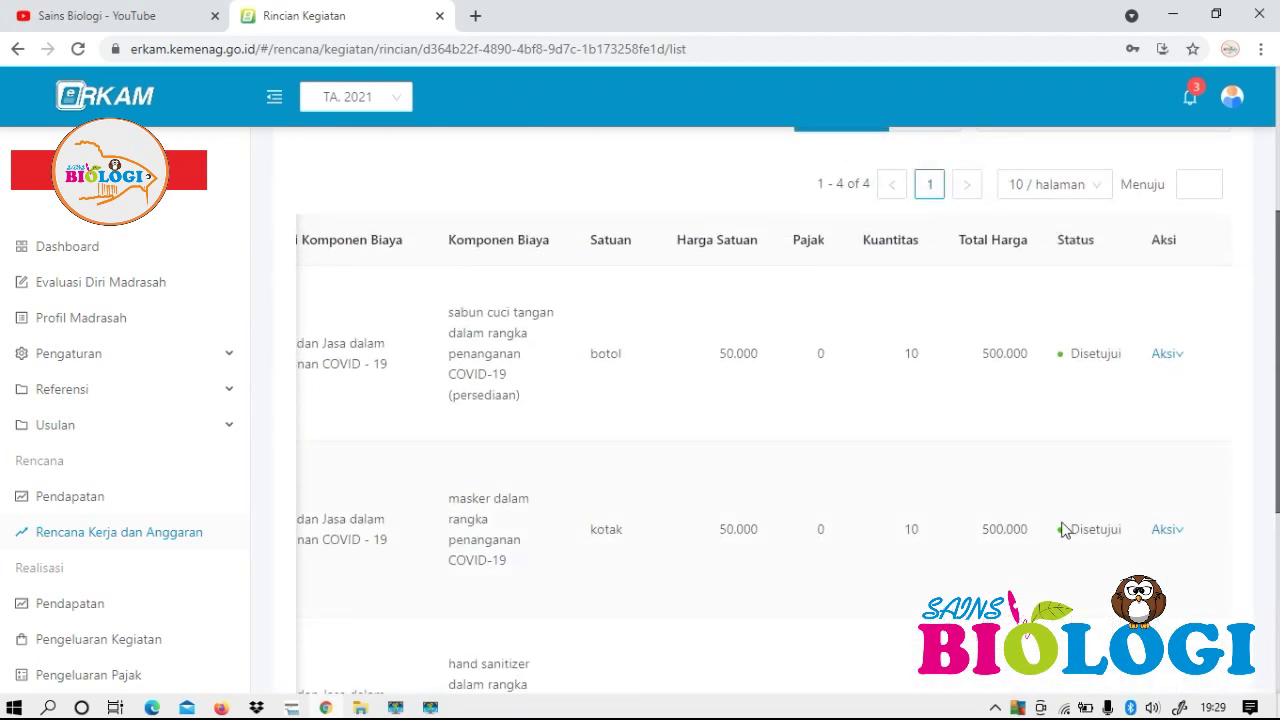
pyautogui.scroll(-4, 800, 440)
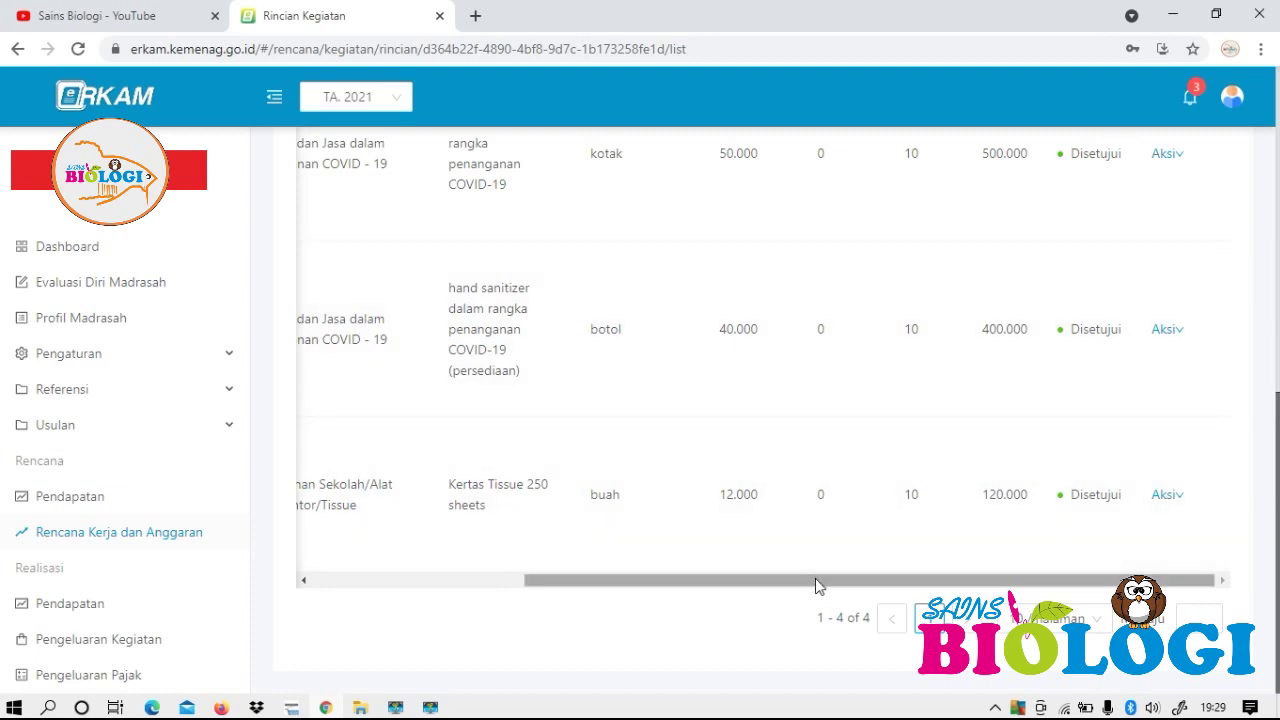
pyautogui.moveTo(812, 581); pyautogui.dragTo(516, 575)
pyautogui.scroll(3, 683, 466)
pyautogui.scroll(1, 683, 468)
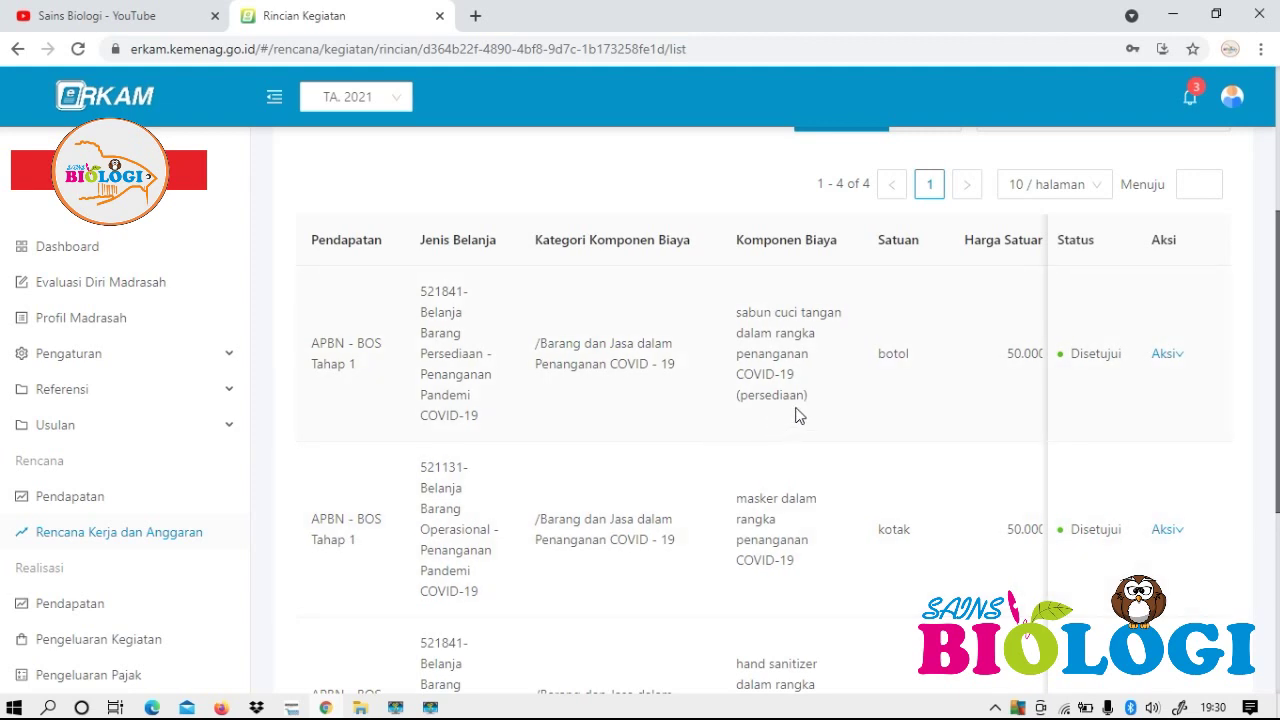
pyautogui.scroll(-2, 800, 415)
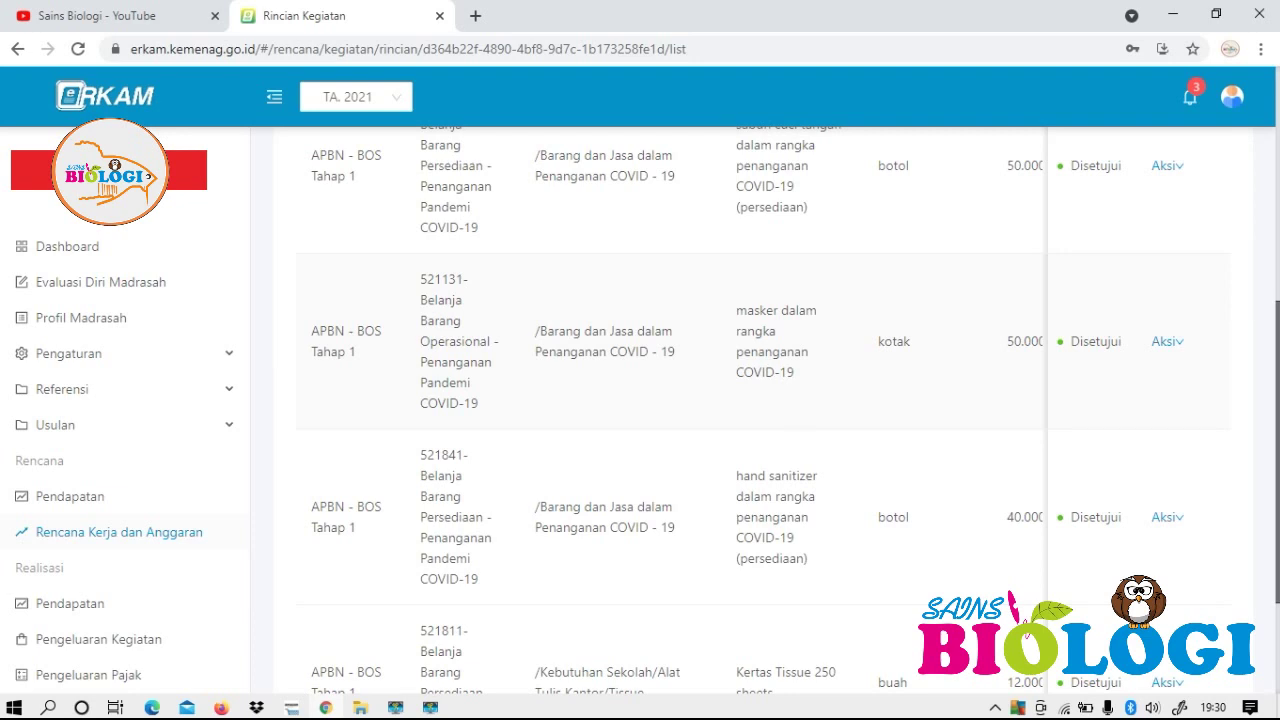
pyautogui.scroll(-2, 800, 490)
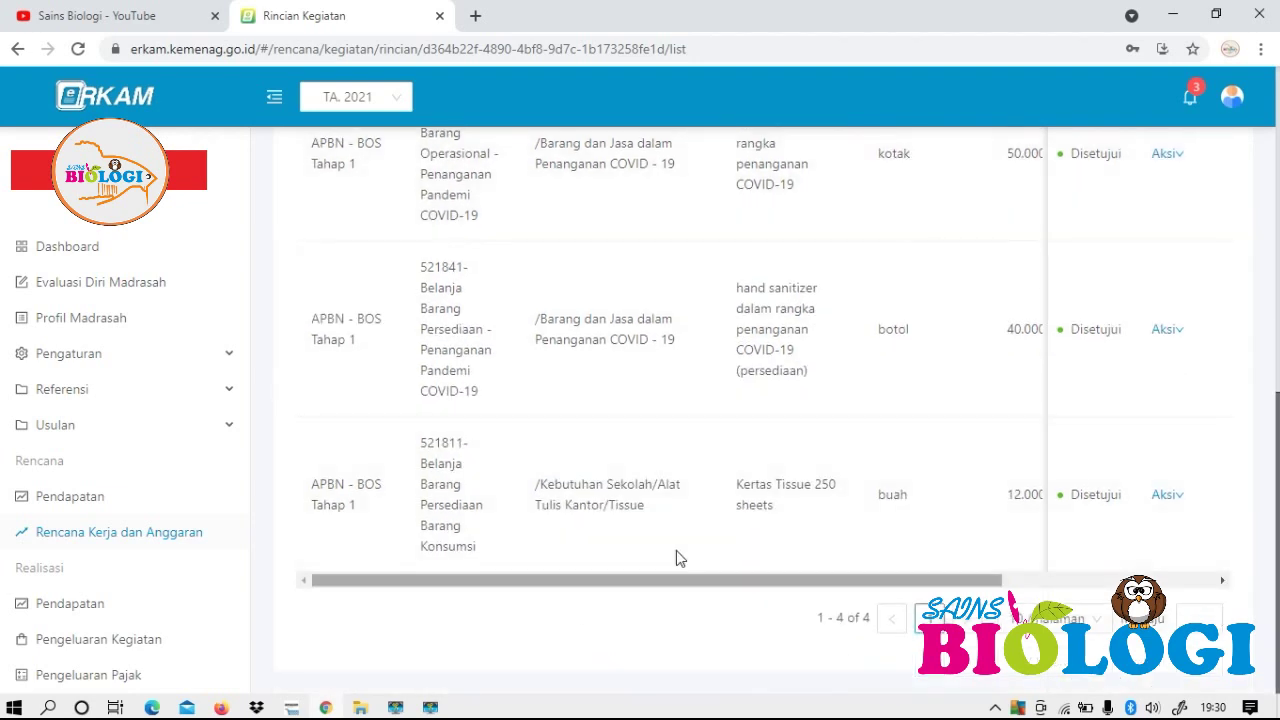
pyautogui.moveTo(711, 582); pyautogui.dragTo(1108, 567)
pyautogui.scroll(2, 1190, 400)
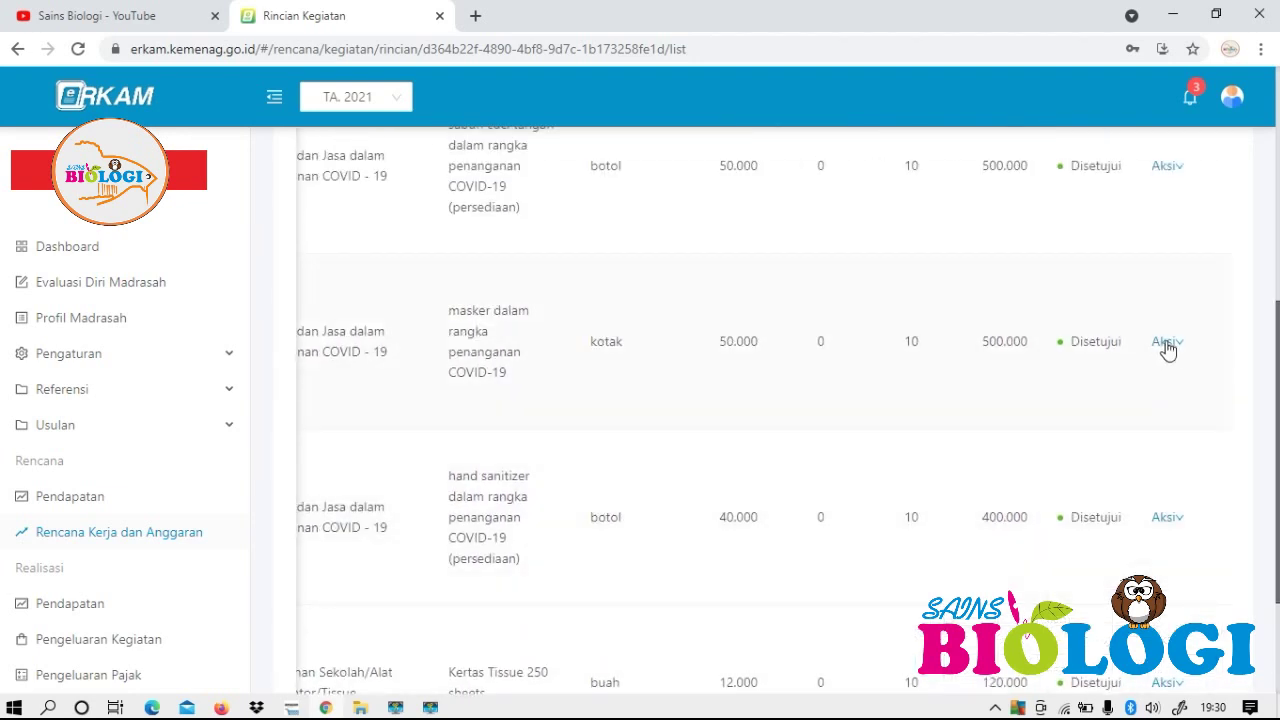
# Delete the "masker dalam rangka penanganan COVID-19" cost item and return to the Rencana Kerja dan Anggaran list.
pyautogui.click(1166, 343)
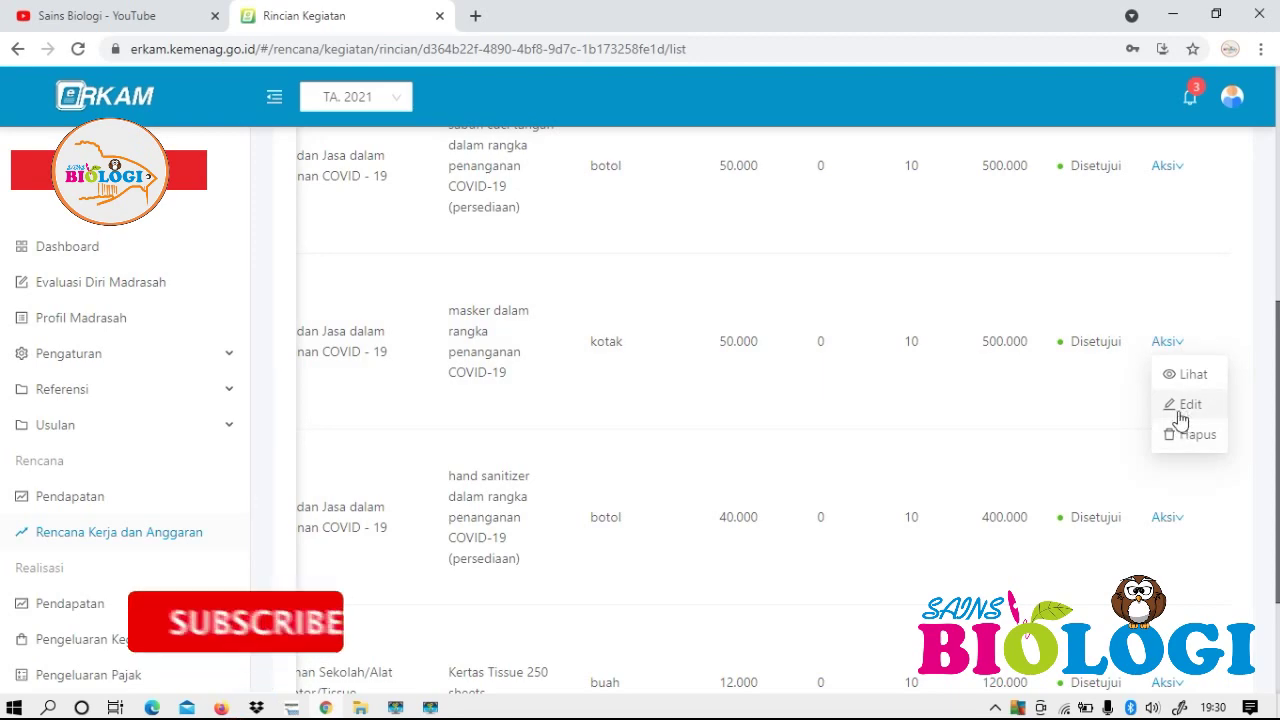
pyautogui.scroll(5, 671, 331)
pyautogui.scroll(-6, 780, 420)
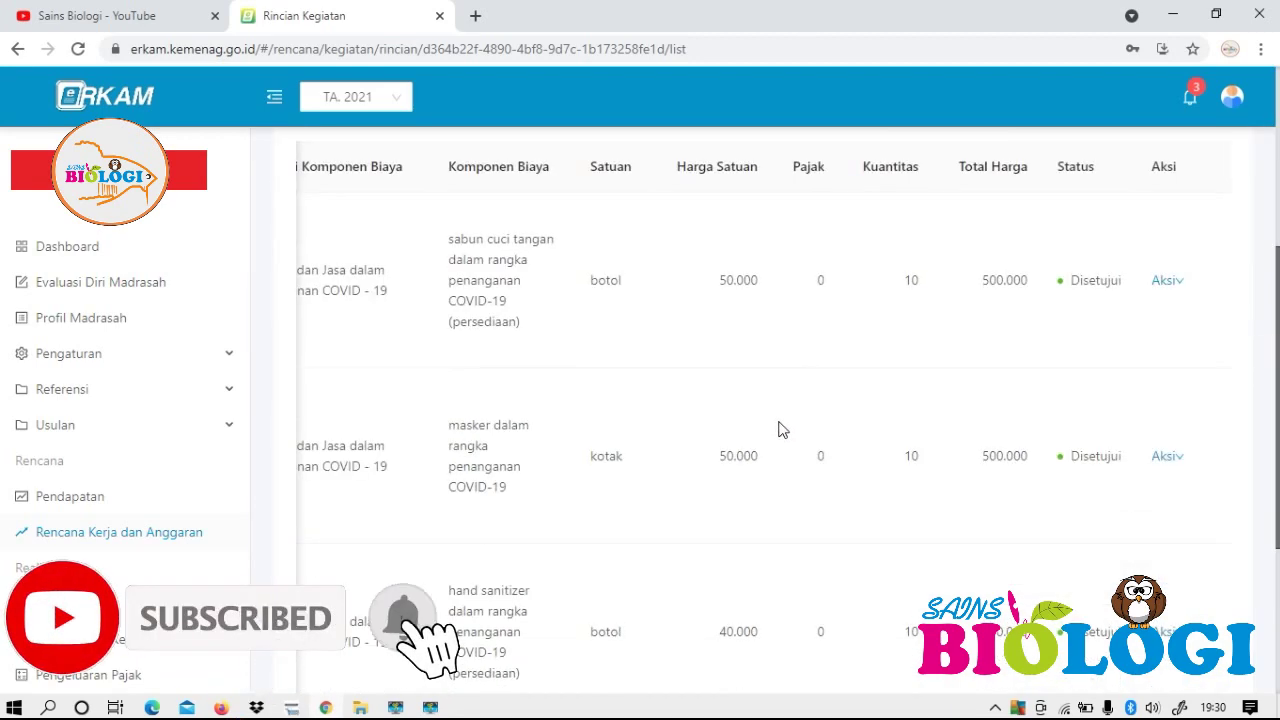
pyautogui.click(1167, 283)
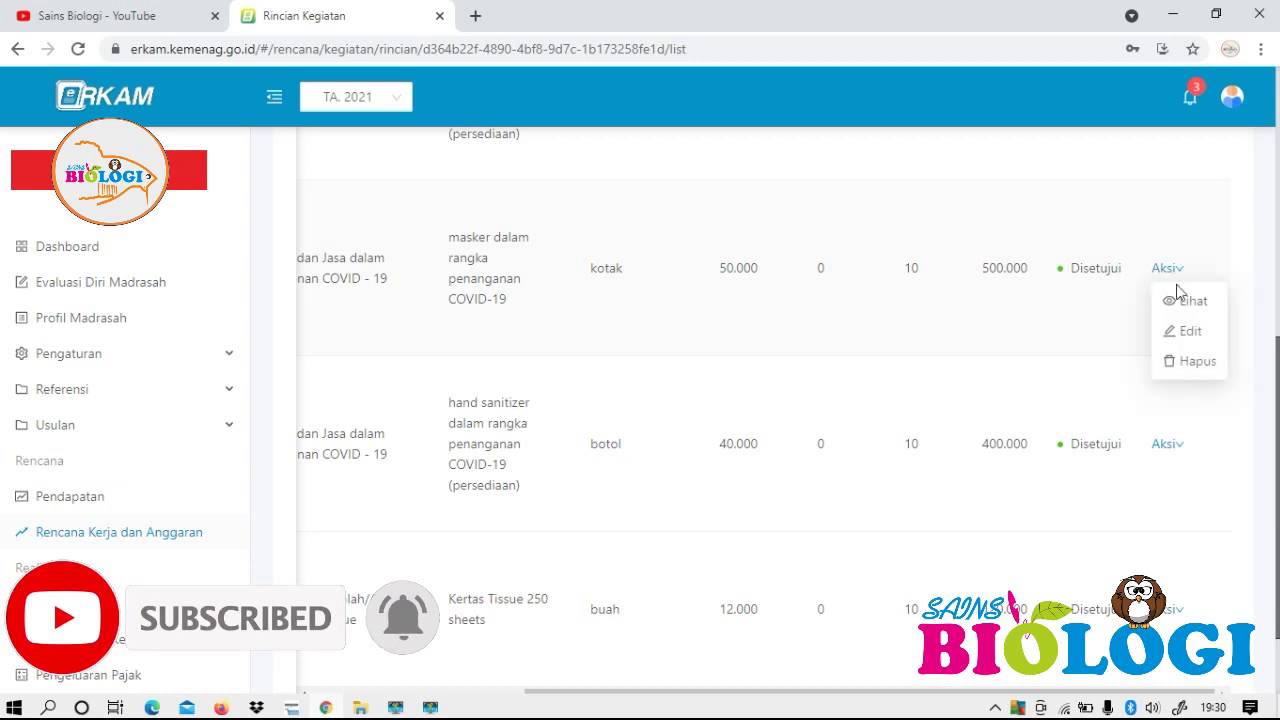
pyautogui.click(1195, 362)
pyautogui.click(1238, 308)
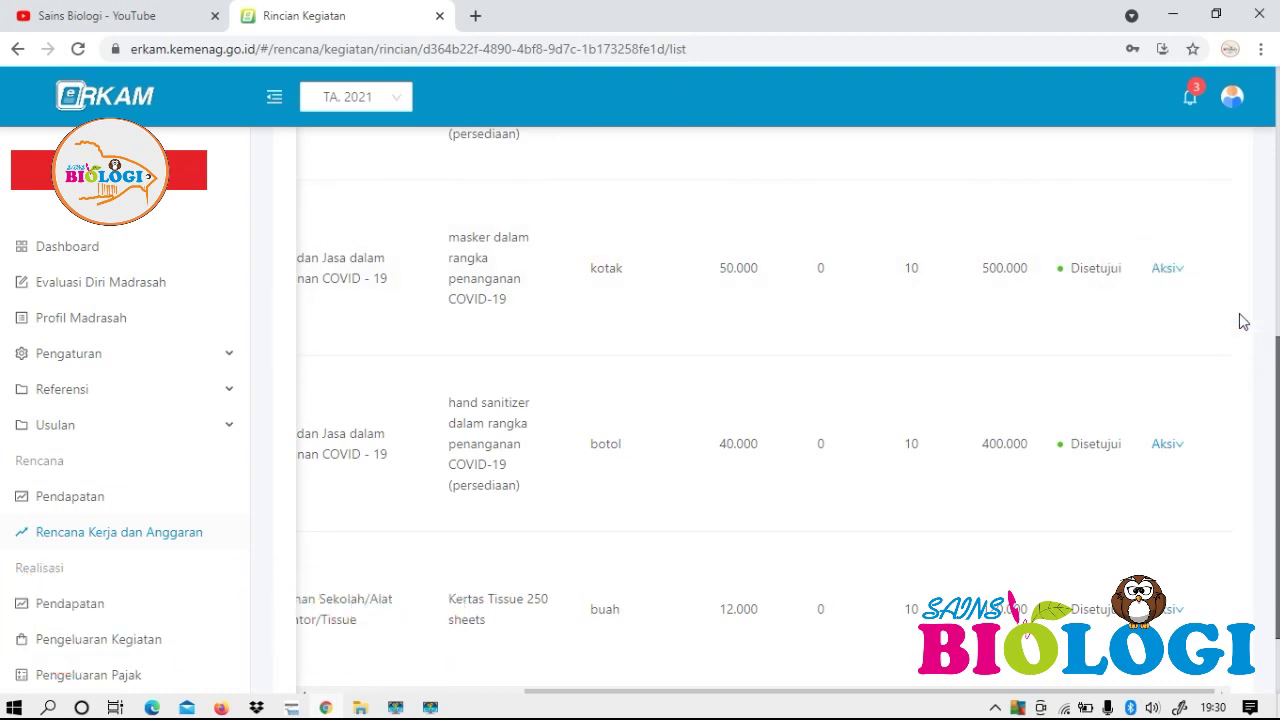
pyautogui.scroll(5, 1200, 312)
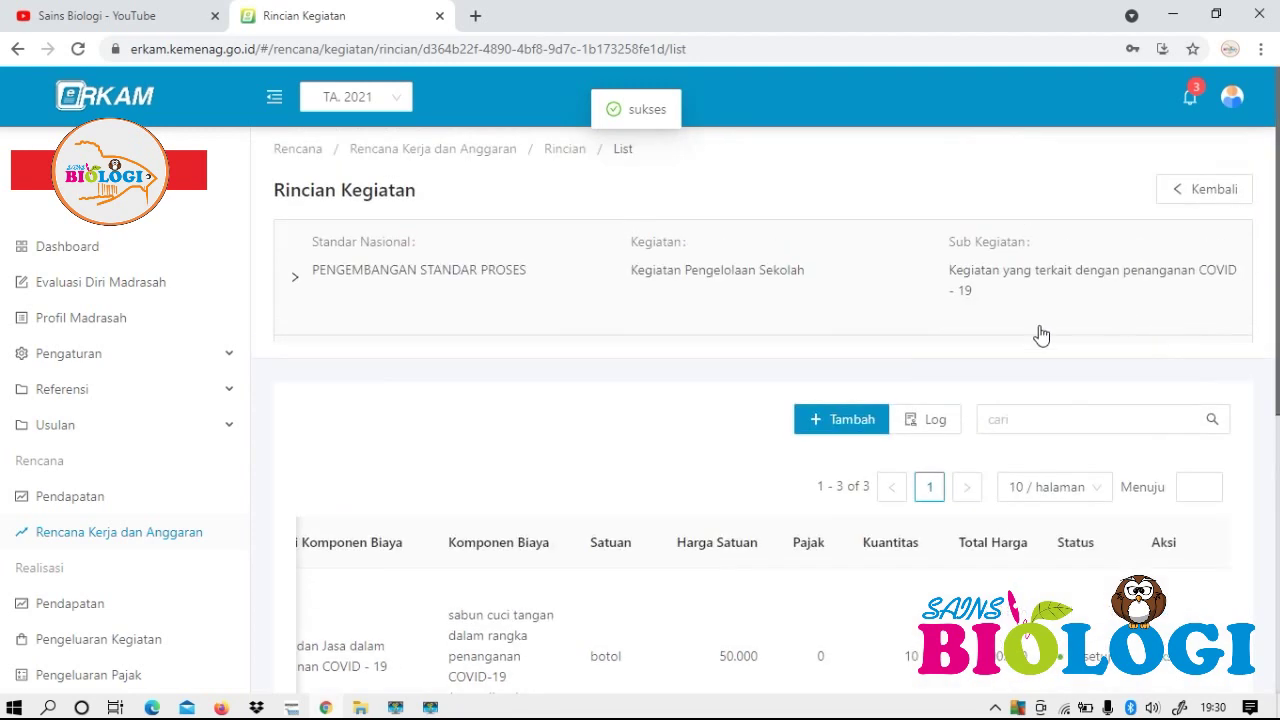
pyautogui.click(93, 535)
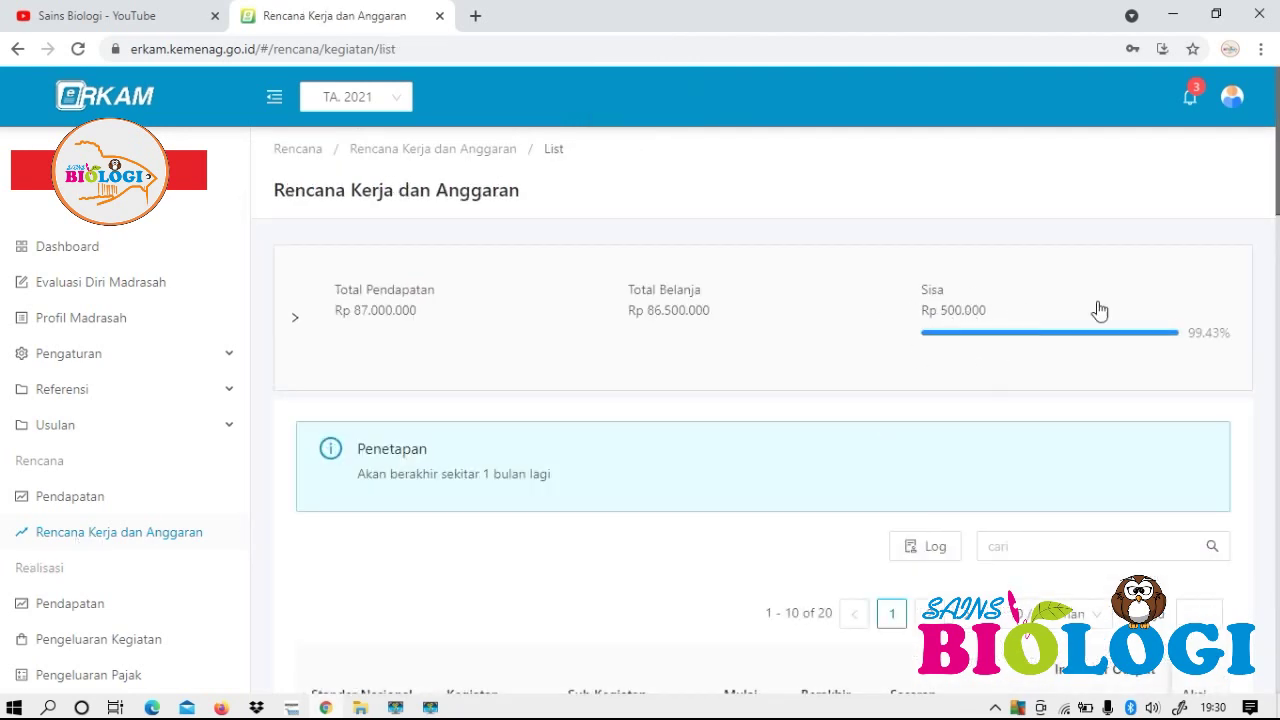
# Open the Rincian of the COVID-19 handling activity at the end of the first page of planned activities.
pyautogui.scroll(-2, 957, 340)
pyautogui.scroll(-12, 958, 341)
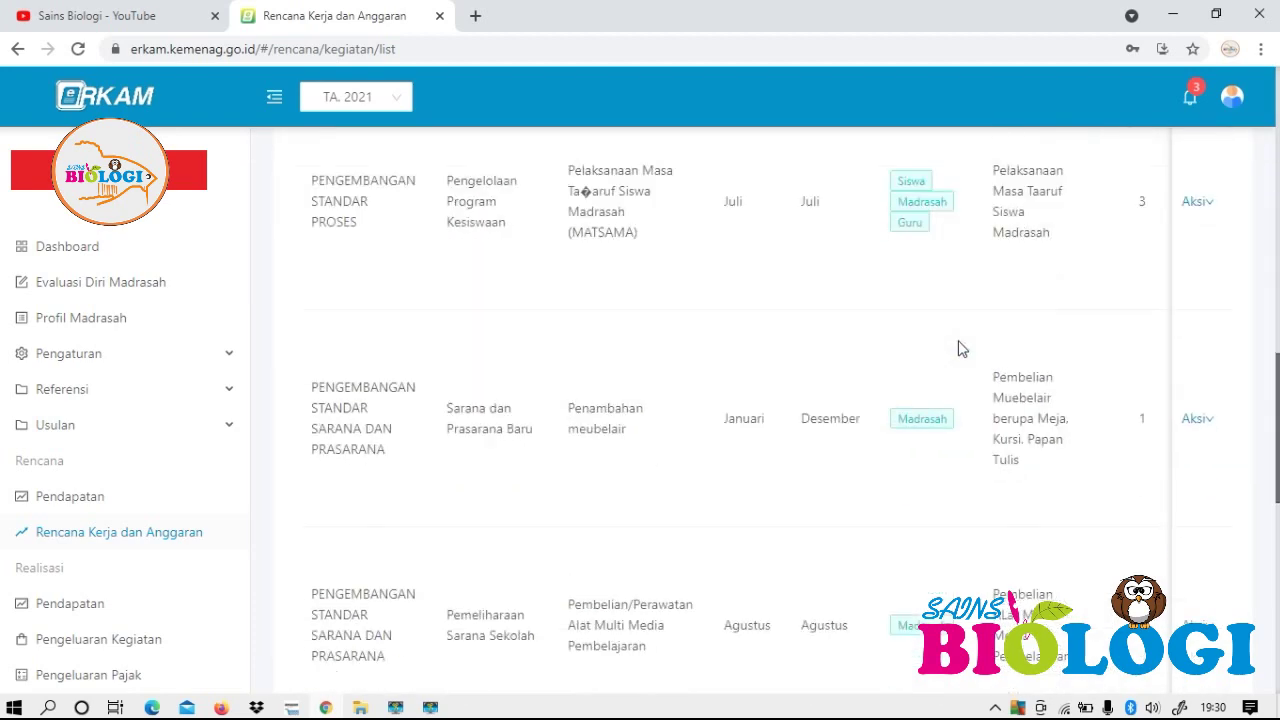
pyautogui.moveTo(660, 577); pyautogui.dragTo(1194, 563)
pyautogui.moveTo(1200, 496)
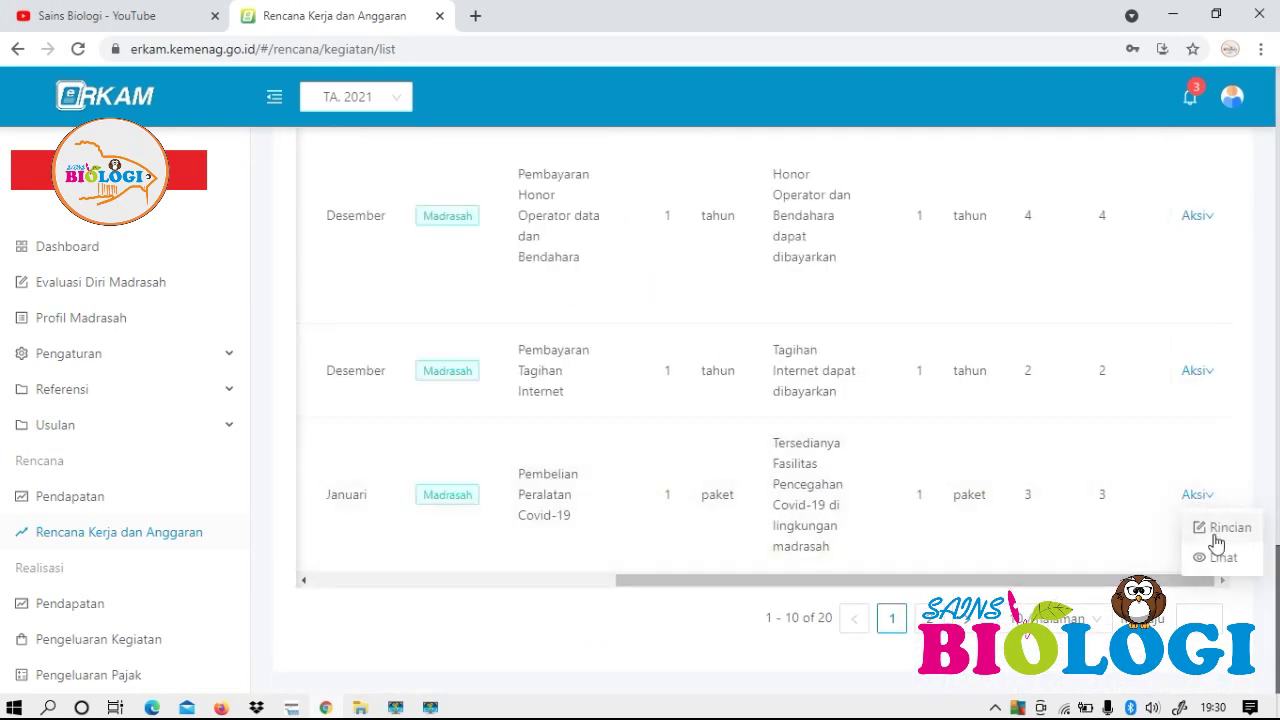
pyautogui.click(1222, 528)
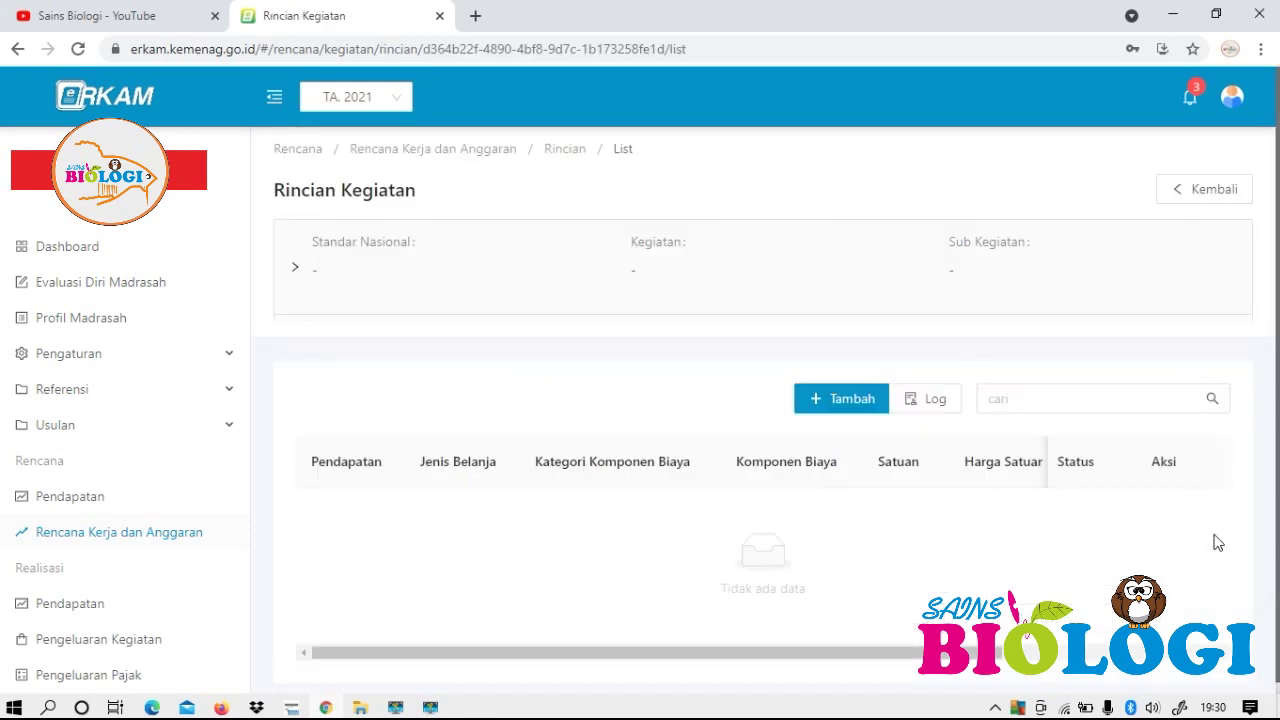
# Start a new cost item for the COVID-19 activity with "APBN - BOS Tahap 1" as its Pendapatan.
pyautogui.click(840, 420)
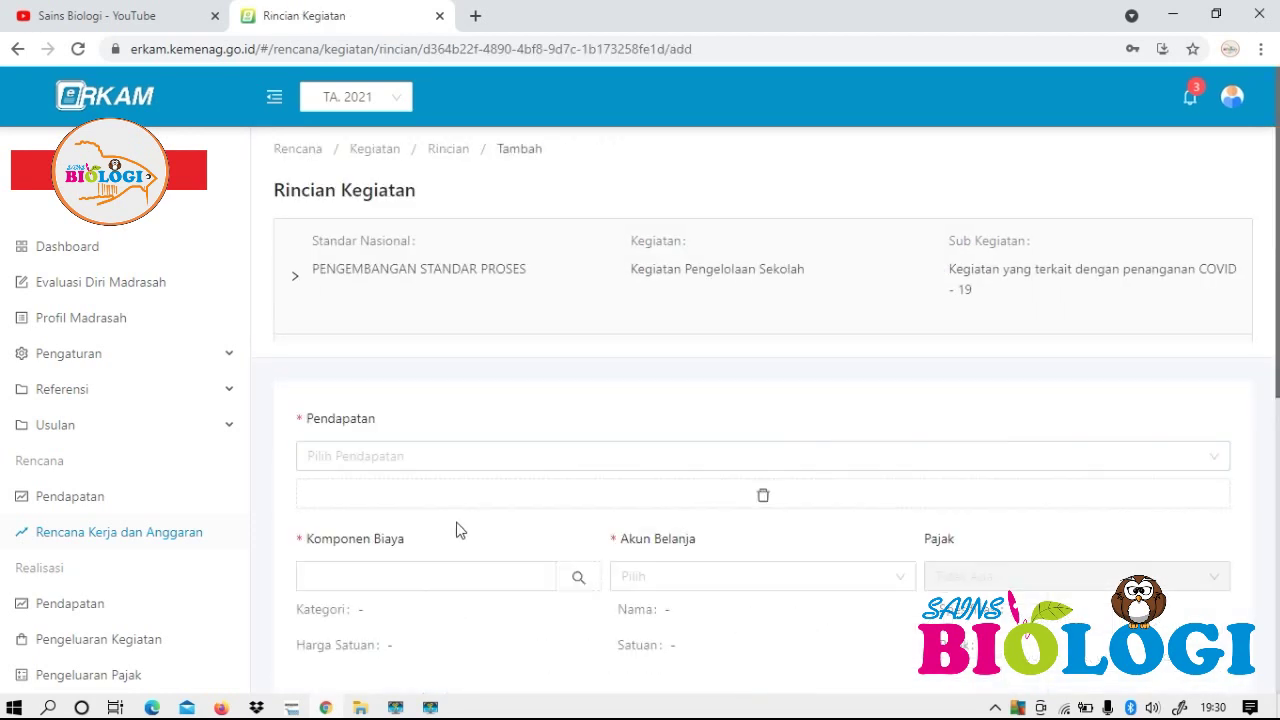
pyautogui.scroll(-1, 575, 432)
pyautogui.click(466, 362)
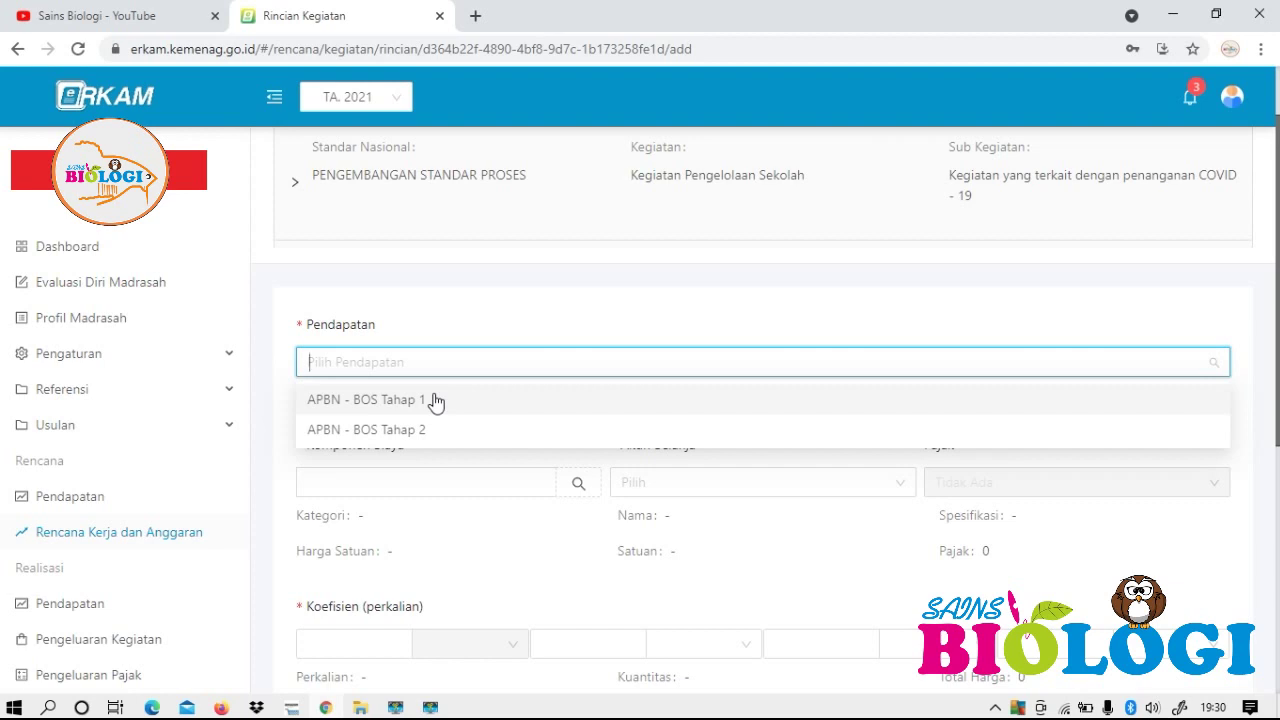
pyautogui.click(429, 399)
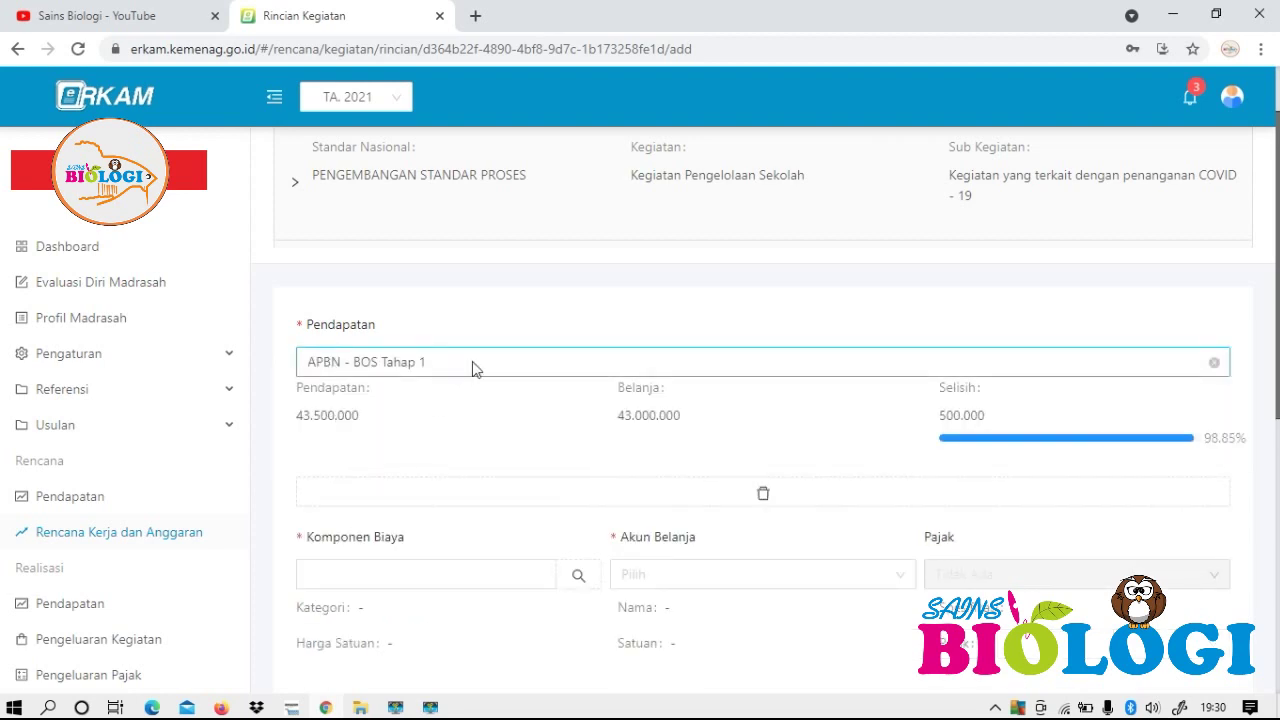
# Search the Komponen Biaya catalogue for "masker" and find the COVID-19 mask component.
pyautogui.scroll(-1, 565, 345)
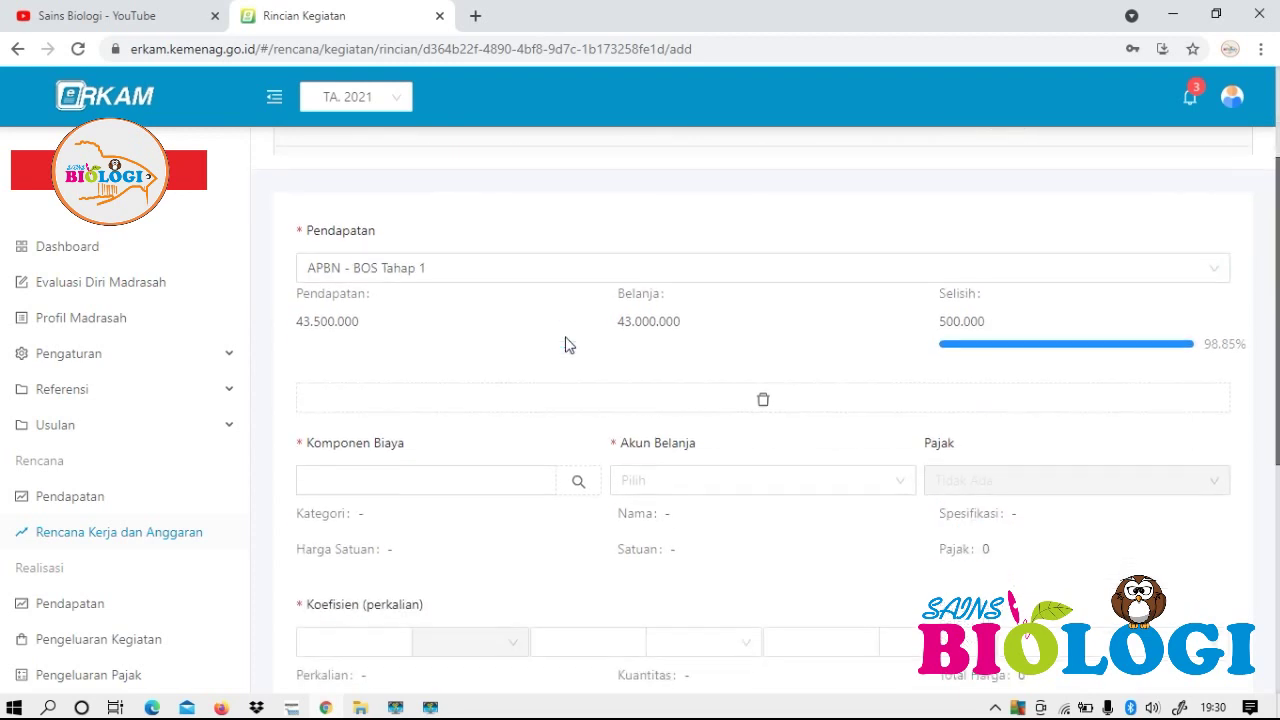
pyautogui.scroll(-1, 565, 345)
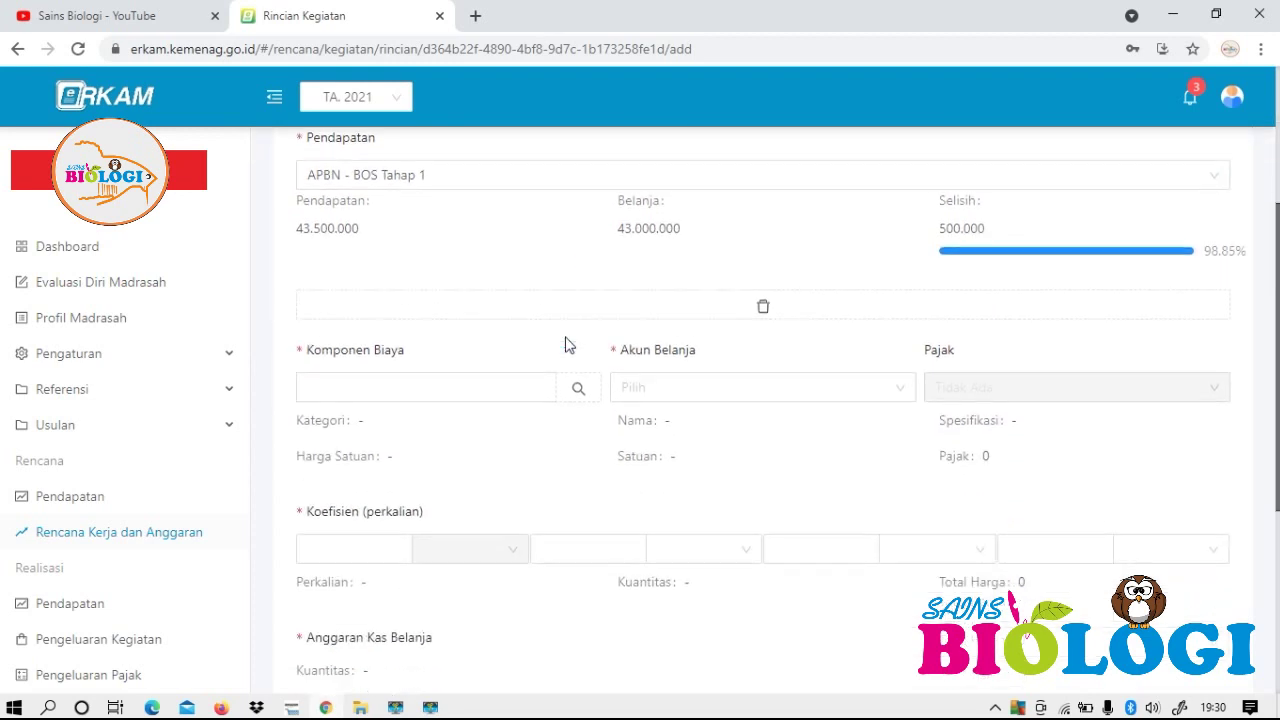
pyautogui.click(571, 397)
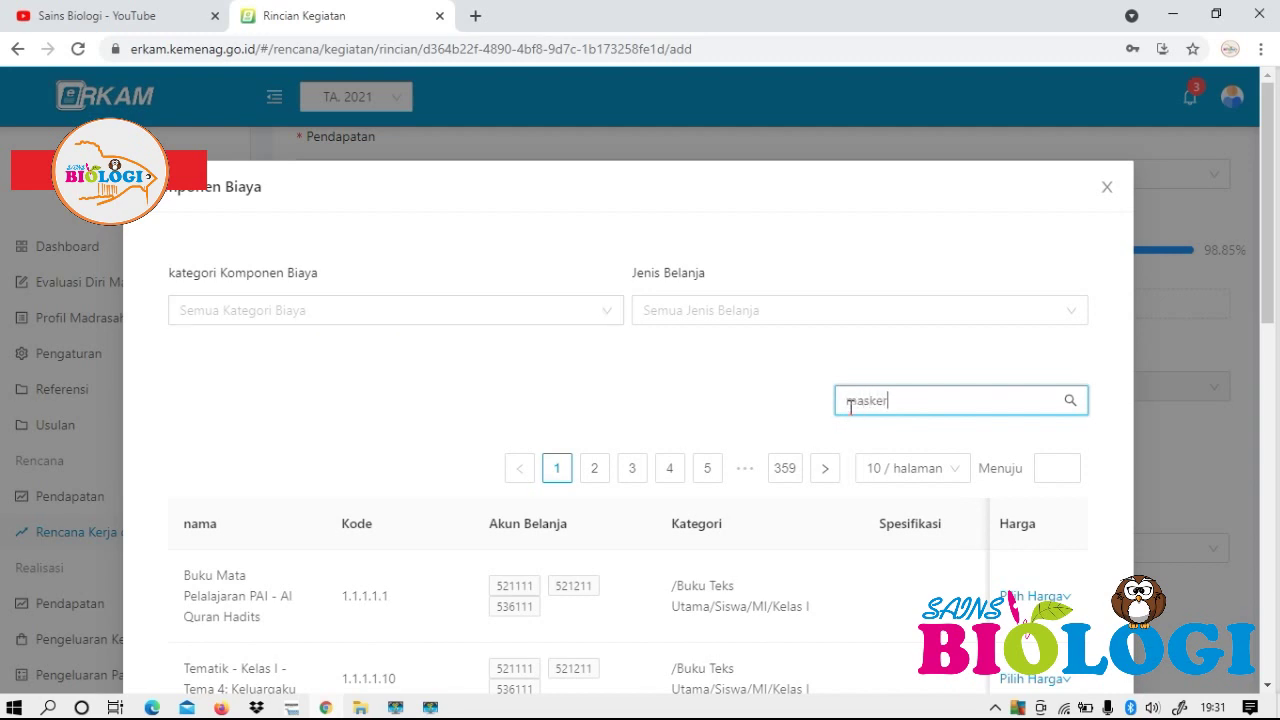
pyautogui.click(1069, 401)
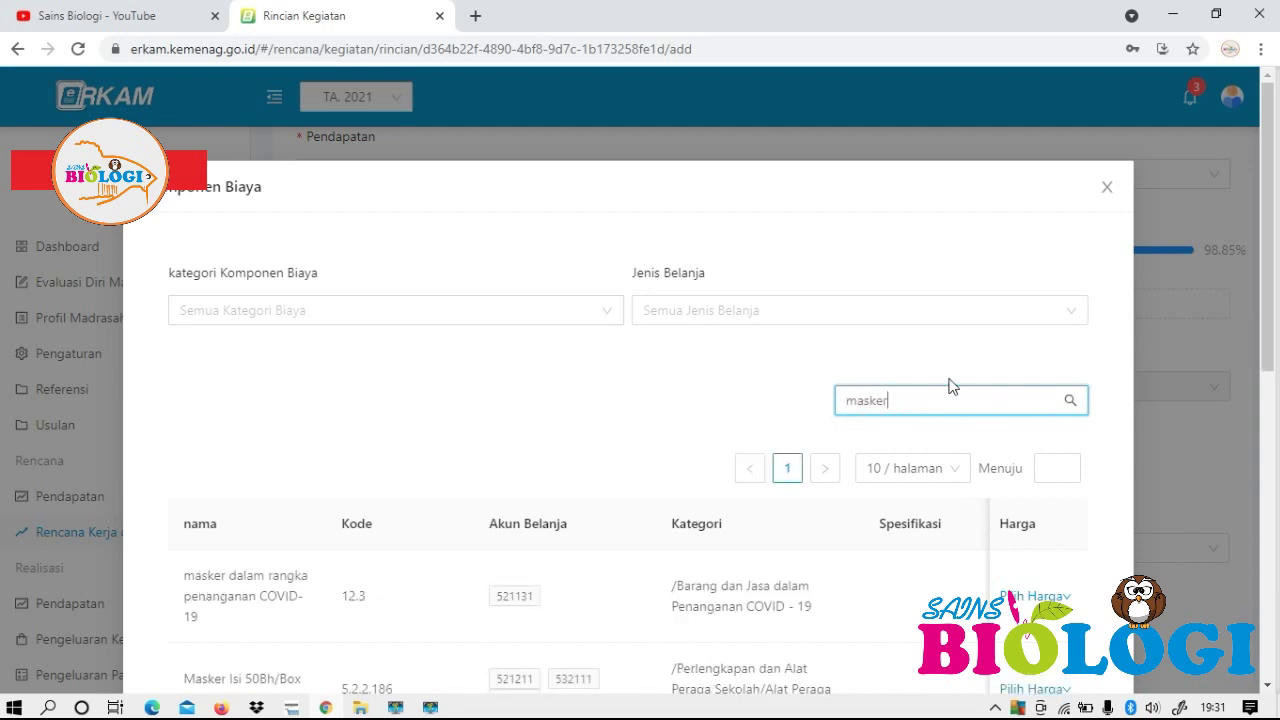
pyautogui.scroll(-1, 470, 336)
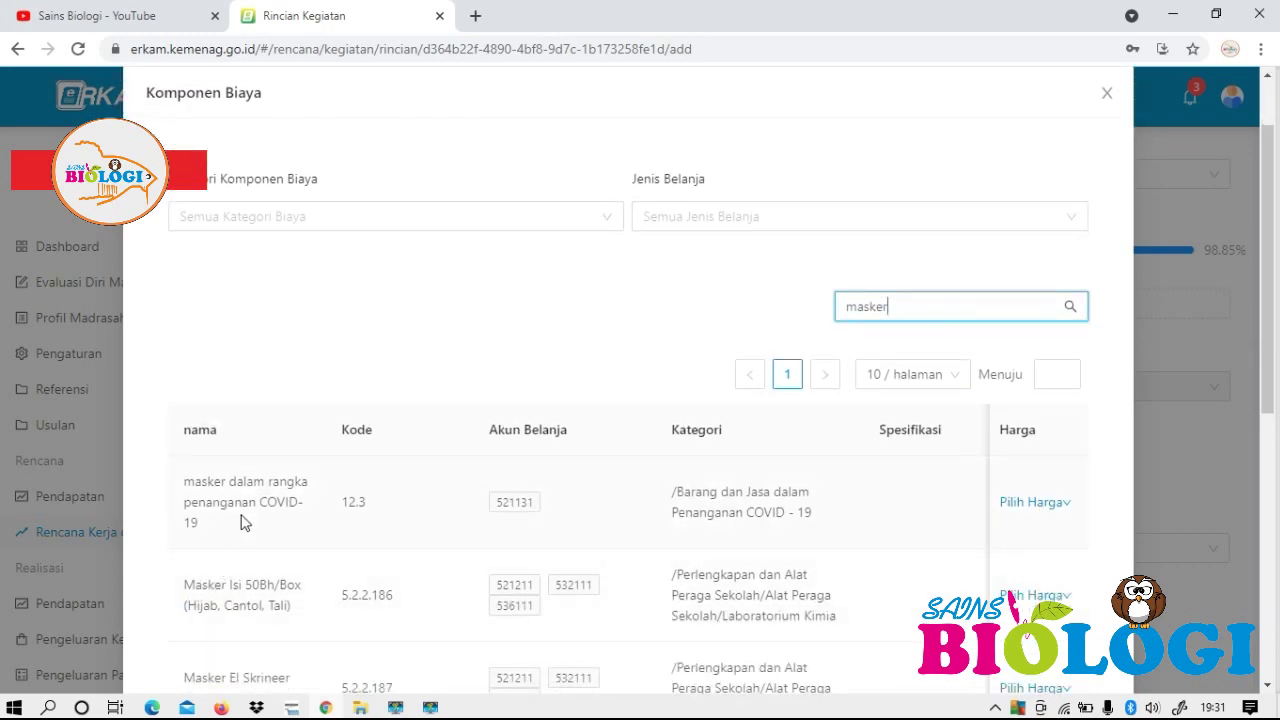
pyautogui.scroll(-1, 252, 518)
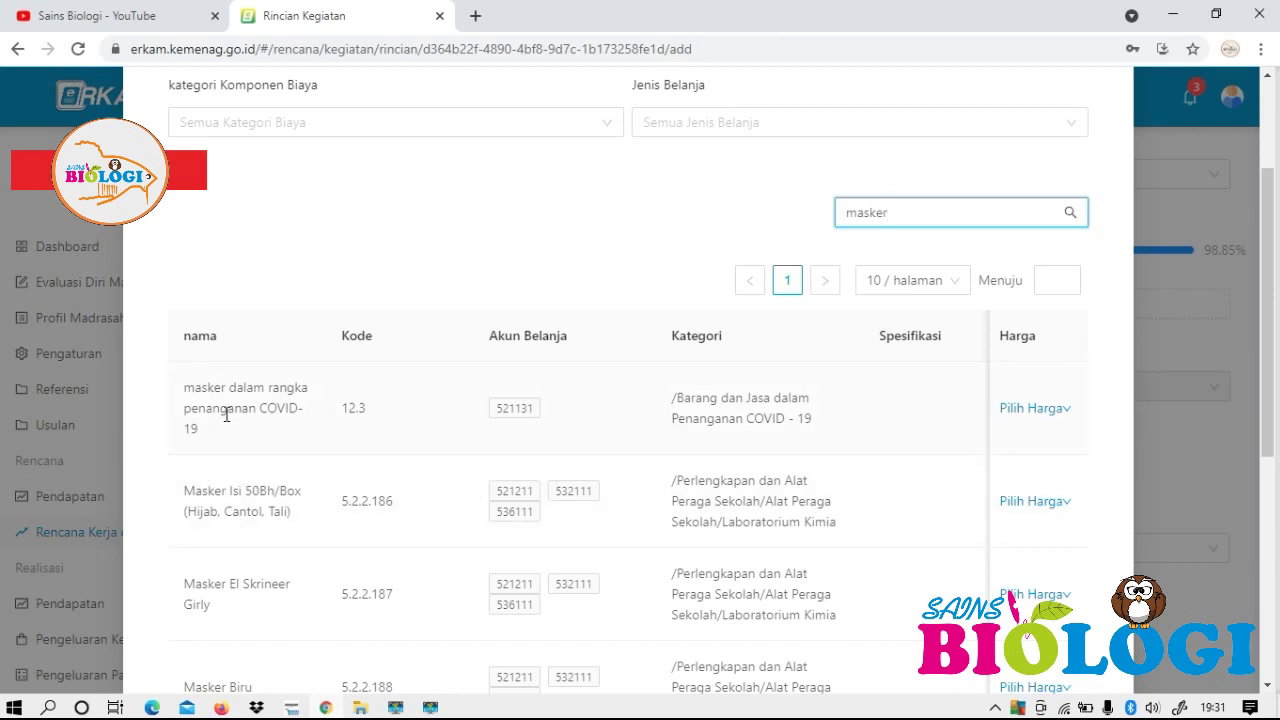
# Choose "masker dalam rangka penanganan COVID-19" as the cost component with a custom unit price of 50000.
pyautogui.click(1054, 410)
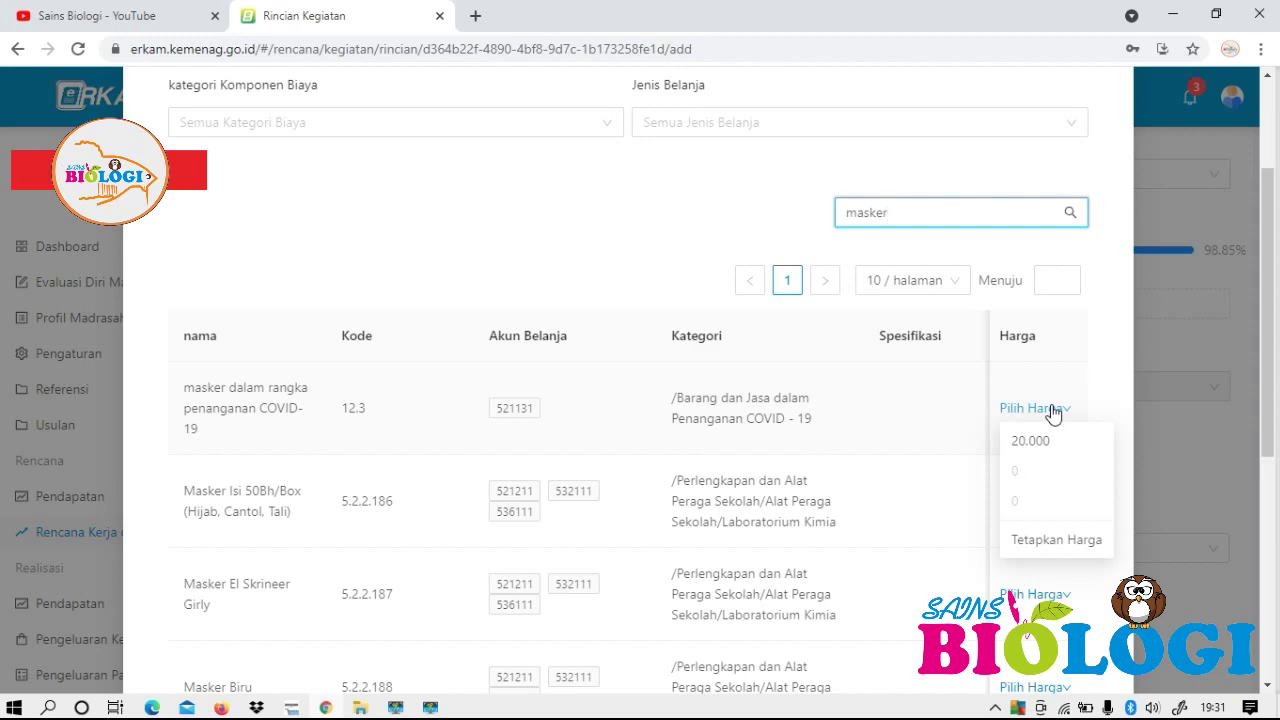
pyautogui.click(1056, 543)
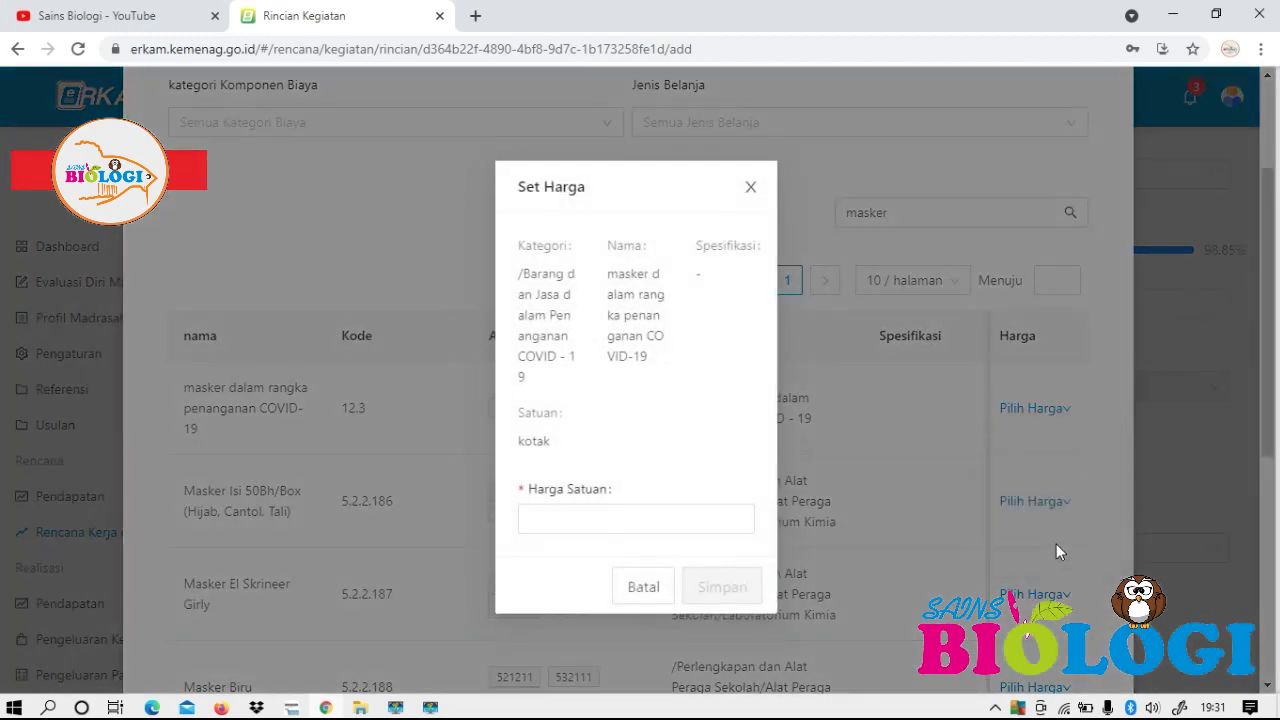
pyautogui.click(666, 514)
pyautogui.write('50000')
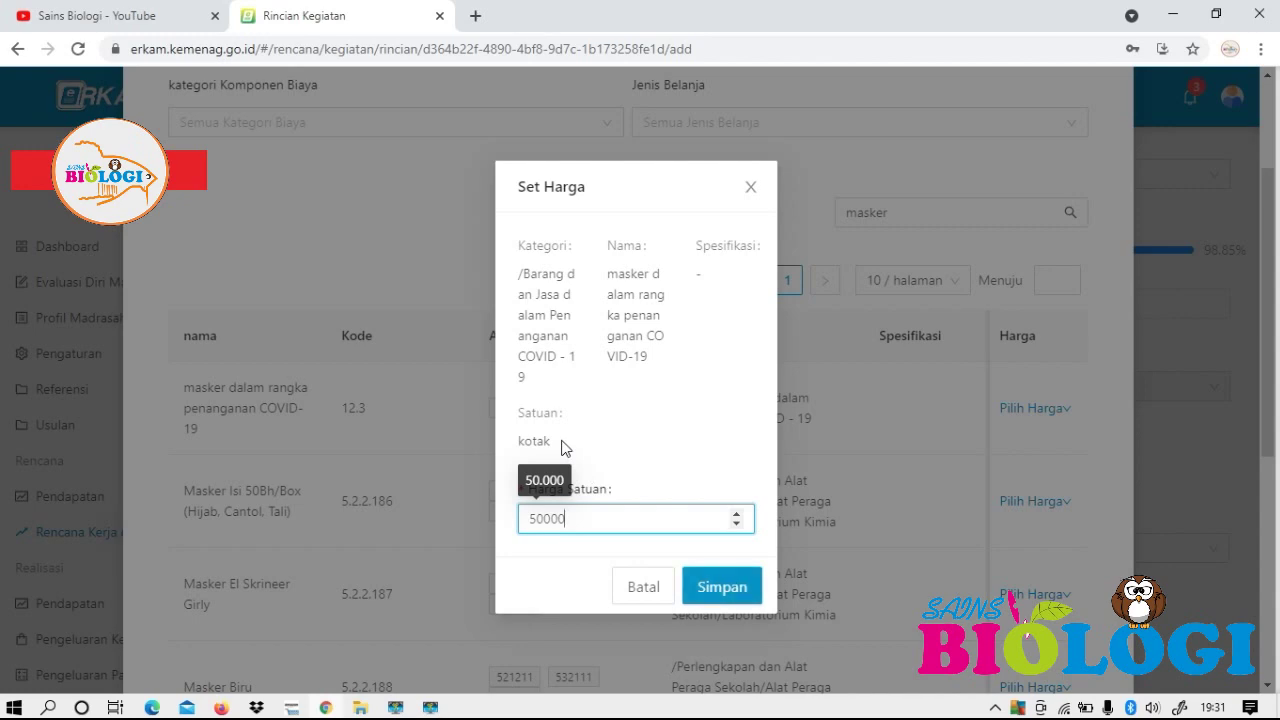
pyautogui.click(728, 598)
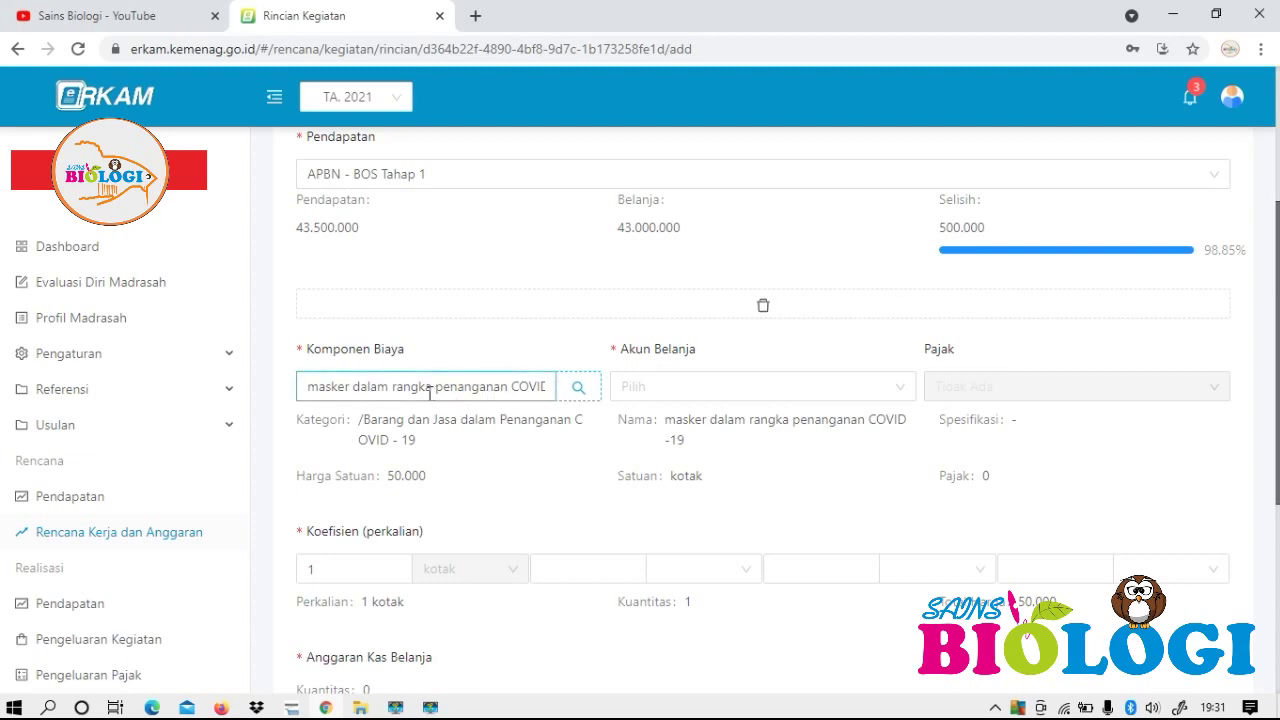
# Set the Akun Belanja to 521131 - Belanja Barang Operasional and the Koefisien to 10 kotak.
pyautogui.click(666, 396)
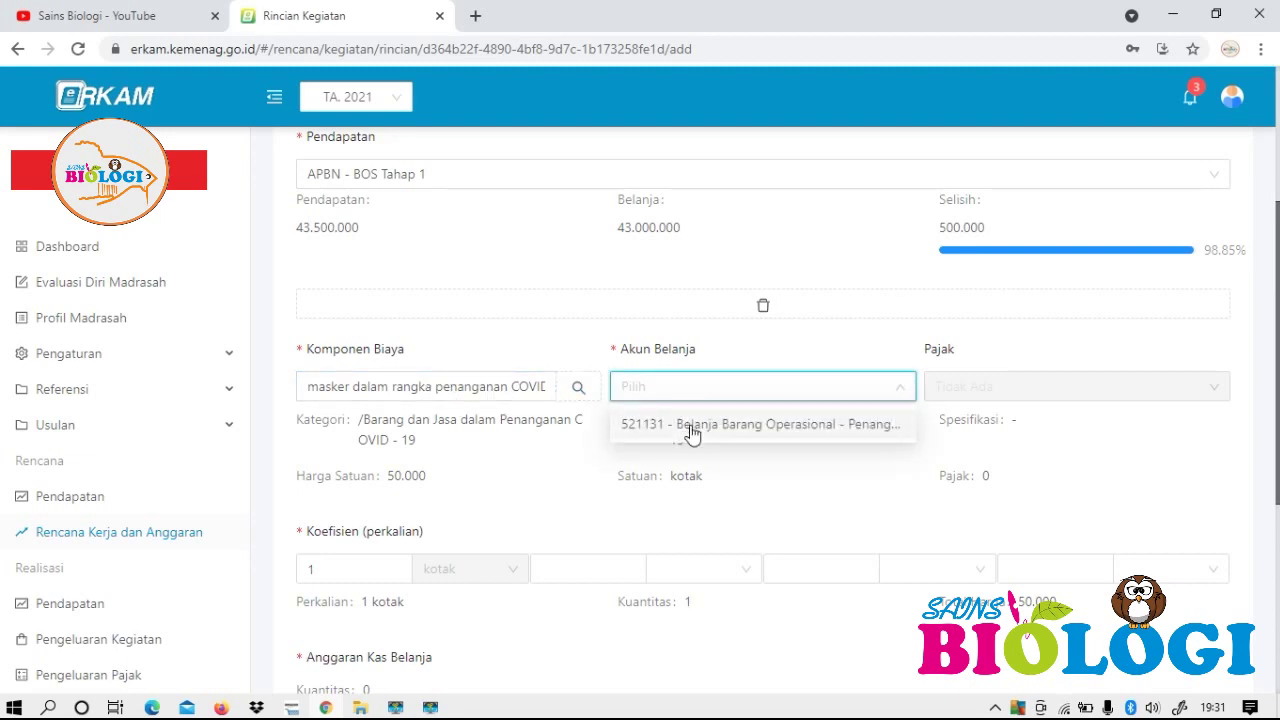
pyautogui.click(692, 430)
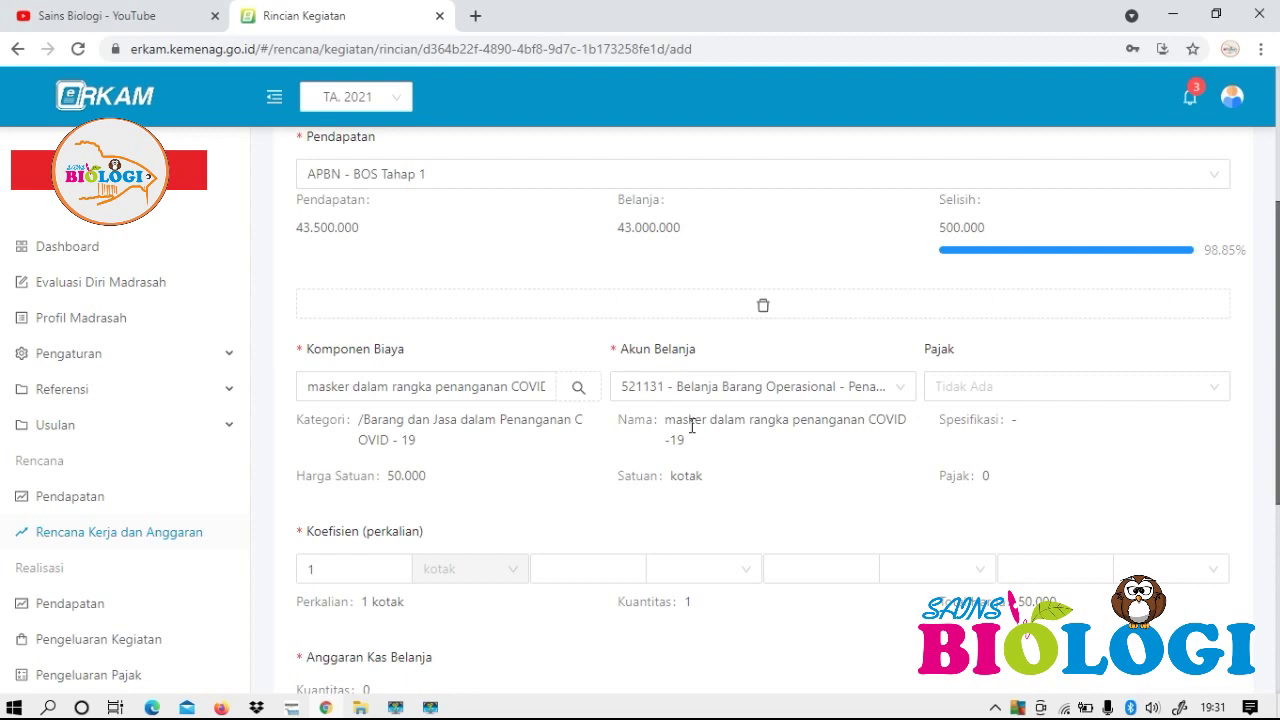
pyautogui.scroll(-1, 692, 426)
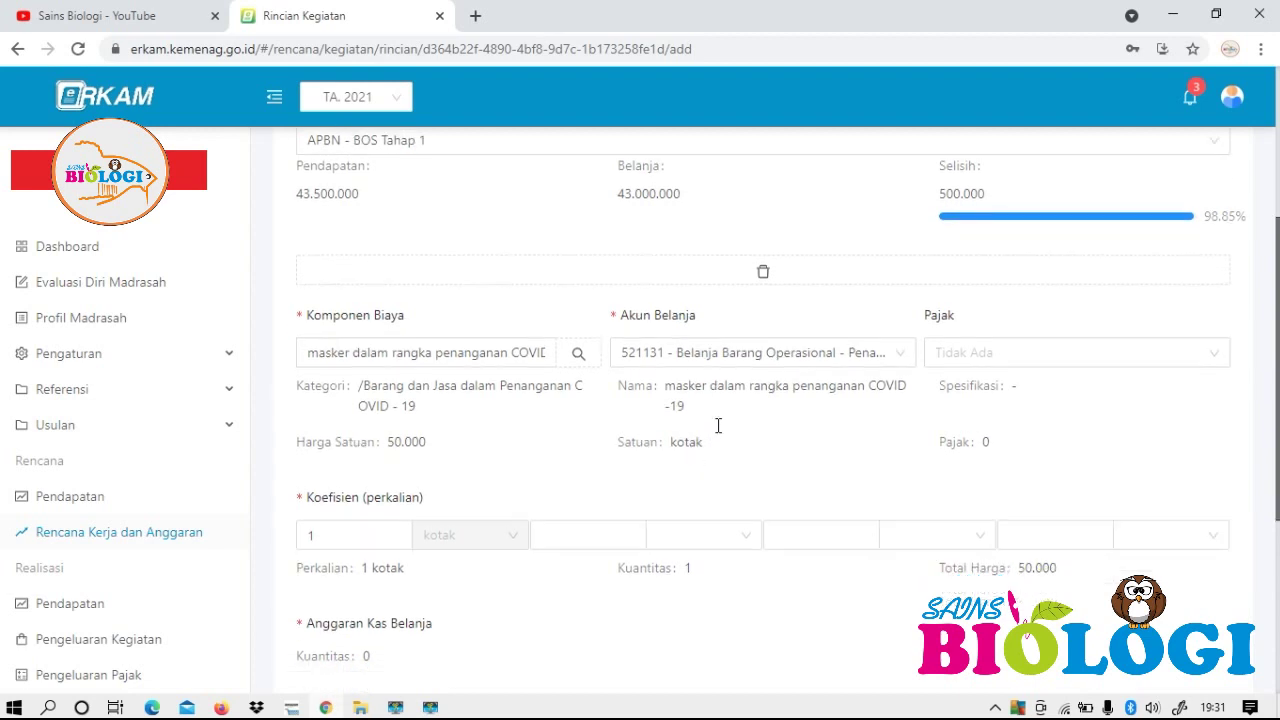
pyautogui.click(613, 467)
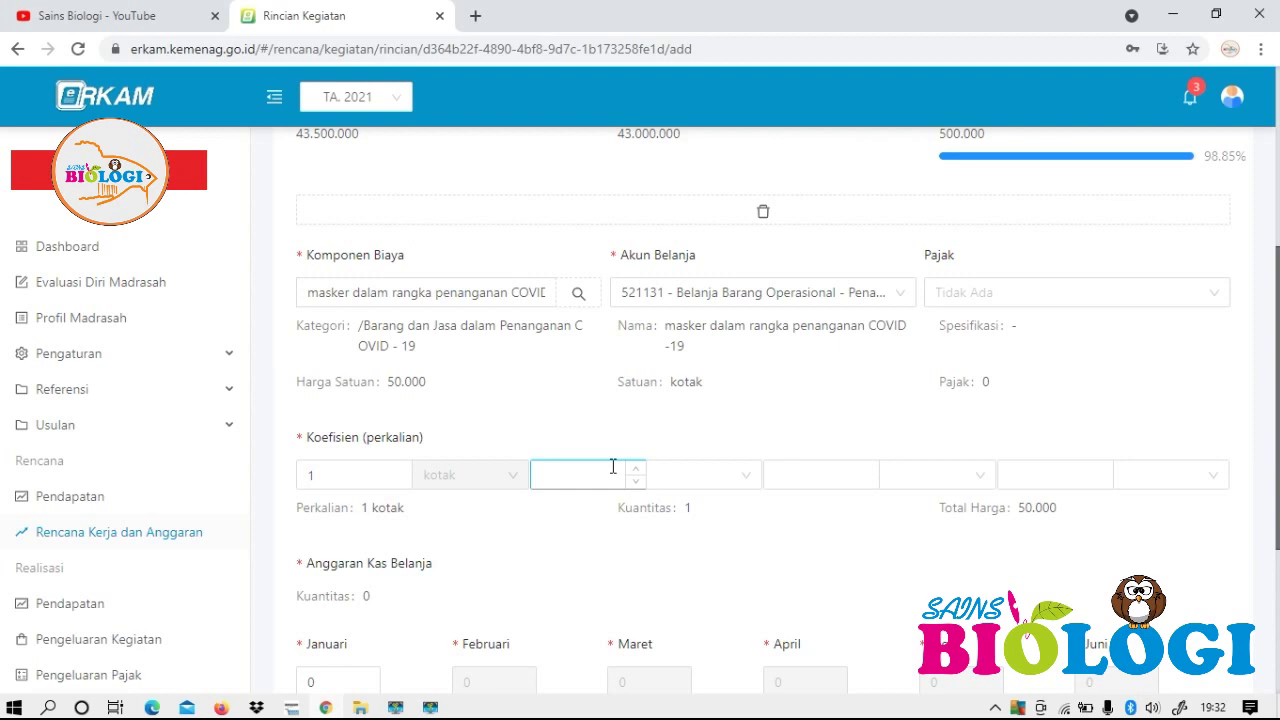
pyautogui.click(379, 472)
pyautogui.doubleClick(292, 471)
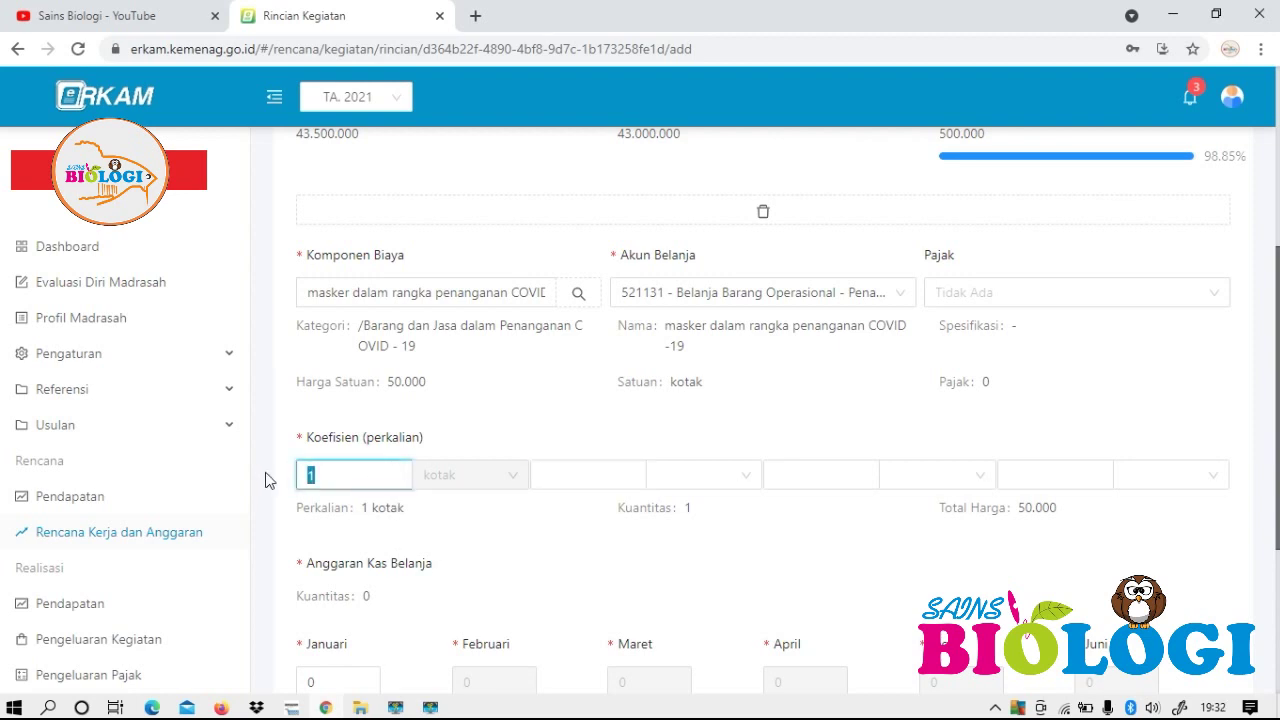
pyautogui.write('0')
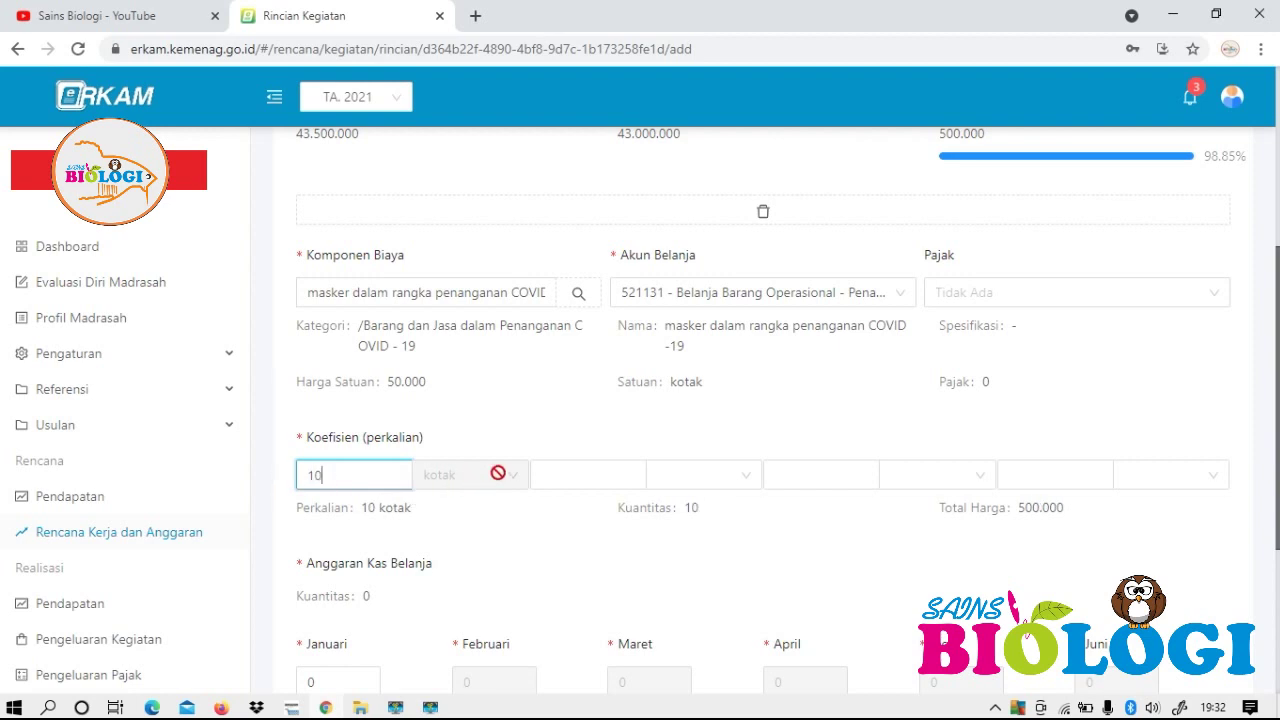
# Allocate a quantity of 10 to Januari in the Anggaran Kas Belanja.
pyautogui.scroll(-1, 554, 458)
pyautogui.scroll(-3, 554, 458)
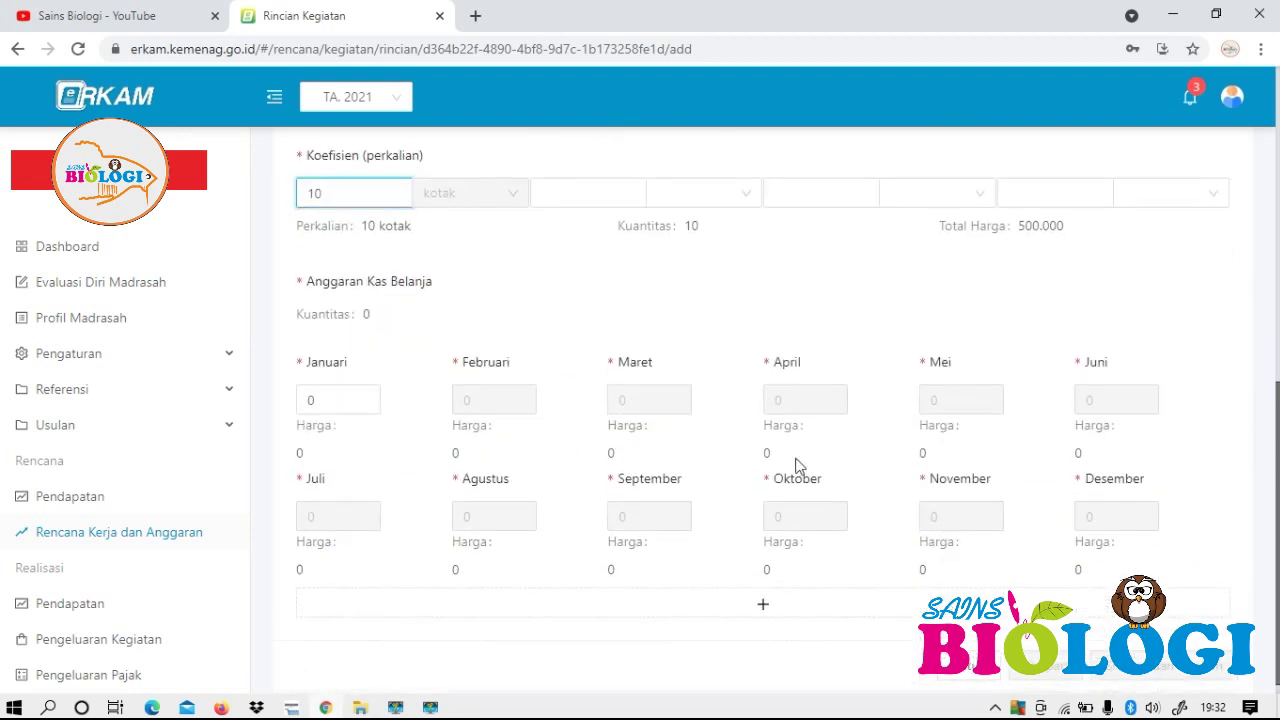
pyautogui.click(351, 397)
pyautogui.press('BackSpace')
pyautogui.write('10')
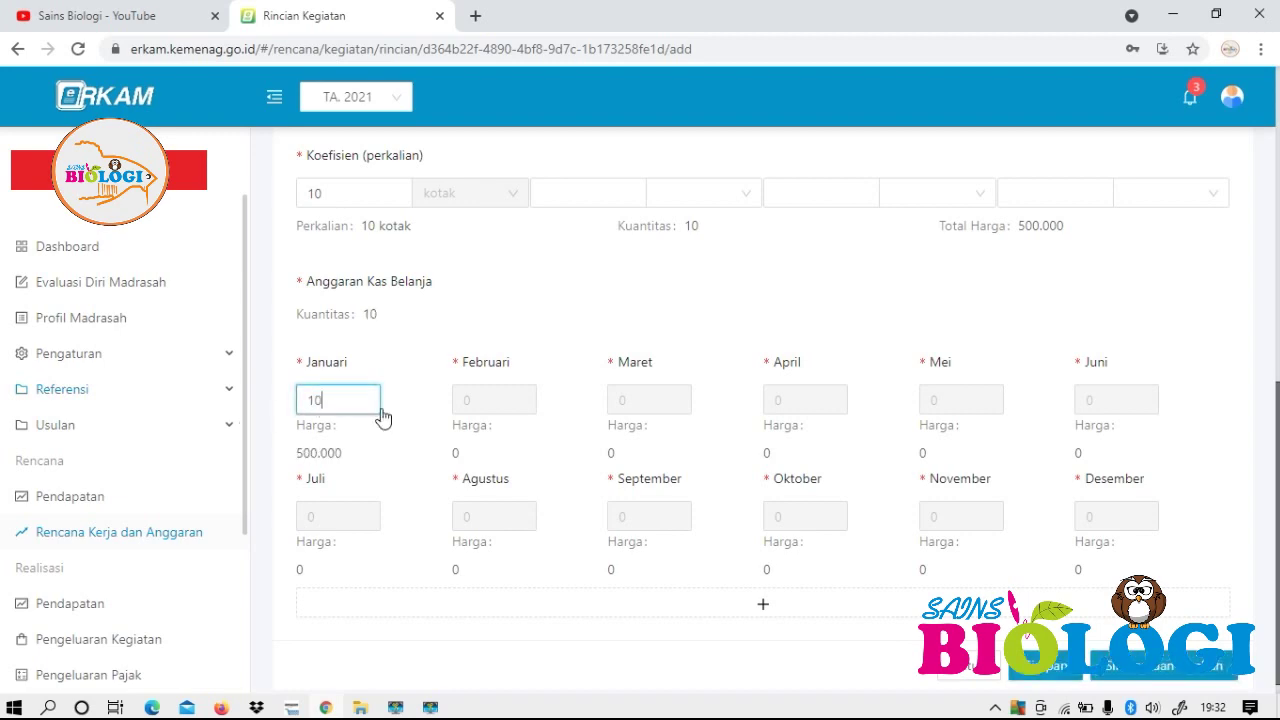
# Try a Januari quantity of 5 in the Anggaran Kas Belanja, and restore it to 10.
pyautogui.scroll(4, 609, 400)
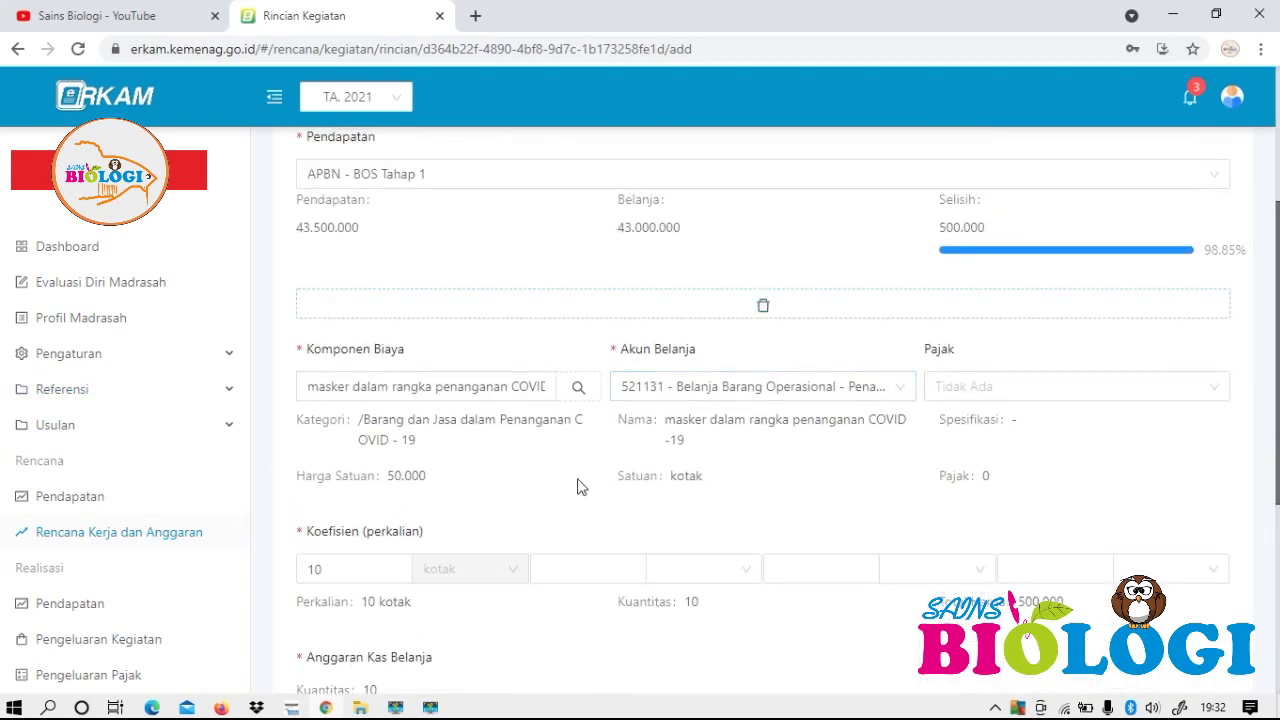
pyautogui.scroll(-3, 697, 409)
pyautogui.scroll(-1, 1025, 545)
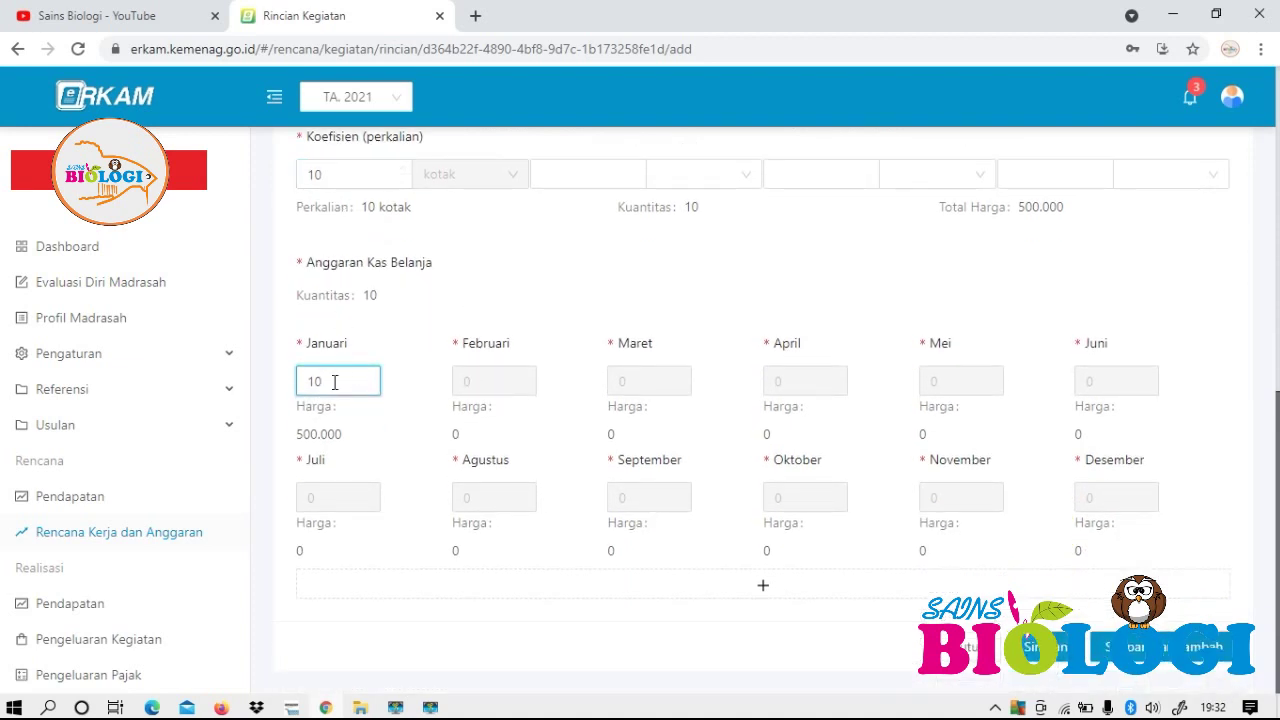
pyautogui.moveTo(331, 380); pyautogui.dragTo(211, 394)
pyautogui.write('5')
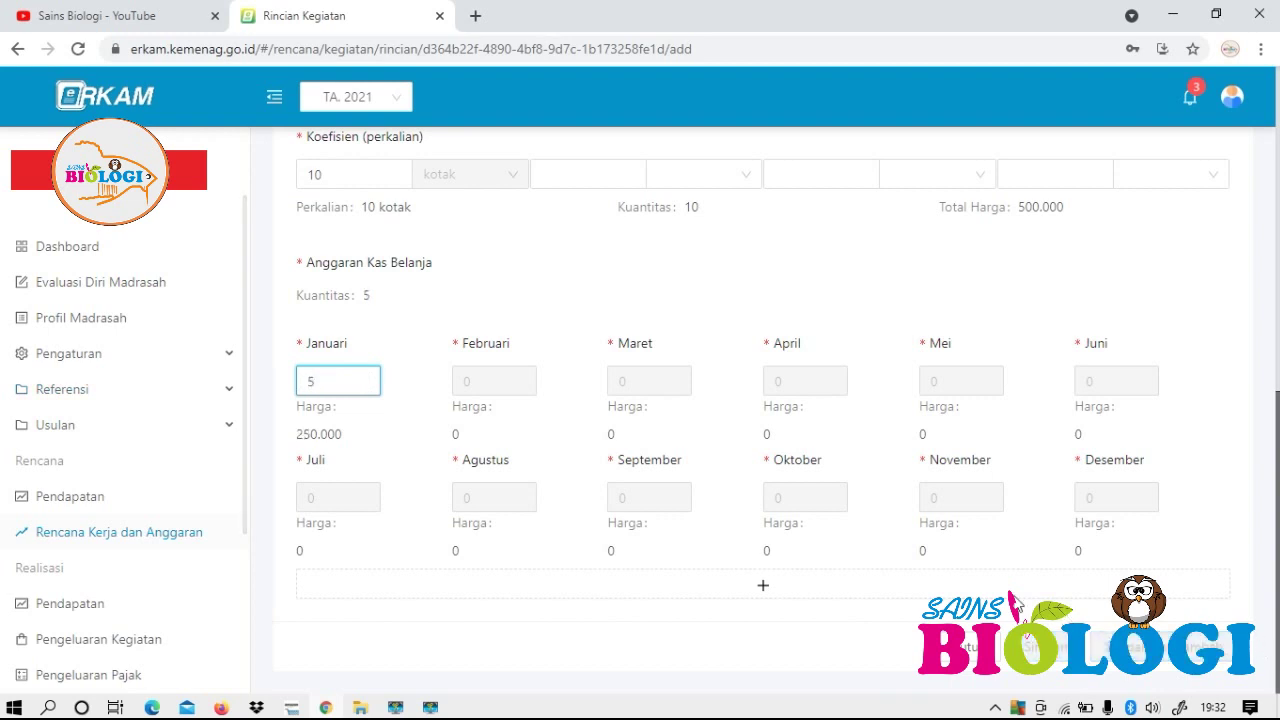
pyautogui.press('BackSpace')
pyautogui.write('10')
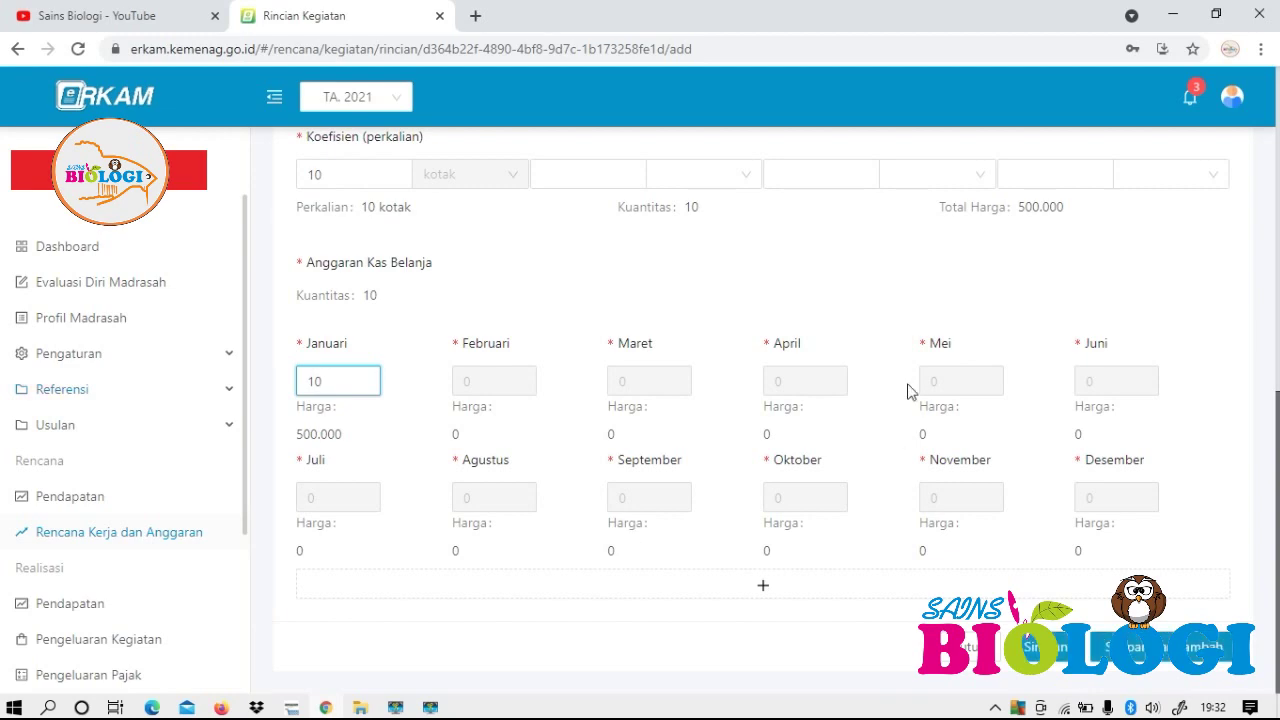
# Review the completed mask cost item and save it without adding another.
pyautogui.scroll(5, 748, 260)
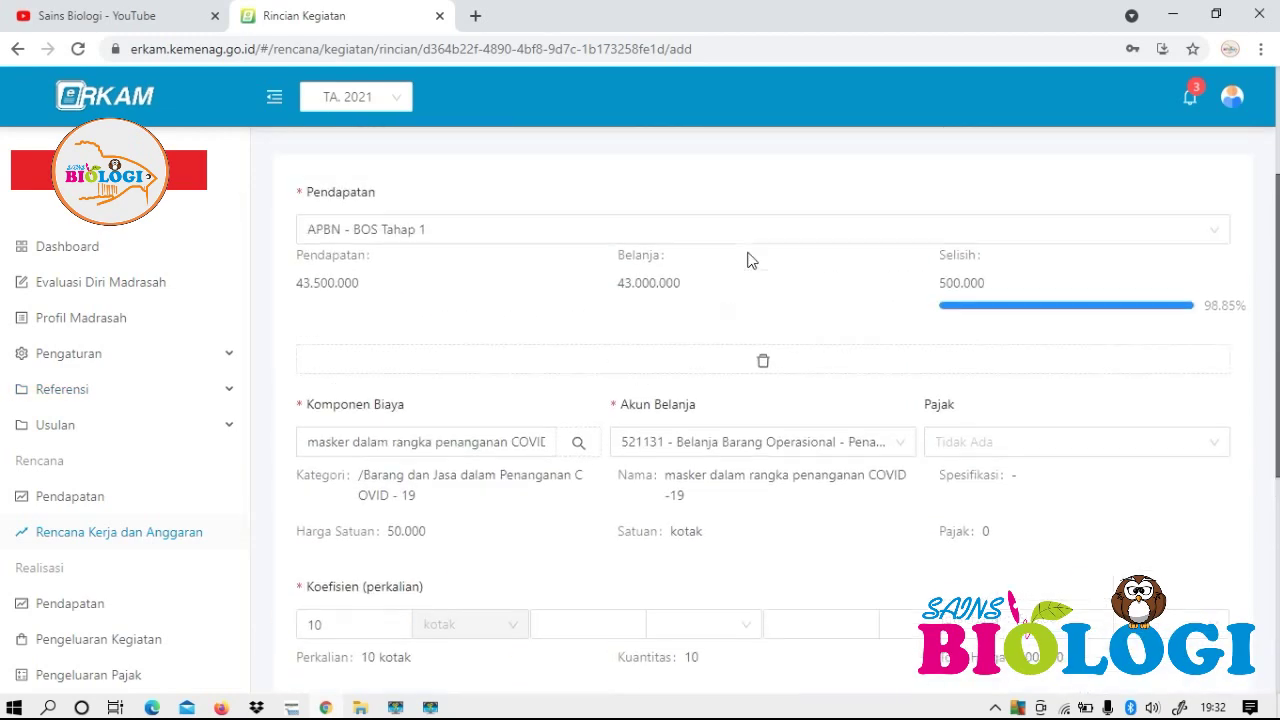
pyautogui.scroll(-3, 823, 380)
pyautogui.scroll(-2, 912, 530)
pyautogui.click(1030, 648)
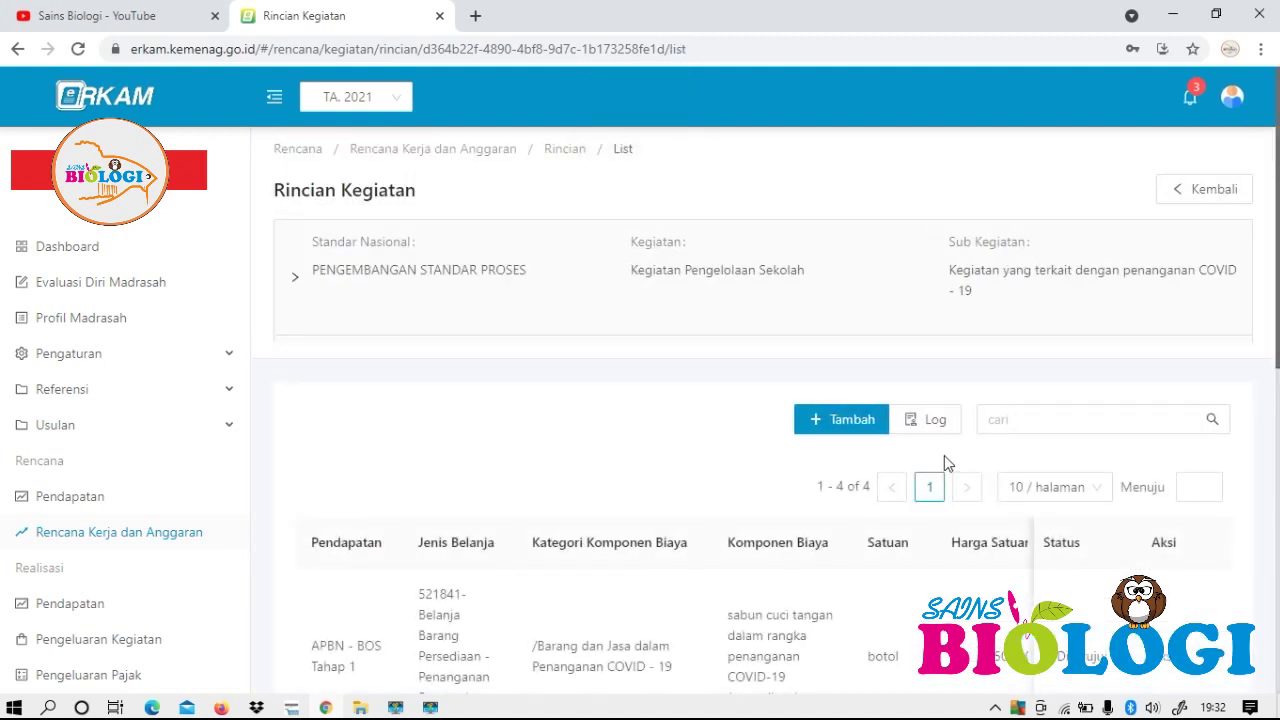
# Check the new mask item's price, quantity, total and approval status in the Rincian list, and log out of the account.
pyautogui.scroll(-3, 943, 457)
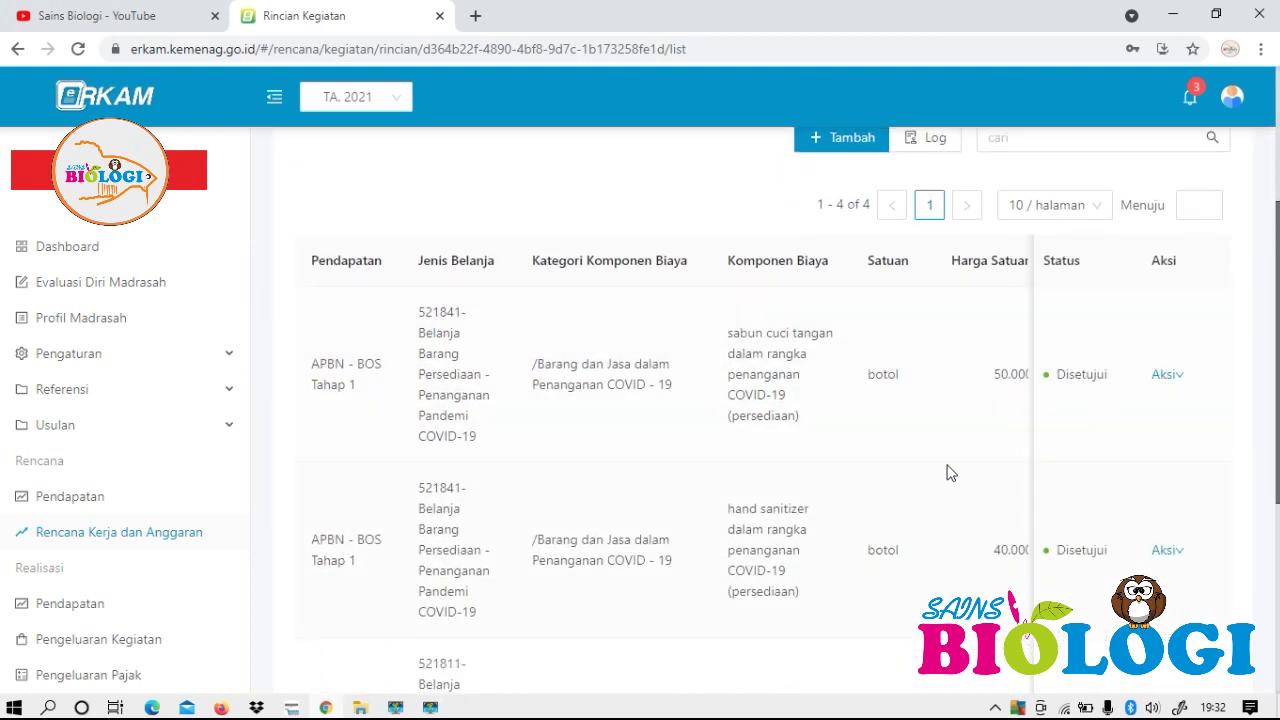
pyautogui.scroll(-4, 950, 473)
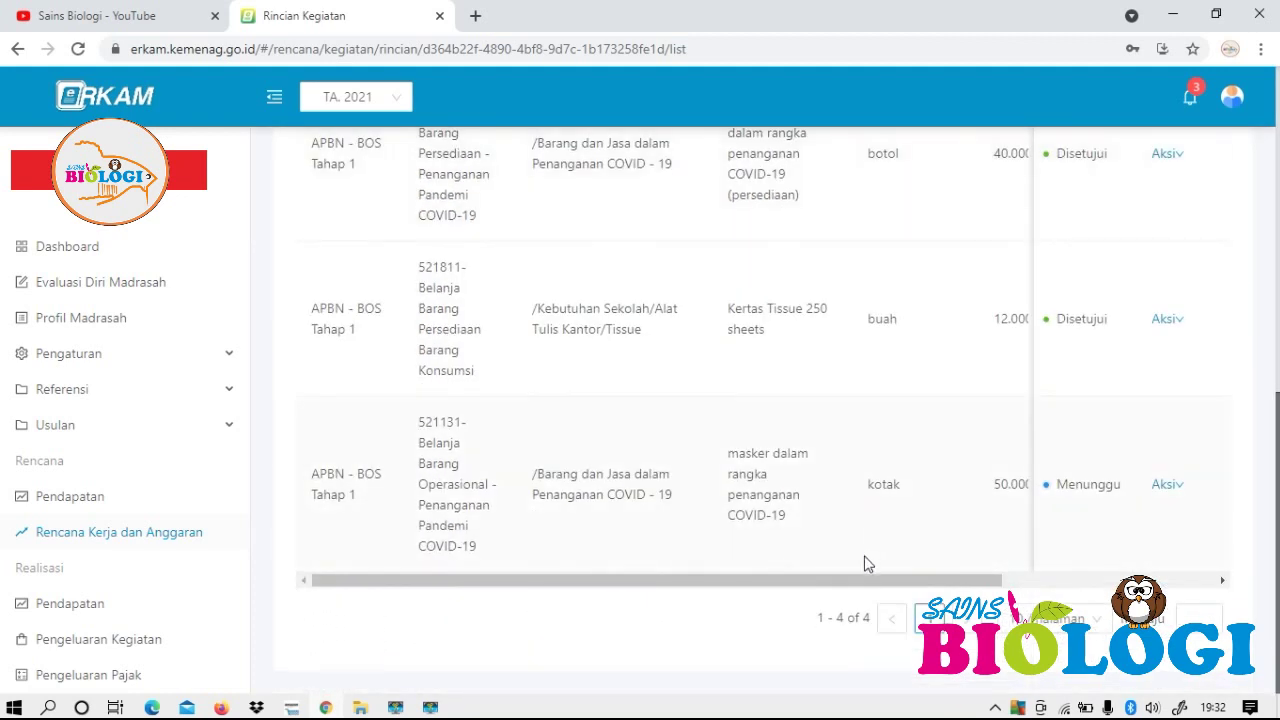
pyautogui.moveTo(818, 581); pyautogui.dragTo(1059, 584)
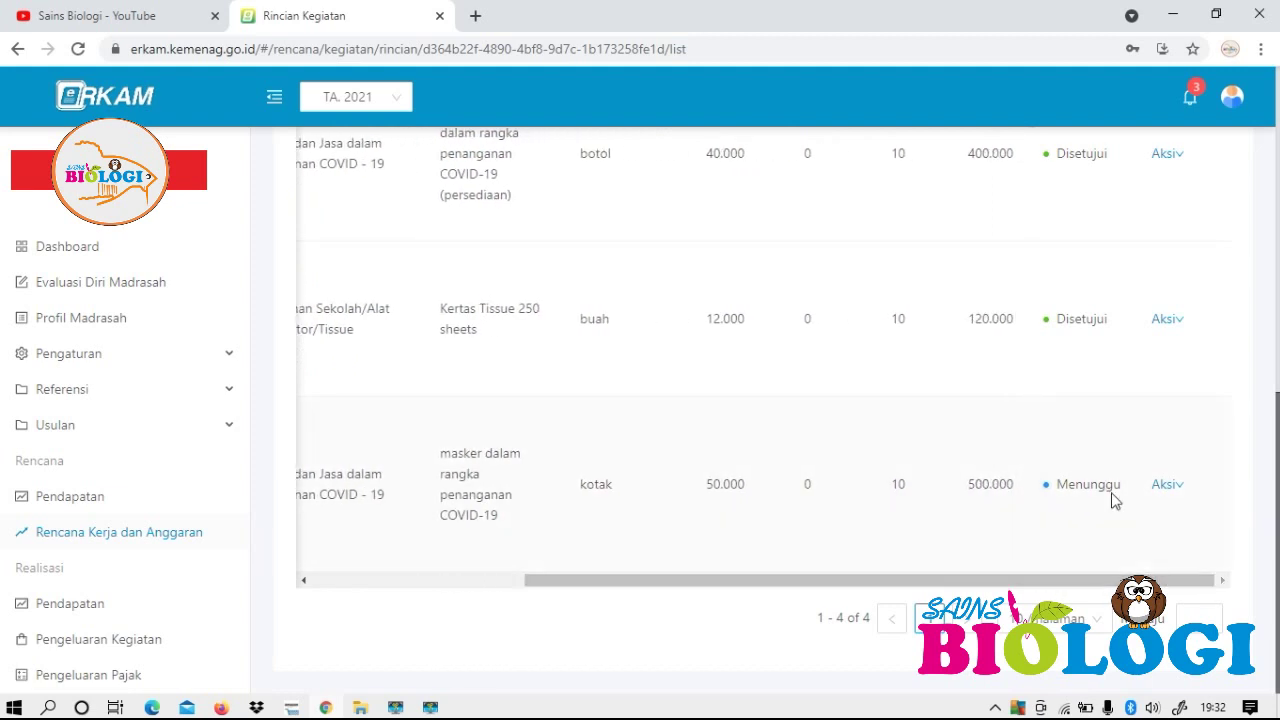
pyautogui.moveTo(978, 585); pyautogui.dragTo(766, 585)
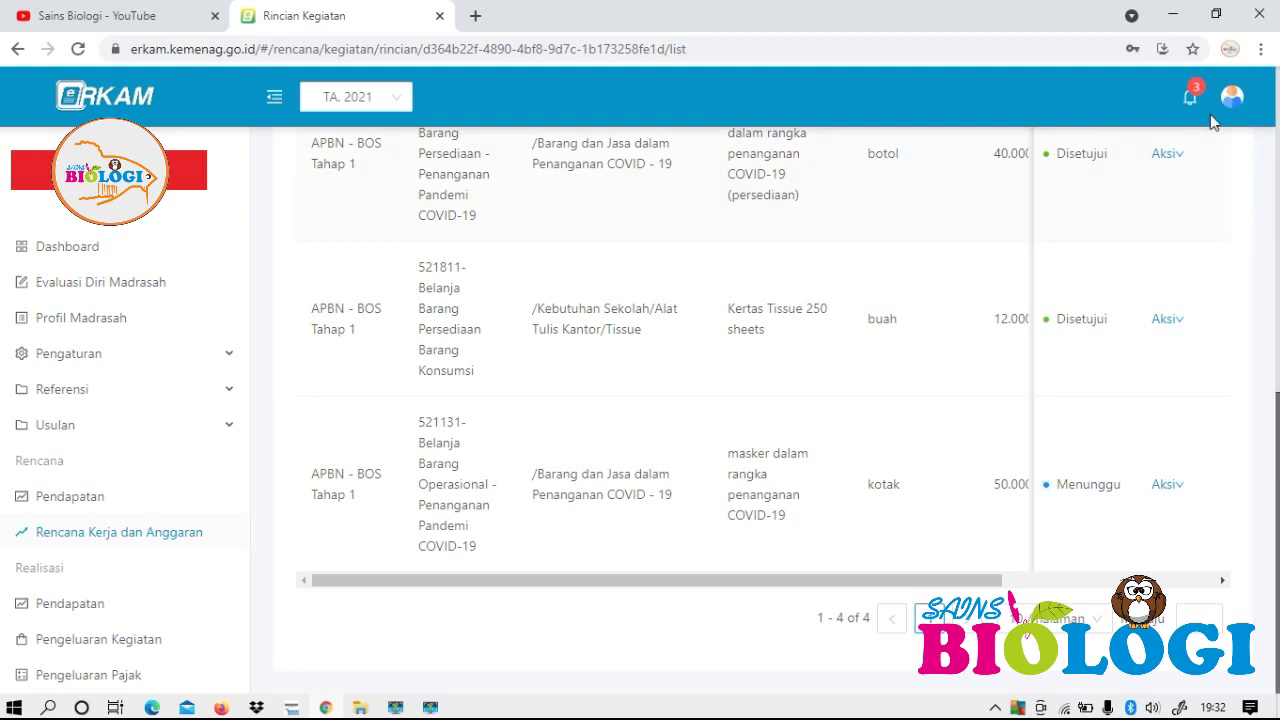
pyautogui.click(1165, 225)
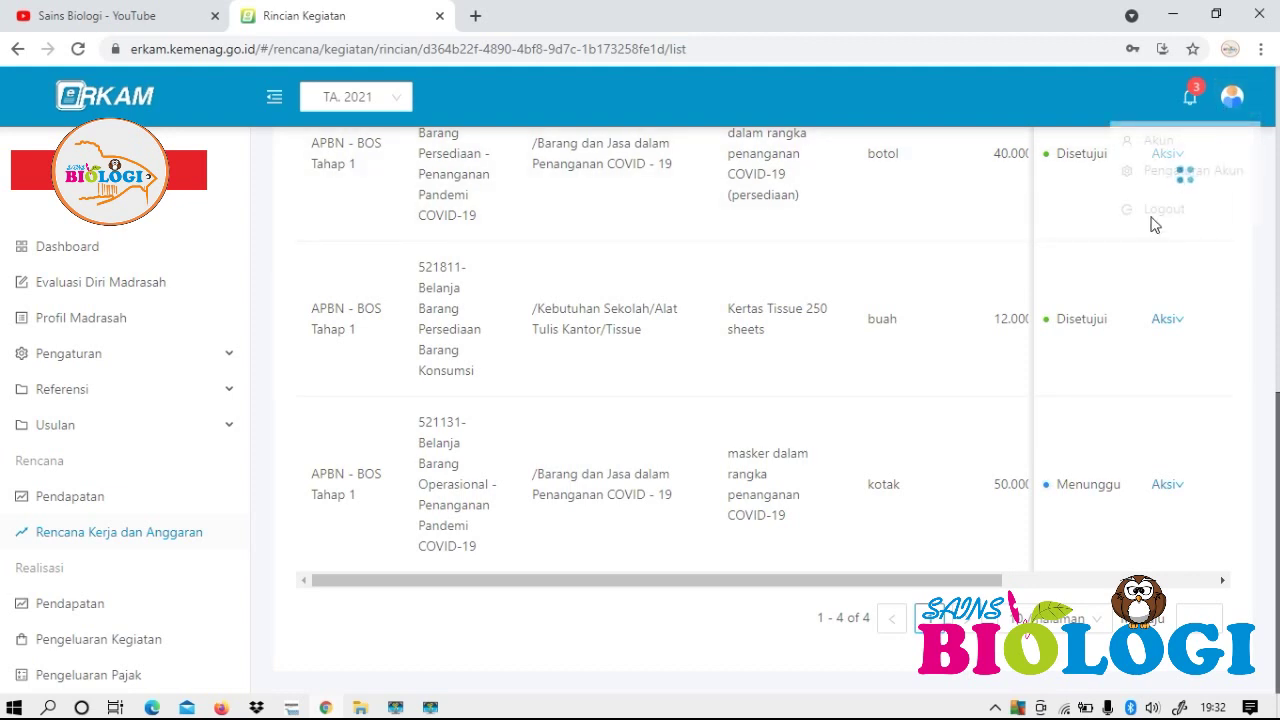
# Finish logging out and try to sign in with the other saved madrasah account's e-mail and password.
pyautogui.click(1175, 208)
pyautogui.click(706, 289)
pyautogui.click(678, 288)
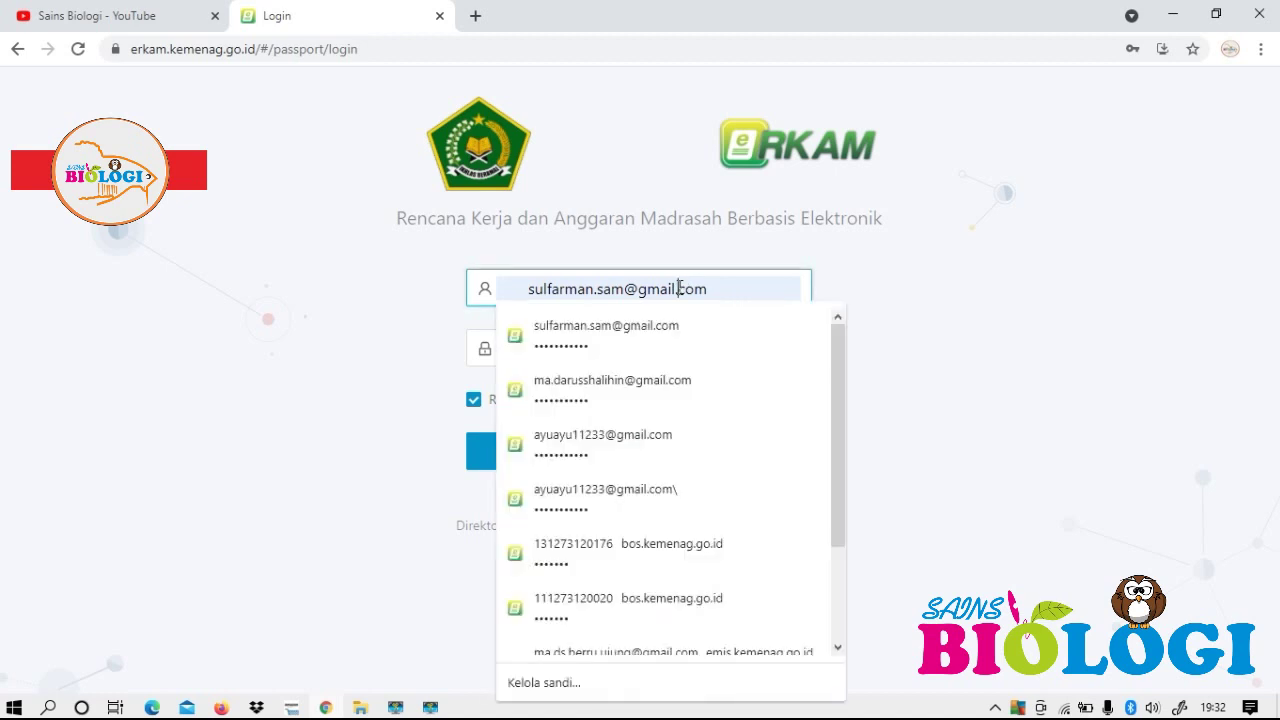
pyautogui.click(662, 374)
pyautogui.click(630, 449)
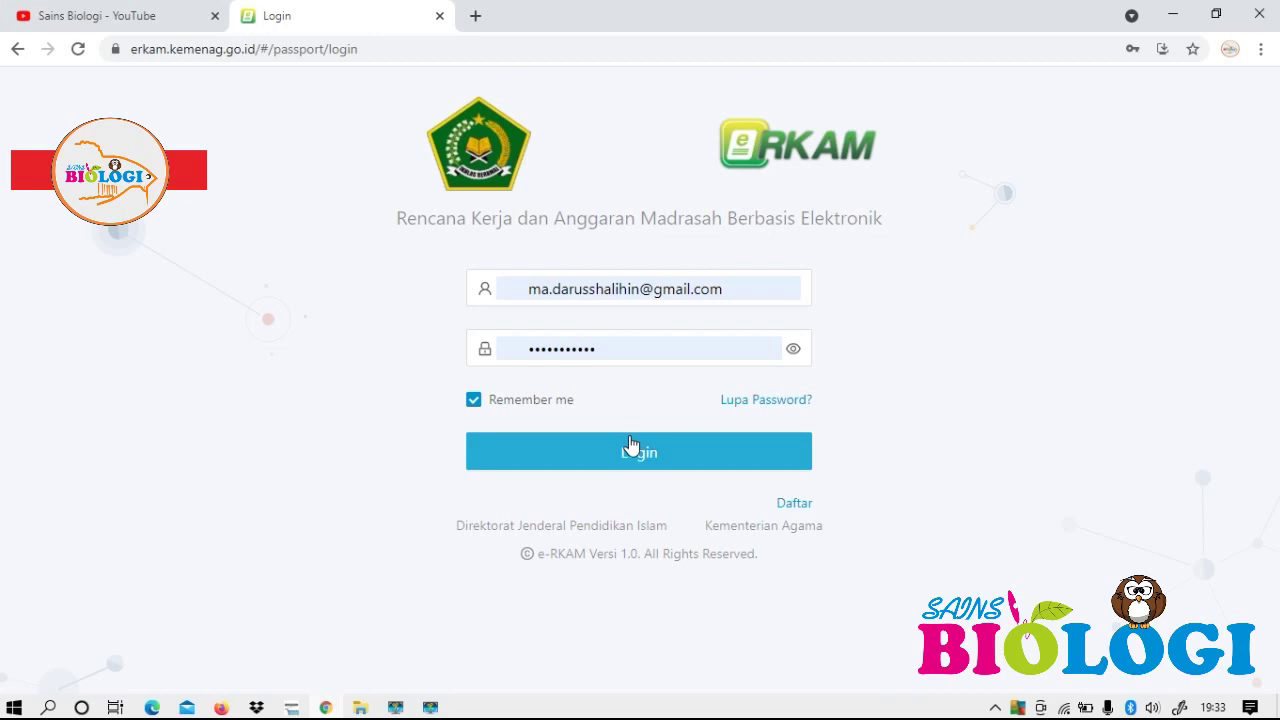
pyautogui.click(630, 445)
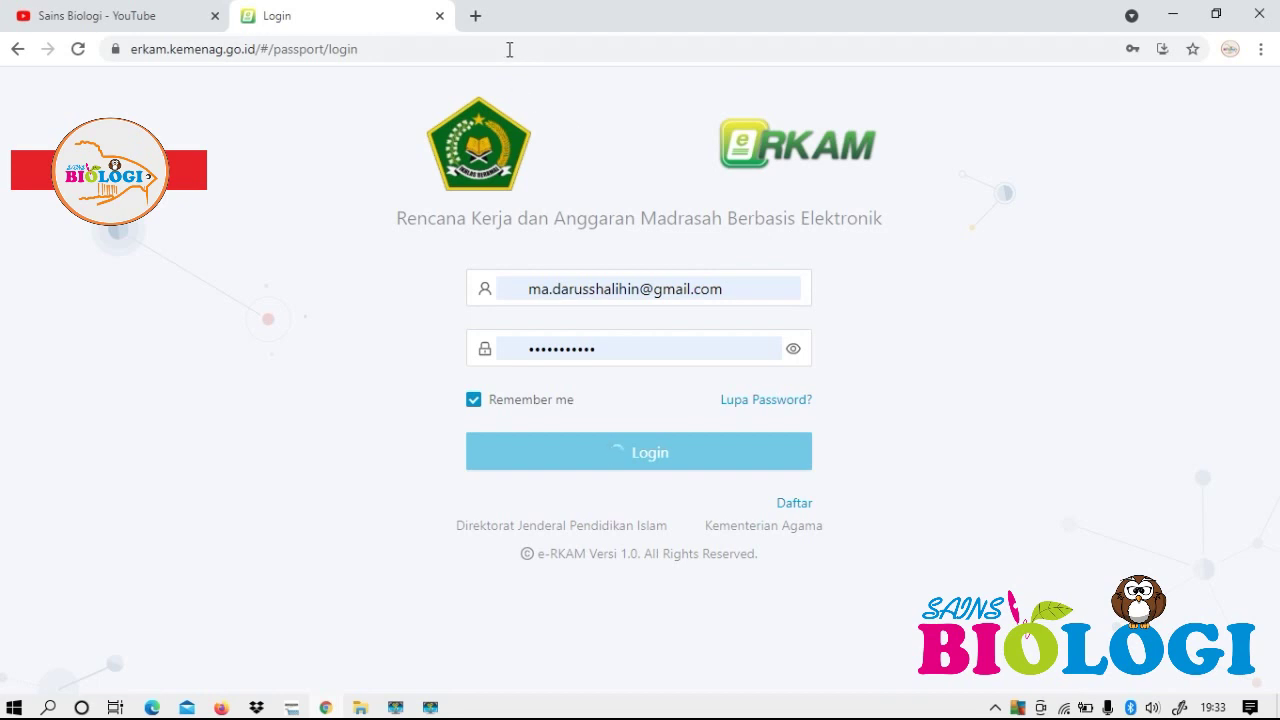
# Open erkam.kemenag.go.id in a new browser tab and check the earlier login page.
pyautogui.click(477, 17)
pyautogui.write('erkam.kemenag.go.id')
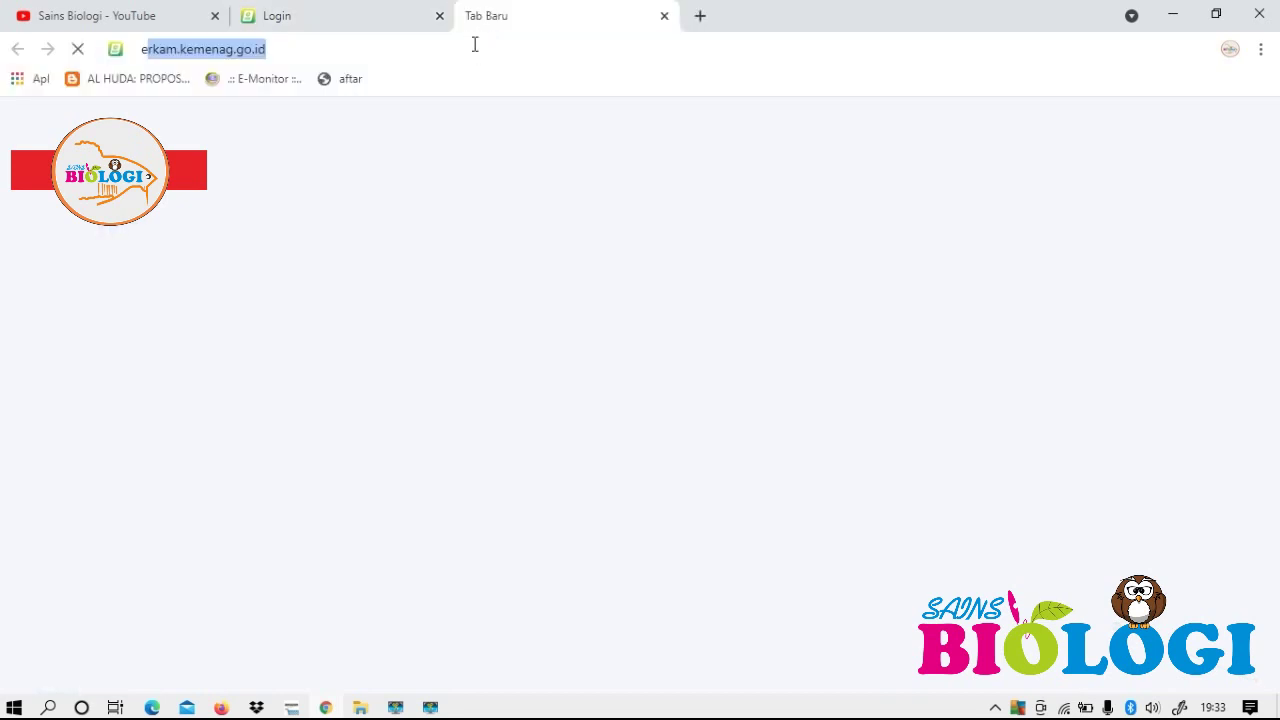
pyautogui.press('Return')
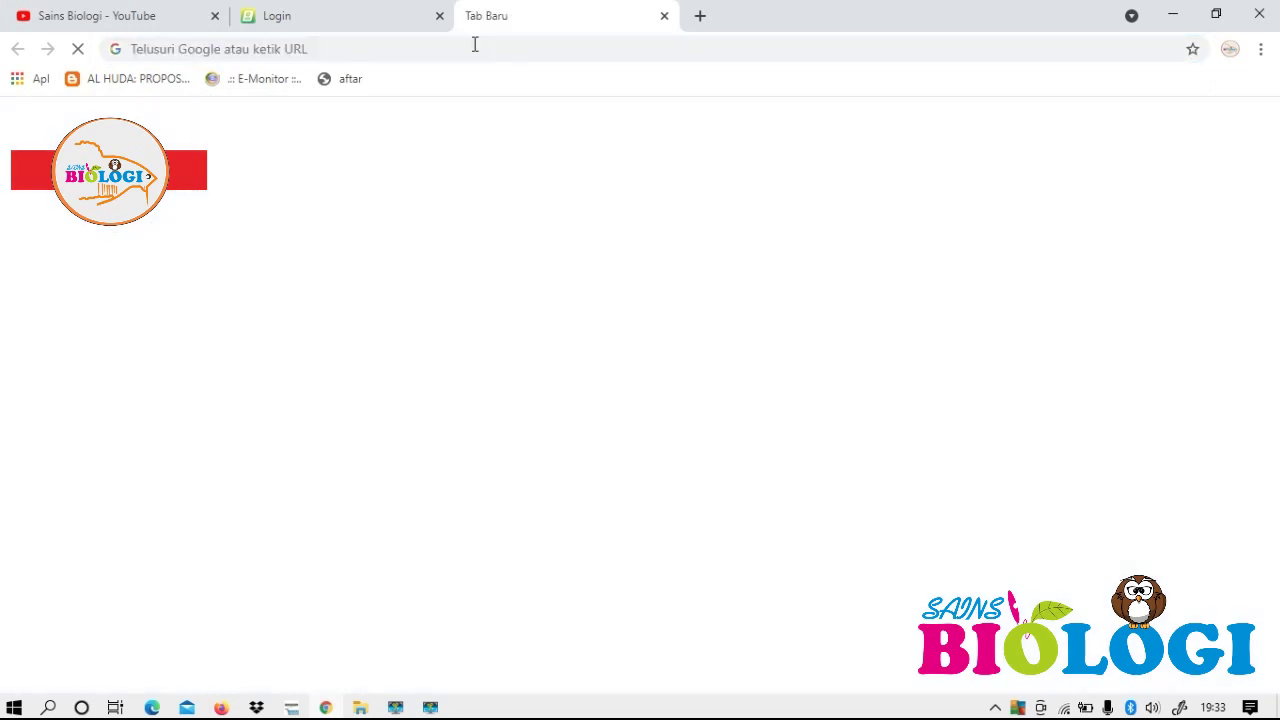
pyautogui.click(466, 45)
pyautogui.write('er')
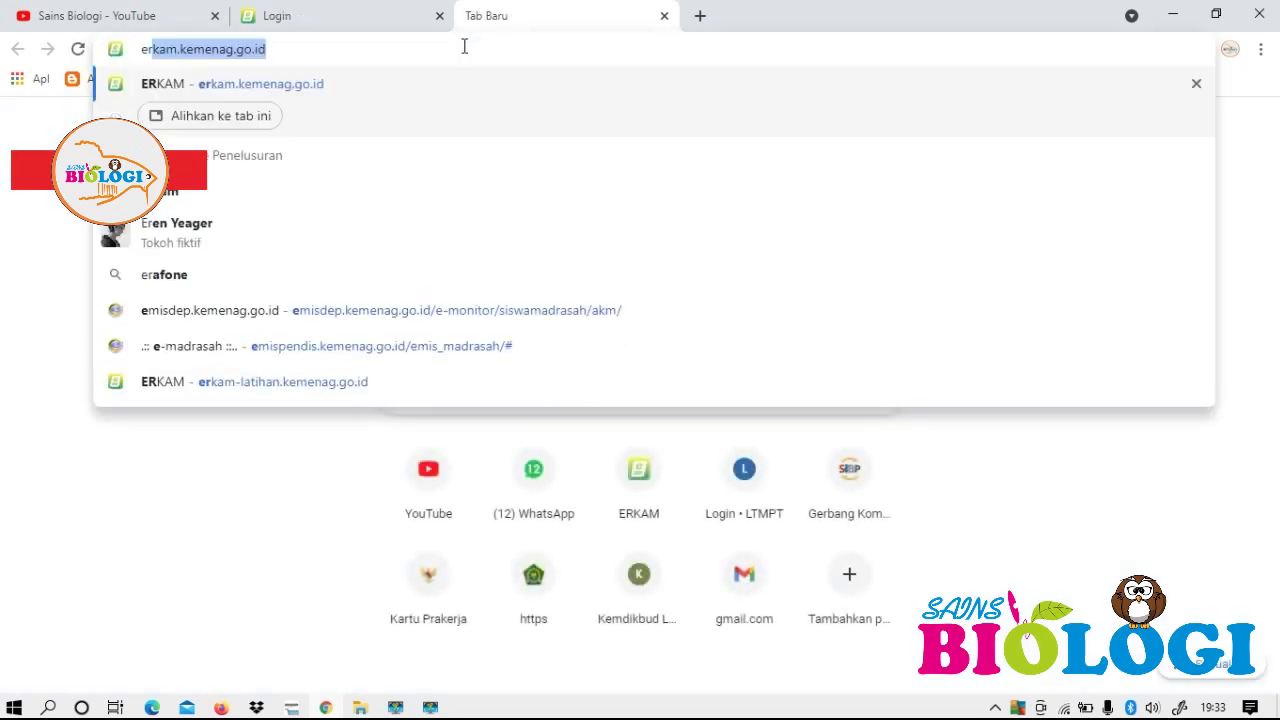
pyautogui.press('Return')
pyautogui.click(357, 15)
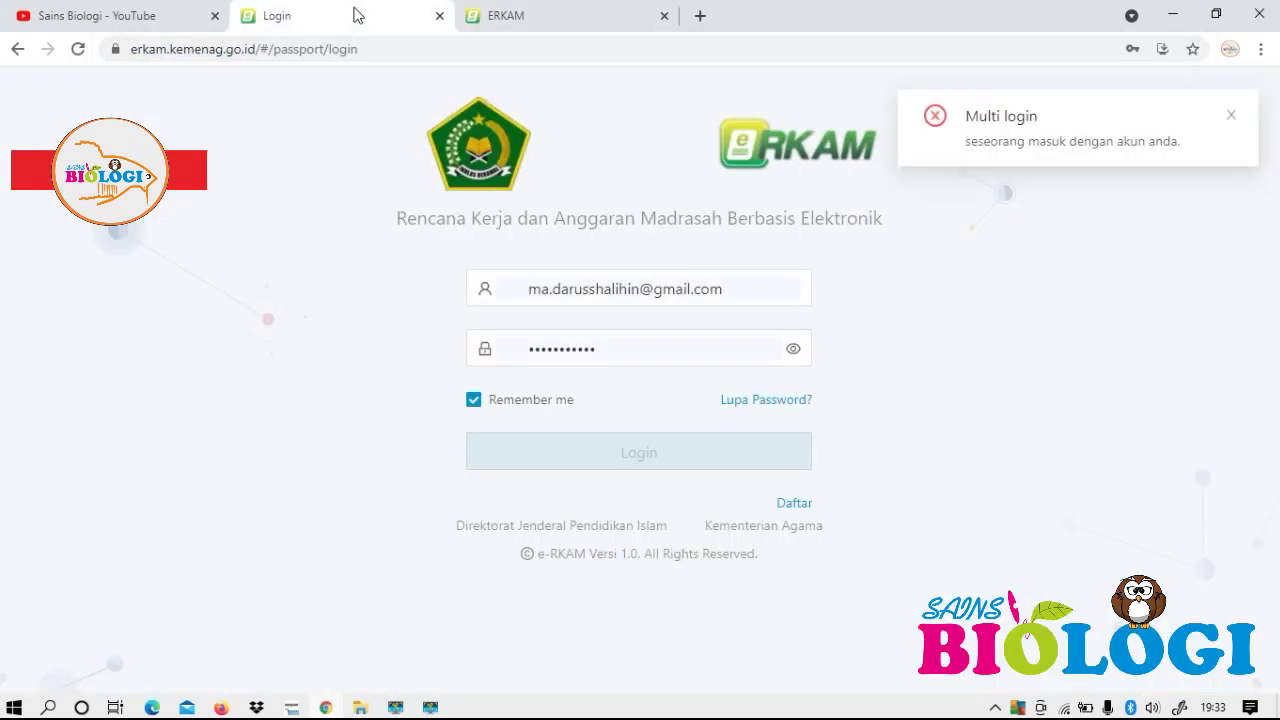
# Sign in on the new e-RKAM page with the same saved e-mail and password.
pyautogui.click(584, 18)
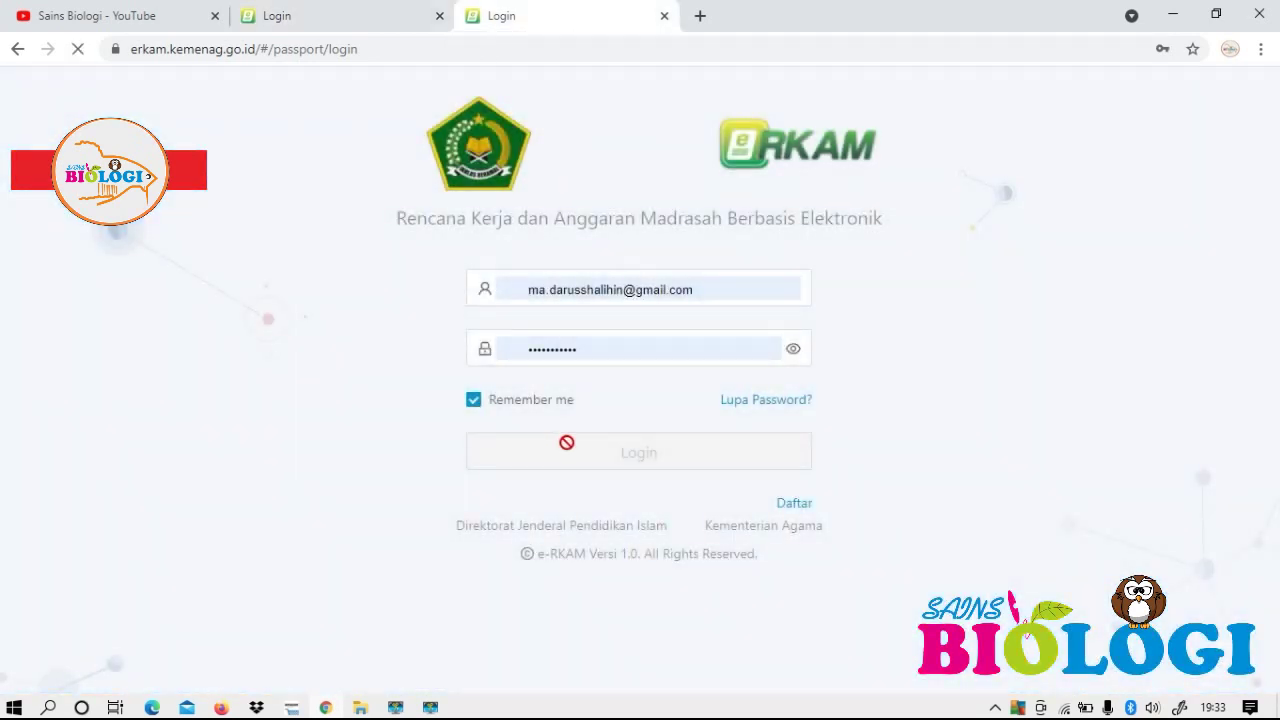
pyautogui.click(576, 339)
pyautogui.click(609, 306)
pyautogui.click(615, 447)
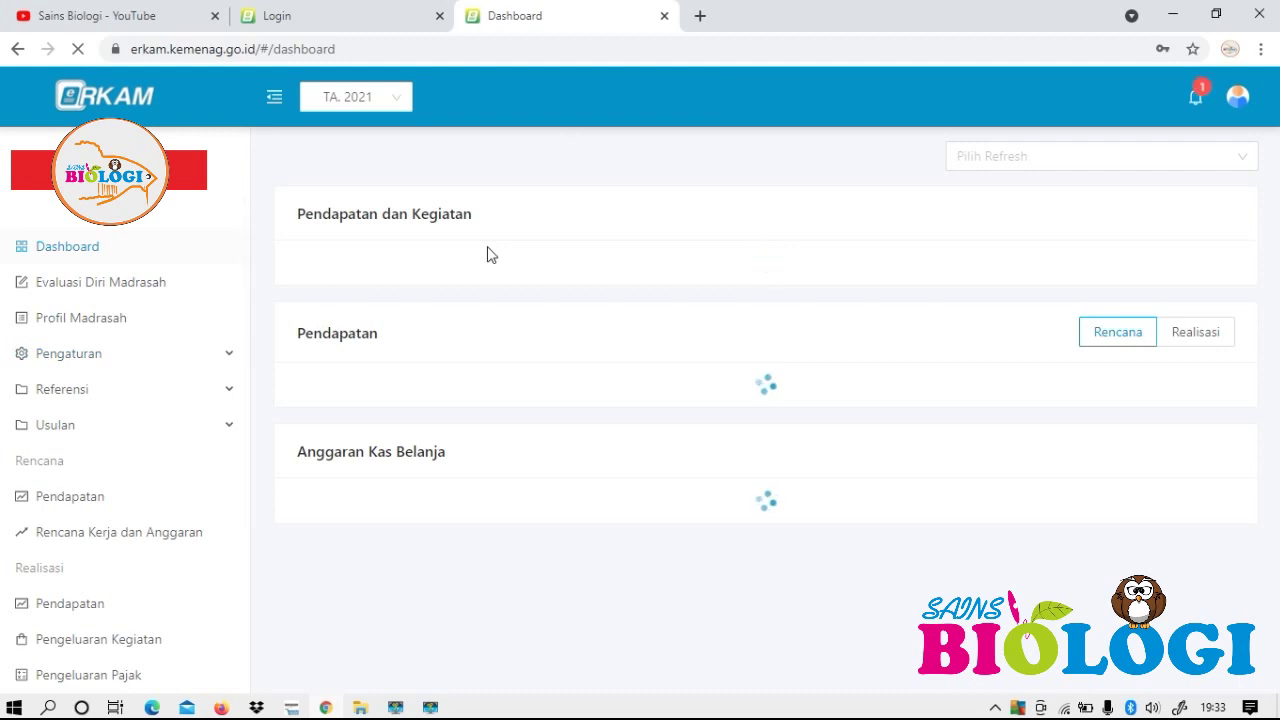
# Check the approval notification and compare Total Rincian with Total Disetujui across the activities in the Rencana Kerja dan Anggaran list.
pyautogui.click(1197, 99)
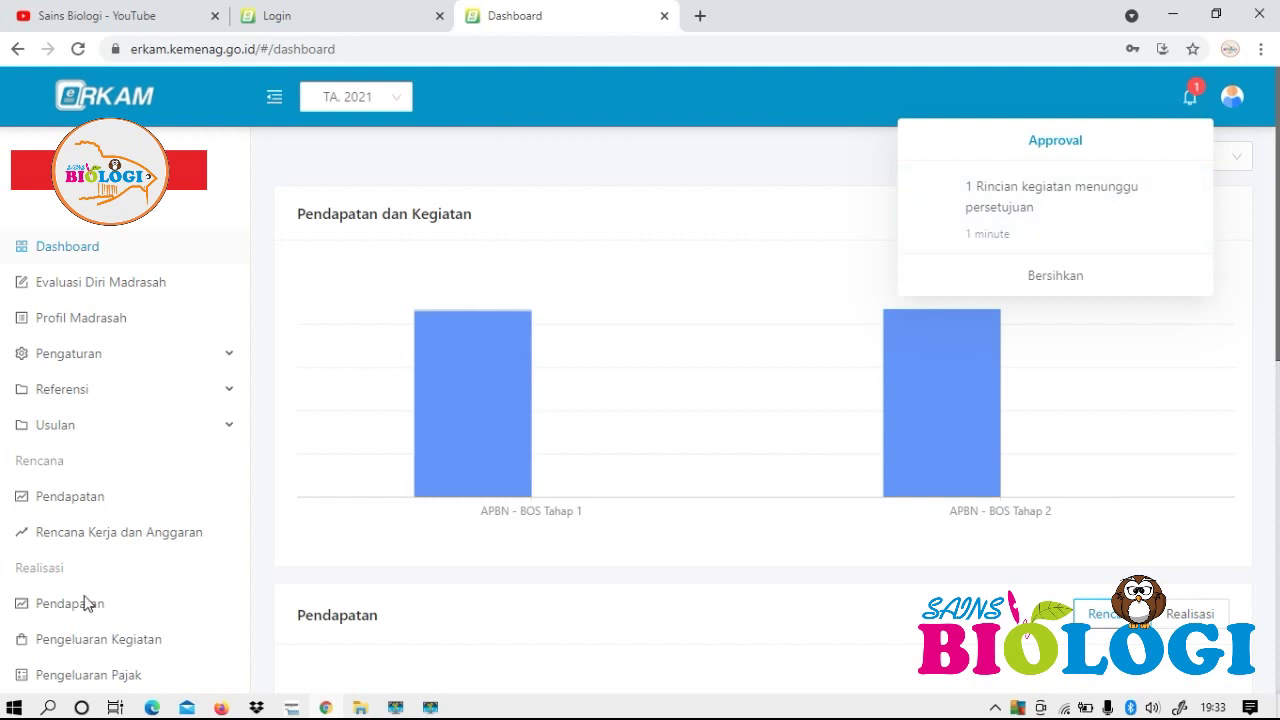
pyautogui.click(110, 537)
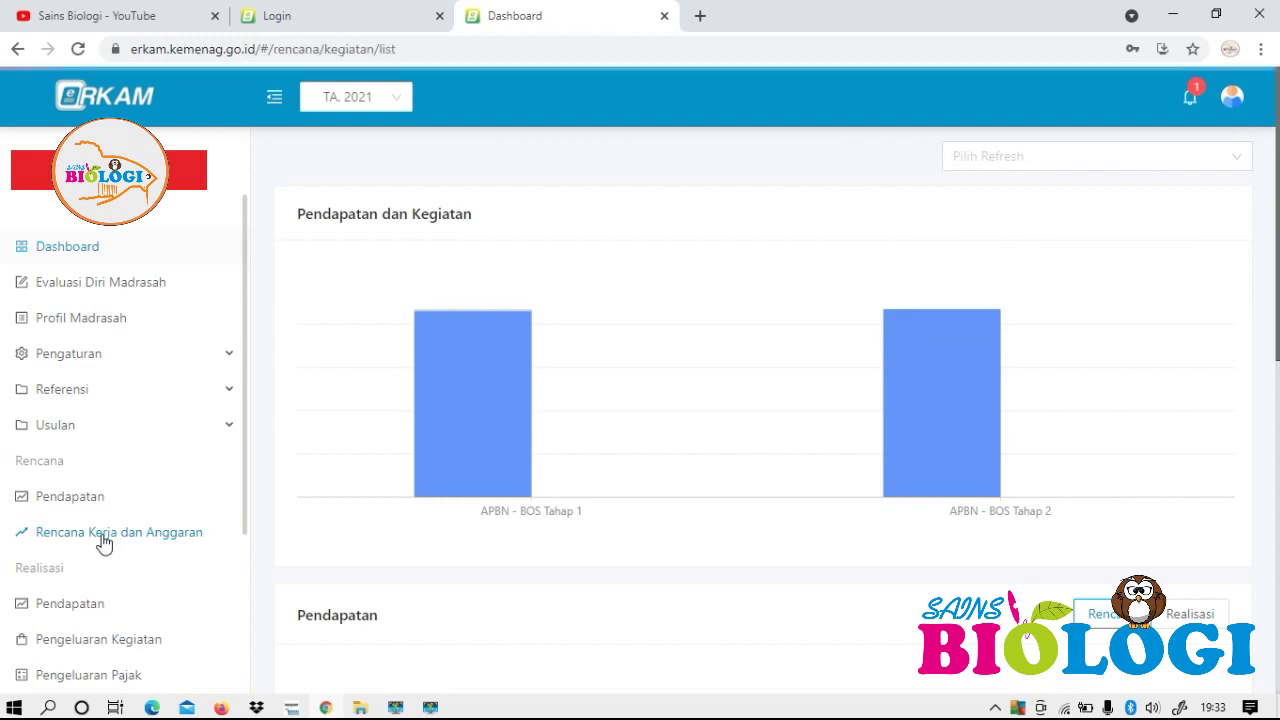
pyautogui.scroll(-15, 714, 357)
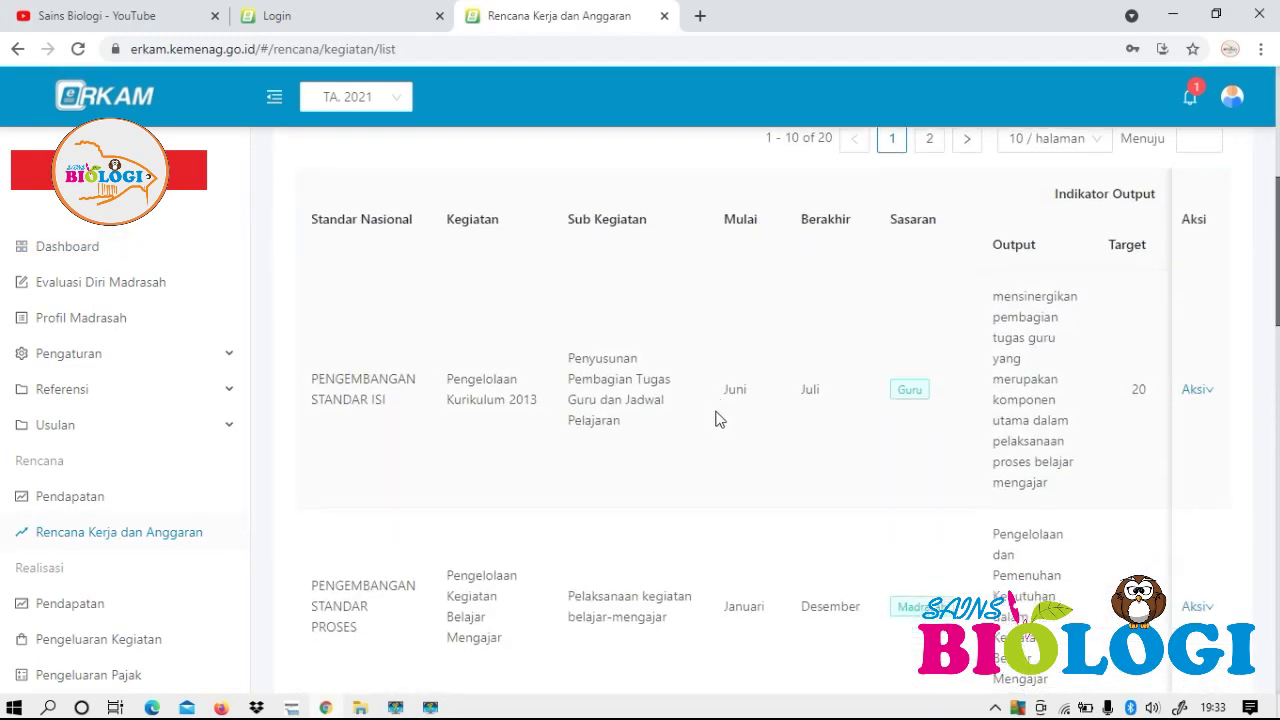
pyautogui.scroll(-3, 660, 567)
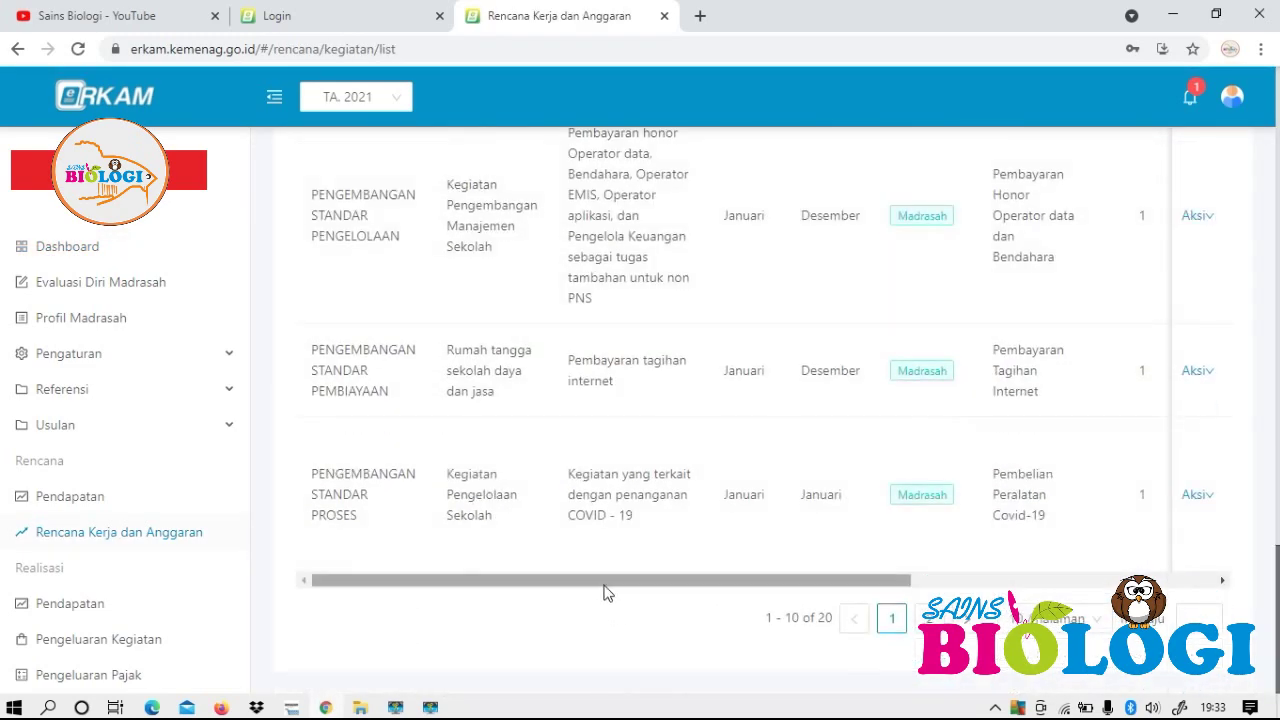
pyautogui.moveTo(606, 584); pyautogui.dragTo(912, 584)
pyautogui.scroll(6, 1190, 376)
pyautogui.scroll(10, 1190, 376)
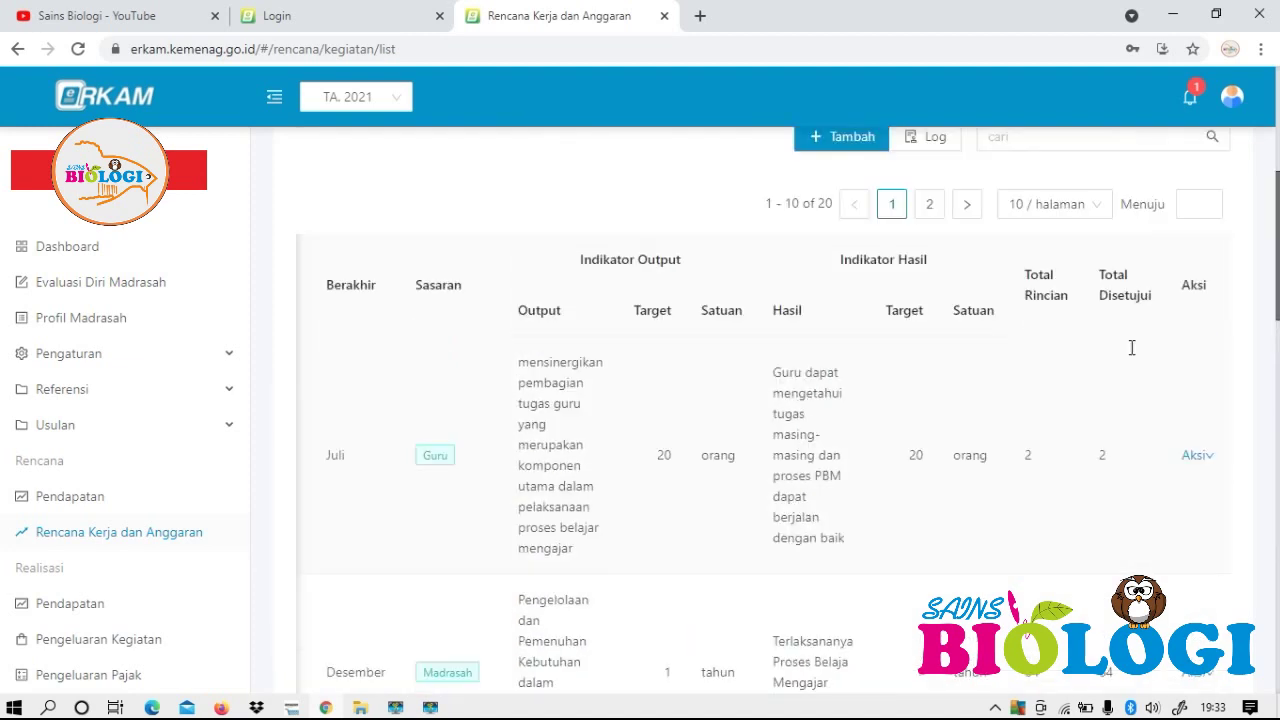
pyautogui.scroll(-2, 1037, 463)
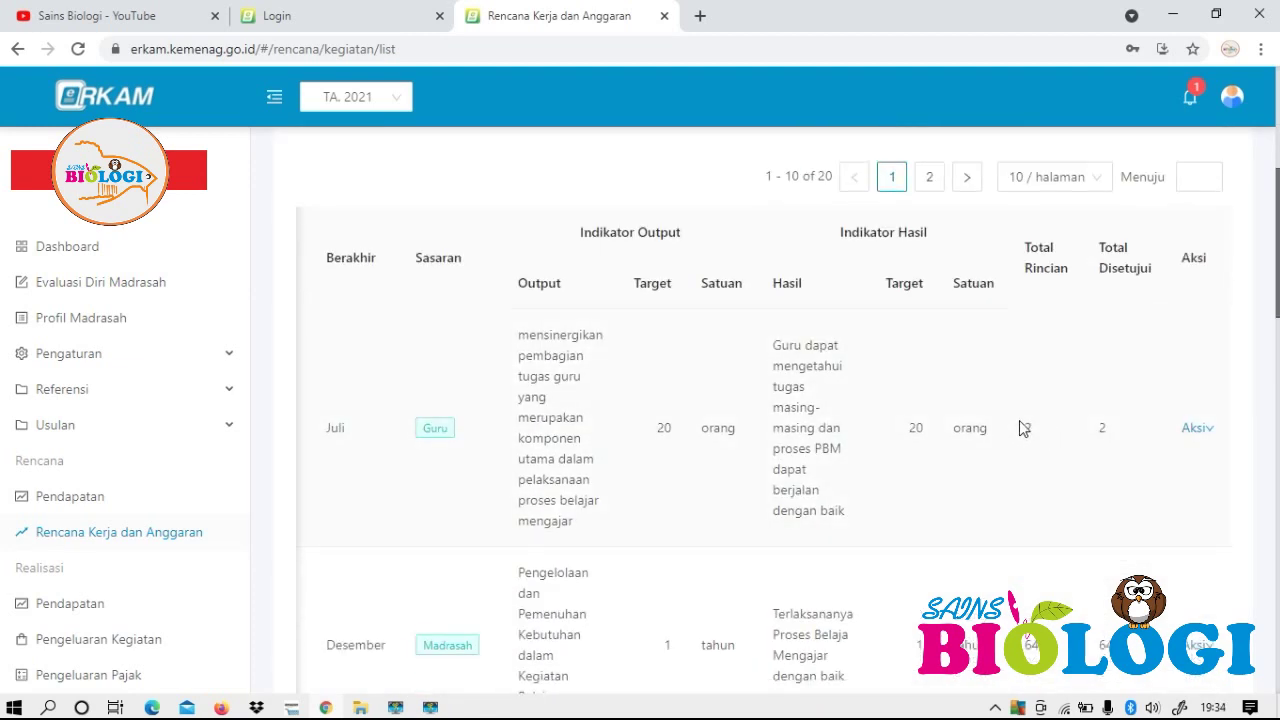
pyautogui.scroll(-10, 1108, 450)
pyautogui.scroll(-7, 1110, 453)
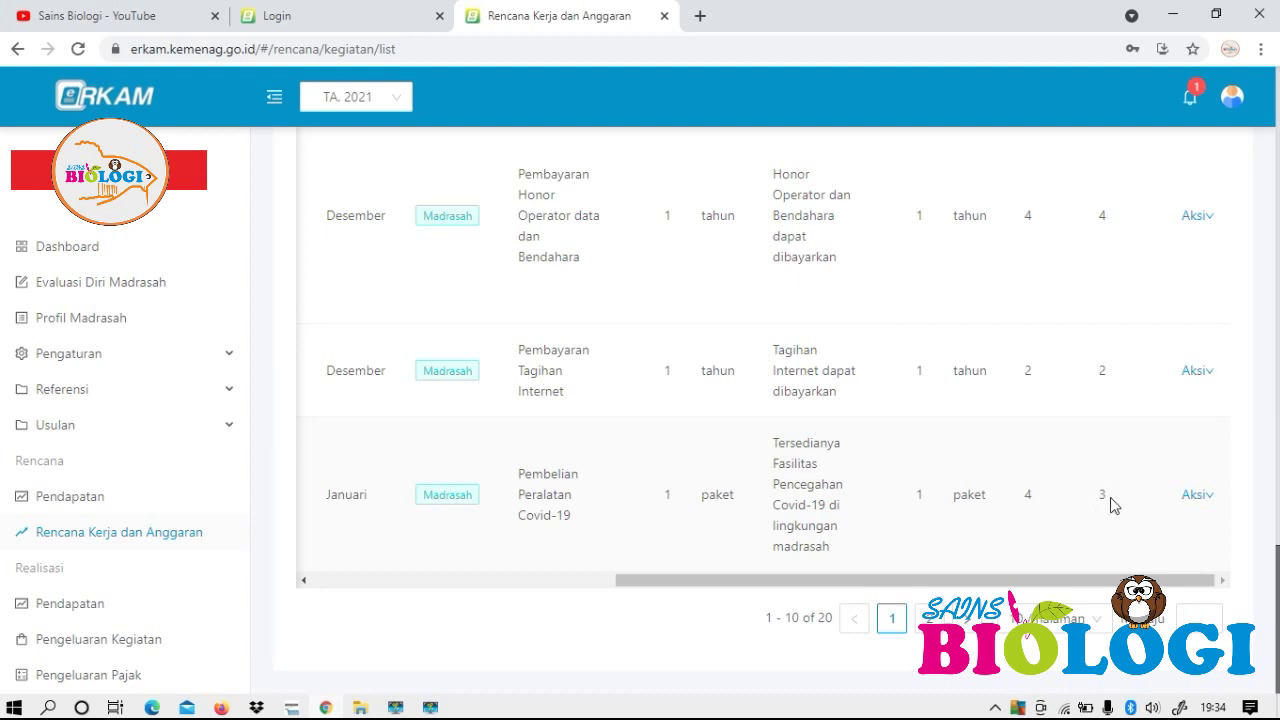
# Open the Rincian of the COVID-19 handling activity and bring the mask item's quantity and total columns into view.
pyautogui.moveTo(1188, 505)
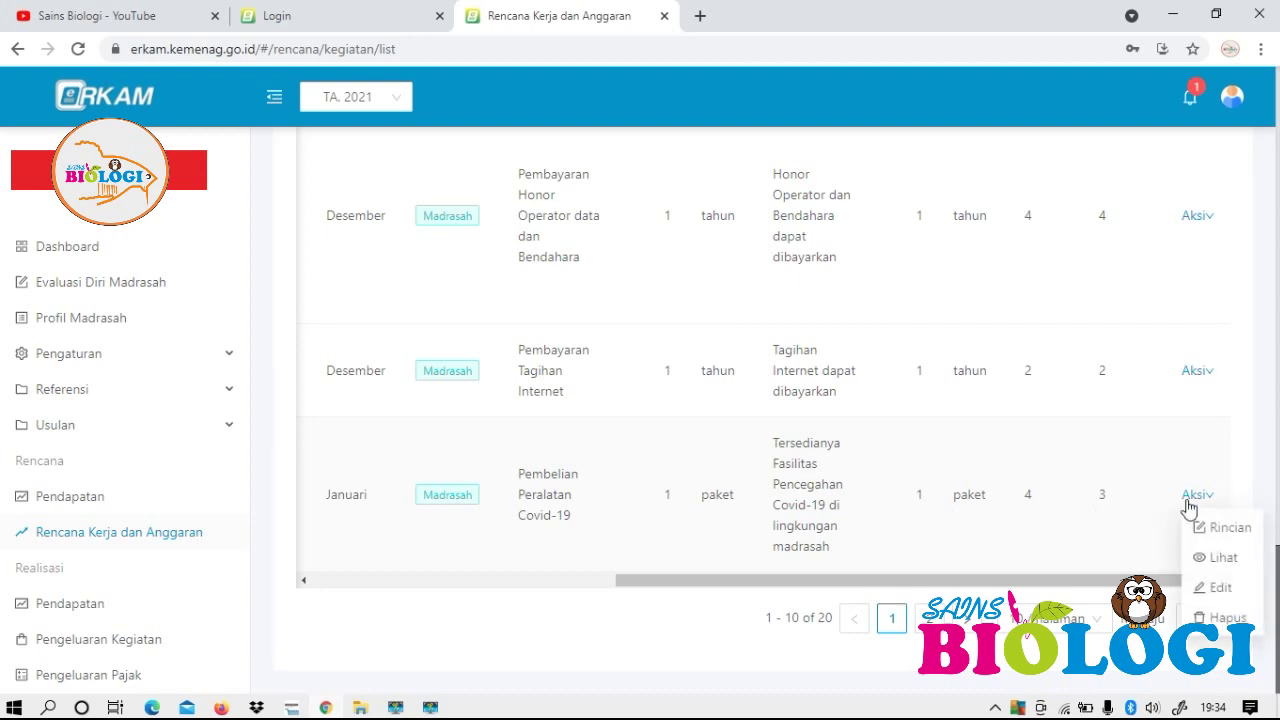
pyautogui.click(1222, 530)
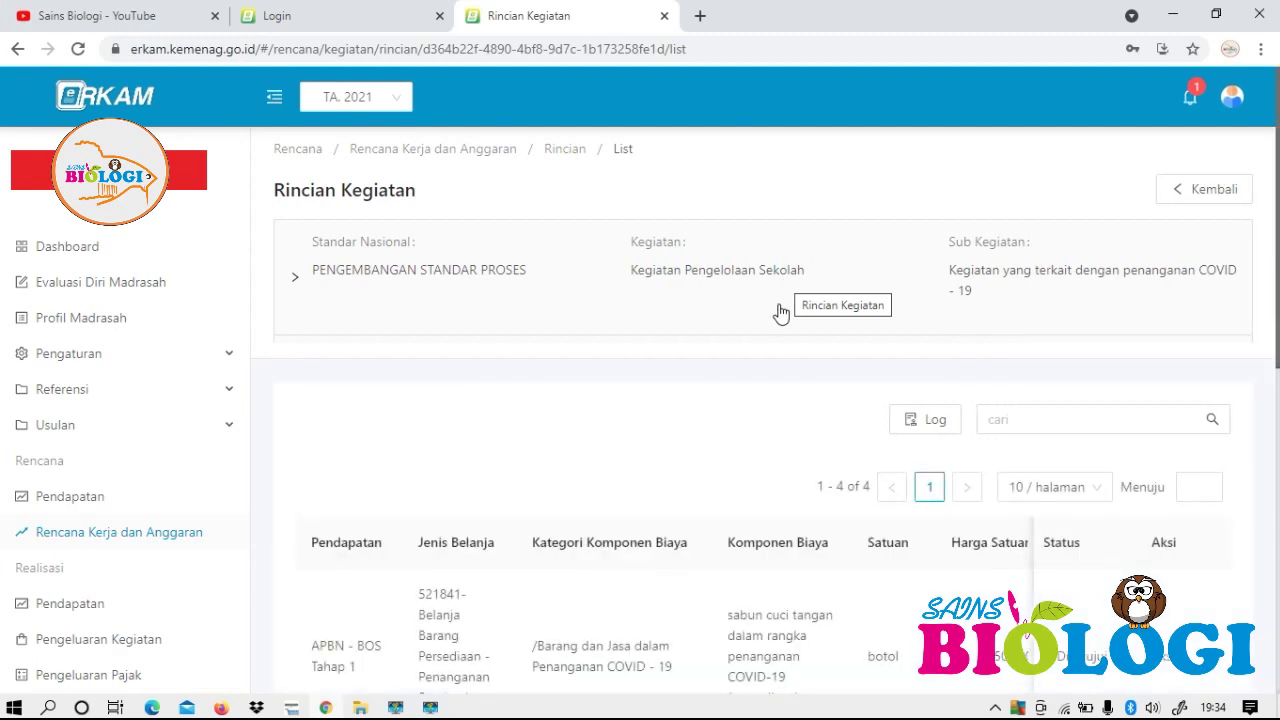
pyautogui.scroll(-4, 778, 310)
pyautogui.scroll(-3, 778, 314)
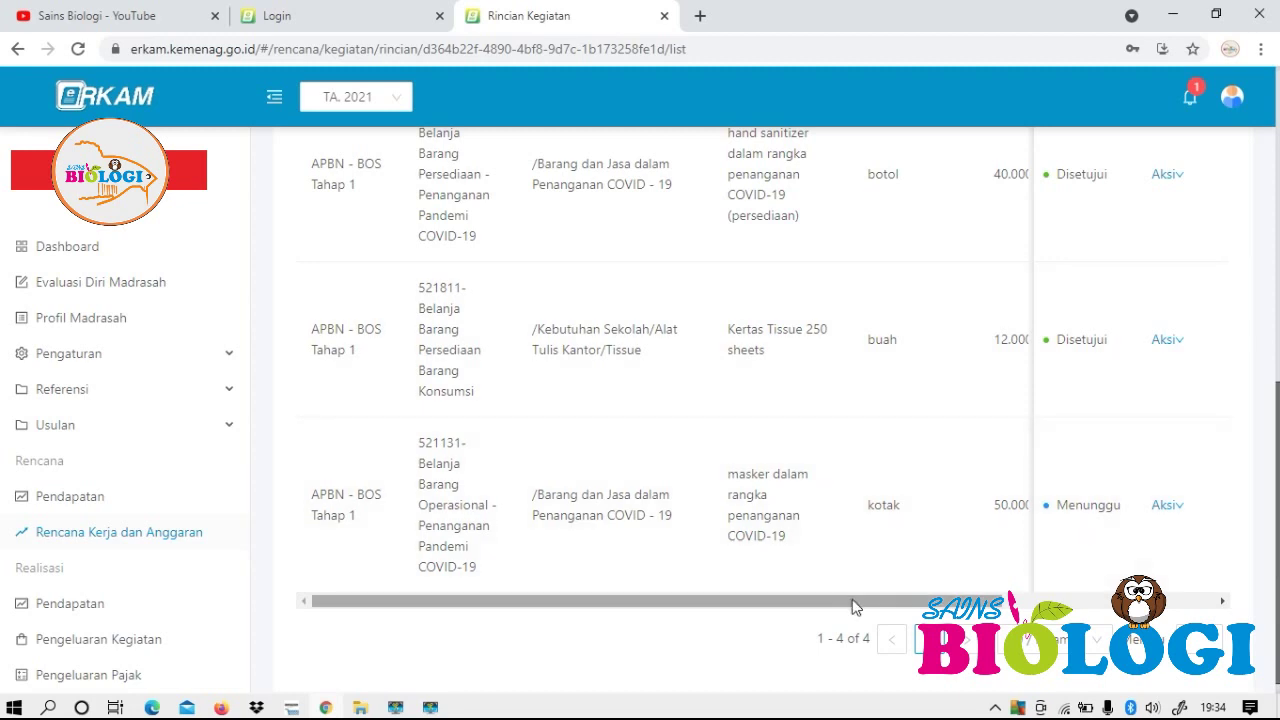
pyautogui.moveTo(851, 603); pyautogui.dragTo(1168, 603)
# Open the approval form of the pending mask item, review its details and Anggaran Kas Belanja, and approve it.
pyautogui.moveTo(1168, 512)
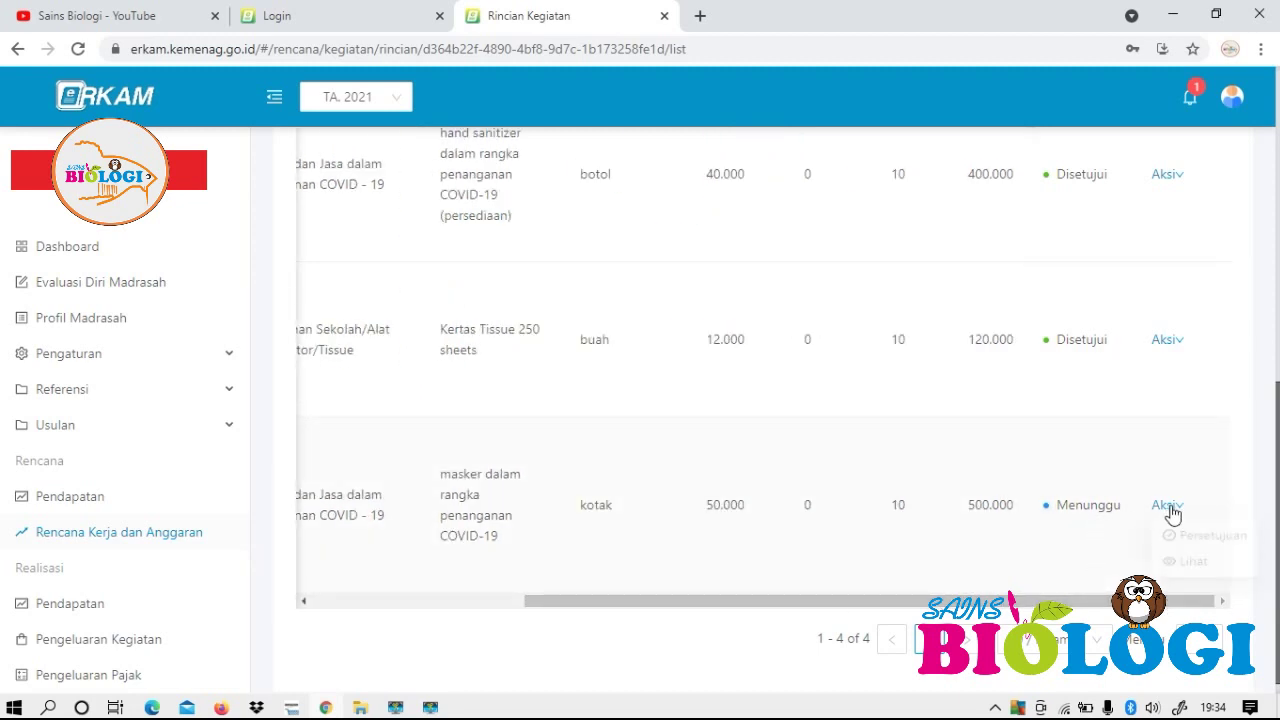
pyautogui.click(1212, 540)
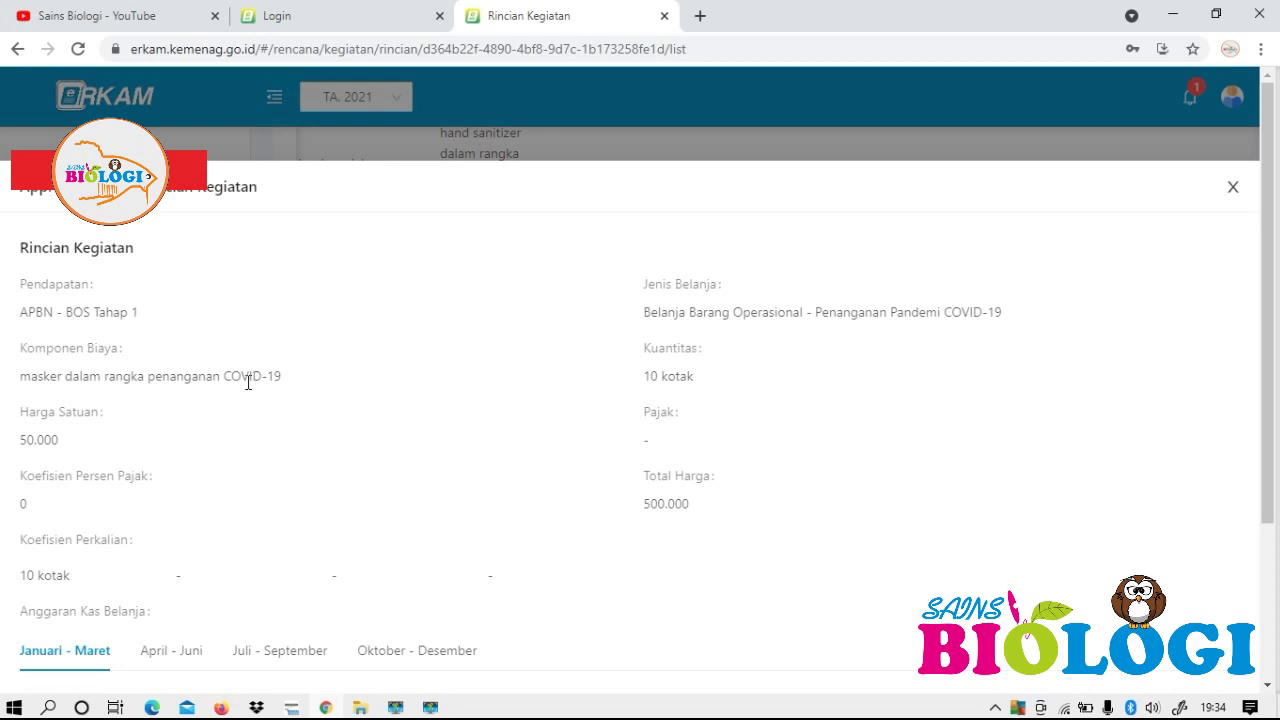
pyautogui.scroll(-3, 248, 385)
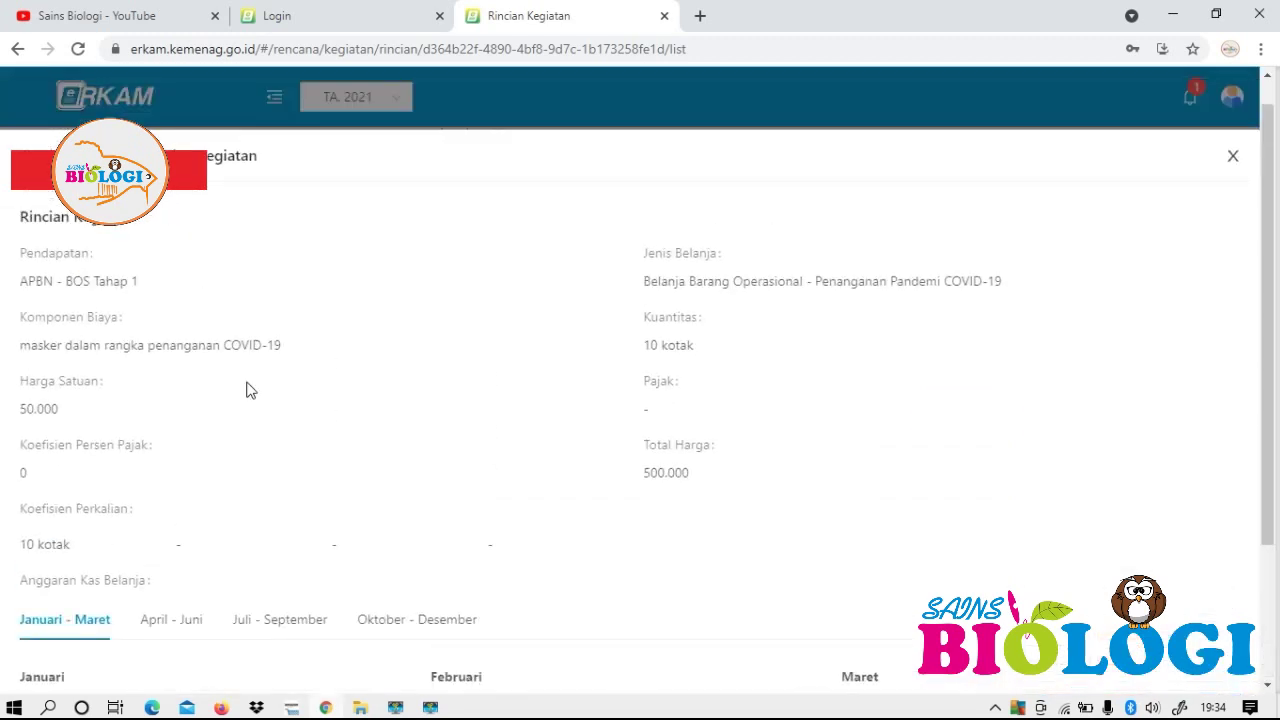
pyautogui.scroll(-1, 250, 390)
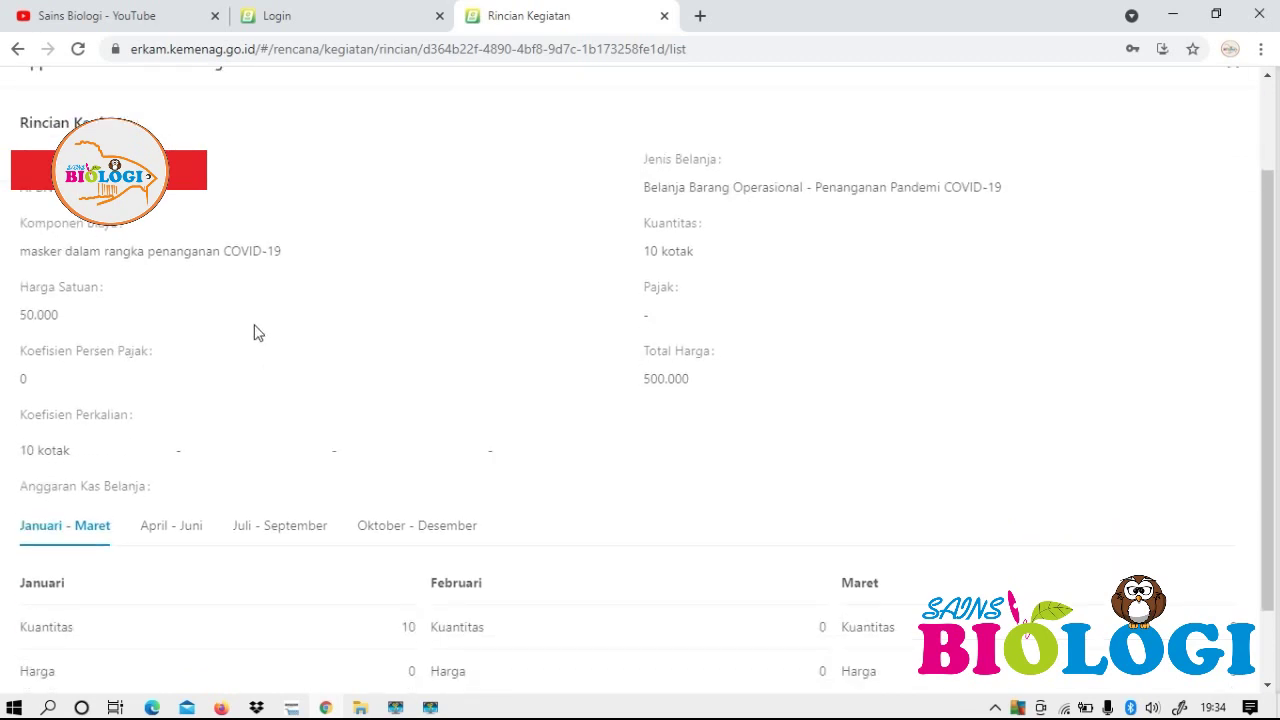
pyautogui.scroll(-1, 600, 340)
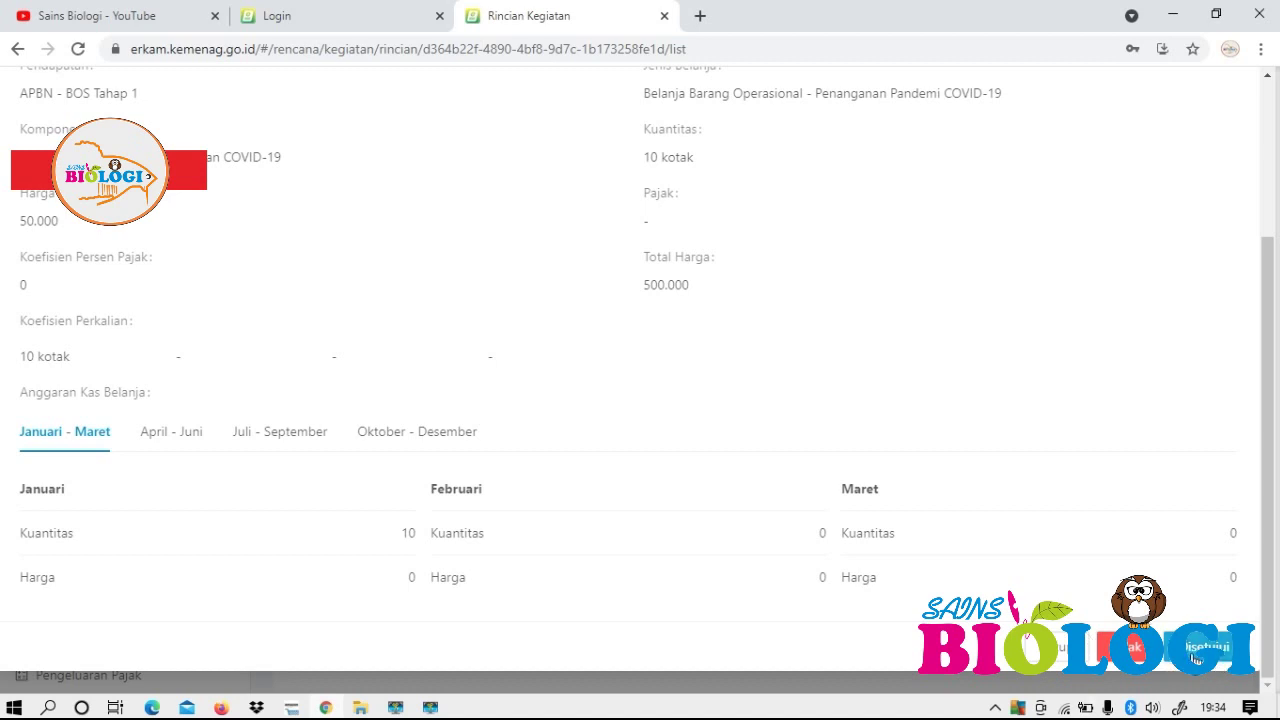
pyautogui.click(1193, 650)
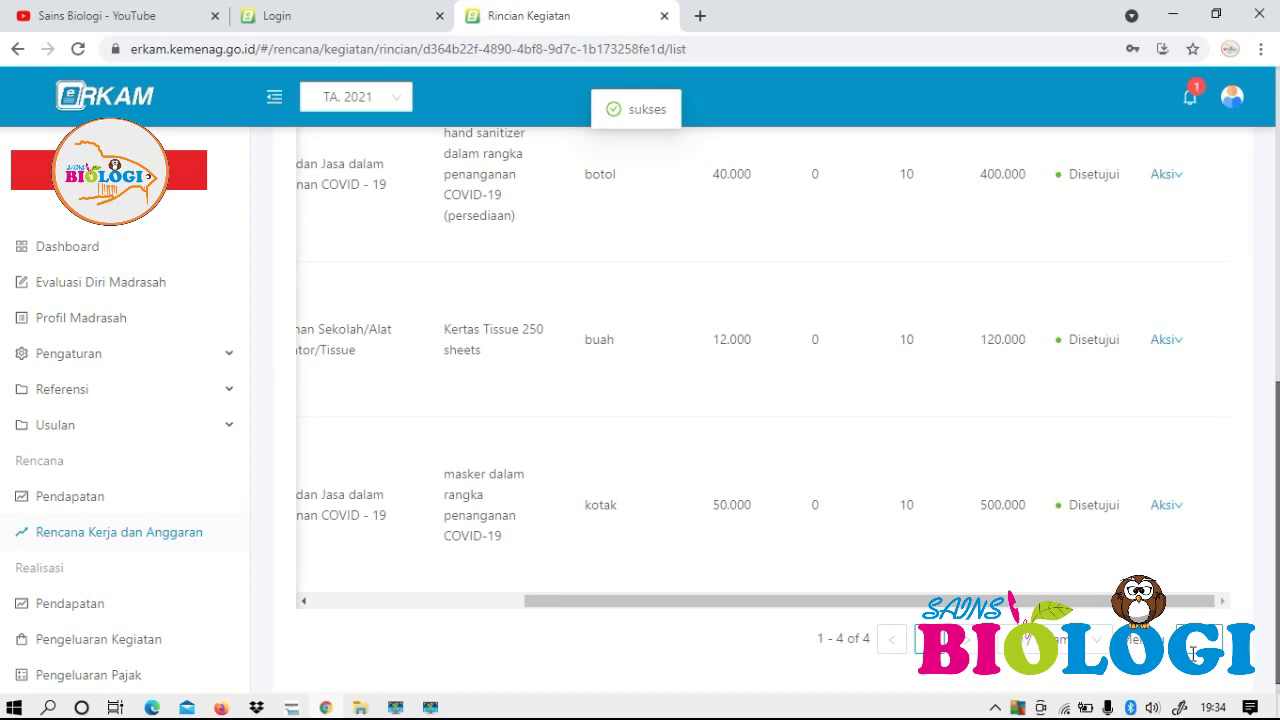
# Return to the Rencana Kerja dan Anggaran list and check the total income, total spending and remaining budget.
pyautogui.scroll(7, 1131, 543)
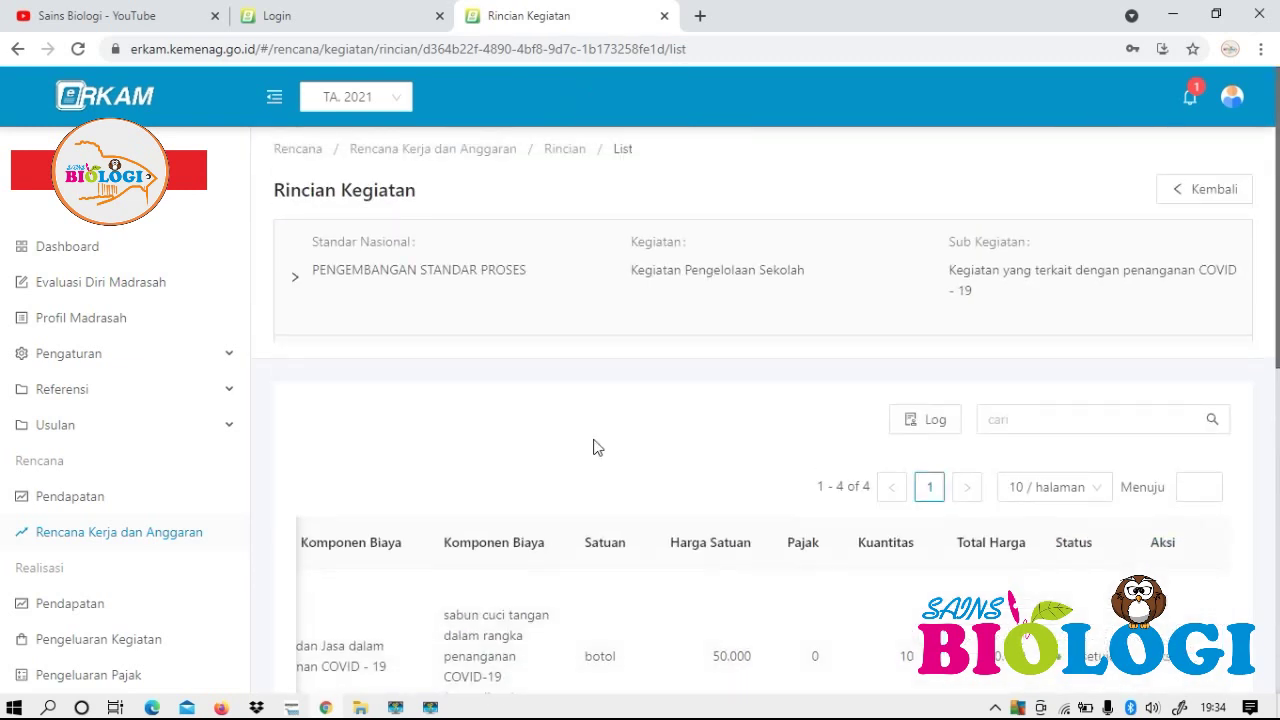
pyautogui.click(91, 540)
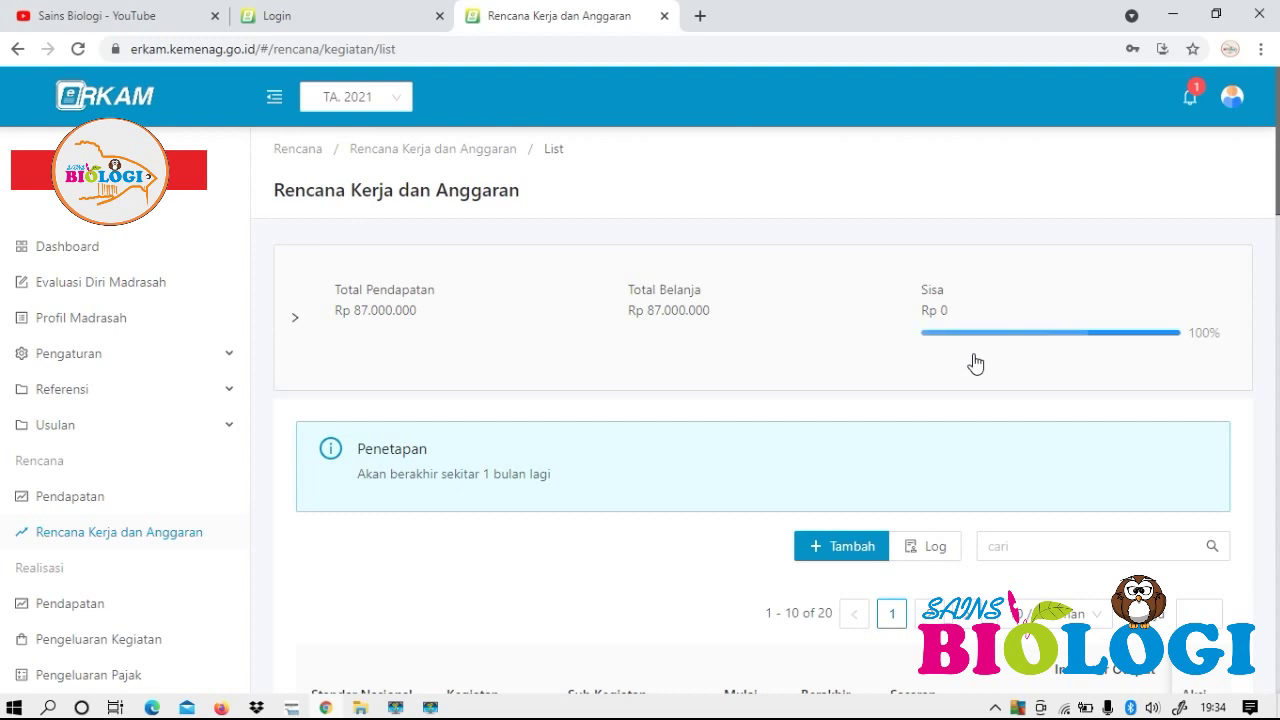
pyautogui.scroll(-2, 257, 440)
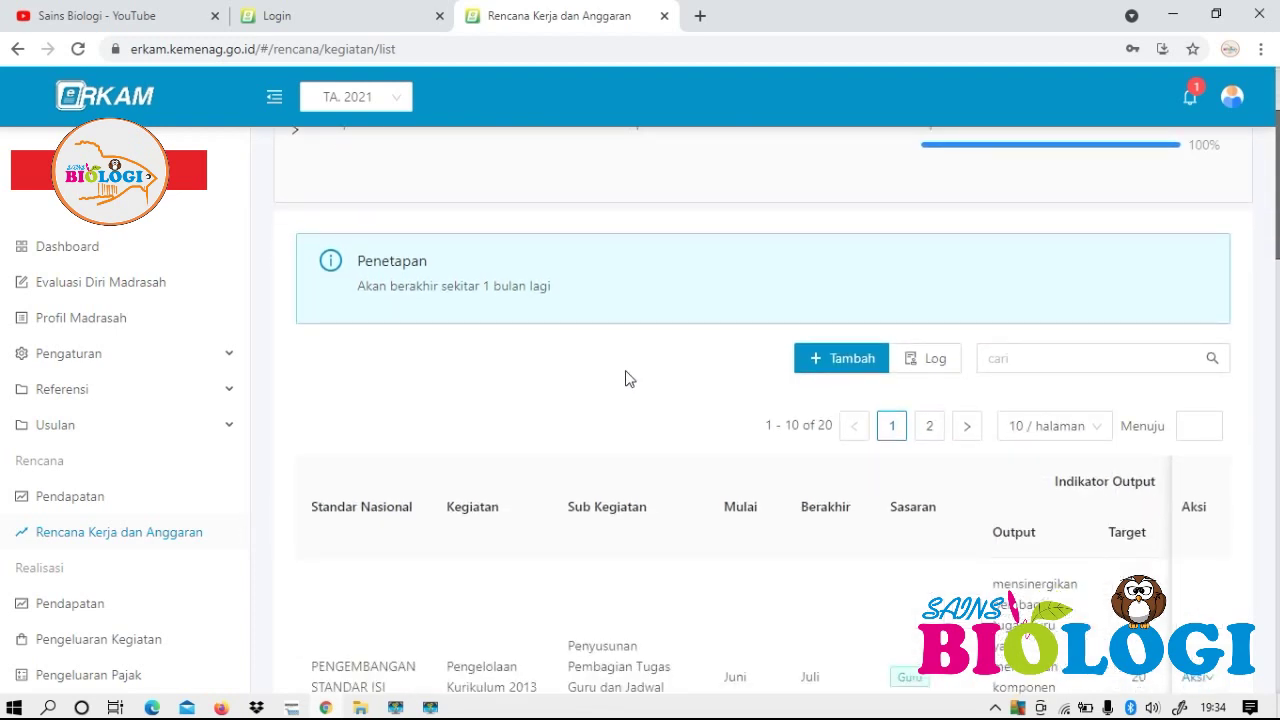
pyautogui.scroll(-2, 560, 400)
# Open the RKAM (BOS K1) report from the BOS reports.
pyautogui.scroll(-4, 100, 525)
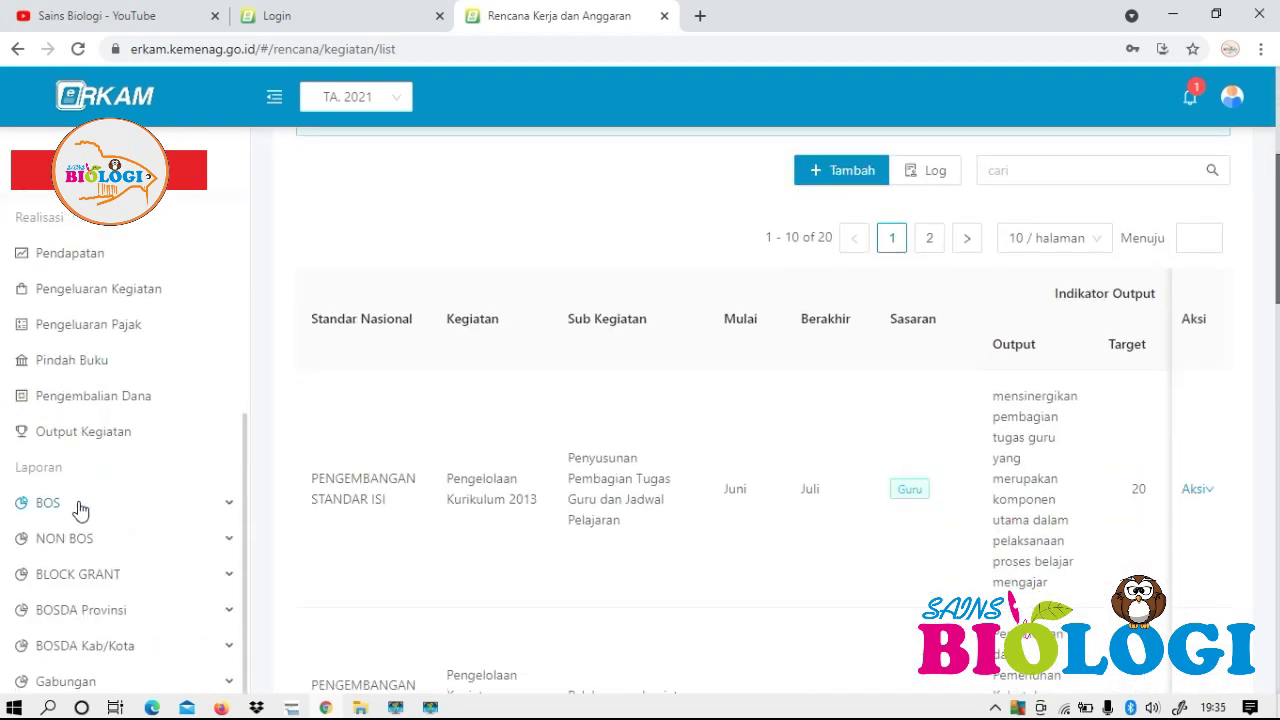
pyautogui.click(82, 507)
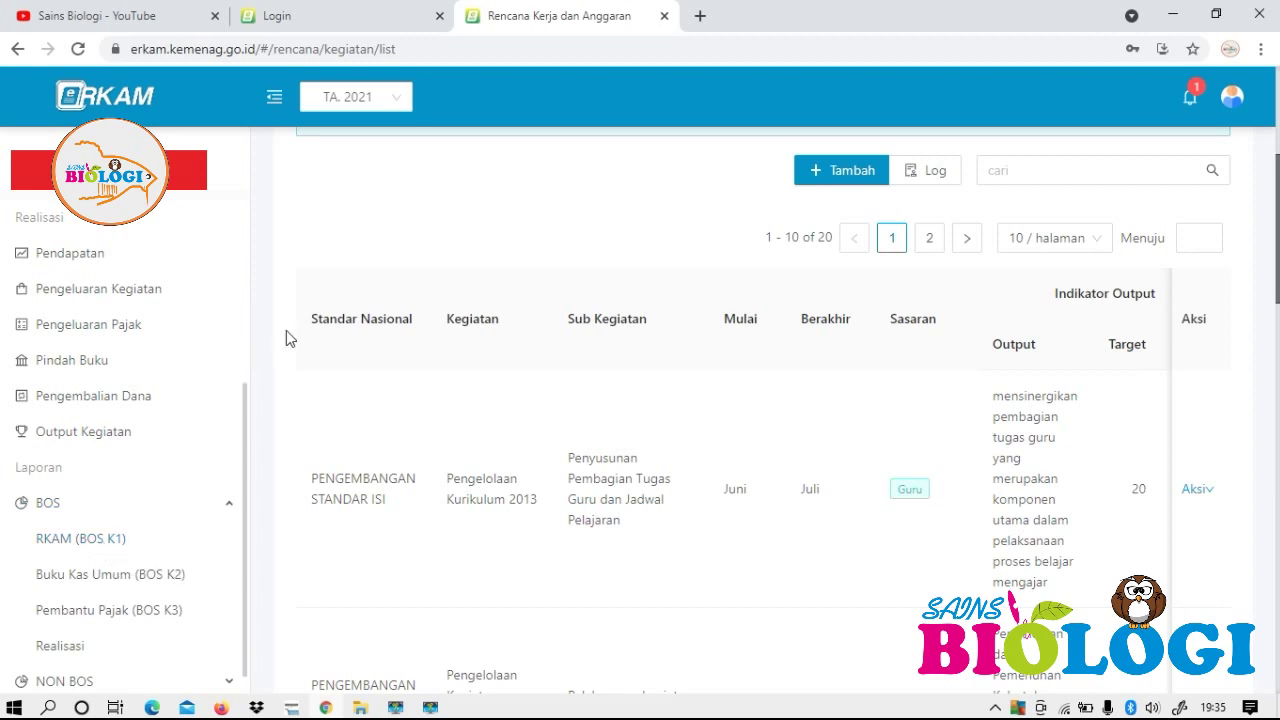
pyautogui.scroll(1, 134, 320)
pyautogui.scroll(-1, 105, 405)
pyautogui.click(95, 542)
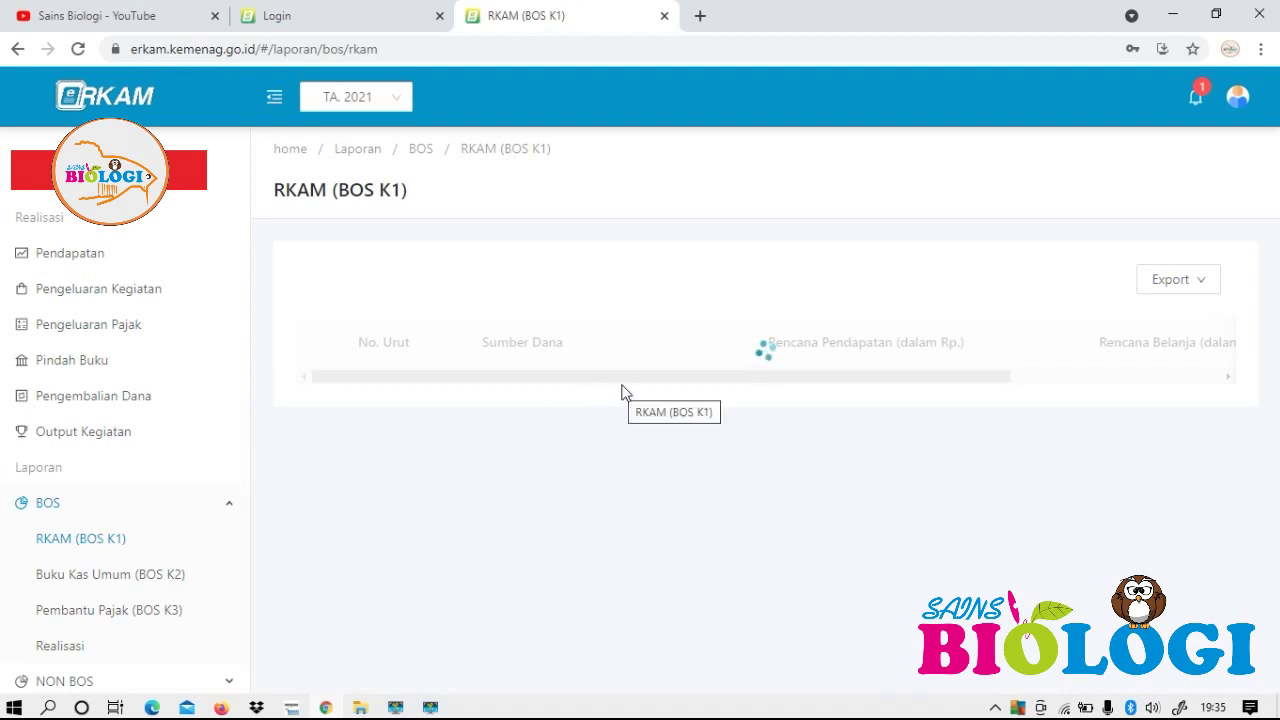
# Close the old login page and switch to the Sains Biologi channel's videos on YouTube.
pyautogui.click(439, 15)
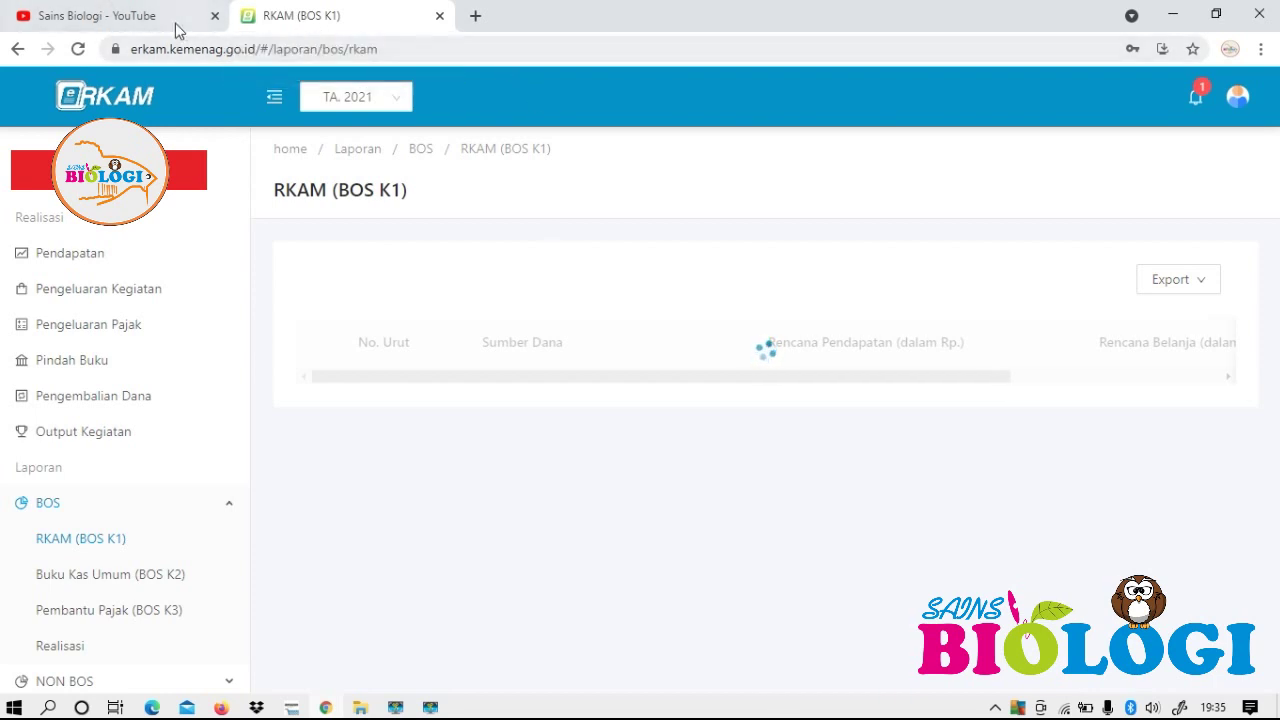
pyautogui.click(129, 12)
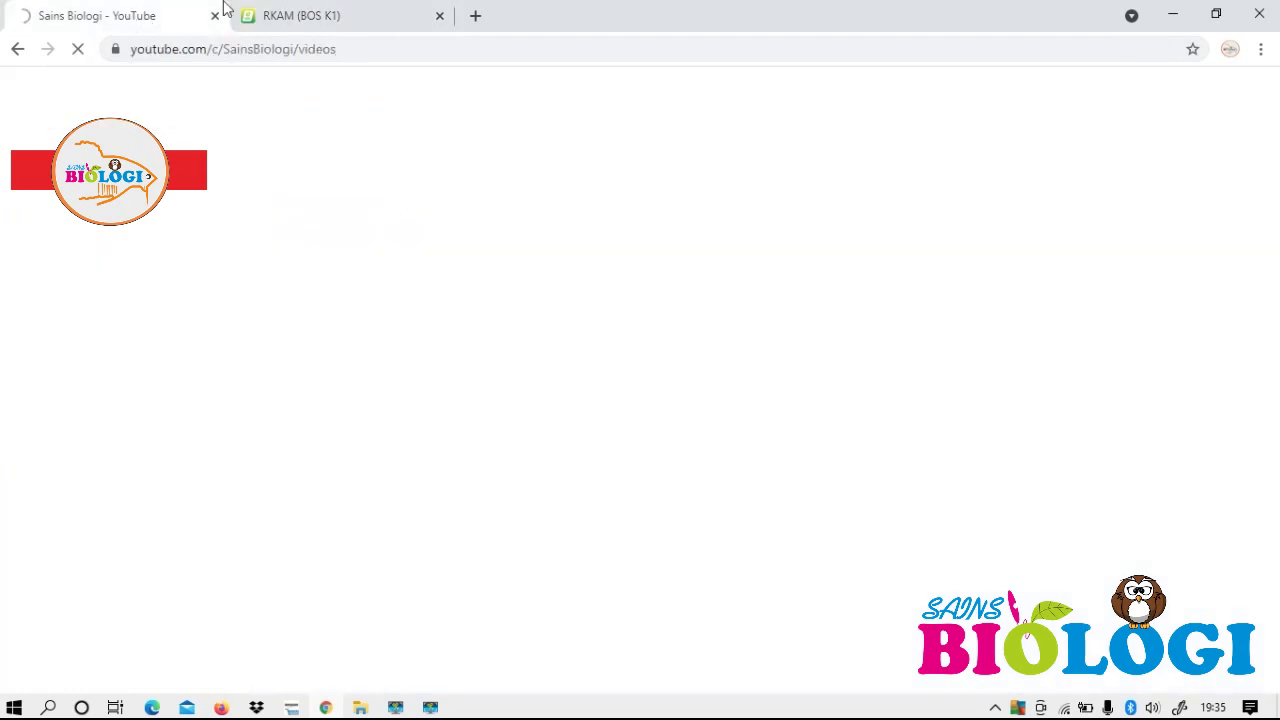
pyautogui.click(292, 18)
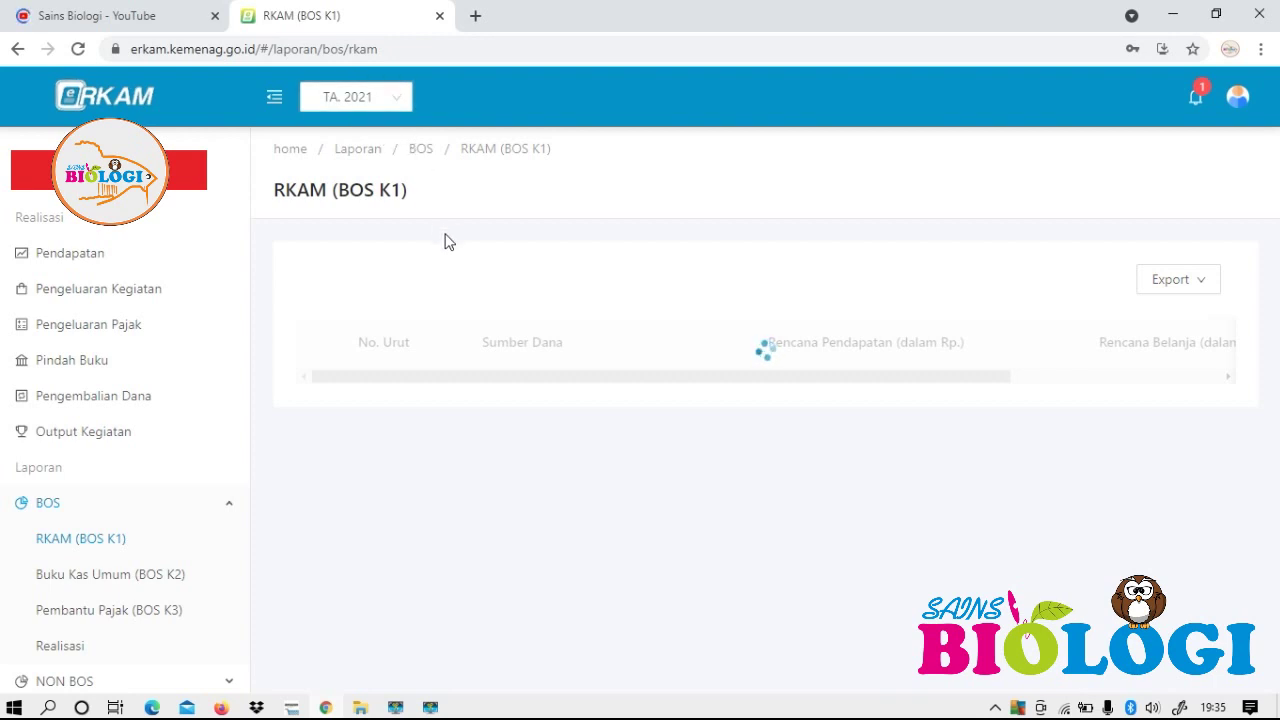
pyautogui.click(148, 10)
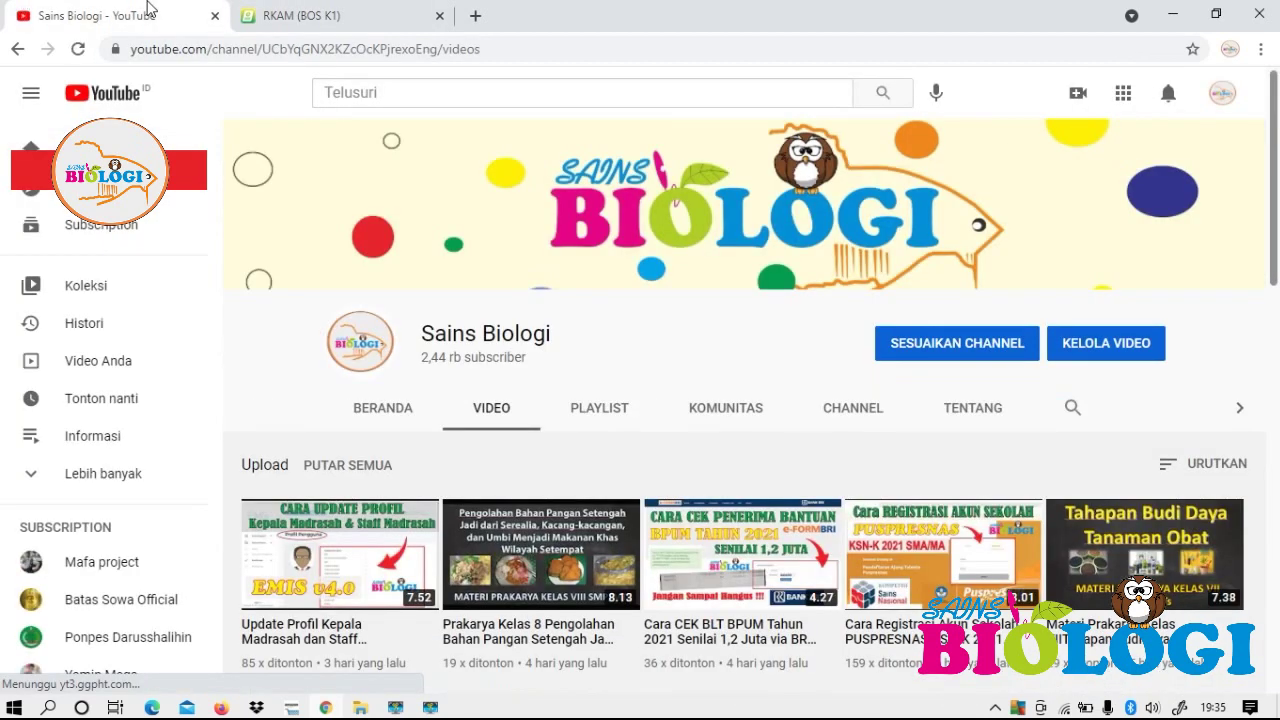
# Return to the RKAM (BOS K1) report, check its planned income and spending columns, and export it as PDF.
pyautogui.click(393, 10)
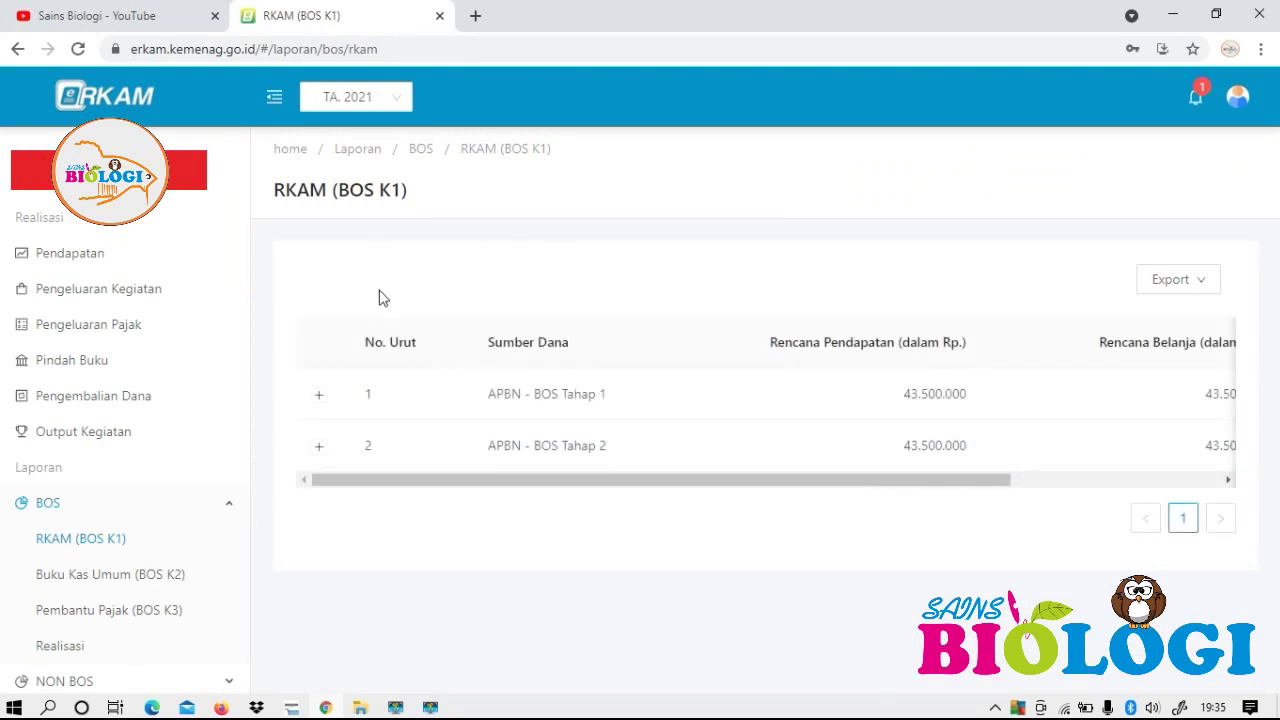
pyautogui.moveTo(497, 480); pyautogui.dragTo(857, 514)
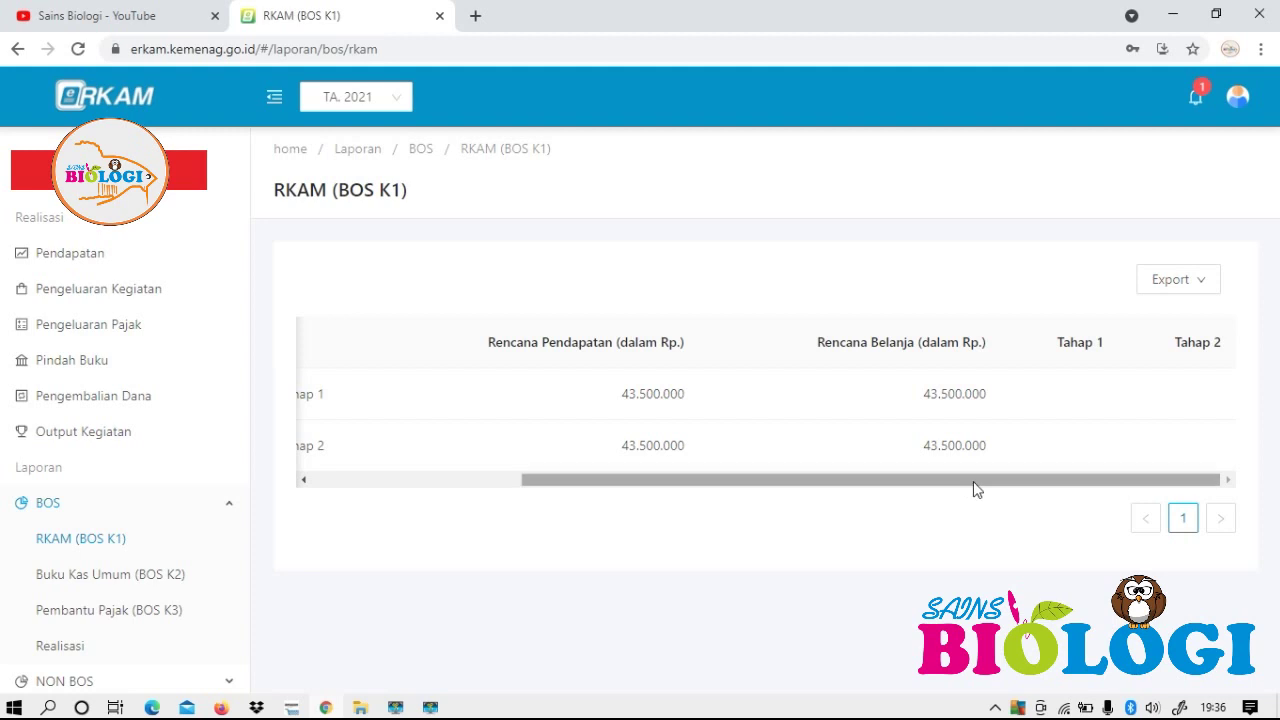
pyautogui.click(1166, 286)
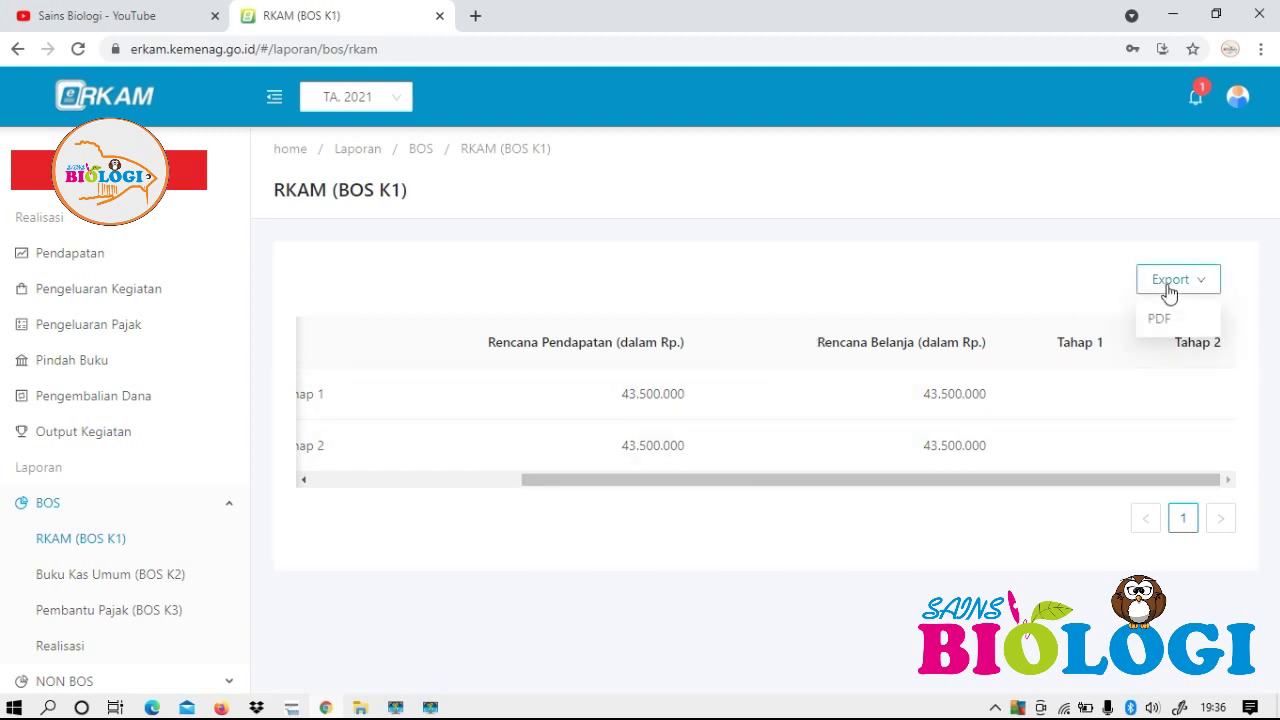
pyautogui.click(1187, 334)
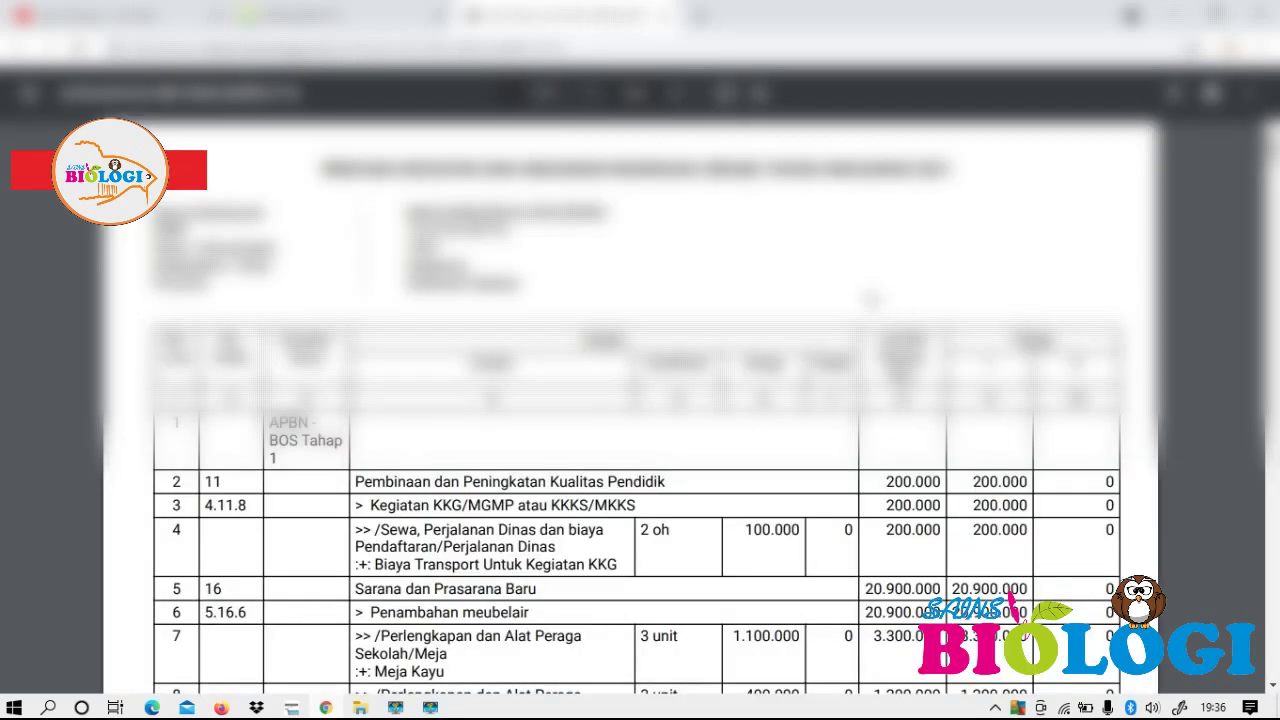
# Read through the exported RKAM PDF down to the grand total and signature page, and go back to its beginning.
pyautogui.scroll(-20, 868, 283)
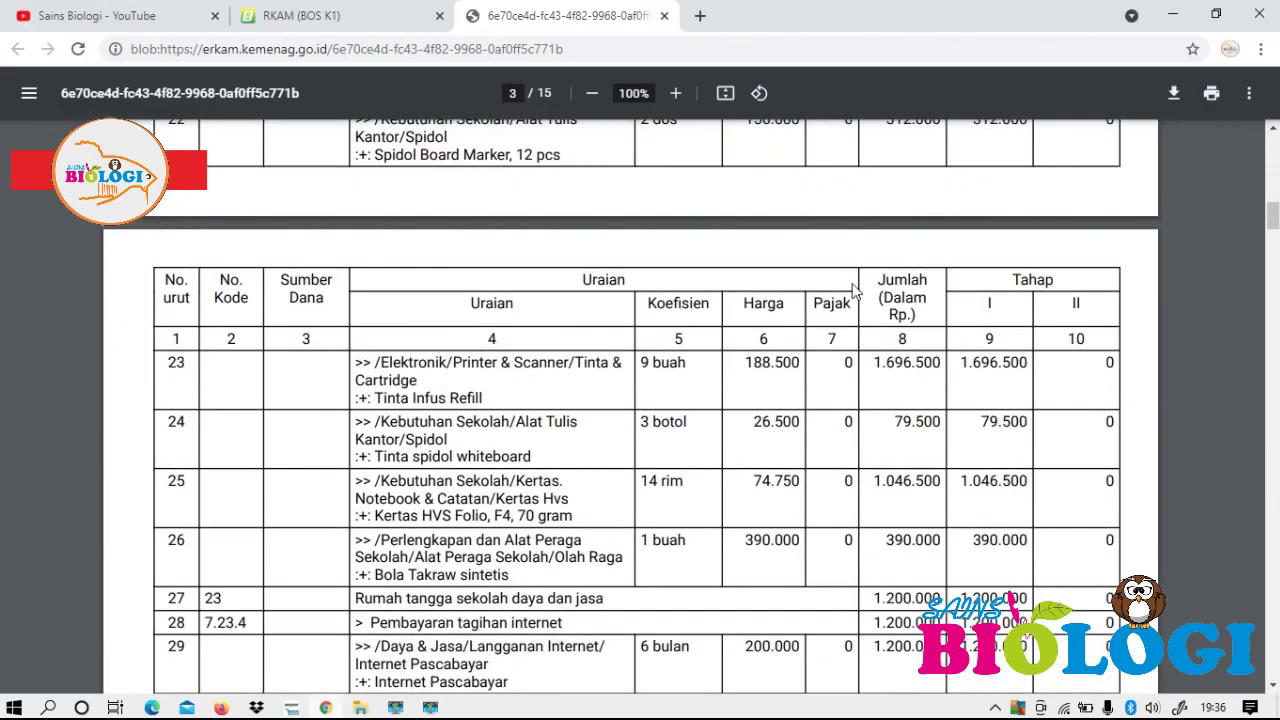
pyautogui.scroll(-20, 853, 289)
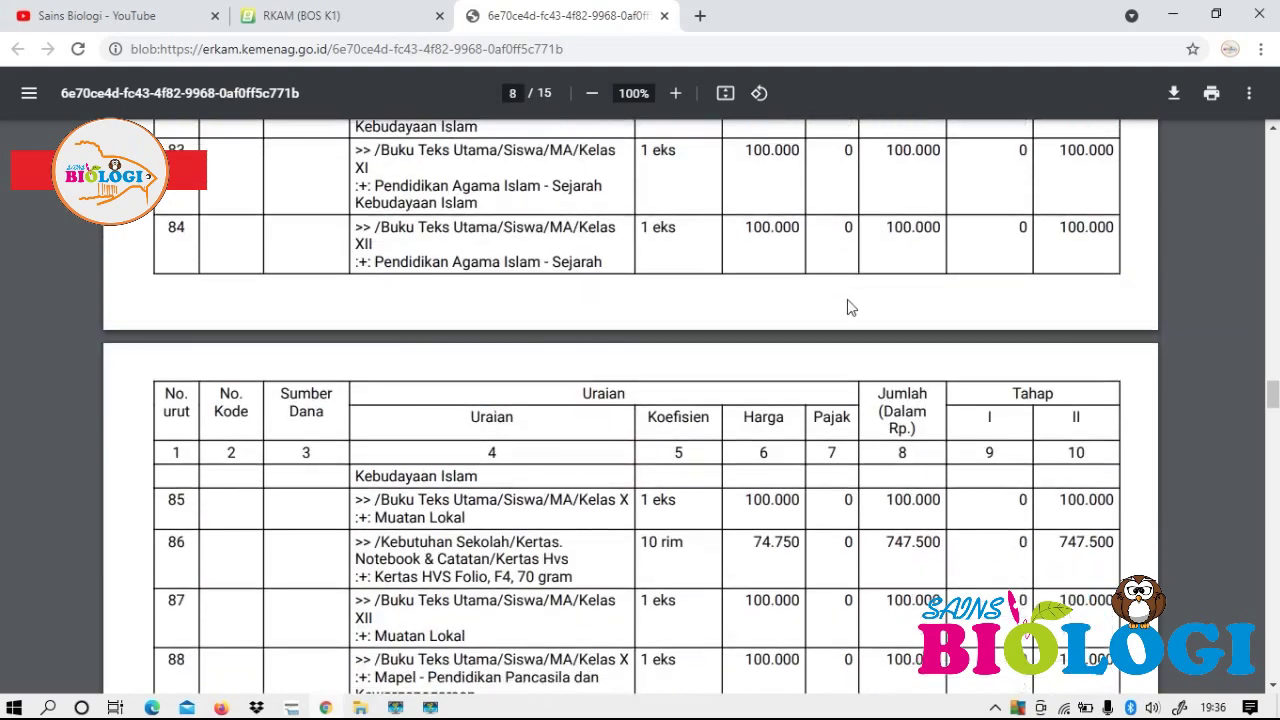
pyautogui.scroll(-20, 848, 307)
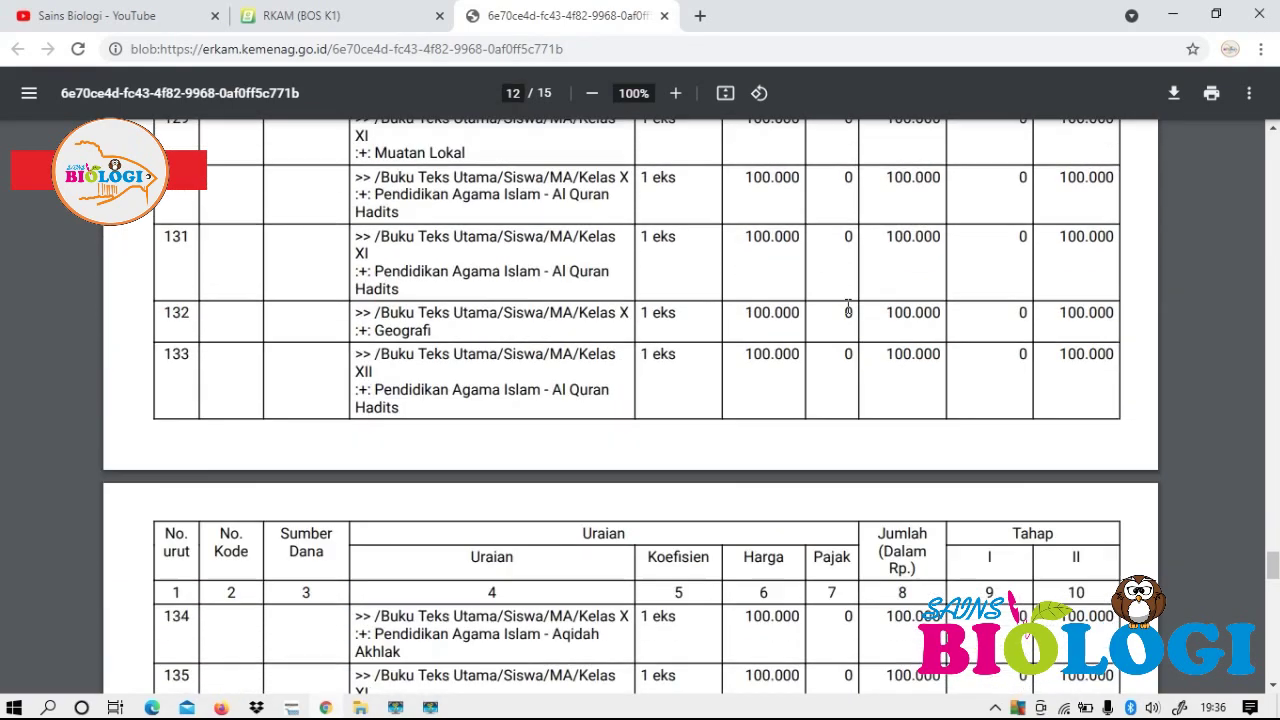
pyautogui.scroll(-10, 846, 310)
pyautogui.scroll(20, 841, 314)
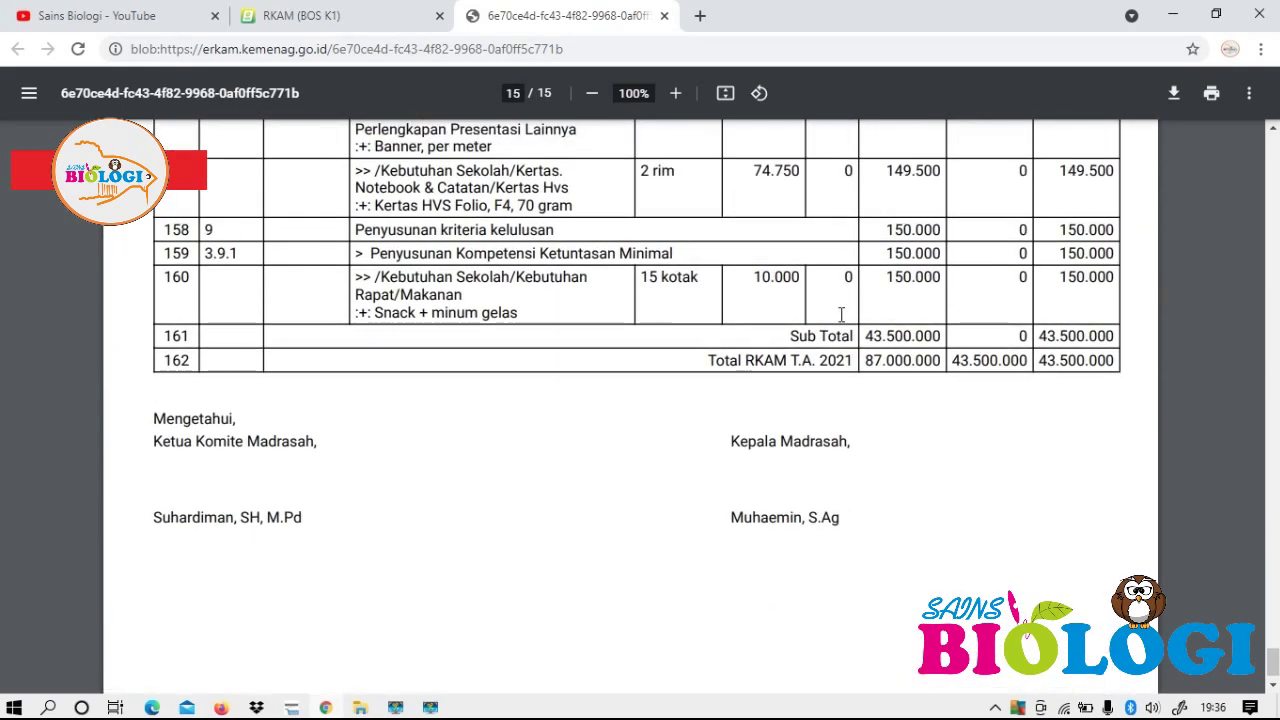
pyautogui.scroll(18, 841, 314)
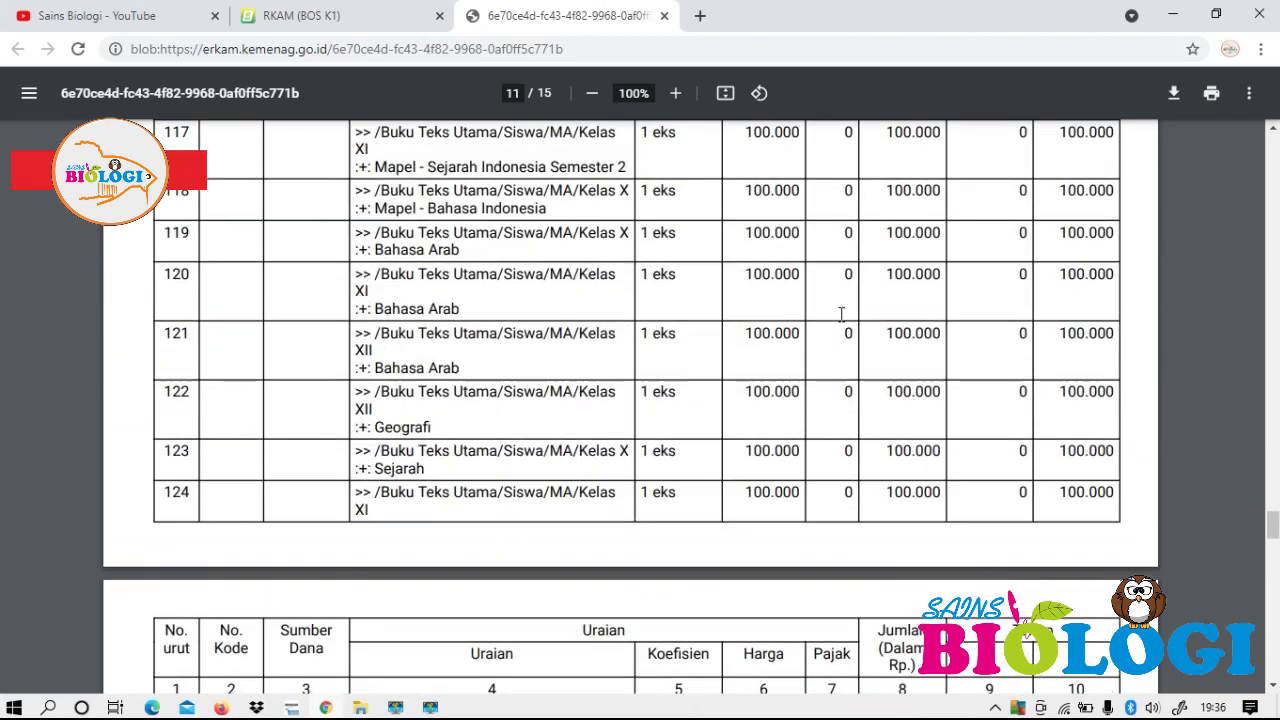
pyautogui.scroll(20, 841, 314)
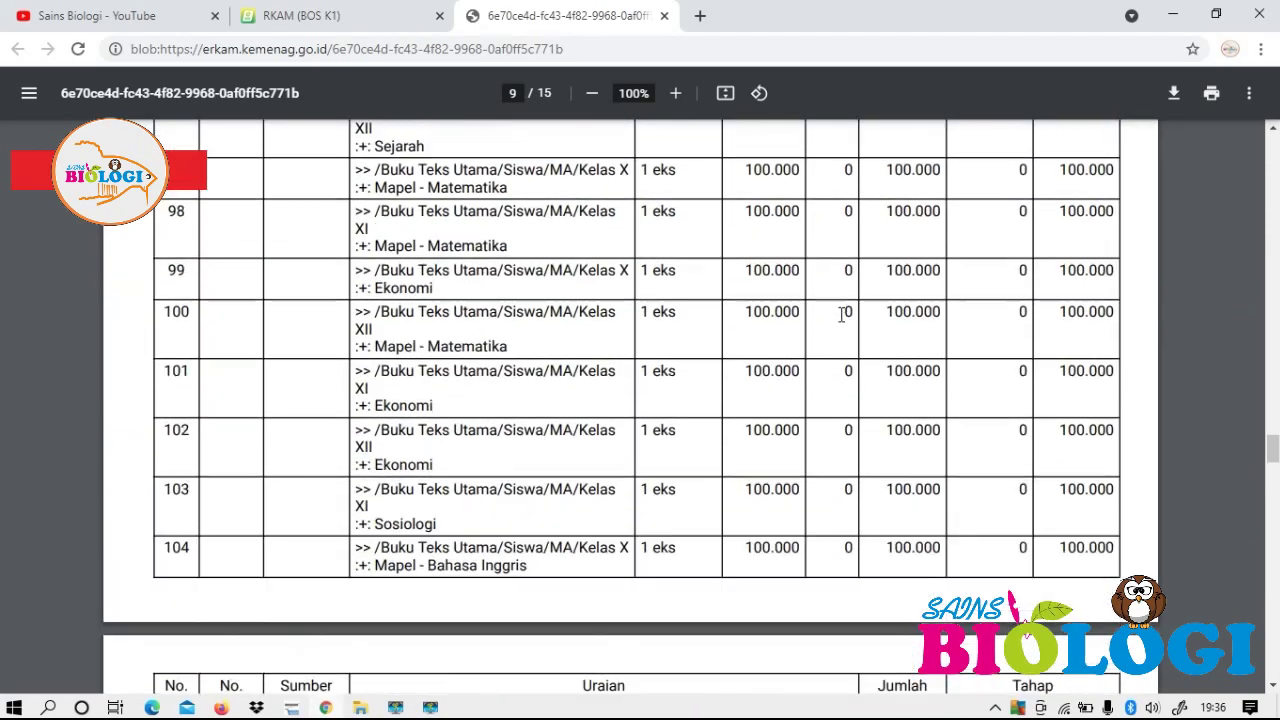
pyautogui.scroll(20, 838, 328)
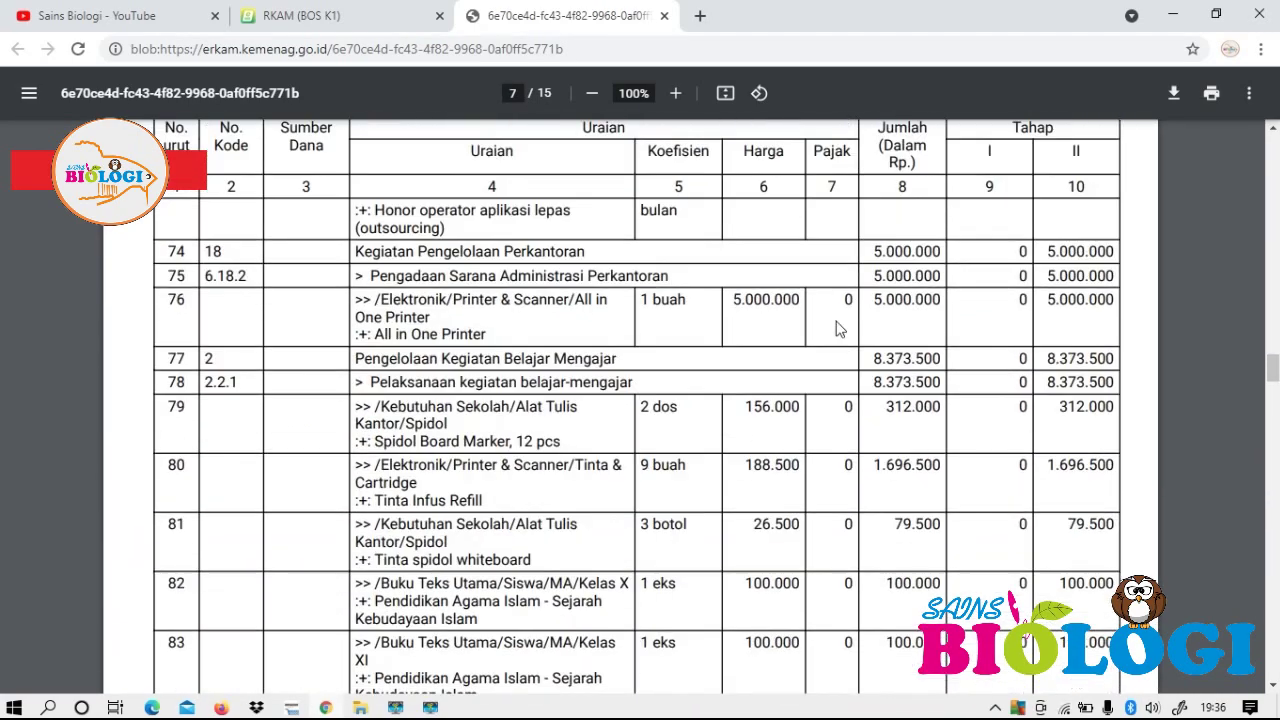
pyautogui.scroll(20, 838, 328)
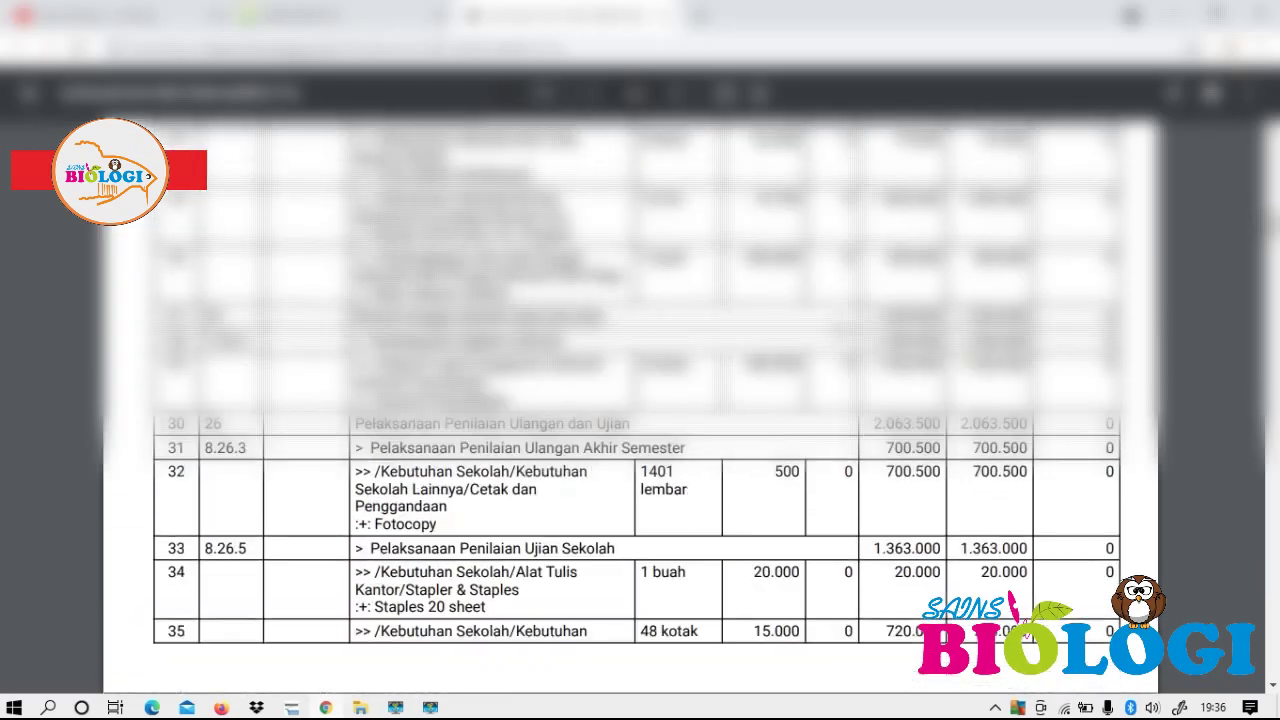
pyautogui.scroll(20, 637, 400)
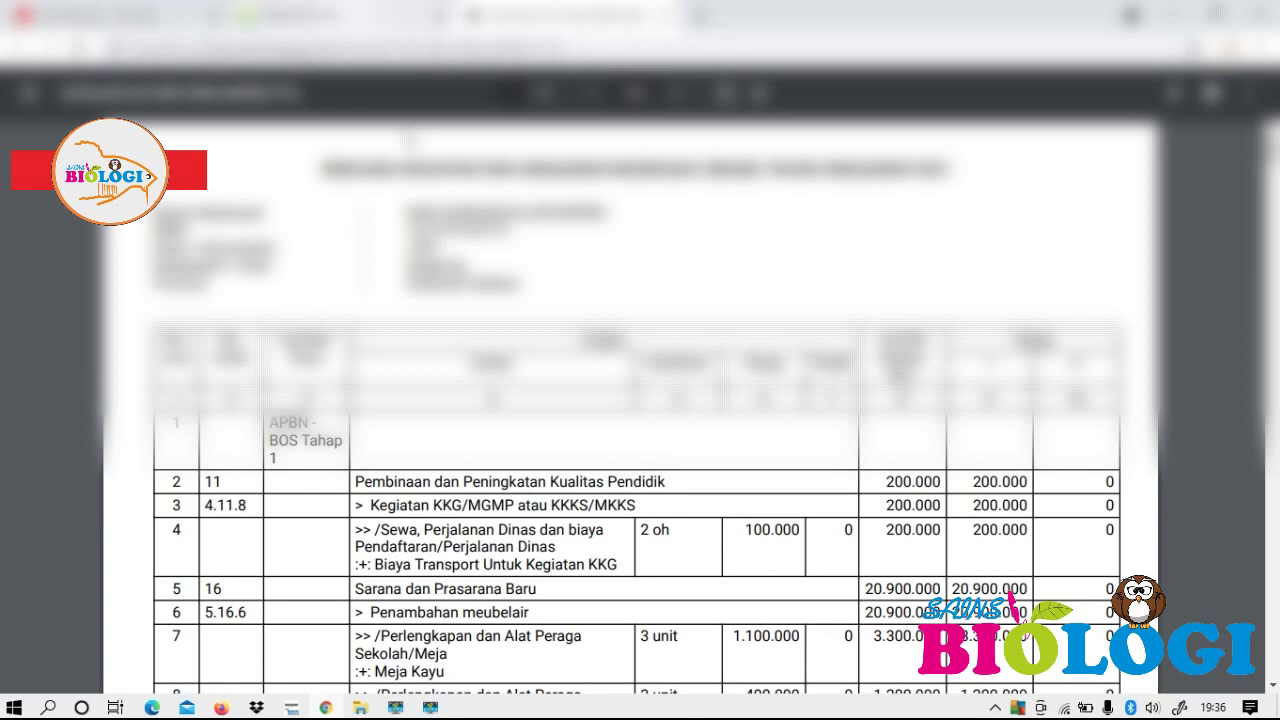
pyautogui.scroll(-10, 640, 450)
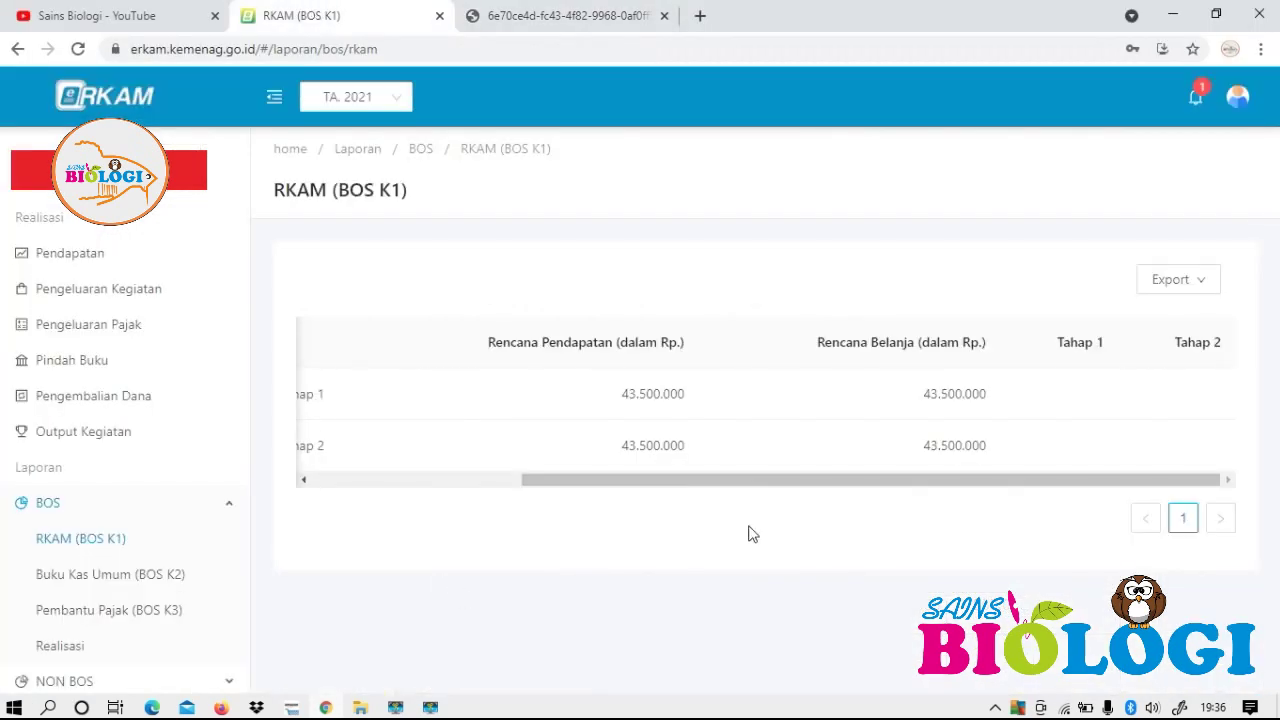
# Return to the RKAM (BOS K1) report and expand the APBN - BOS Tahap 2 funding source to view its activities.
pyautogui.moveTo(754, 482); pyautogui.dragTo(502, 478)
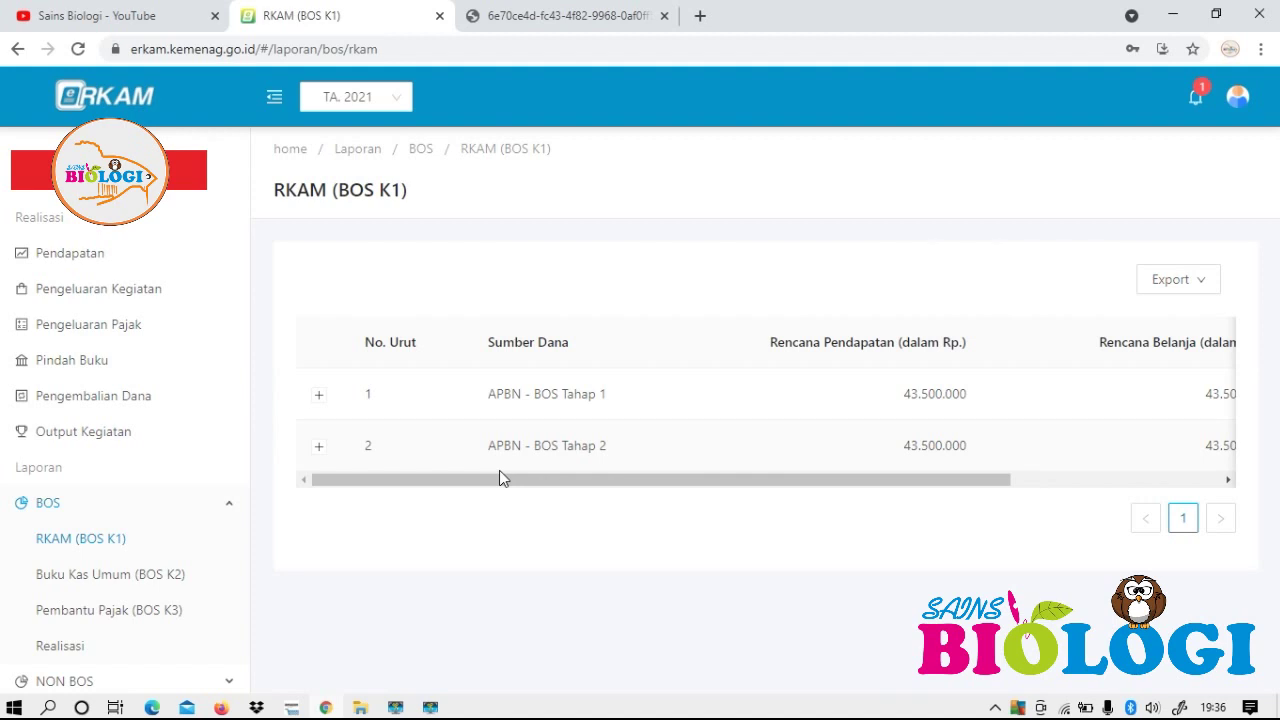
pyautogui.click(499, 466)
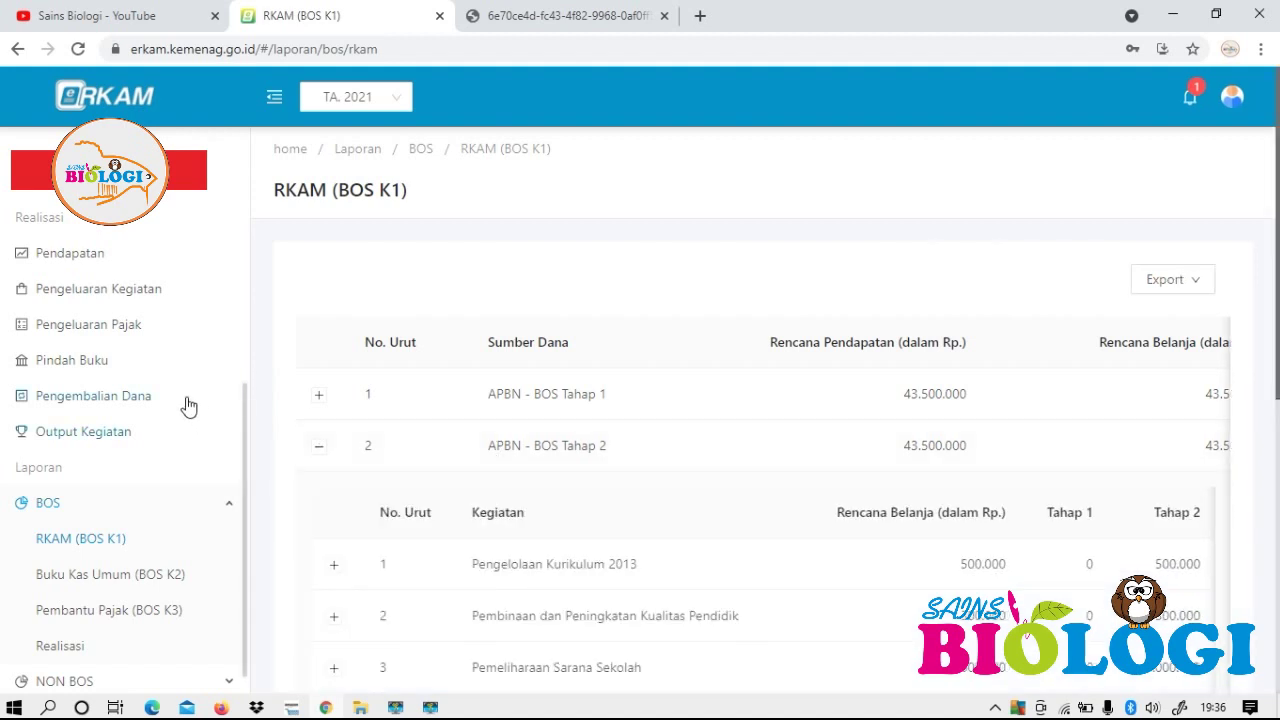
# Open the Rencana Kerja dan Anggaran list and review its activities and the budget summary.
pyautogui.scroll(5, 249, 449)
pyautogui.click(129, 530)
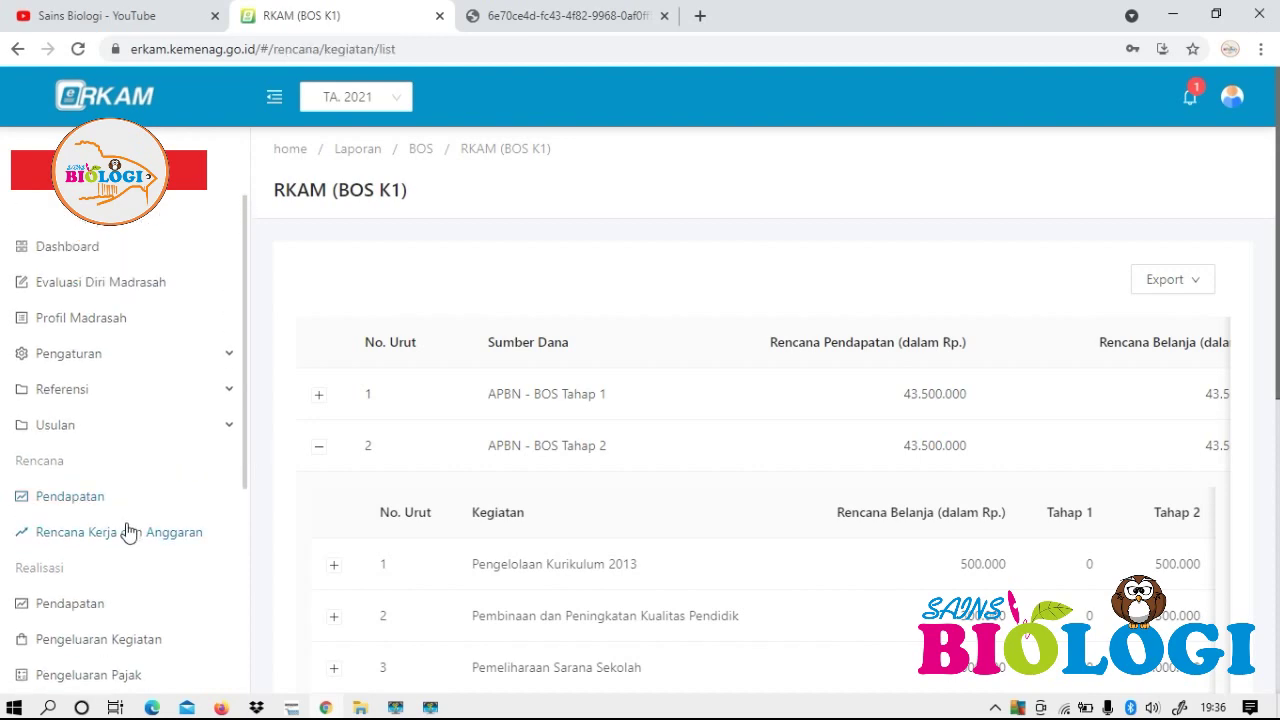
pyautogui.scroll(-1, 700, 380)
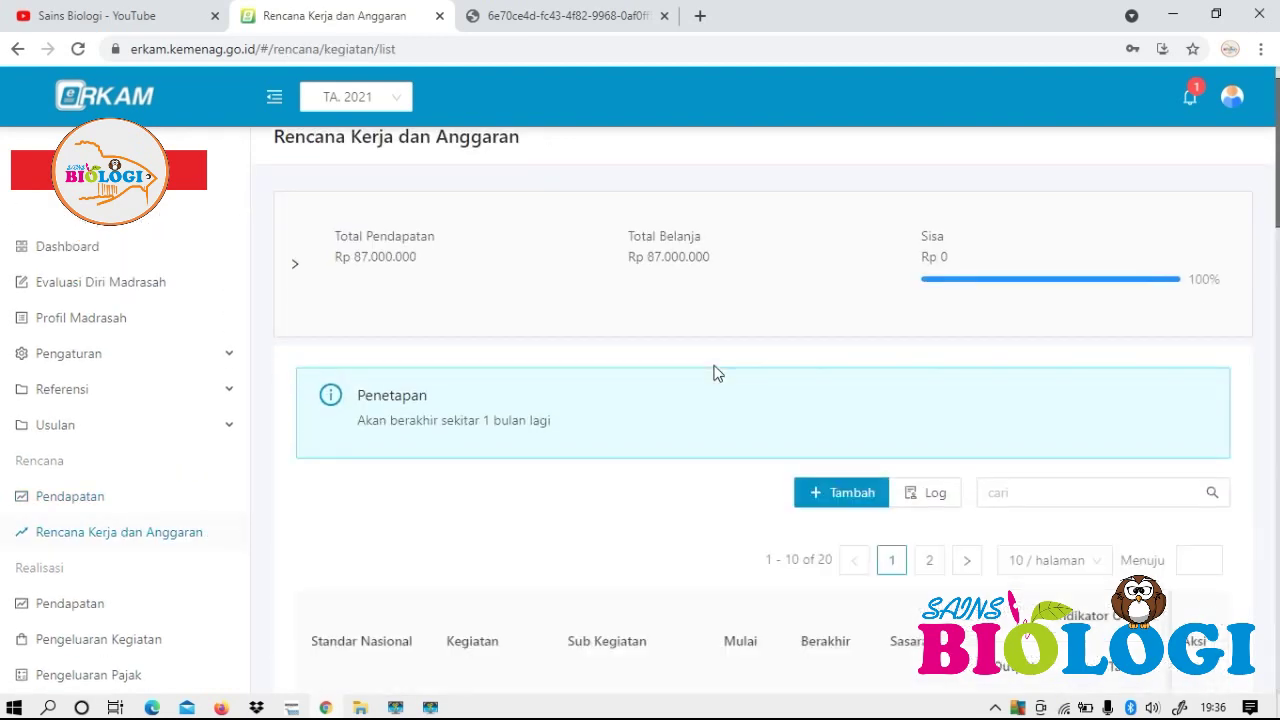
pyautogui.scroll(-4, 720, 377)
pyautogui.scroll(-8, 724, 378)
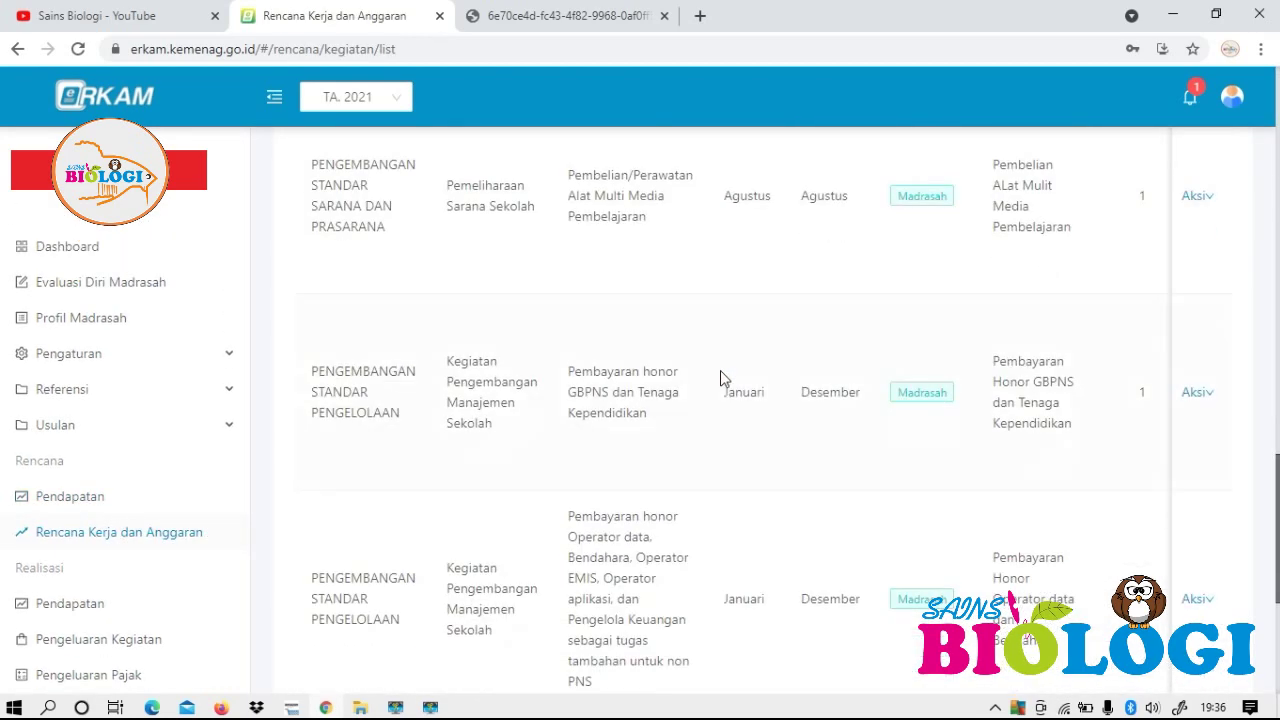
pyautogui.moveTo(1229, 110)
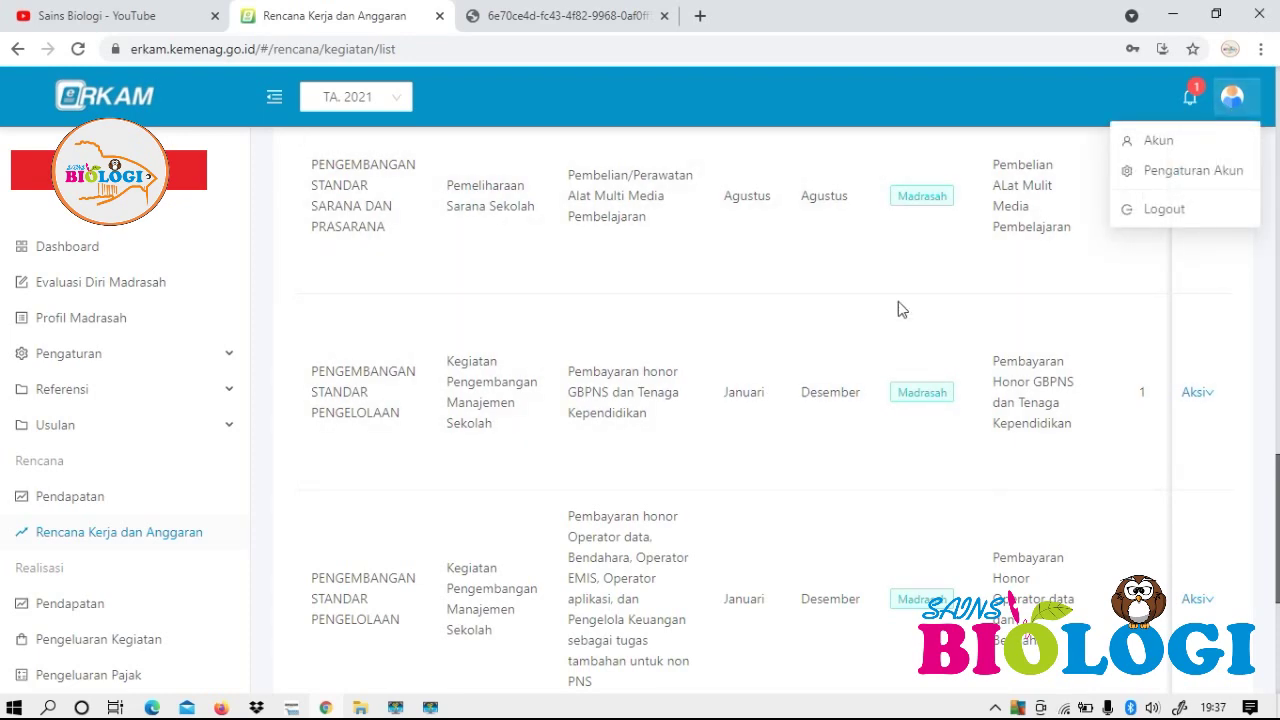
pyautogui.scroll(12, 723, 329)
pyautogui.scroll(3, 626, 360)
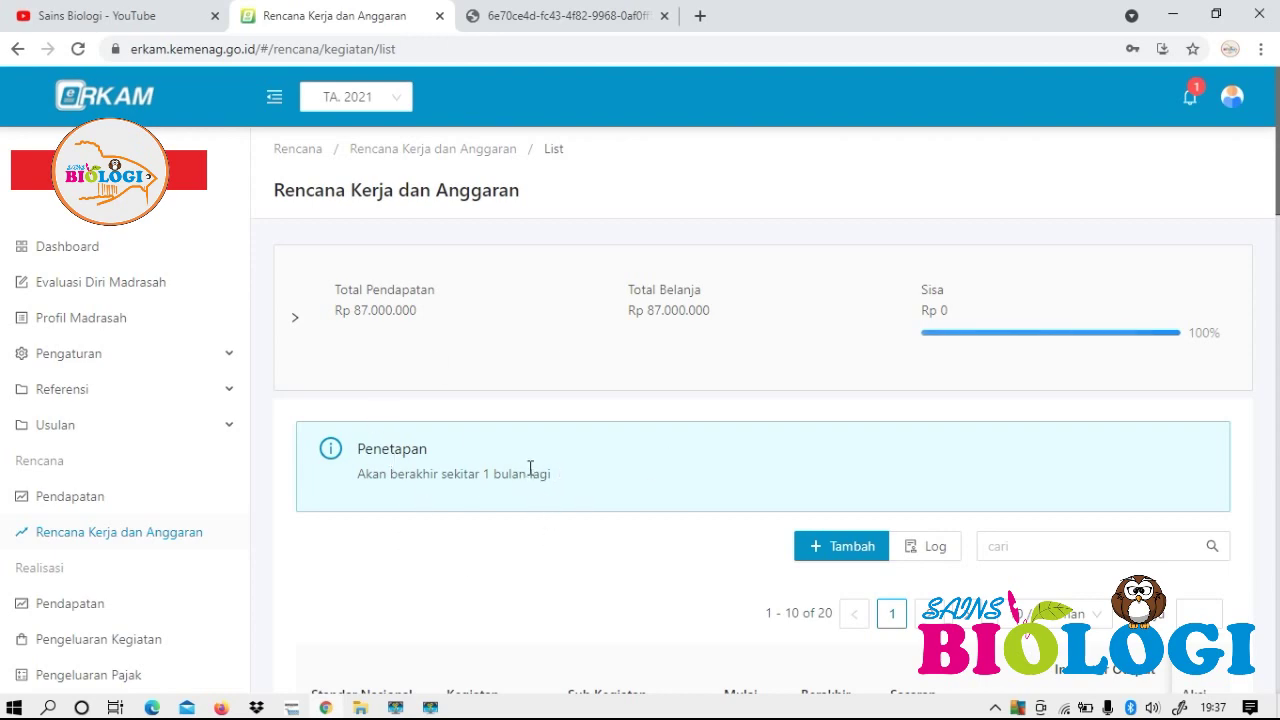
# Examine all columns of the activities on the list's first page, down to the COVID-19 handling activity.
pyautogui.scroll(-15, 531, 470)
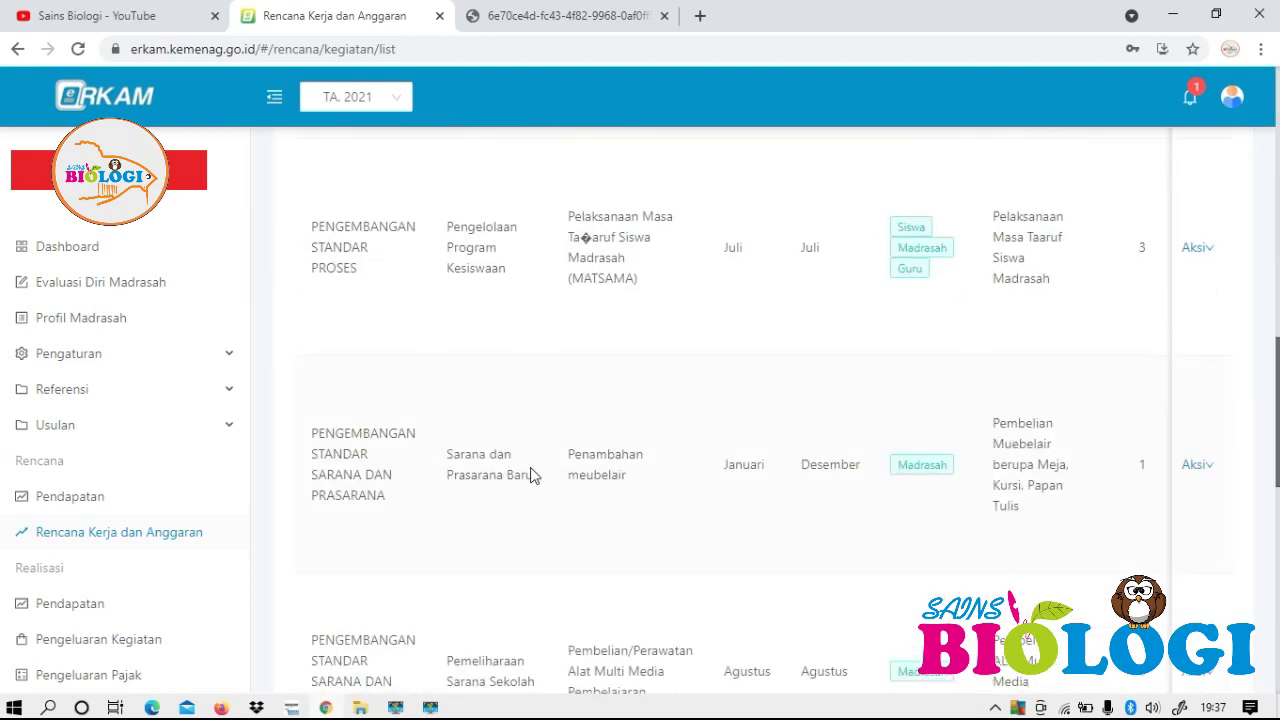
pyautogui.moveTo(588, 584); pyautogui.dragTo(1091, 594)
pyautogui.scroll(4, 1143, 538)
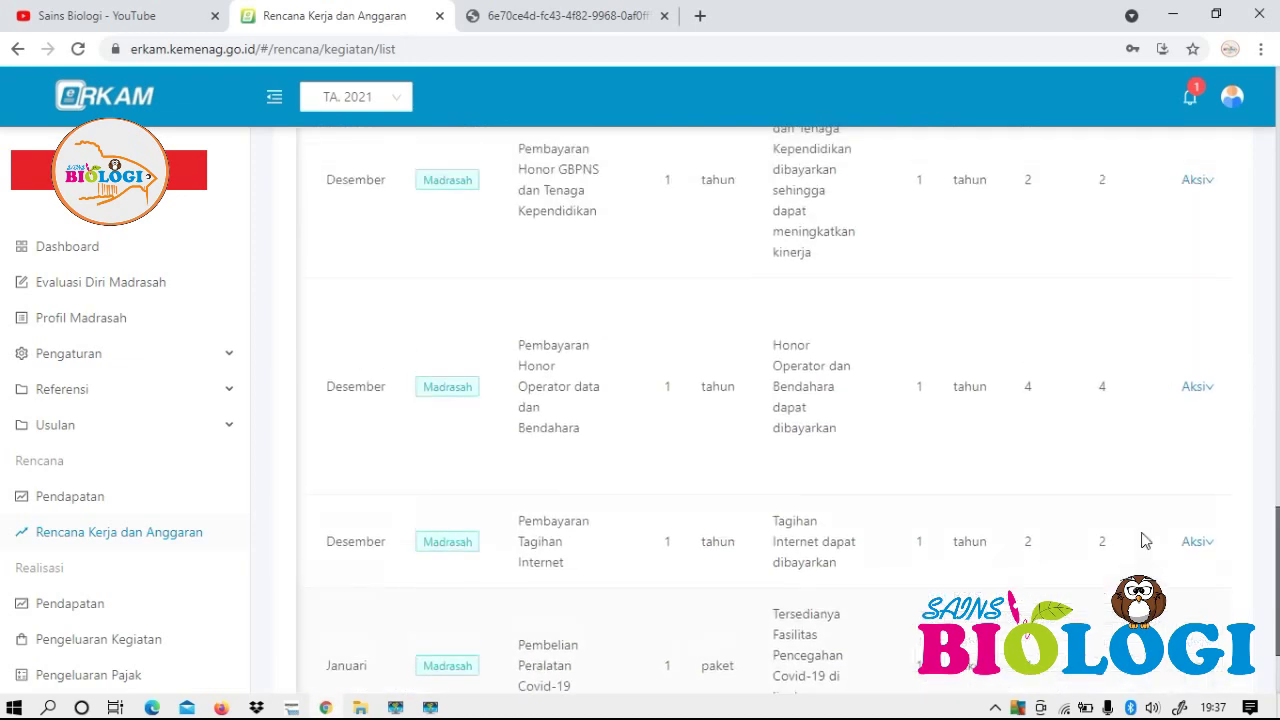
pyautogui.scroll(-4, 1145, 540)
pyautogui.moveTo(1066, 578); pyautogui.dragTo(552, 605)
pyautogui.scroll(4, 622, 492)
pyautogui.scroll(-4, 622, 492)
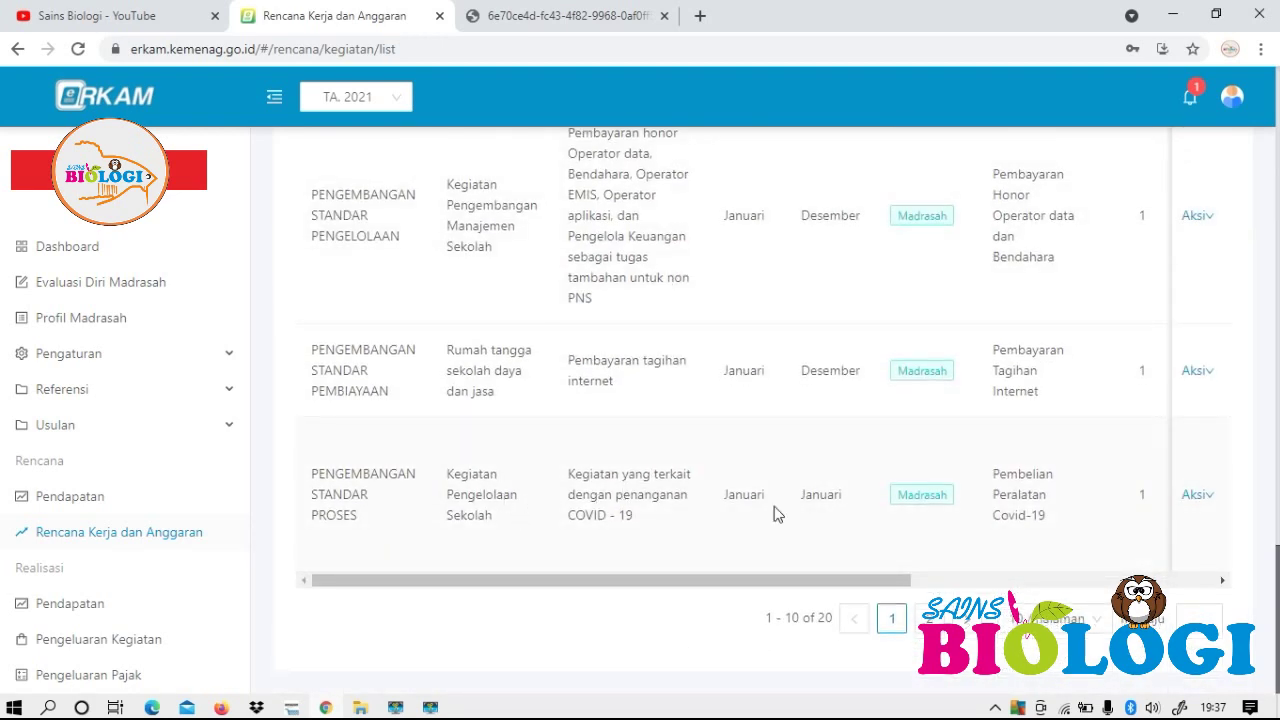
pyautogui.moveTo(726, 590); pyautogui.dragTo(1218, 602)
pyautogui.click(845, 556)
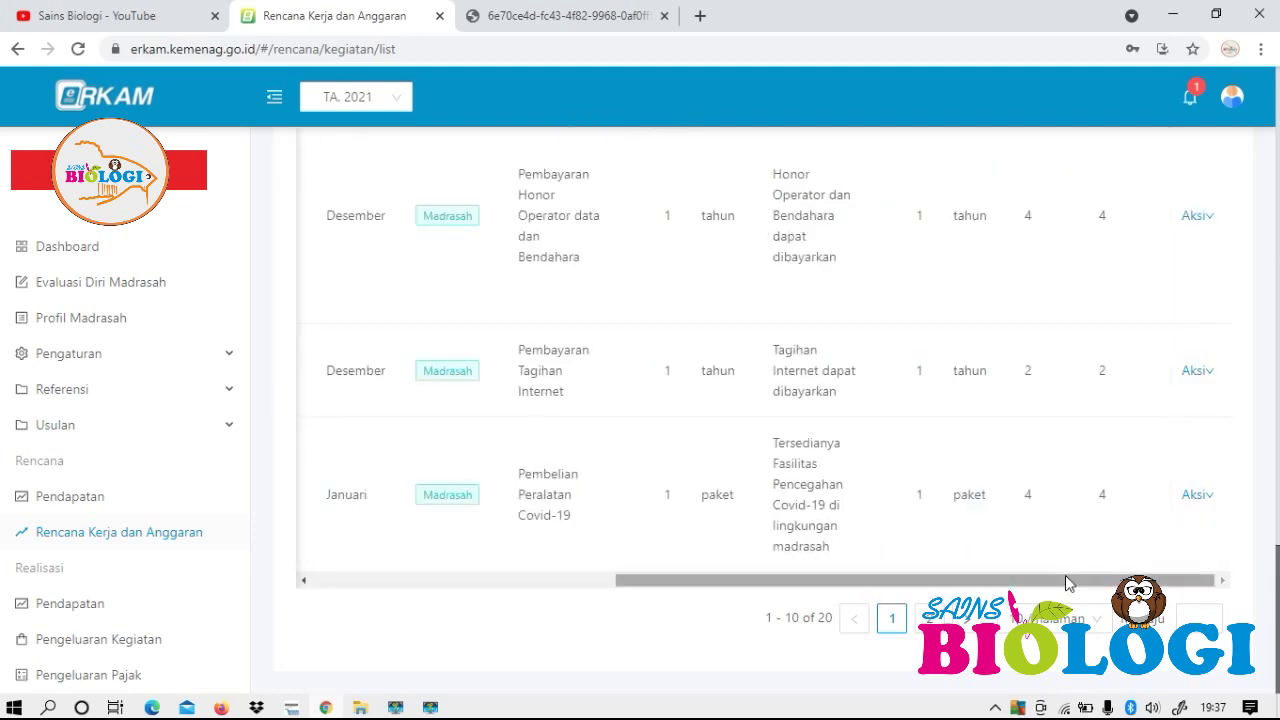
pyautogui.moveTo(1088, 585); pyautogui.dragTo(463, 583)
pyautogui.scroll(3, 646, 423)
pyautogui.scroll(-3, 646, 423)
pyautogui.scroll(10, 645, 427)
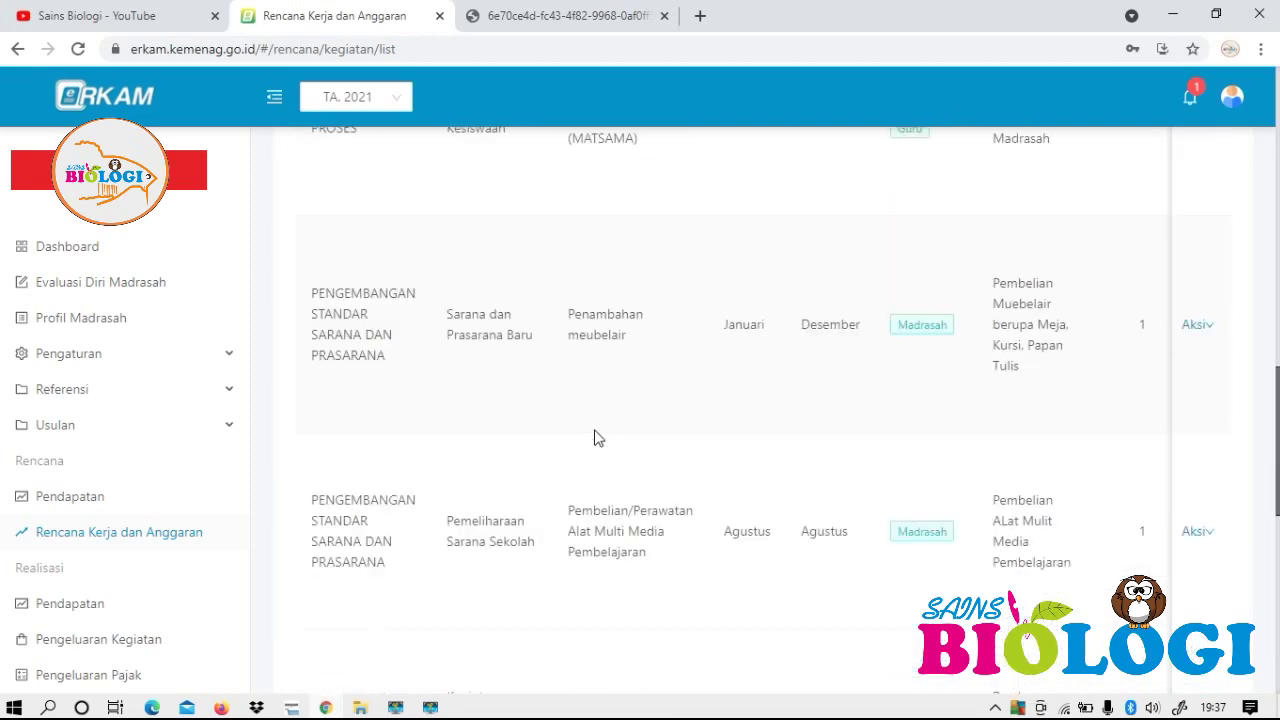
pyautogui.scroll(-10, 642, 422)
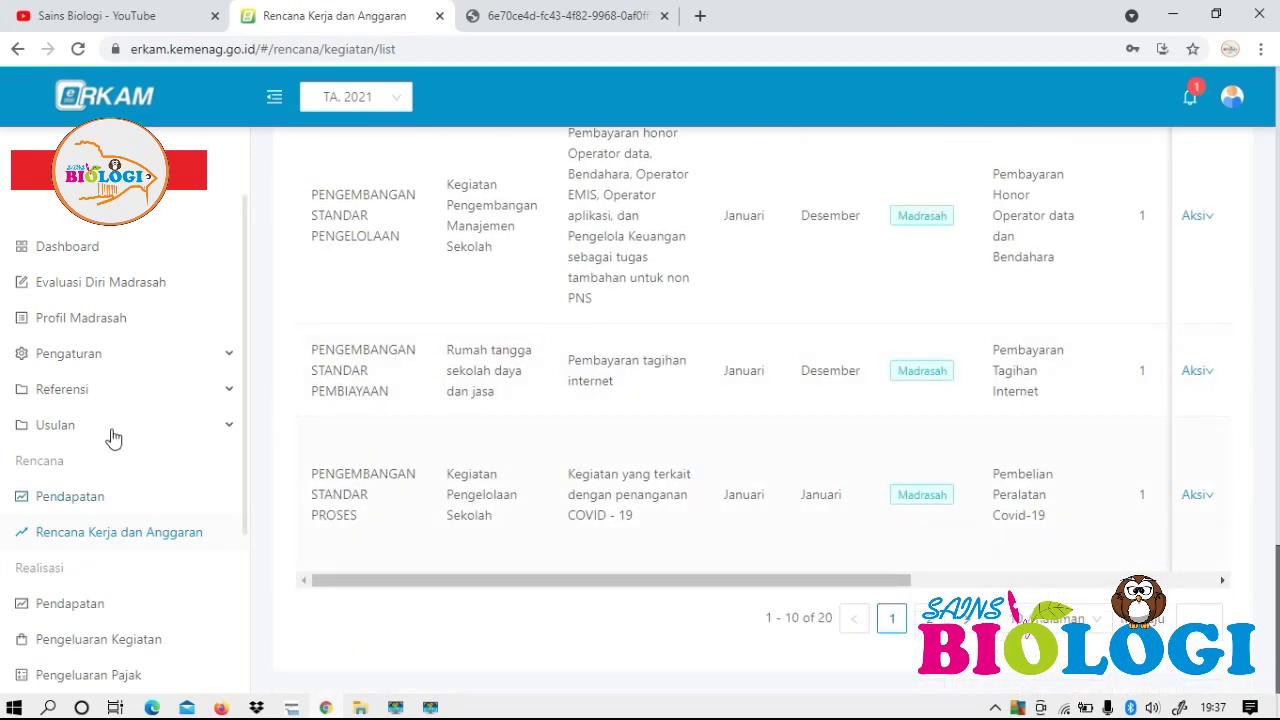
pyautogui.scroll(-2, 145, 462)
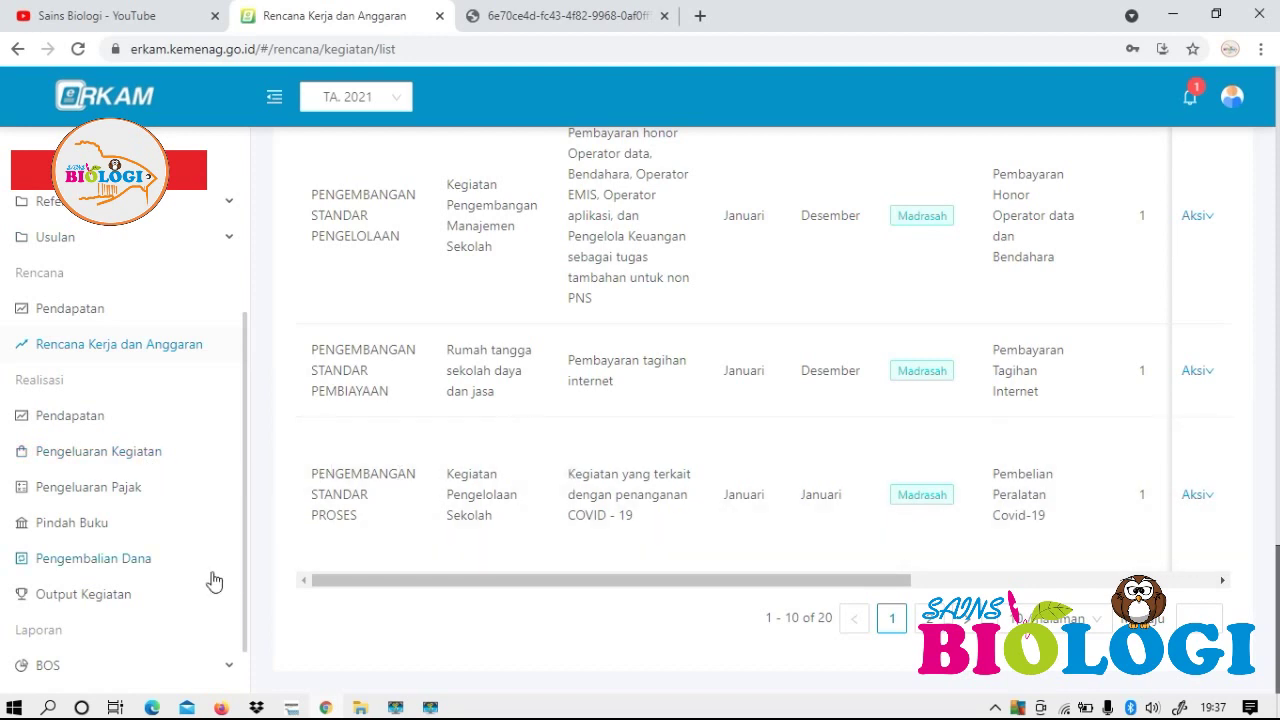
# Switch to the exported RKAM PDF and look through its budget items down to the totals on the last page.
pyautogui.click(560, 15)
pyautogui.scroll(-10, 628, 525)
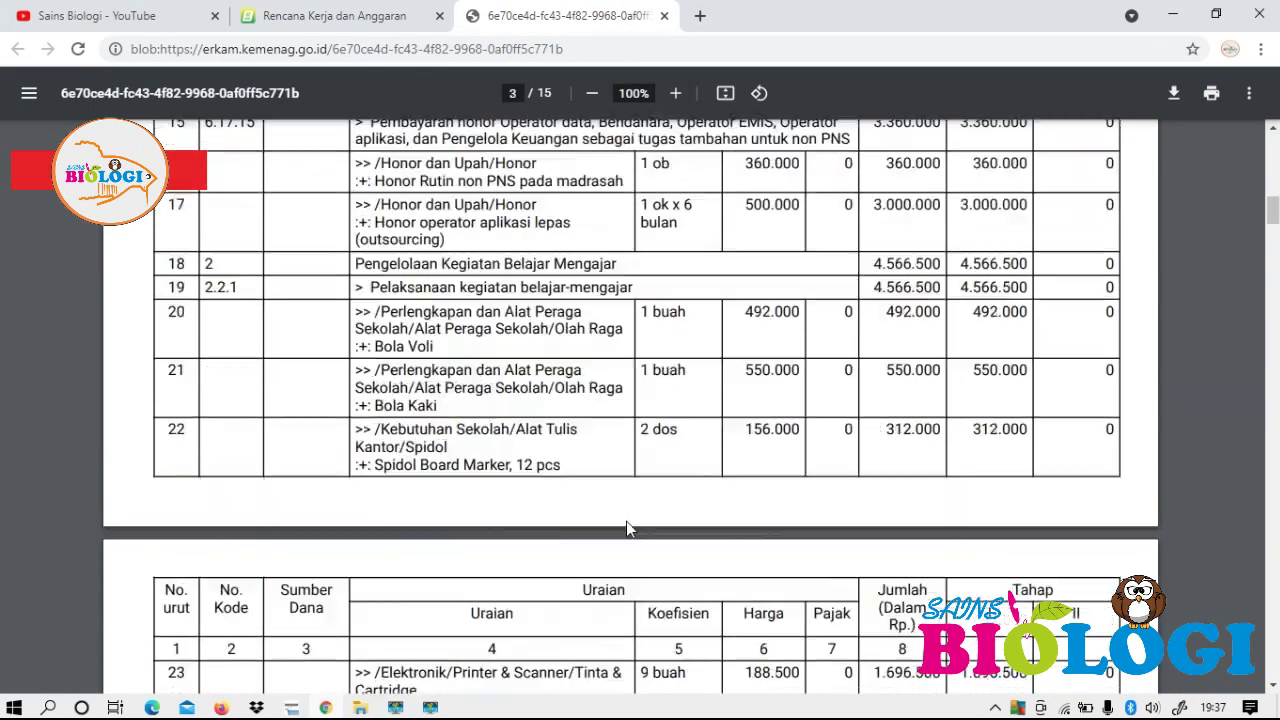
pyautogui.scroll(-20, 628, 530)
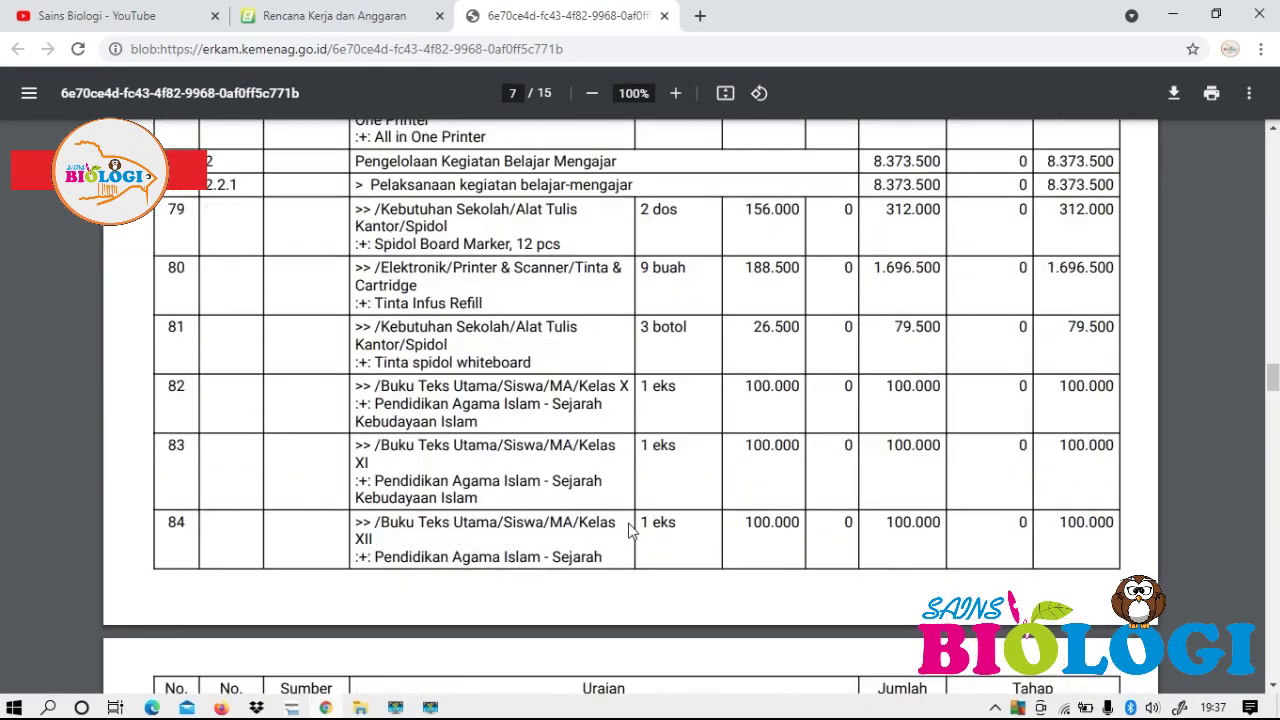
pyautogui.scroll(-20, 628, 530)
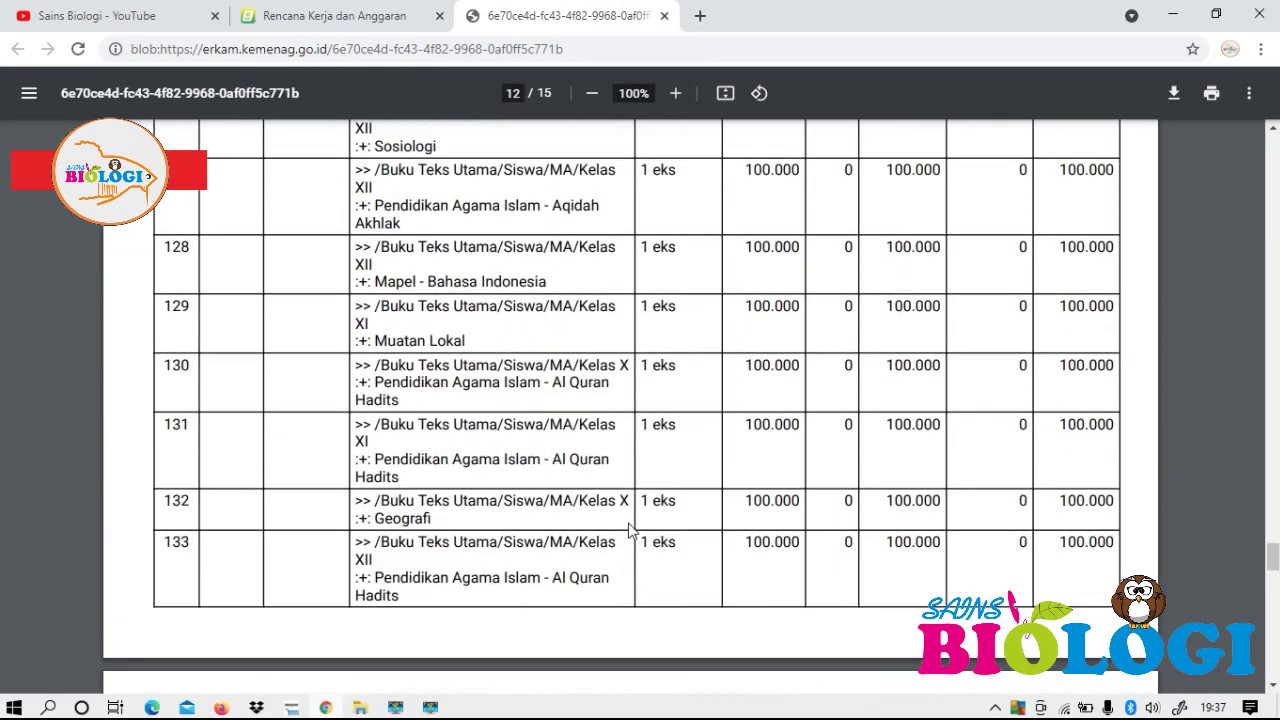
pyautogui.scroll(-15, 628, 530)
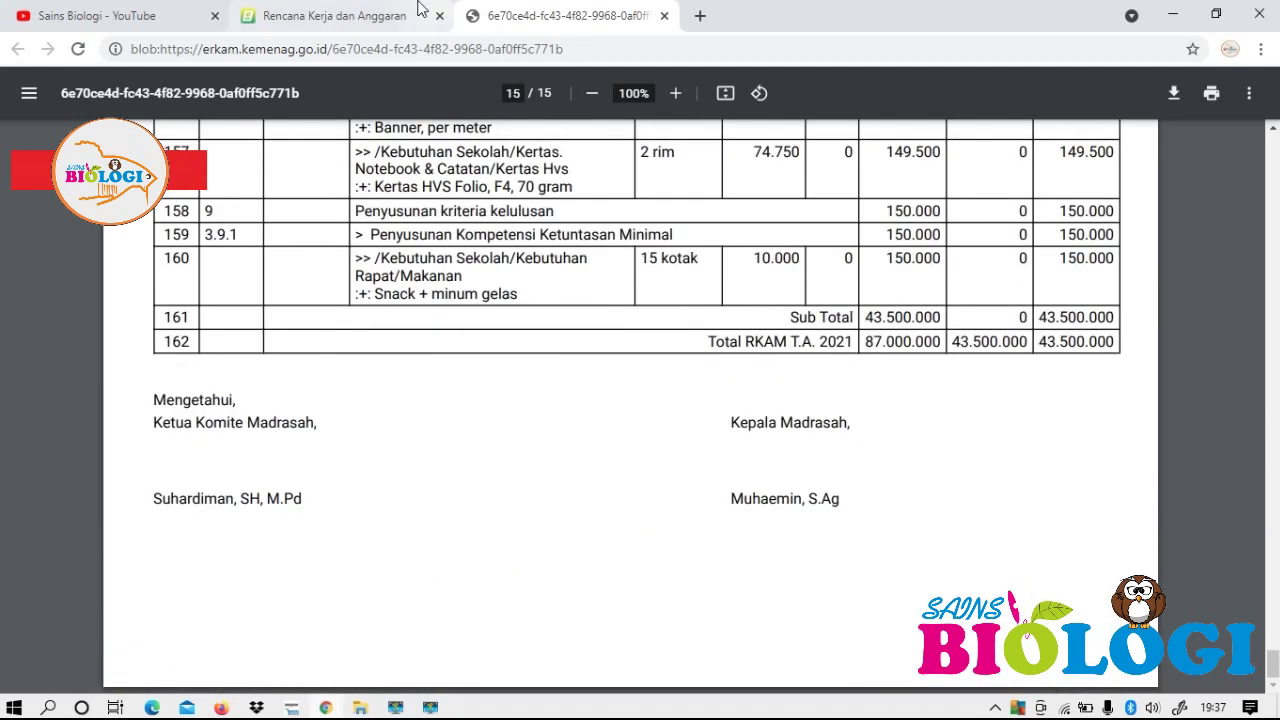
# Reopen the Rencana Kerja dan Anggaran list and check its budget summary and first activities.
pyautogui.click(368, 8)
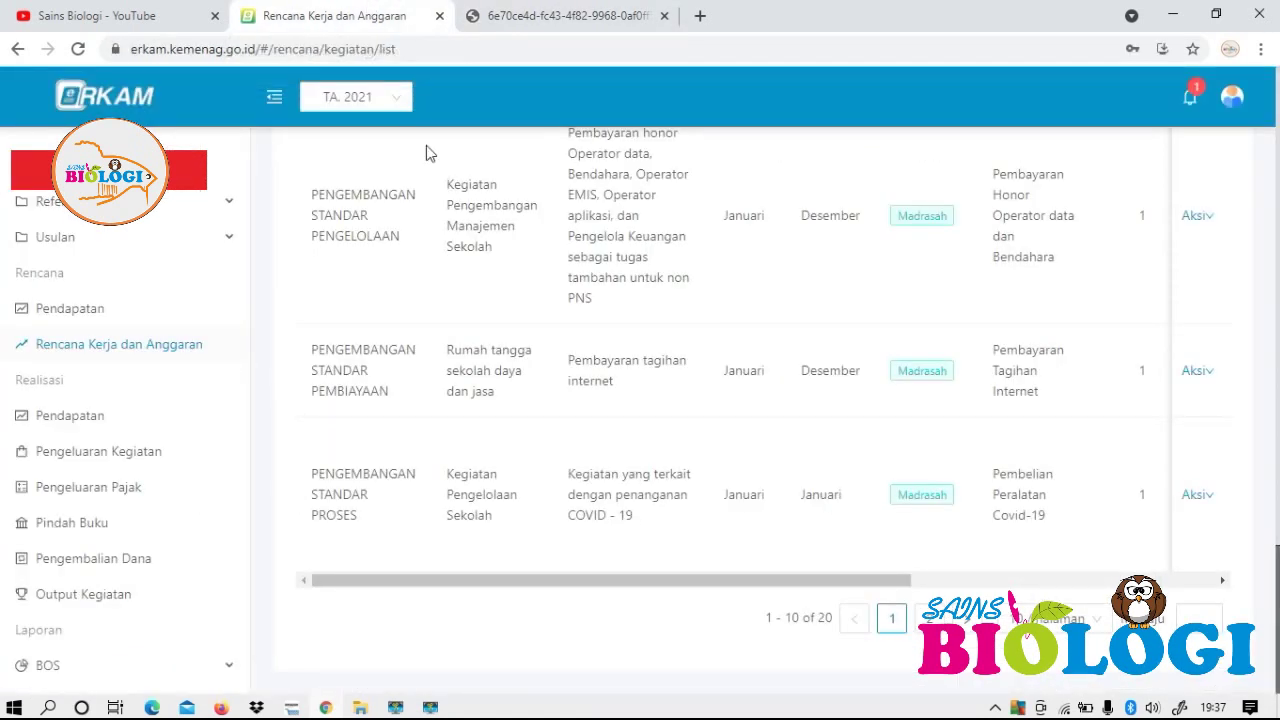
pyautogui.click(138, 356)
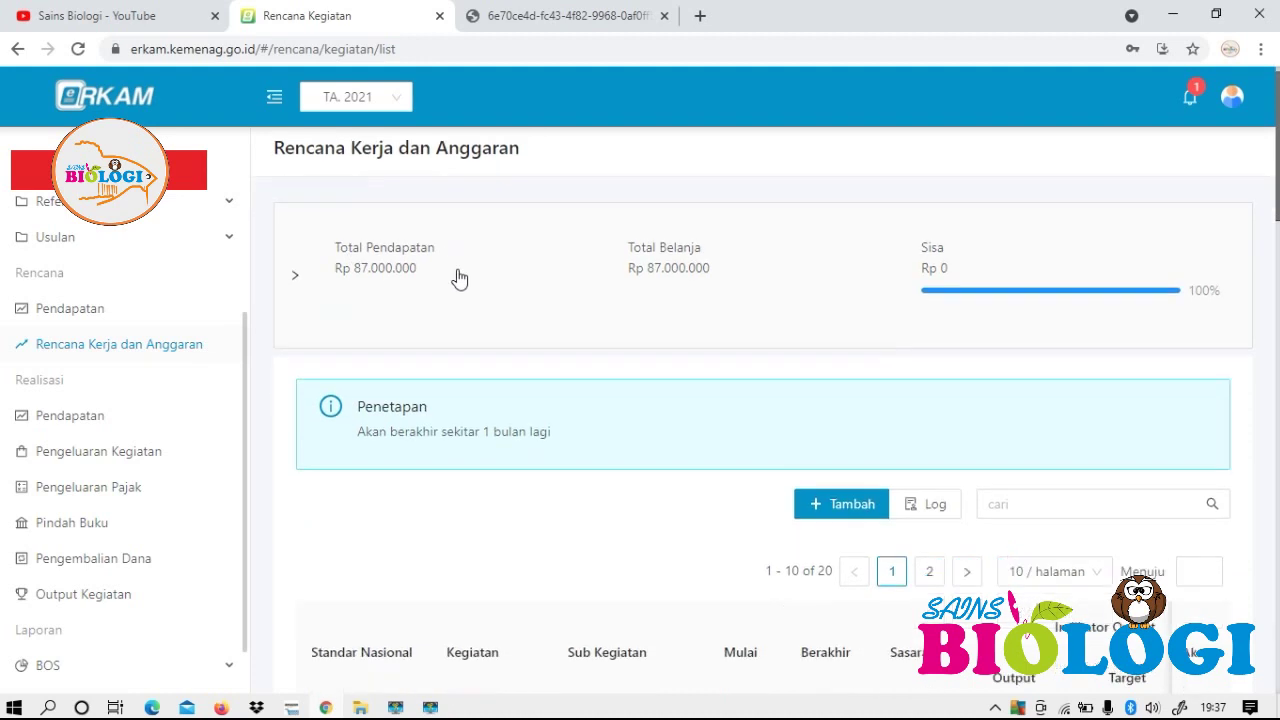
pyautogui.scroll(-3, 457, 277)
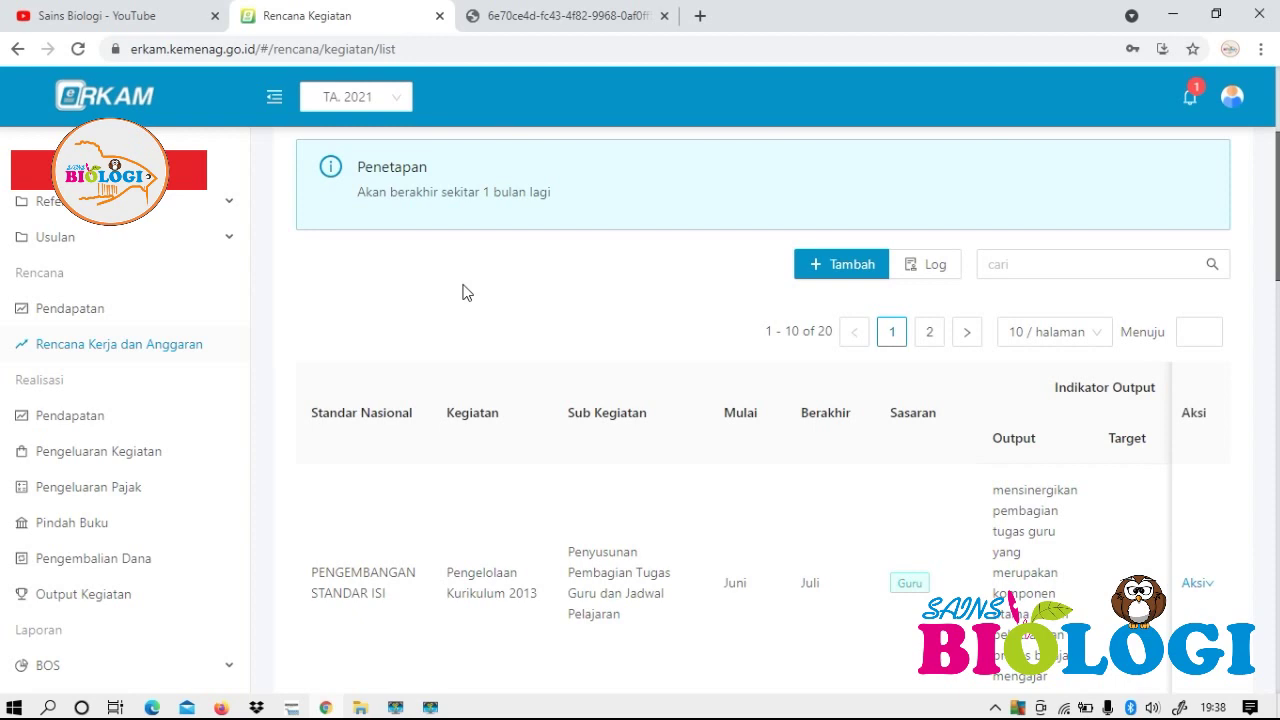
# Look over the first planned activities in the list and open the Realisasi Pengeluaran Kegiatan list.
pyautogui.scroll(-2, 463, 292)
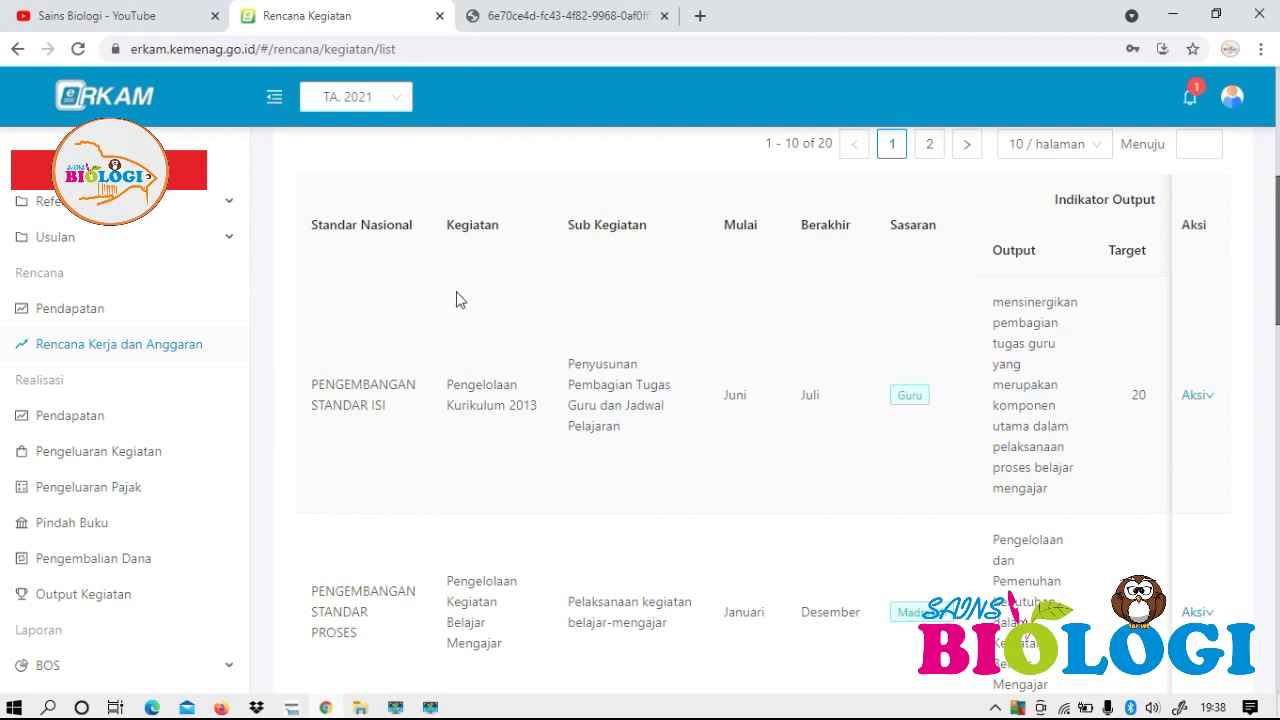
pyautogui.scroll(-1, 460, 300)
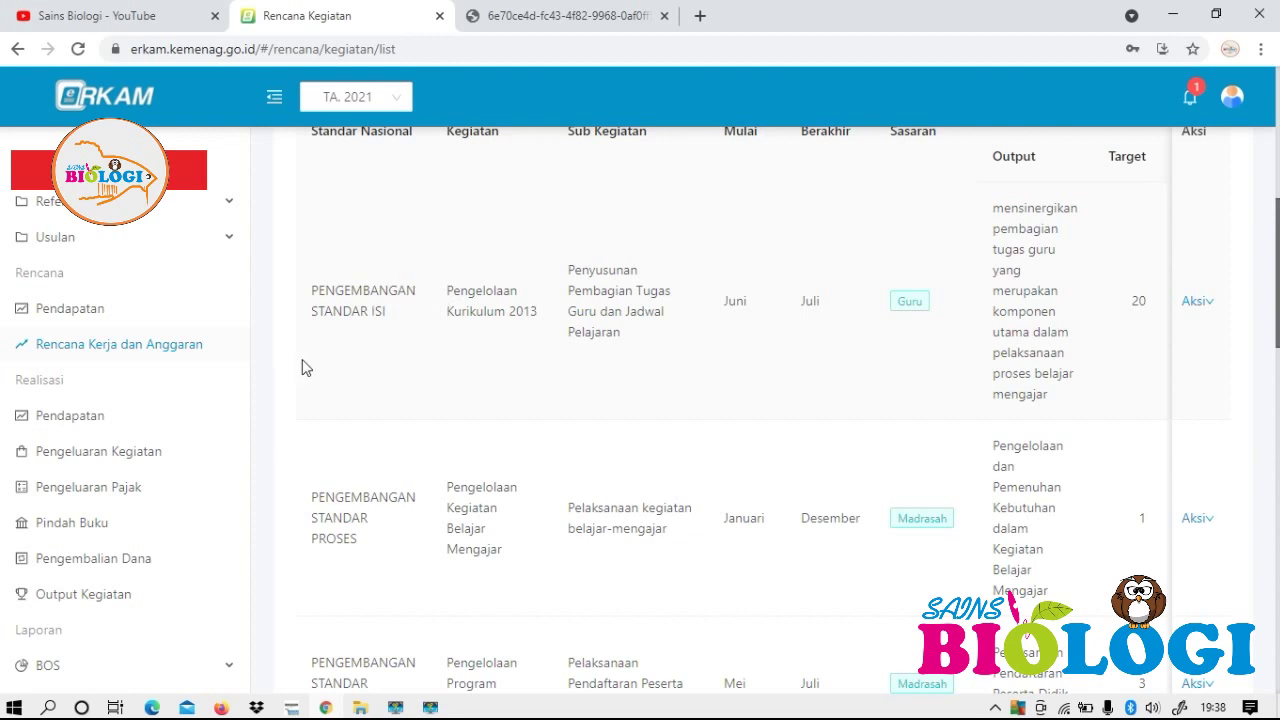
pyautogui.click(141, 457)
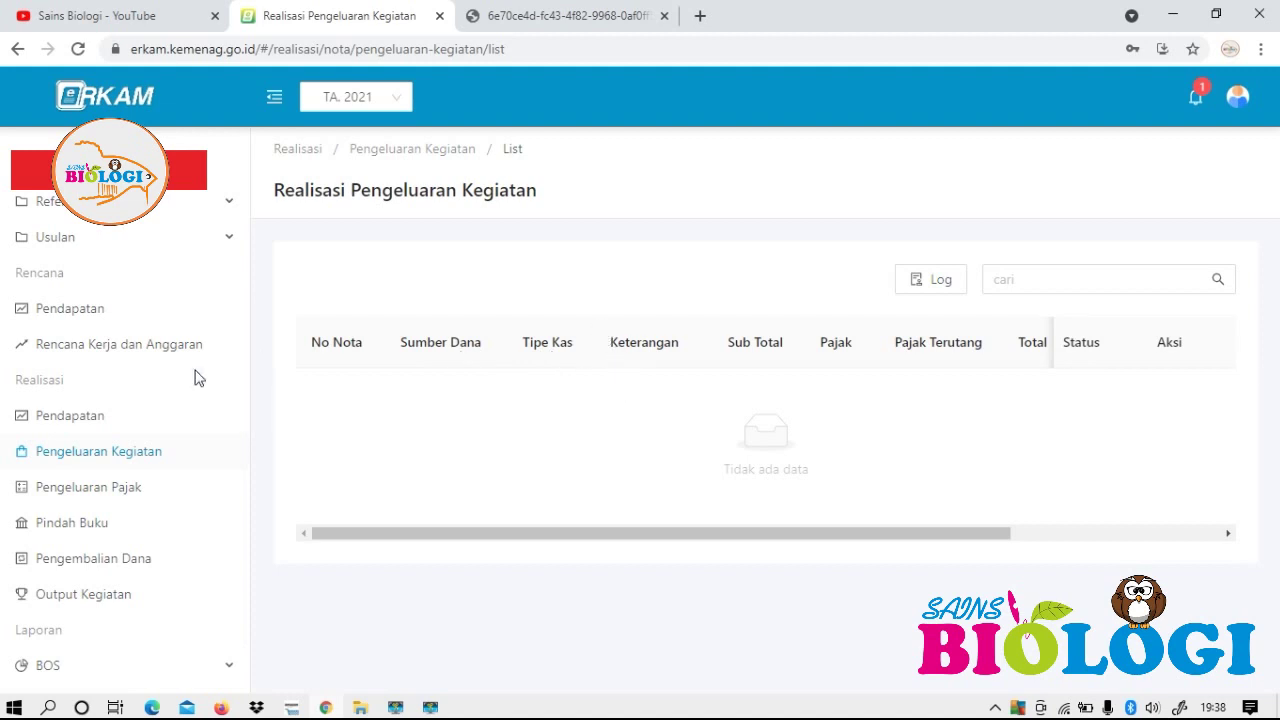
# View the Realisasi Pendapatan page and check its balance summary and receipt table.
pyautogui.click(90, 424)
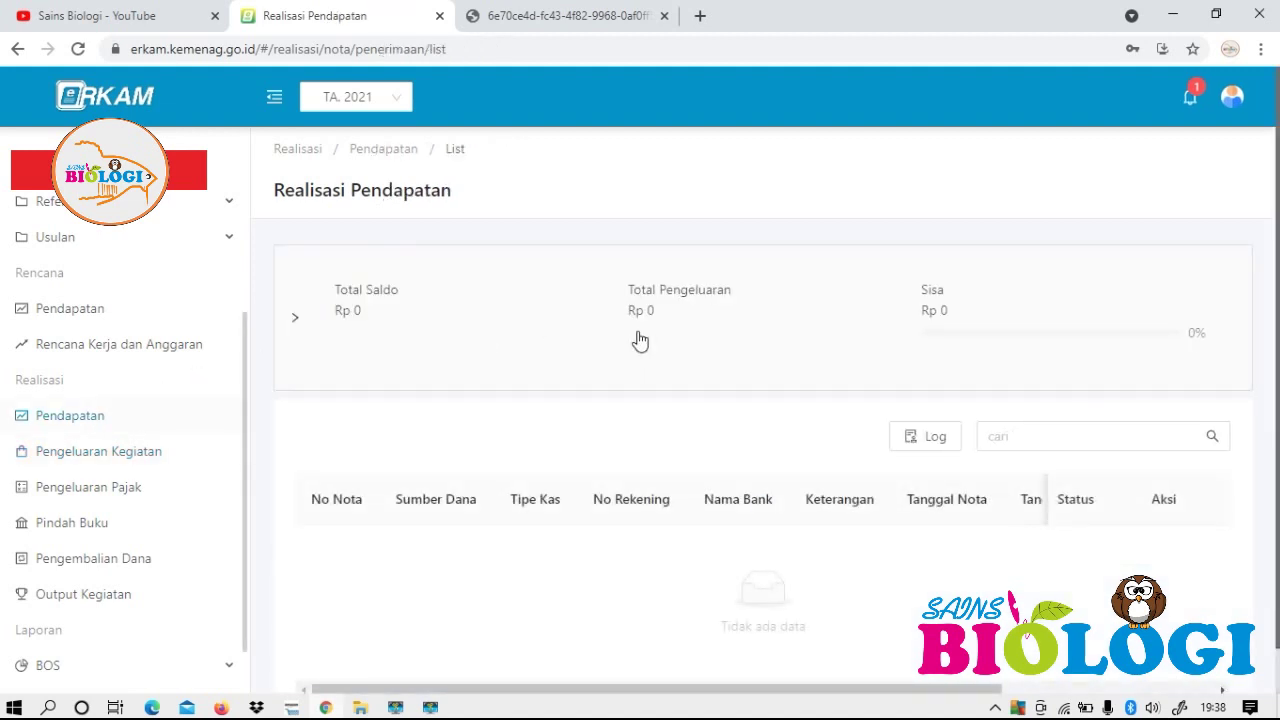
pyautogui.scroll(-1, 650, 350)
pyautogui.scroll(-1, 130, 466)
pyautogui.scroll(1, 130, 463)
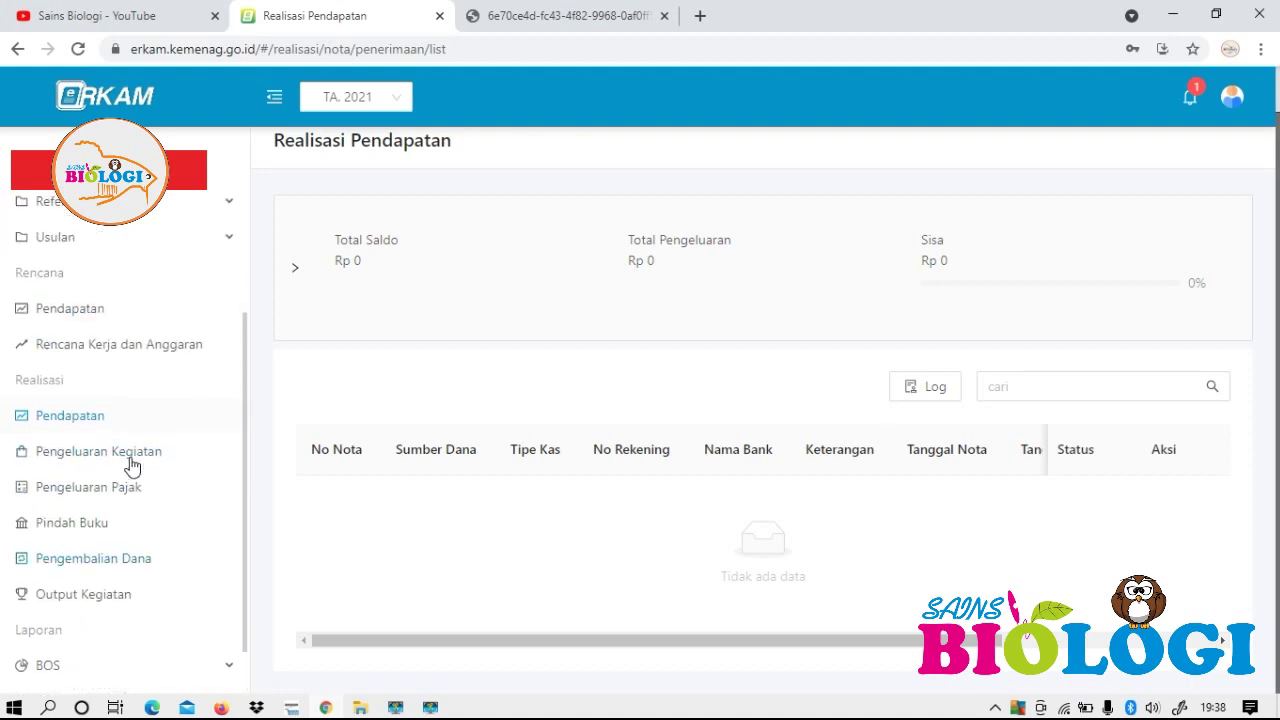
pyautogui.click(78, 420)
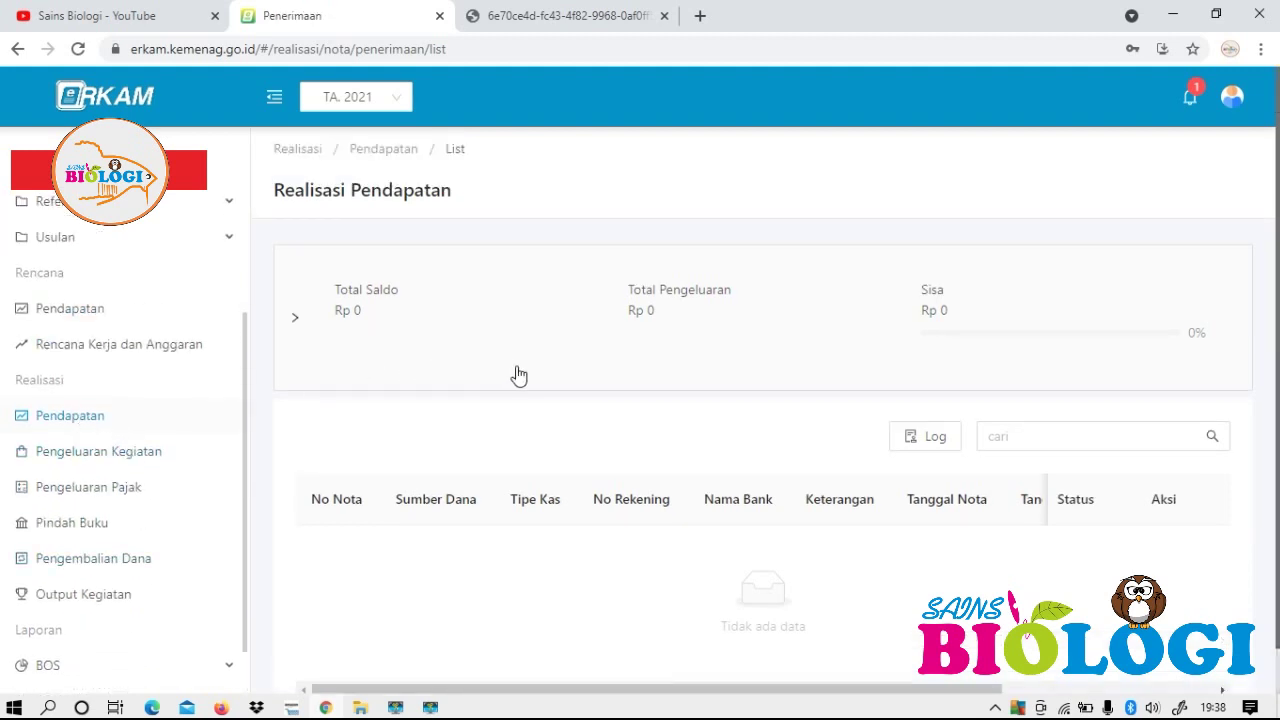
# Revisit Rencana Kerja dan Anggaran and Realisasi Pengeluaran Kegiatan, and return to the Realisasi Pendapatan table.
pyautogui.click(151, 348)
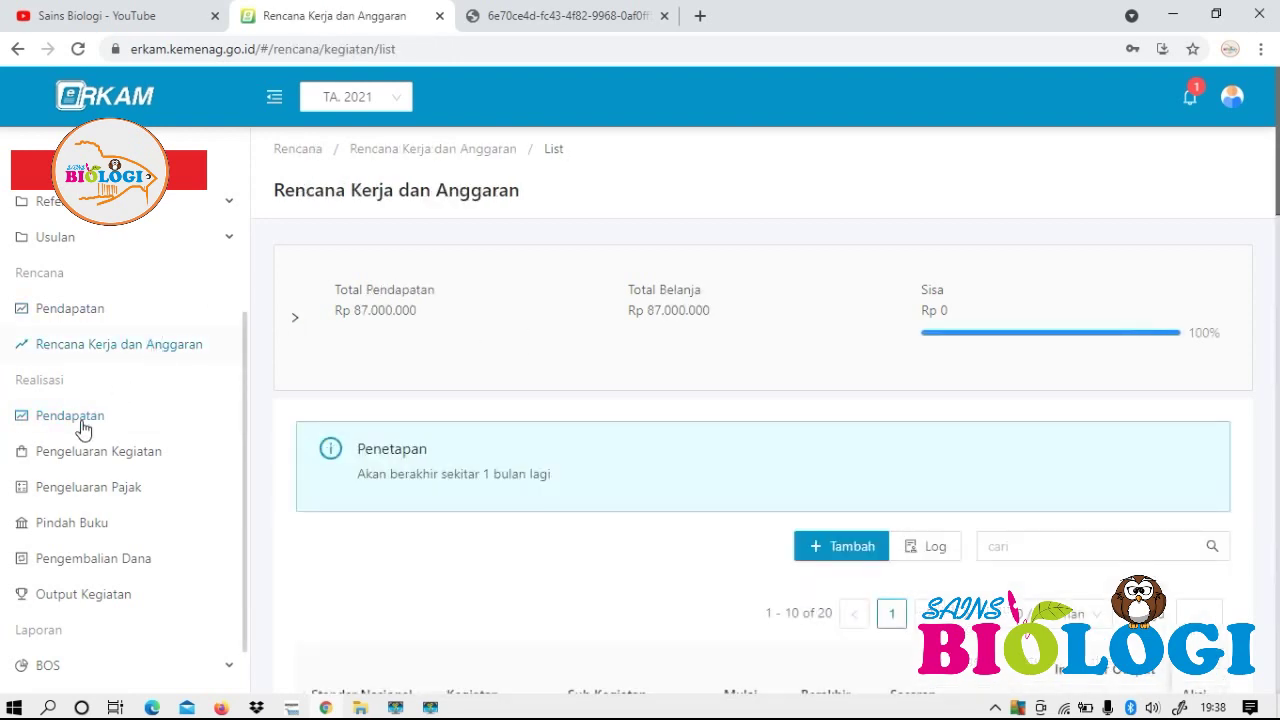
pyautogui.click(66, 455)
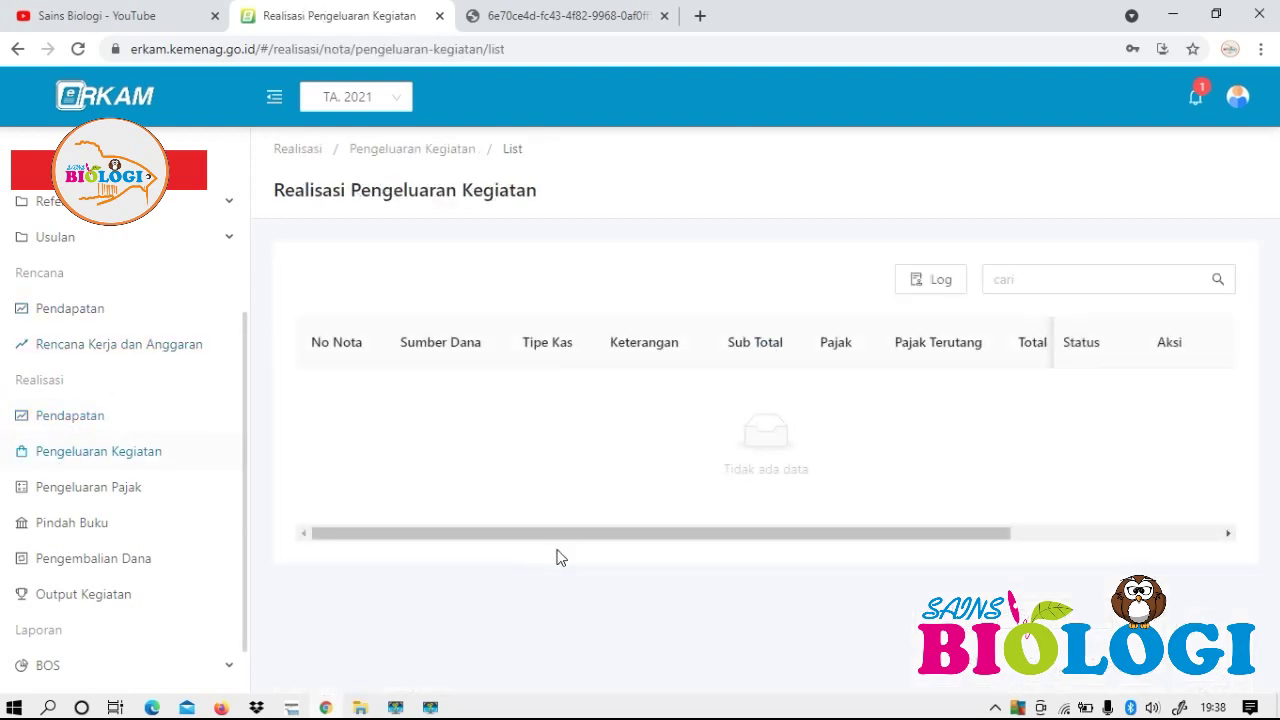
pyautogui.click(55, 415)
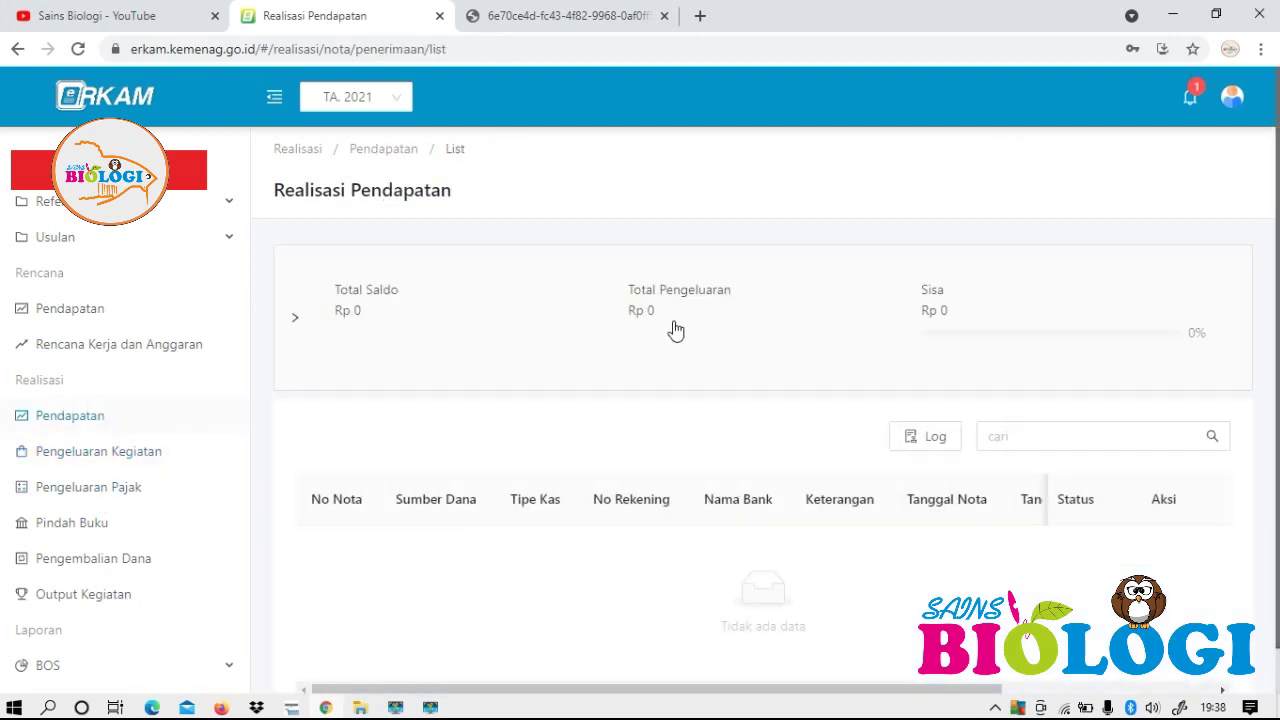
pyautogui.scroll(-1, 672, 330)
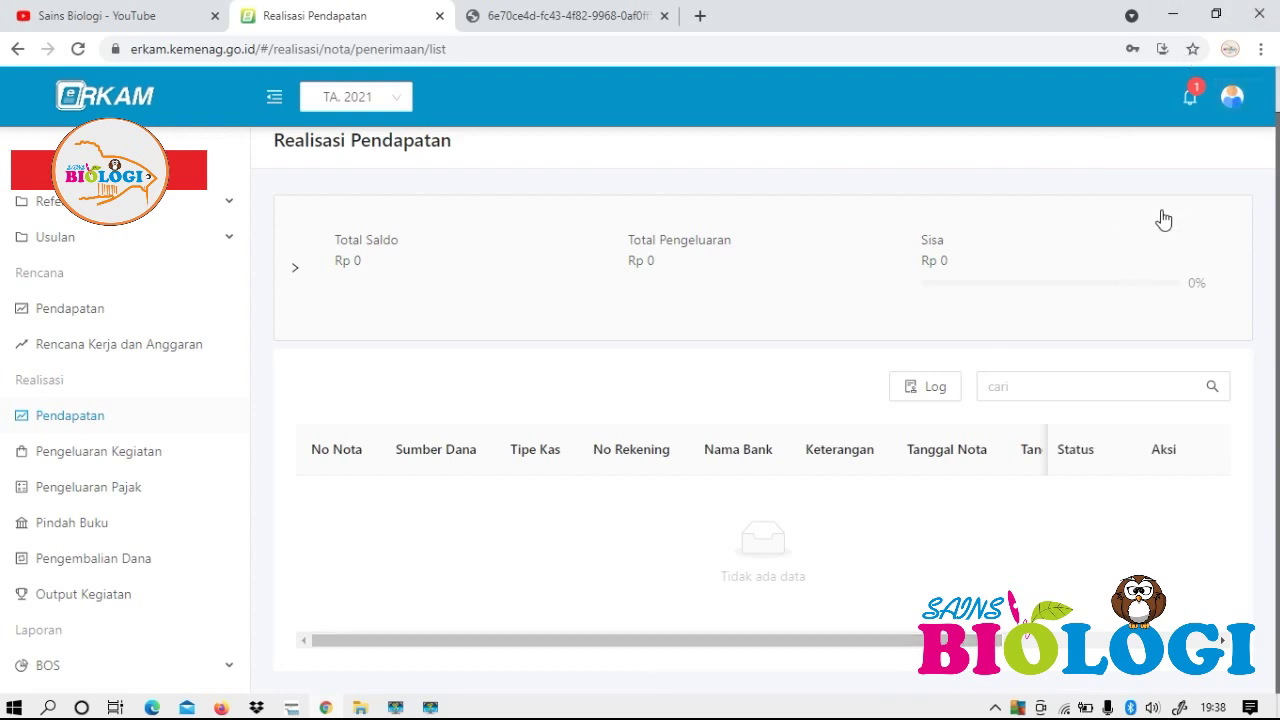
# Log out of the current account and log in with the second saved account's e-mail and password.
pyautogui.moveTo(1237, 107)
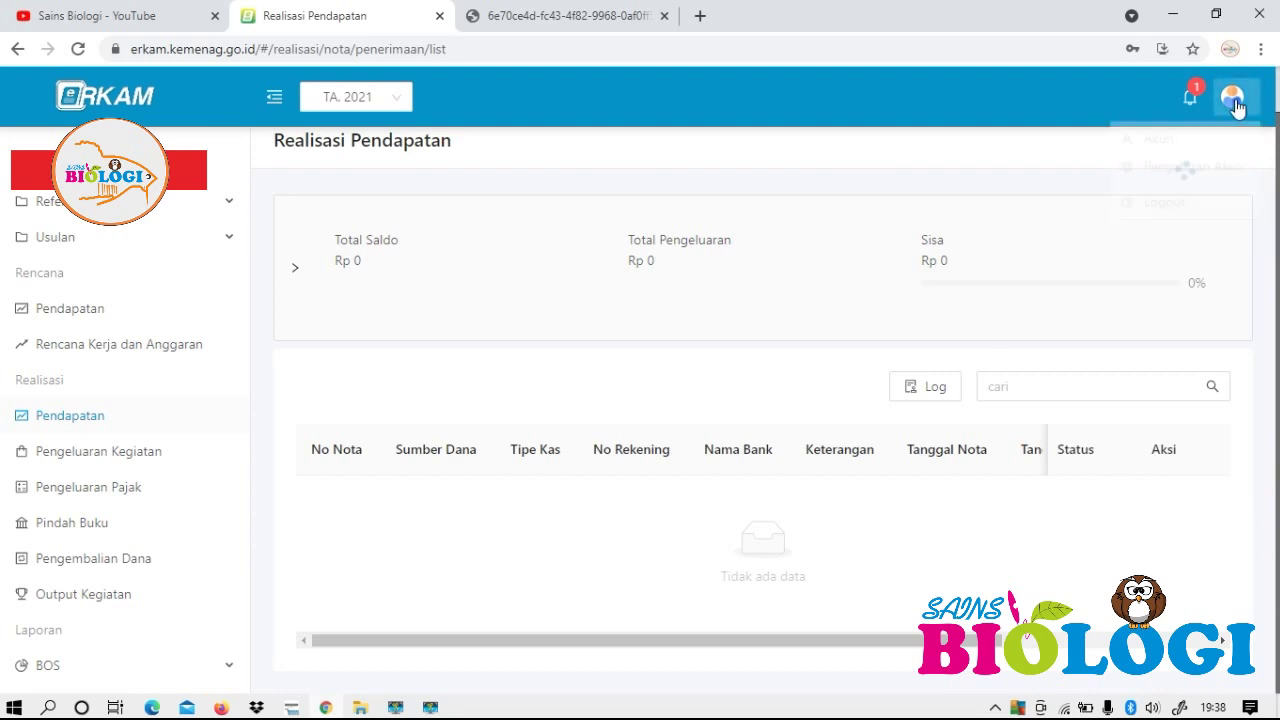
pyautogui.click(1157, 208)
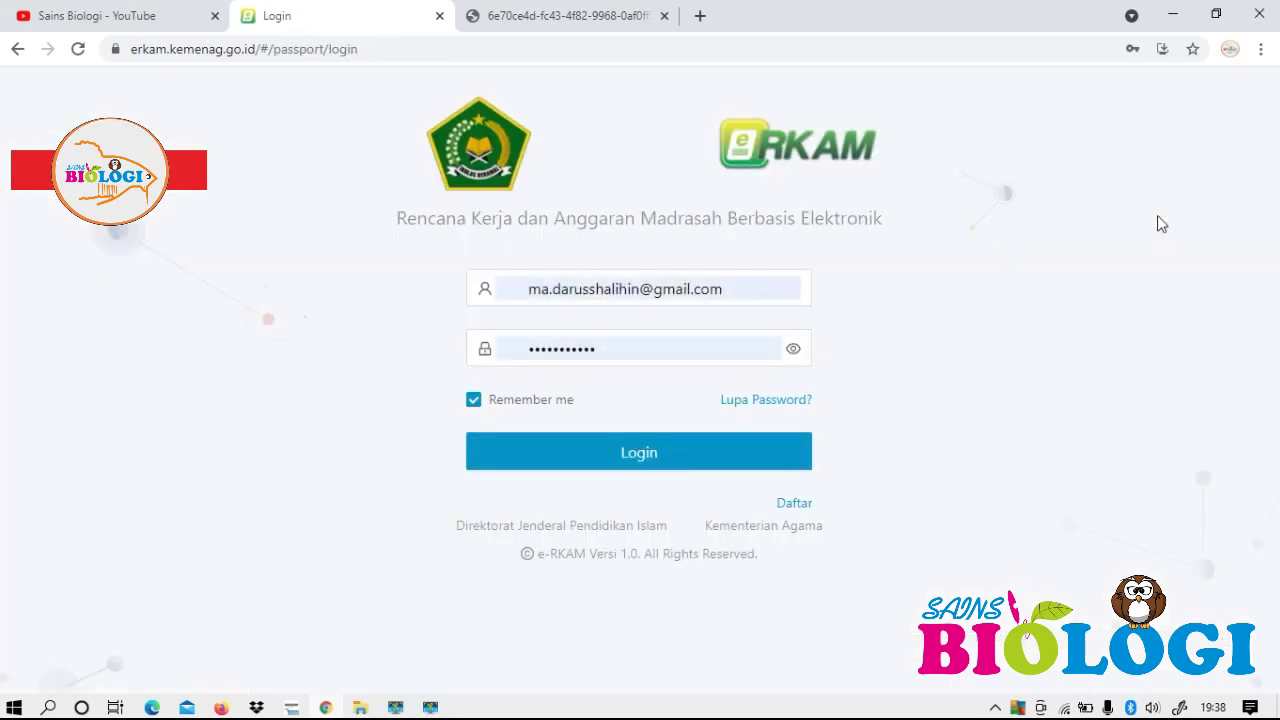
pyautogui.click(748, 289)
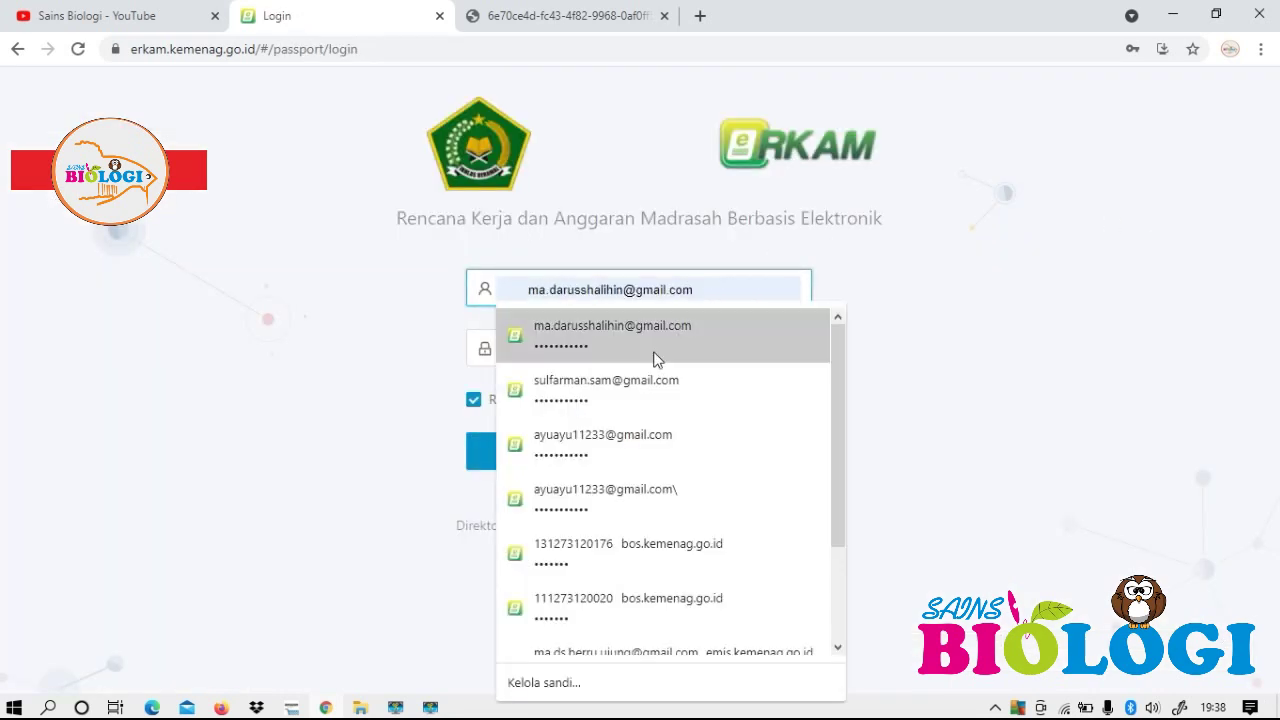
pyautogui.click(642, 378)
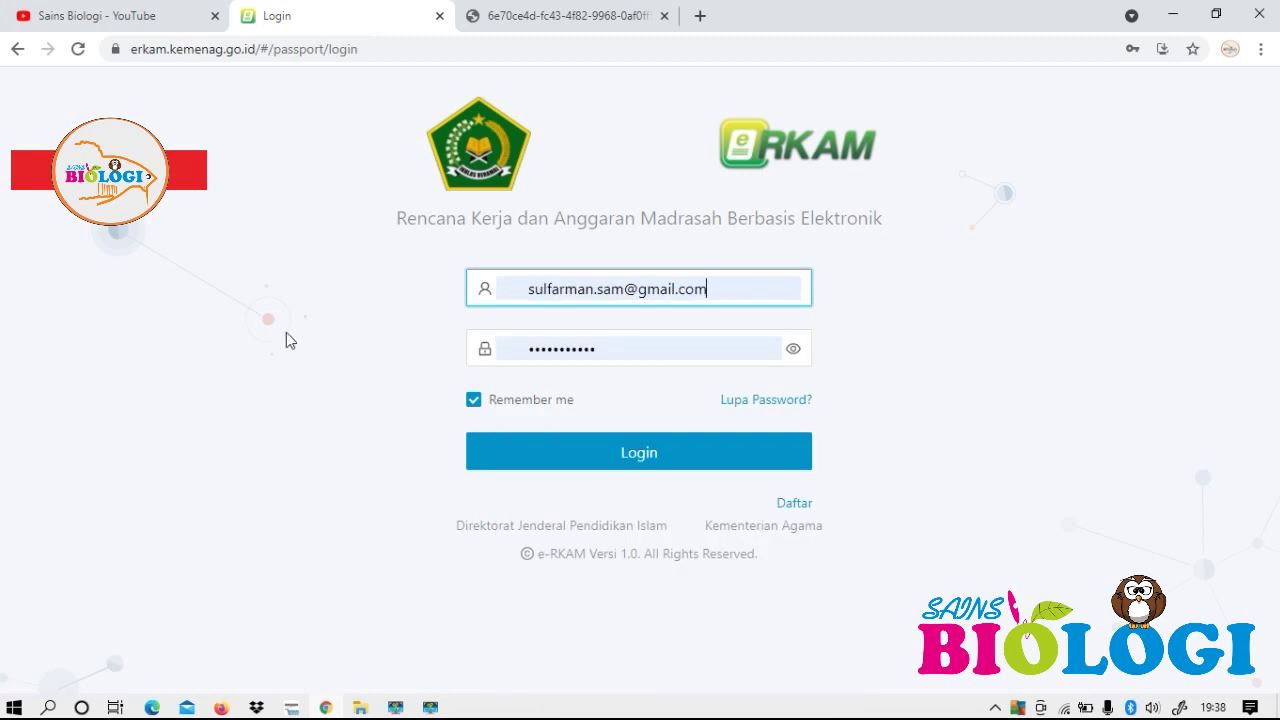
pyautogui.click(586, 456)
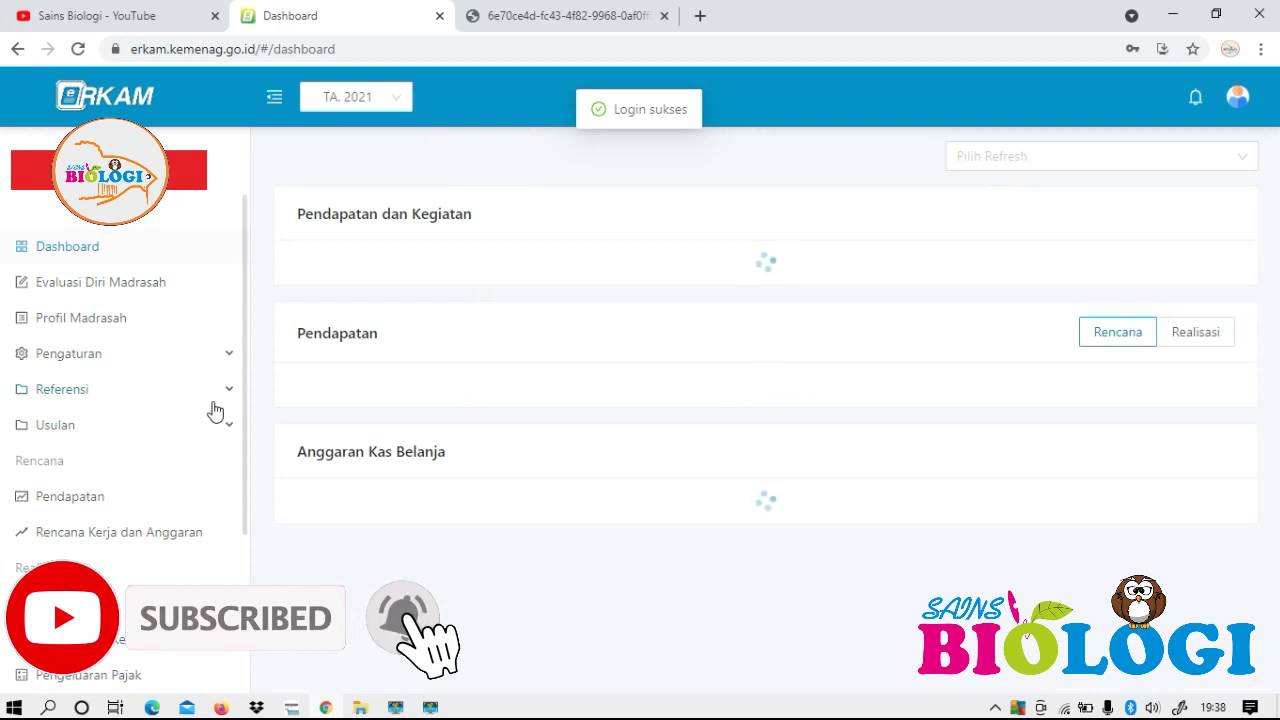
# Open the Pendapatan page of the Rencana section.
pyautogui.click(108, 500)
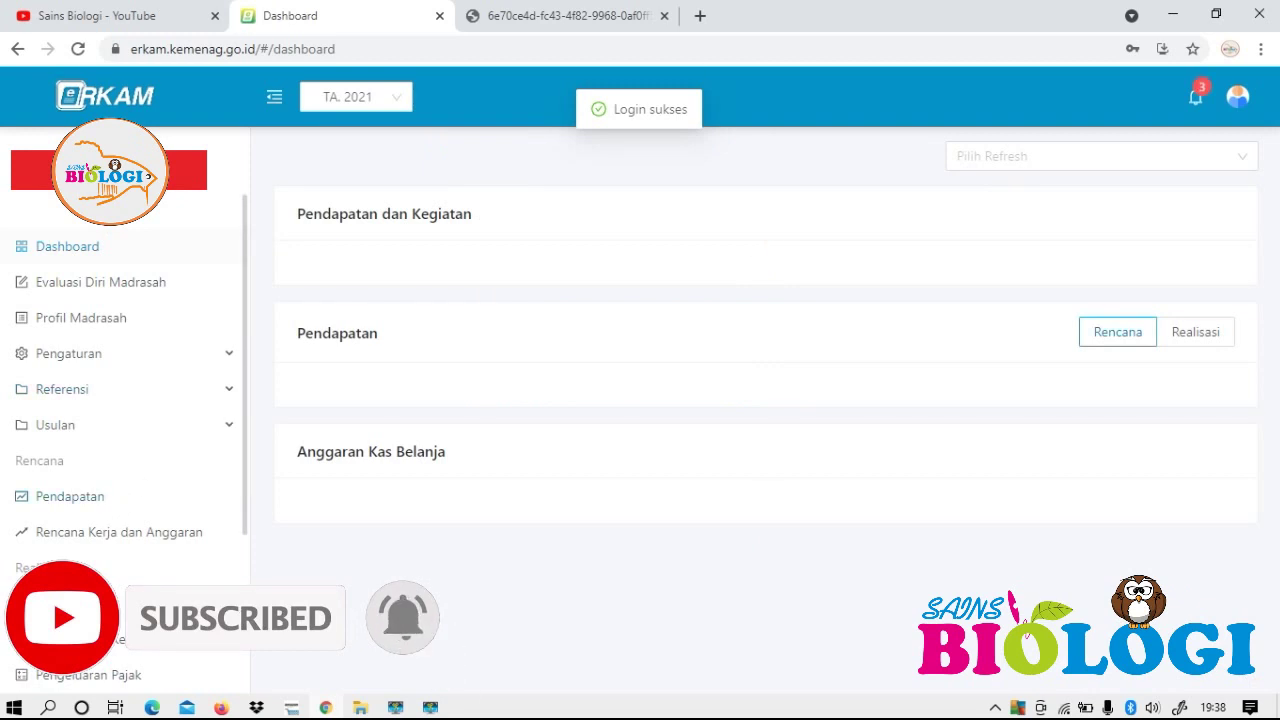